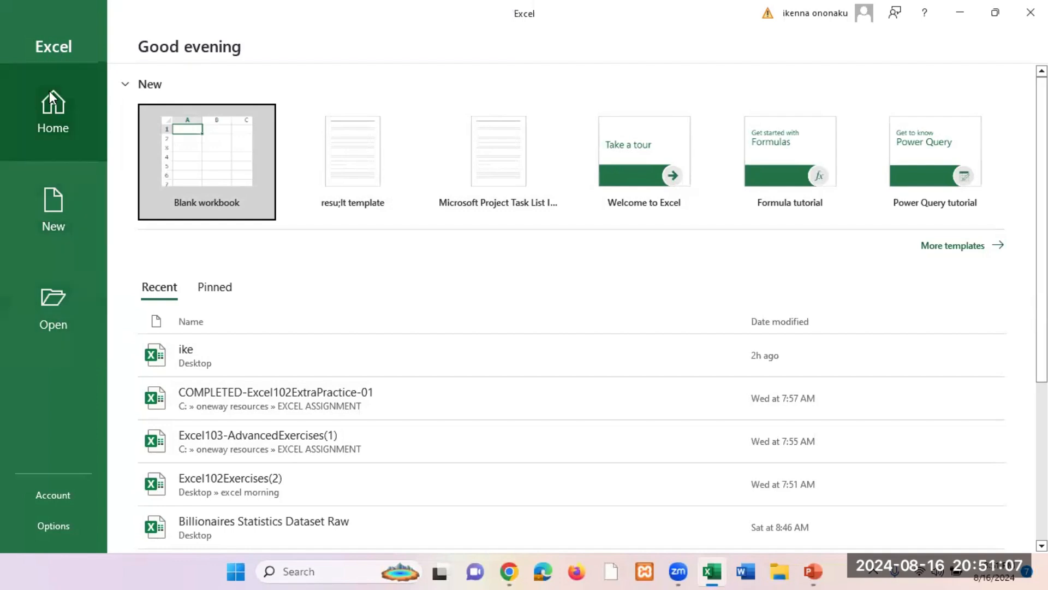
Look through the start screen's options for new workbooks and for opening existing files, and return to its home view
click(51, 107)
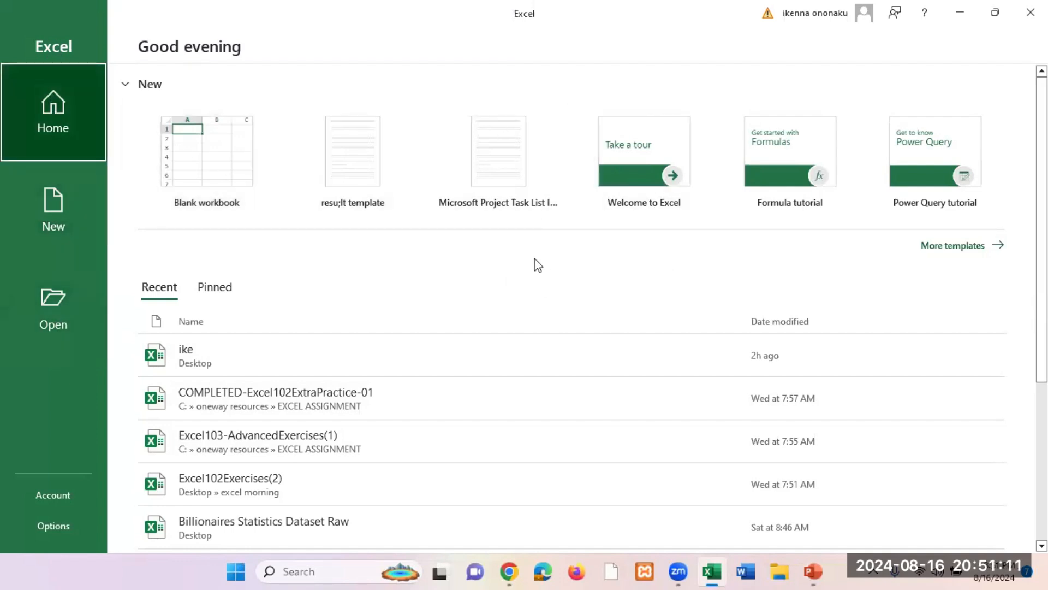
click(55, 222)
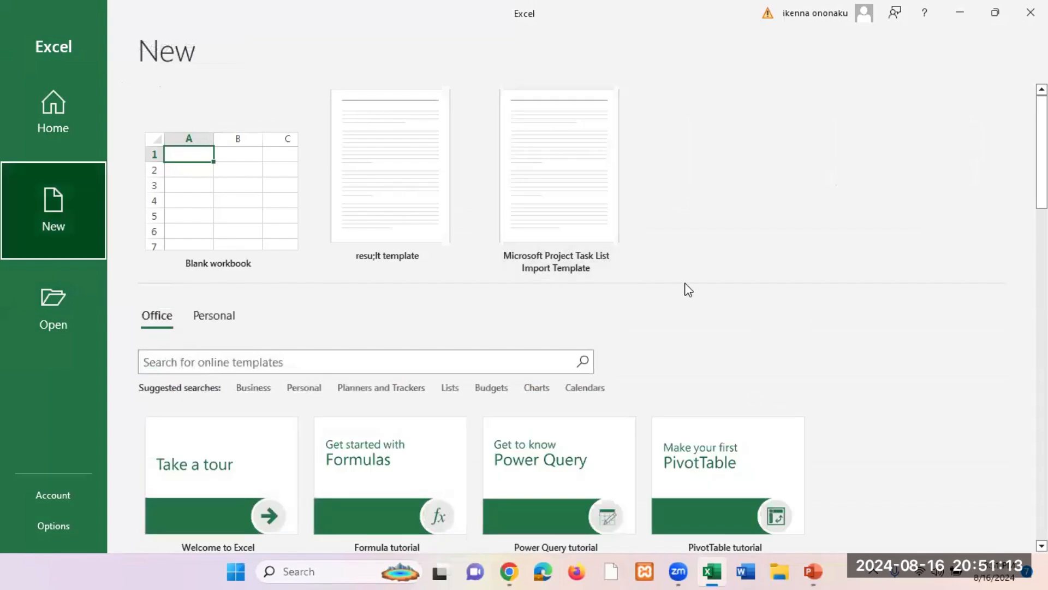
click(64, 315)
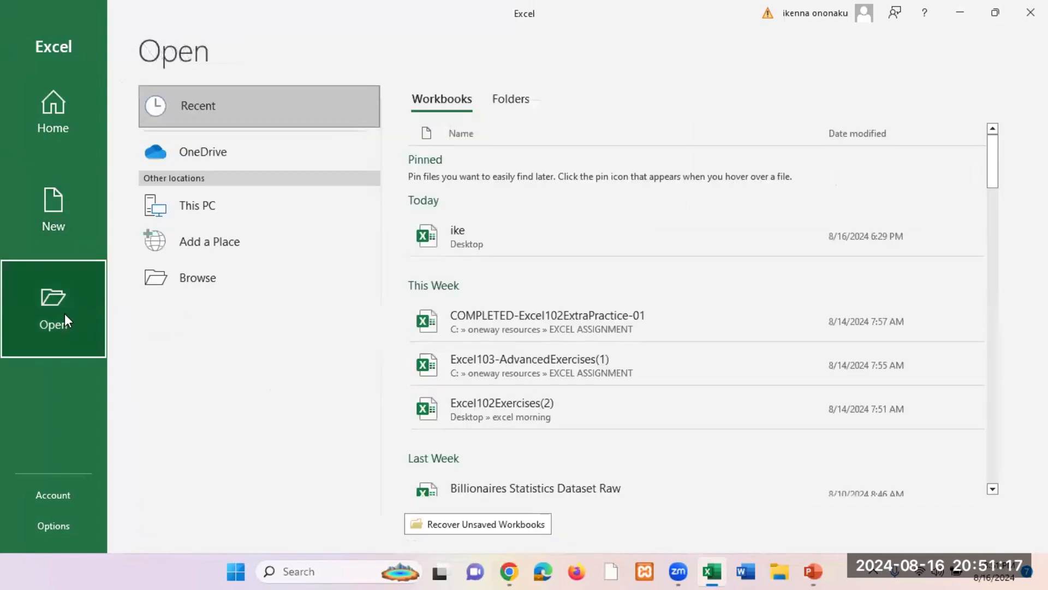
click(52, 129)
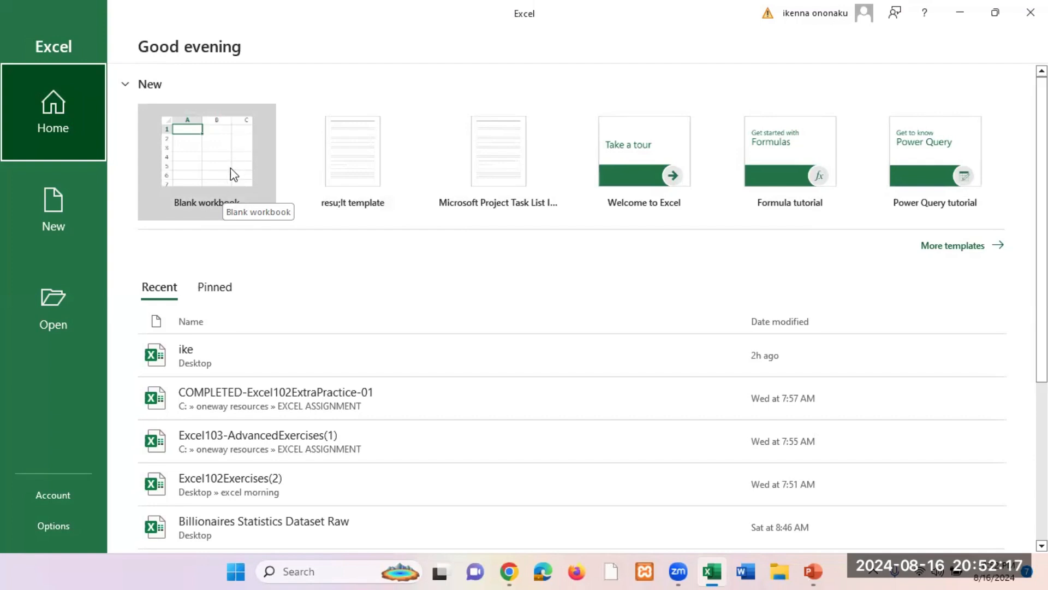
Create a new blank workbook and close the list of recovered documents
click(214, 159)
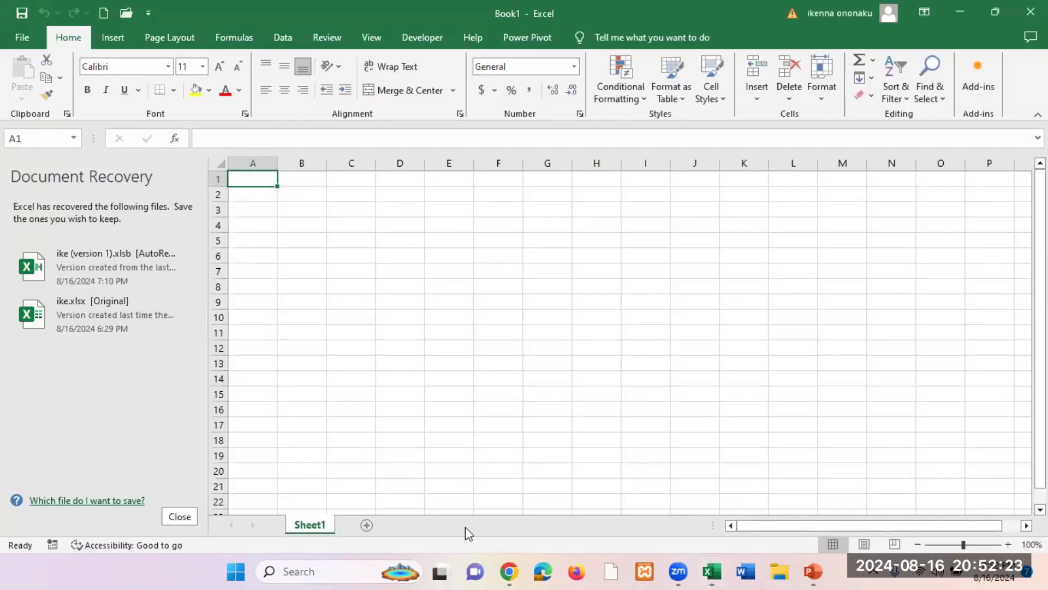
click(180, 516)
click(385, 235)
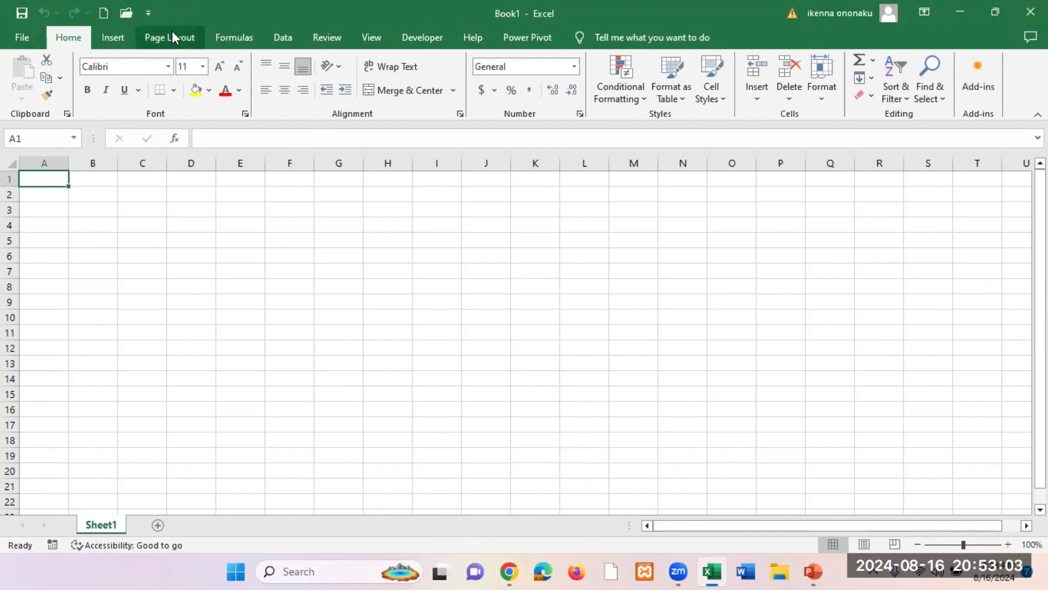
Examine the Insert, Page Layout, Formulas, Data, Review and Home command groups on the ribbon
click(114, 37)
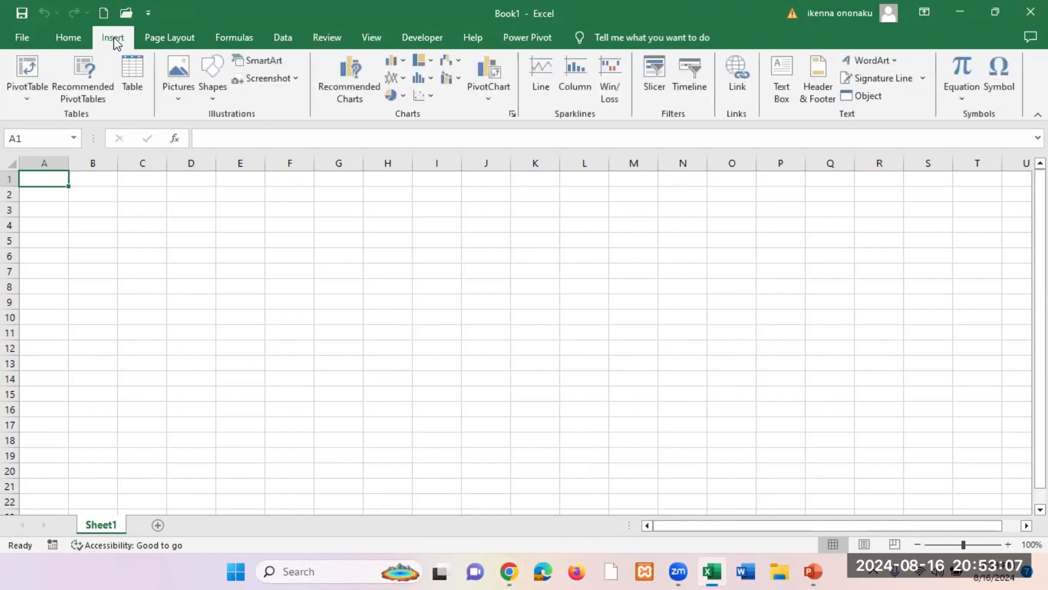
click(170, 41)
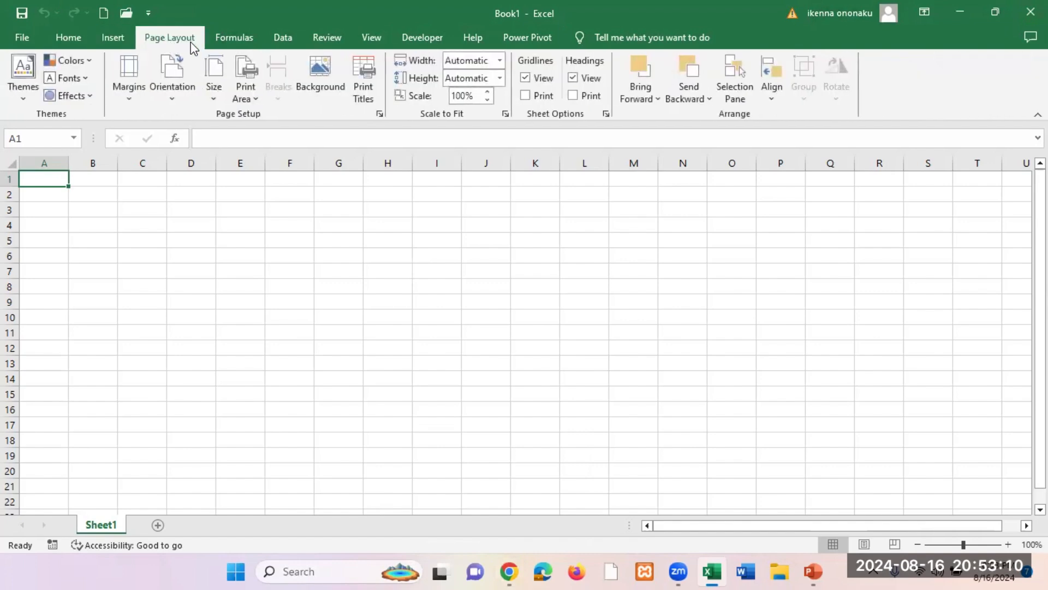
click(227, 41)
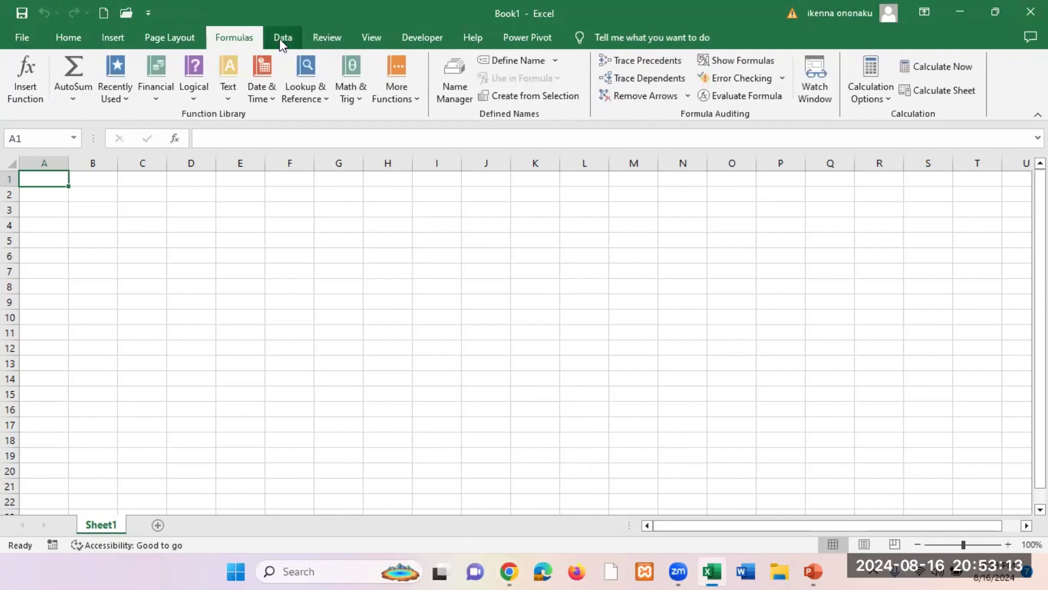
click(295, 43)
click(328, 40)
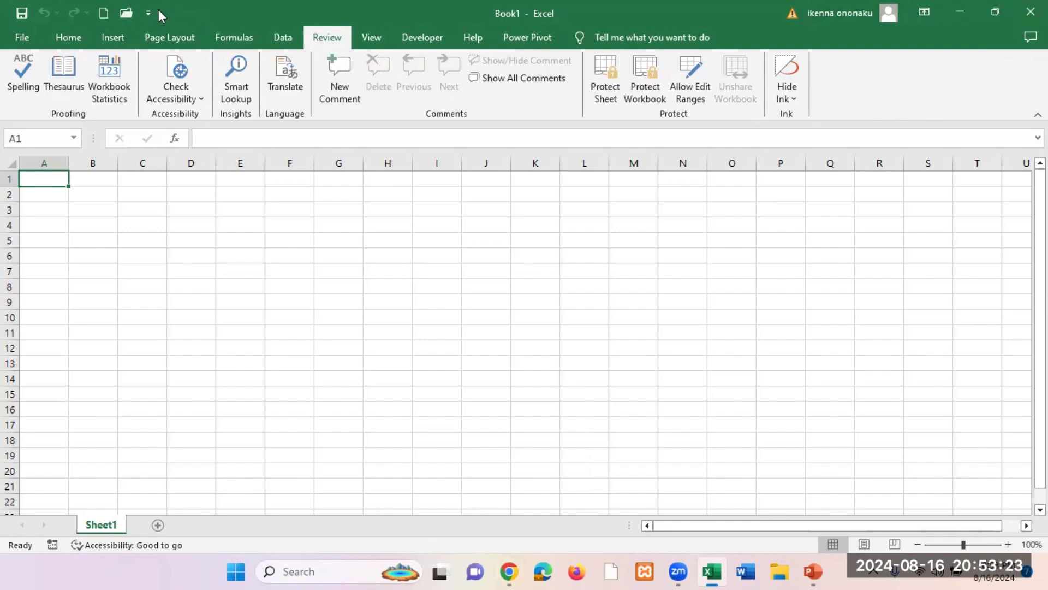
click(71, 38)
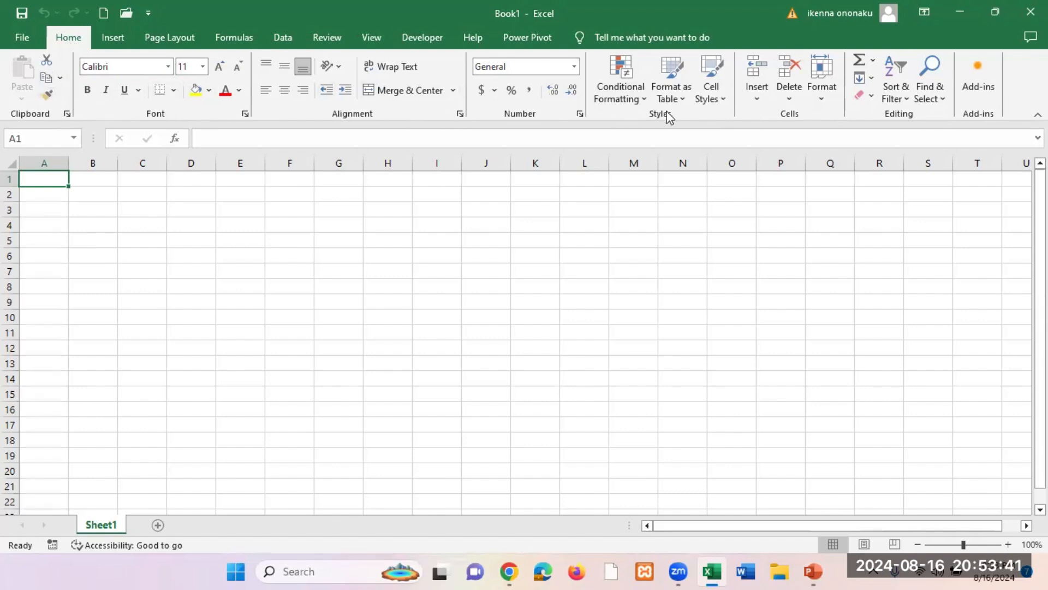
click(112, 41)
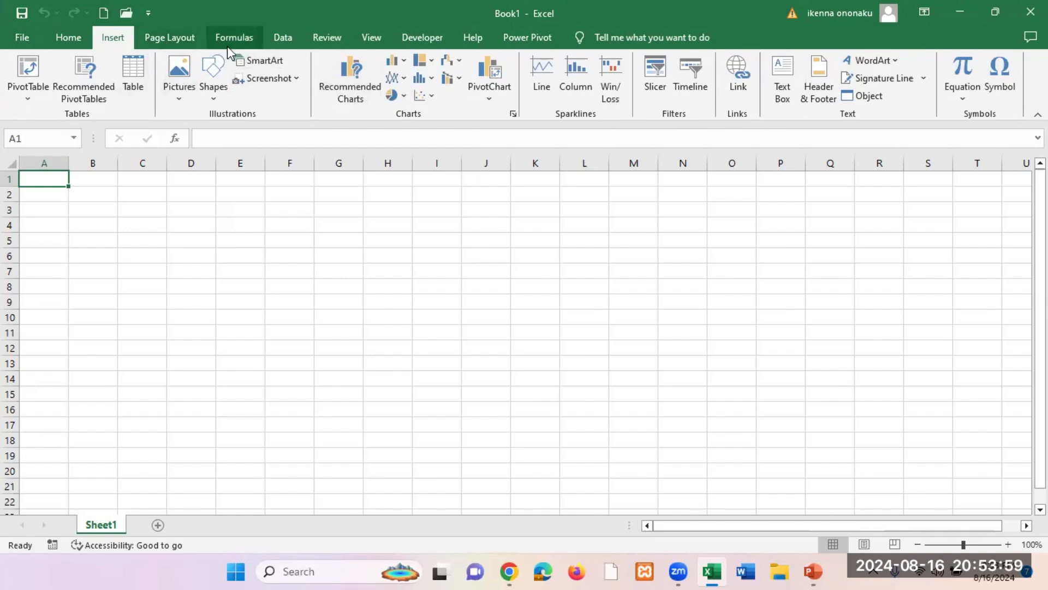
click(72, 41)
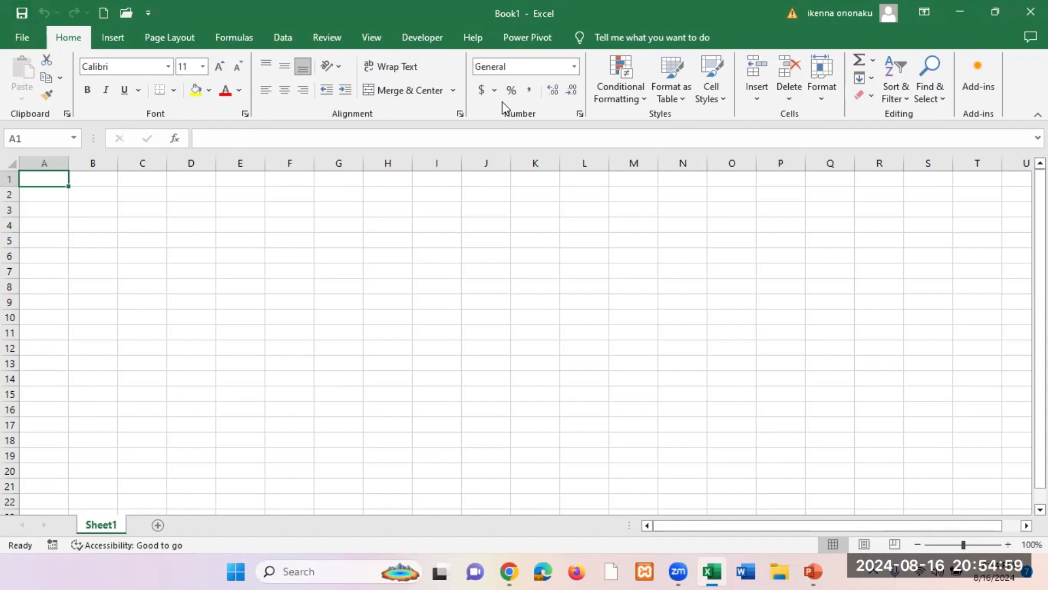
Collapse the ribbon and restore it with the Home commands pinned in view
double_click(68, 37)
click(68, 37)
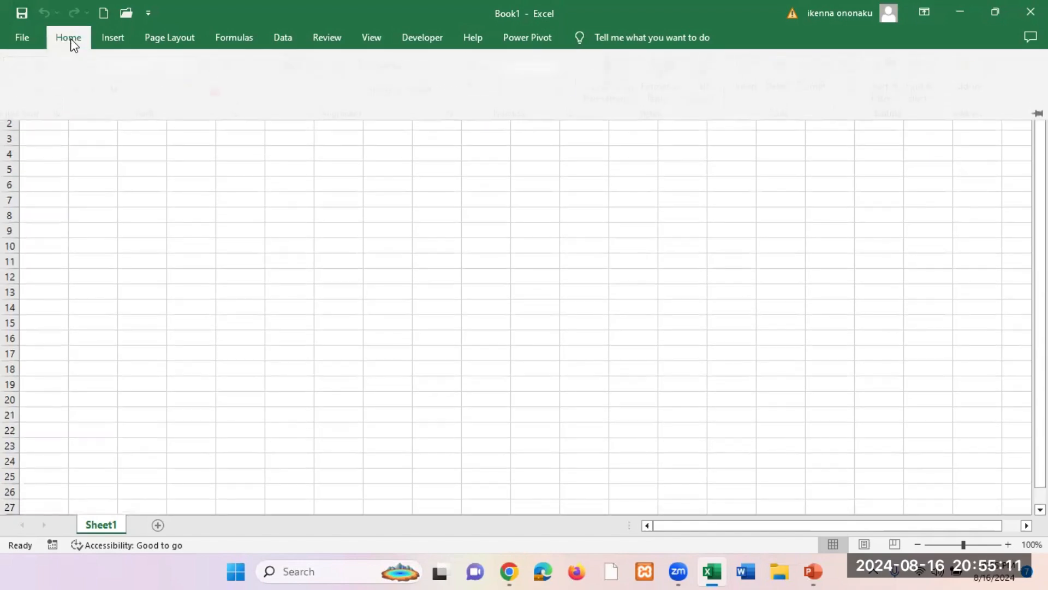
click(68, 37)
double_click(68, 37)
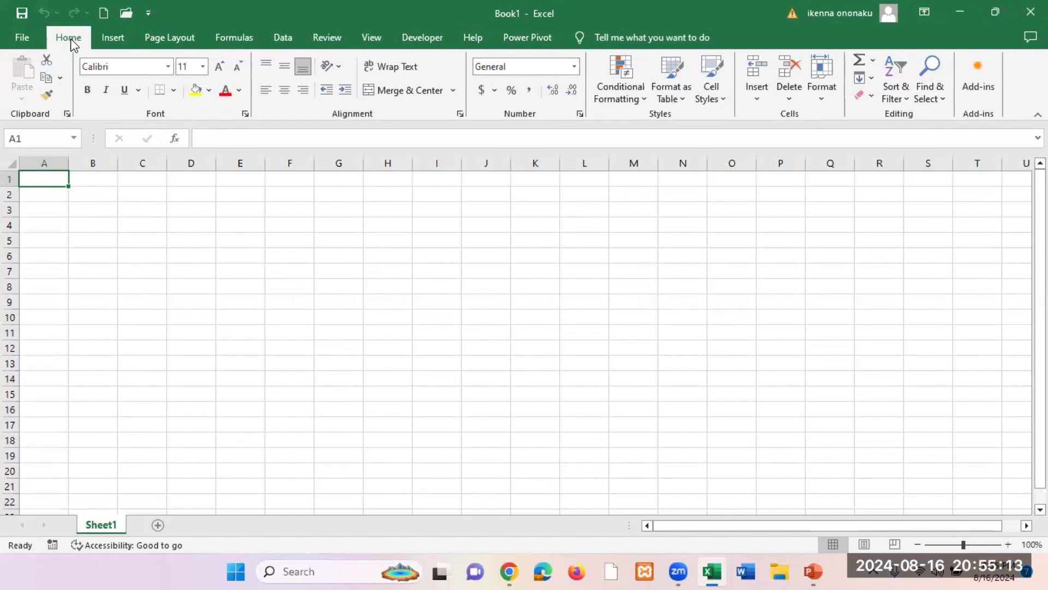
Collapse the ribbon, show the Home commands temporarily, select cell L13, and pin the full ribbon back in place
double_click(68, 37)
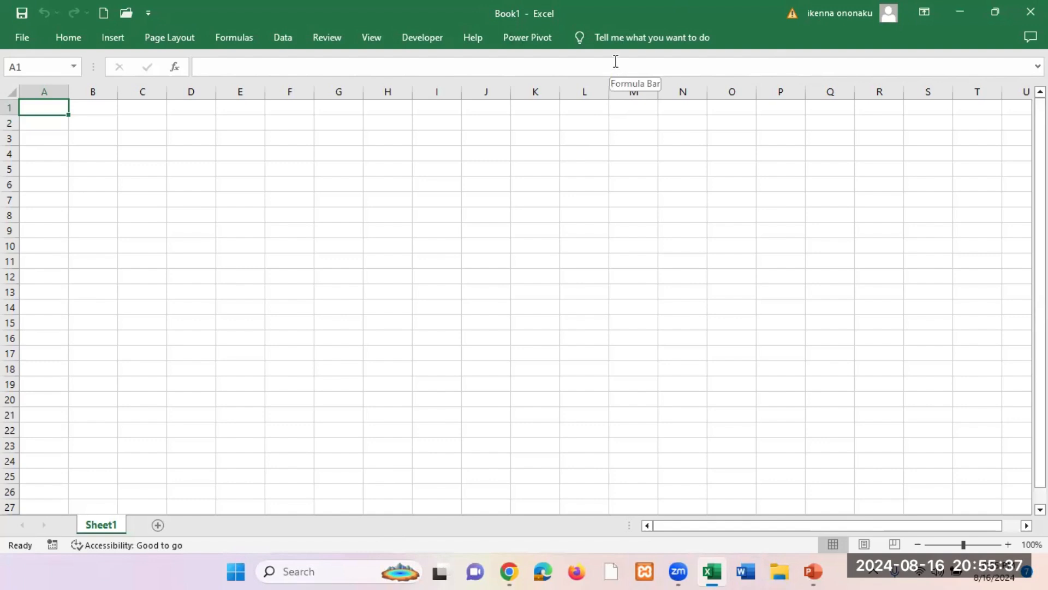
click(74, 39)
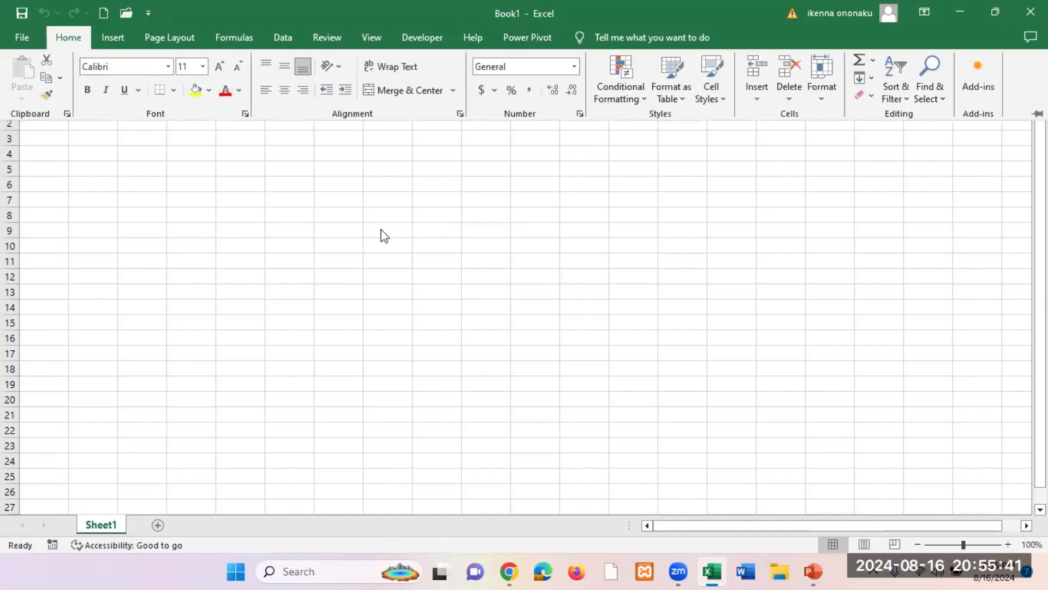
click(410, 279)
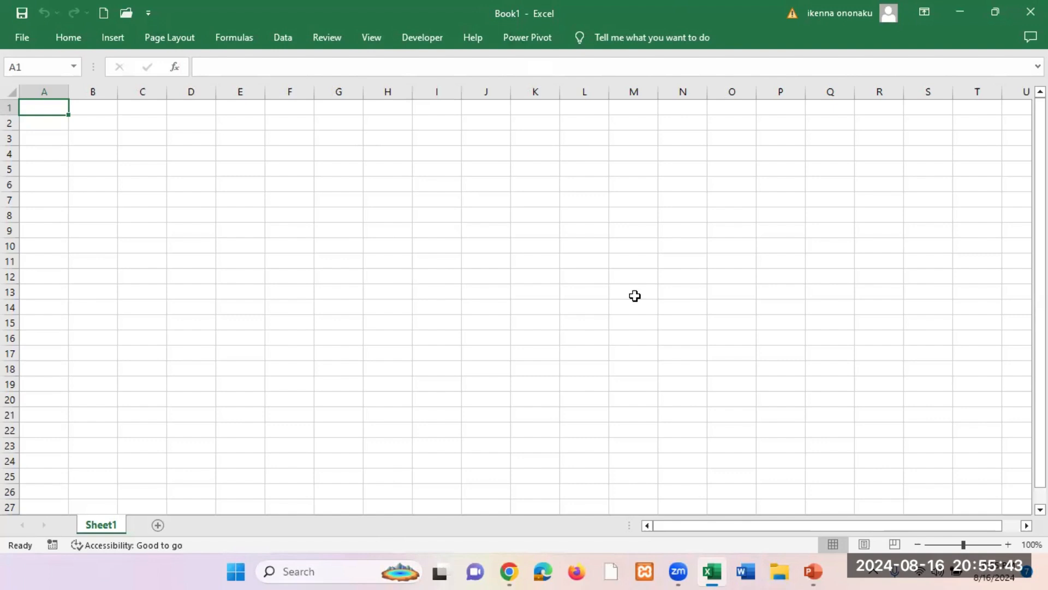
click(571, 294)
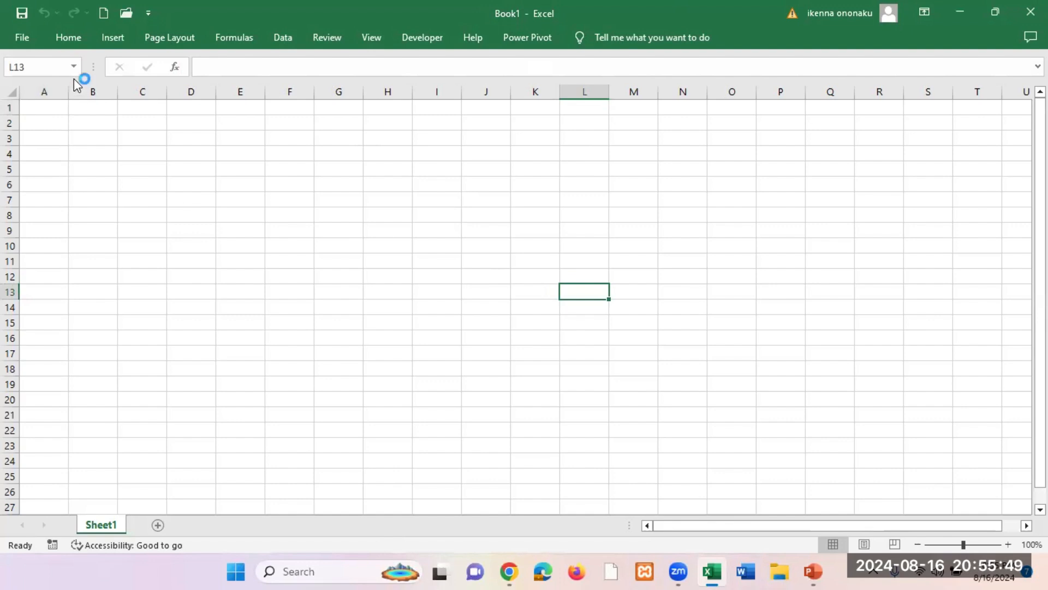
double_click(68, 36)
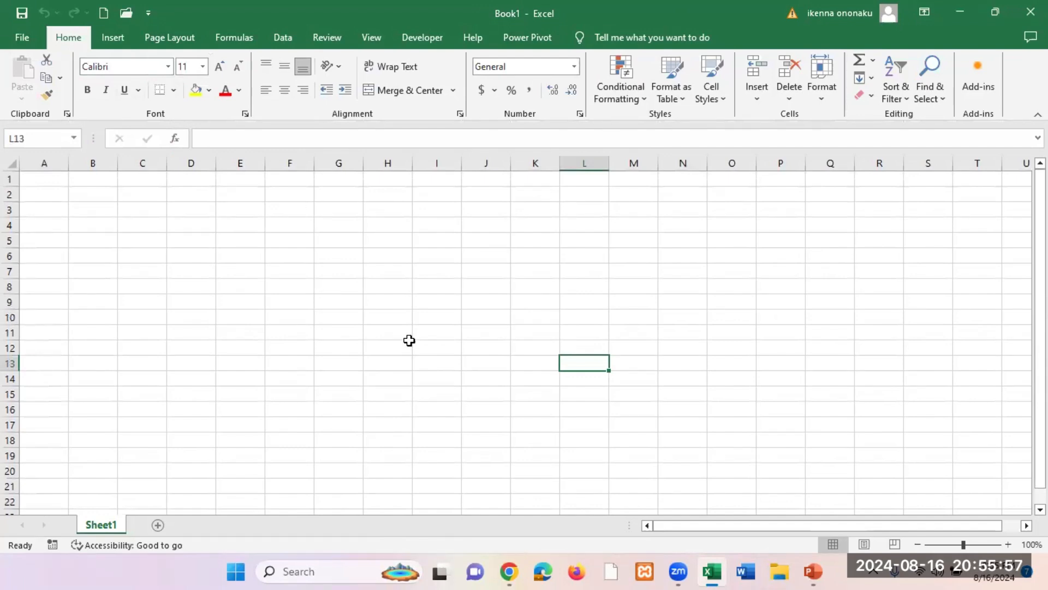
Switch the ribbon to the Insert commands, collapsing and restoring it repeatedly until it is fully expanded
click(113, 37)
double_click(113, 37)
click(120, 43)
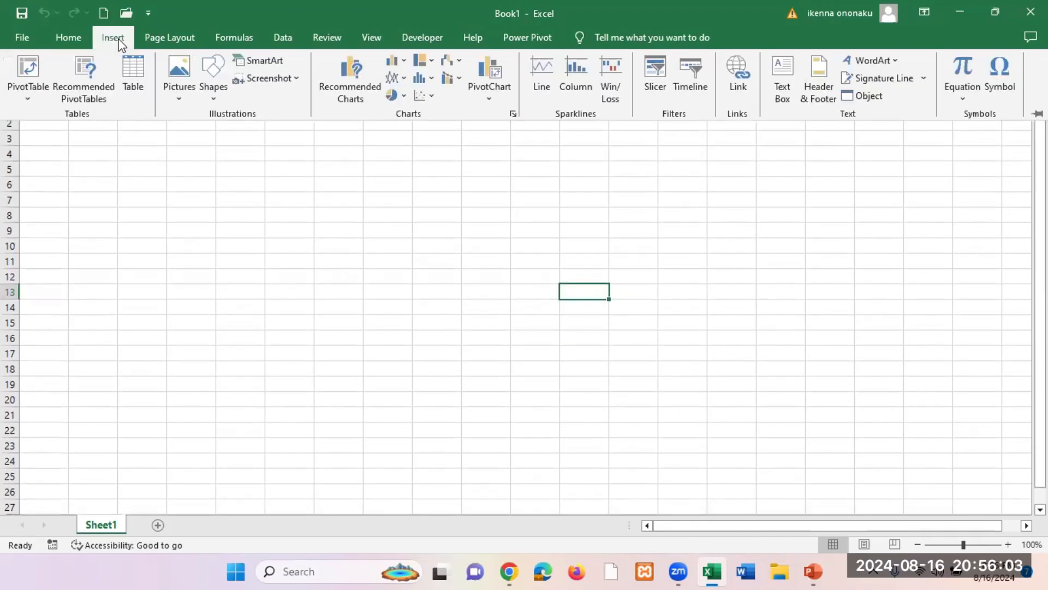
double_click(119, 41)
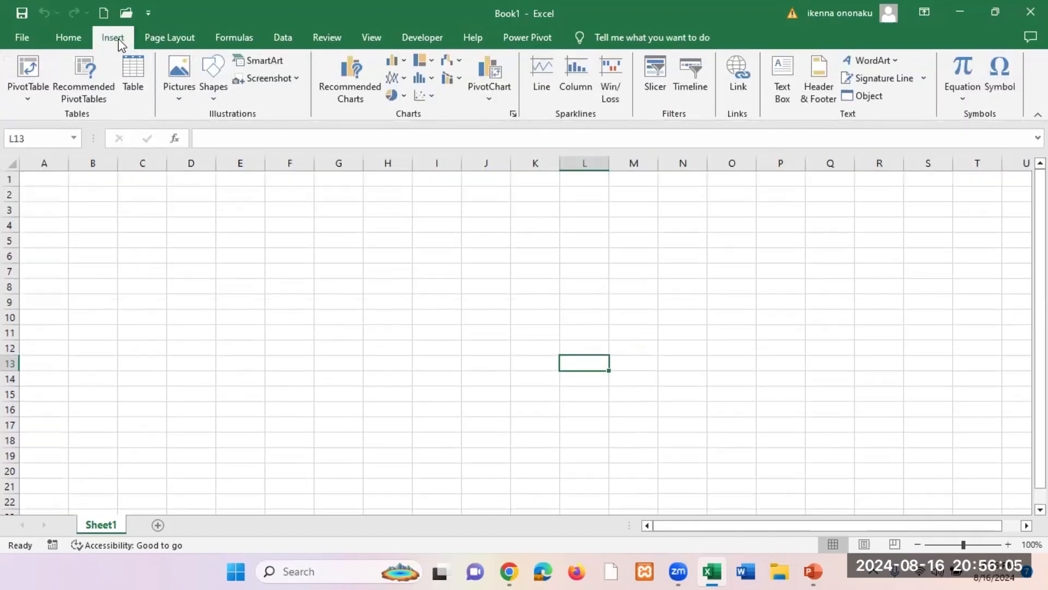
double_click(119, 41)
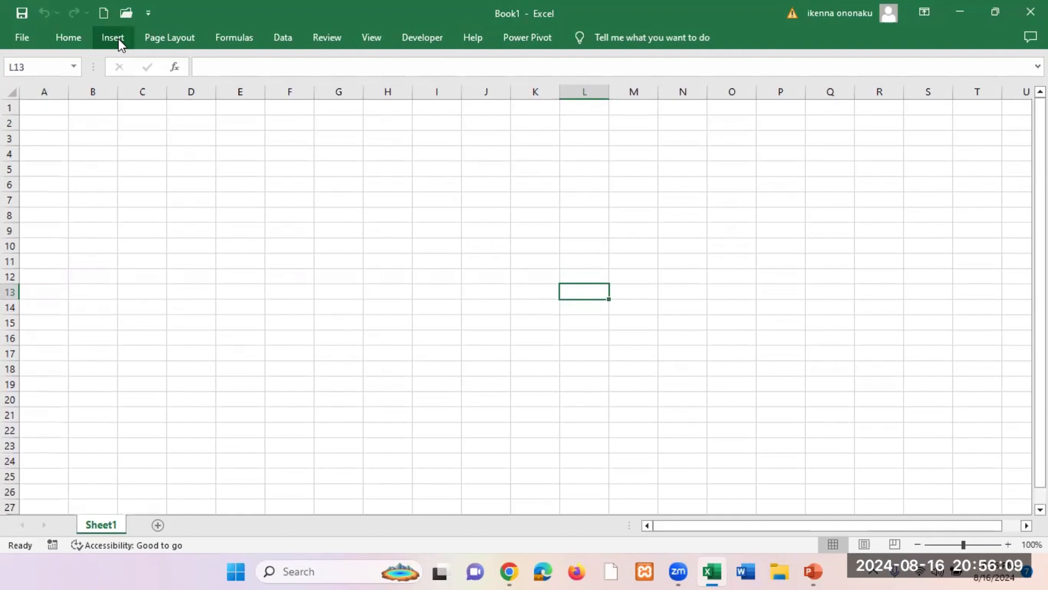
double_click(113, 37)
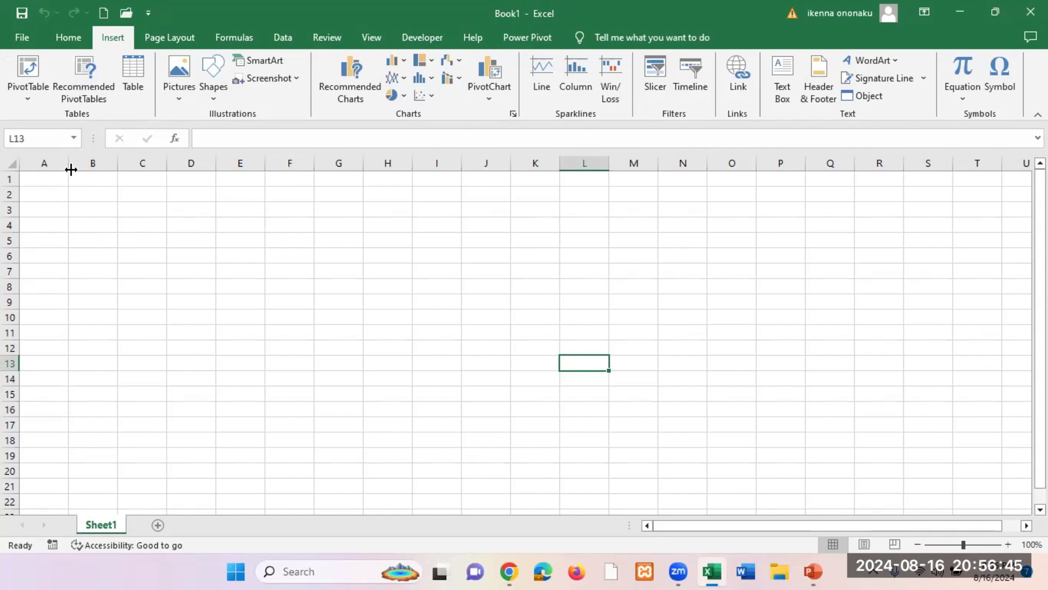
Select entire columns A, B and C one at a time, repeating the sequence from column A
click(36, 164)
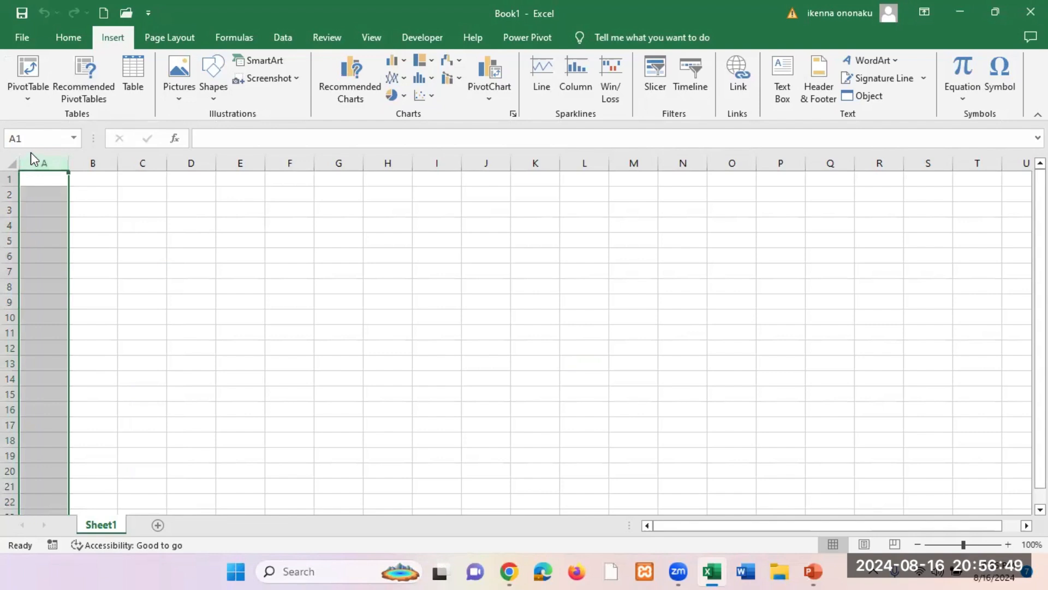
click(92, 162)
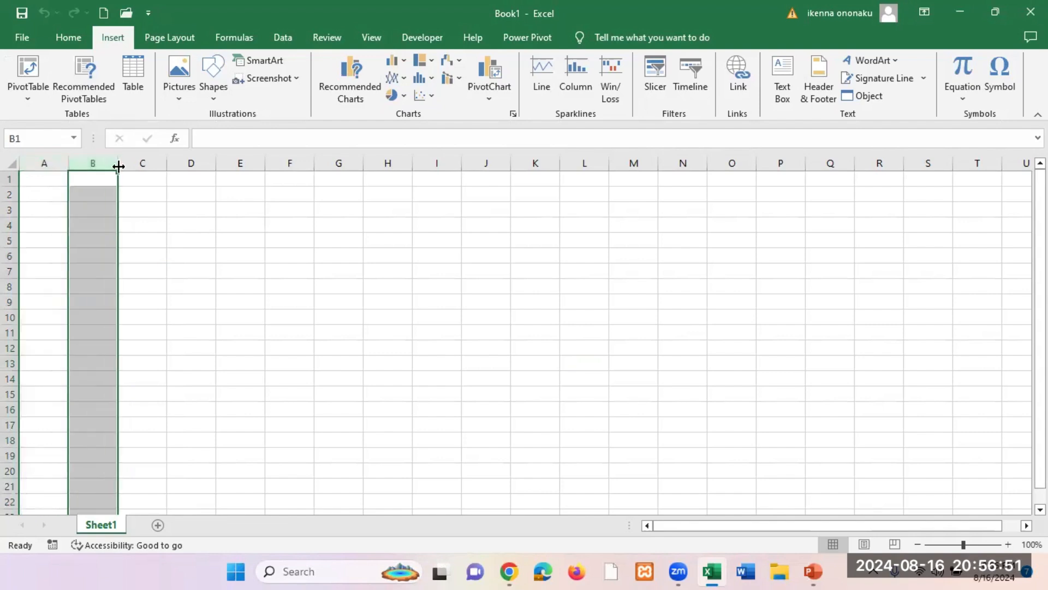
click(144, 162)
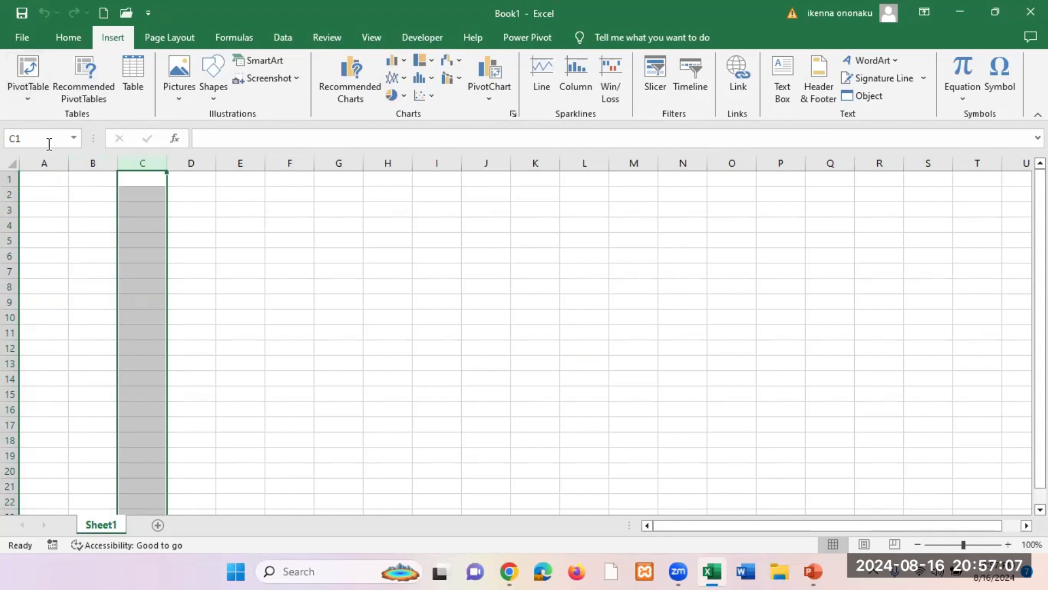
click(46, 162)
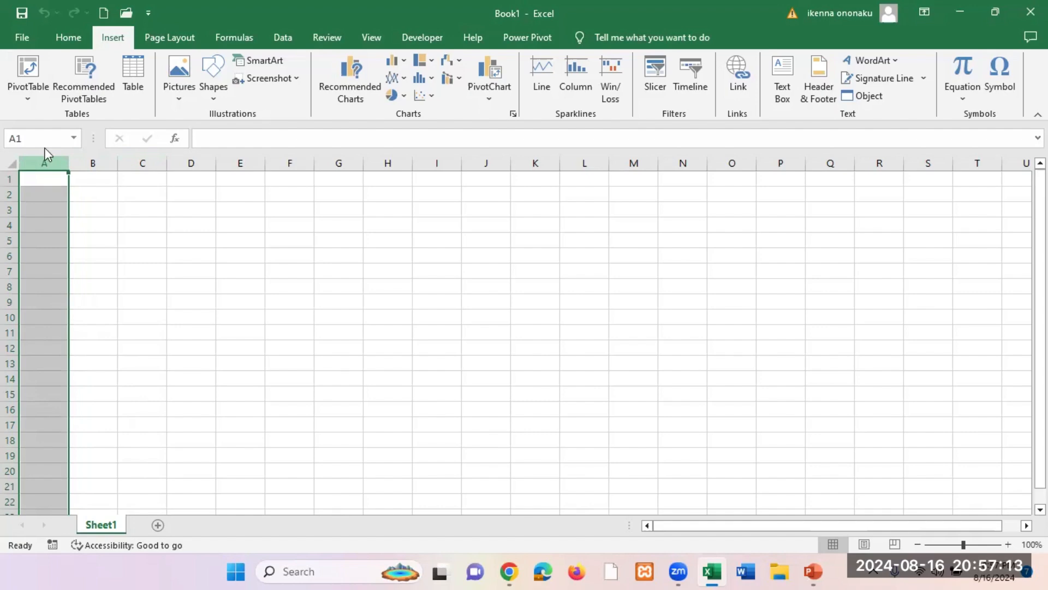
click(99, 161)
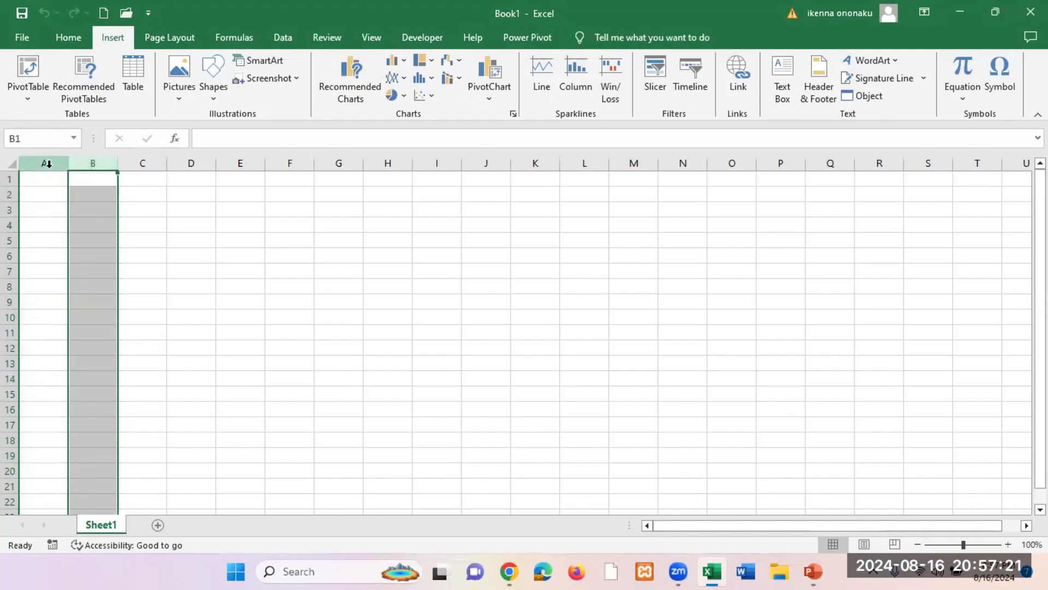
click(49, 163)
click(104, 162)
click(142, 163)
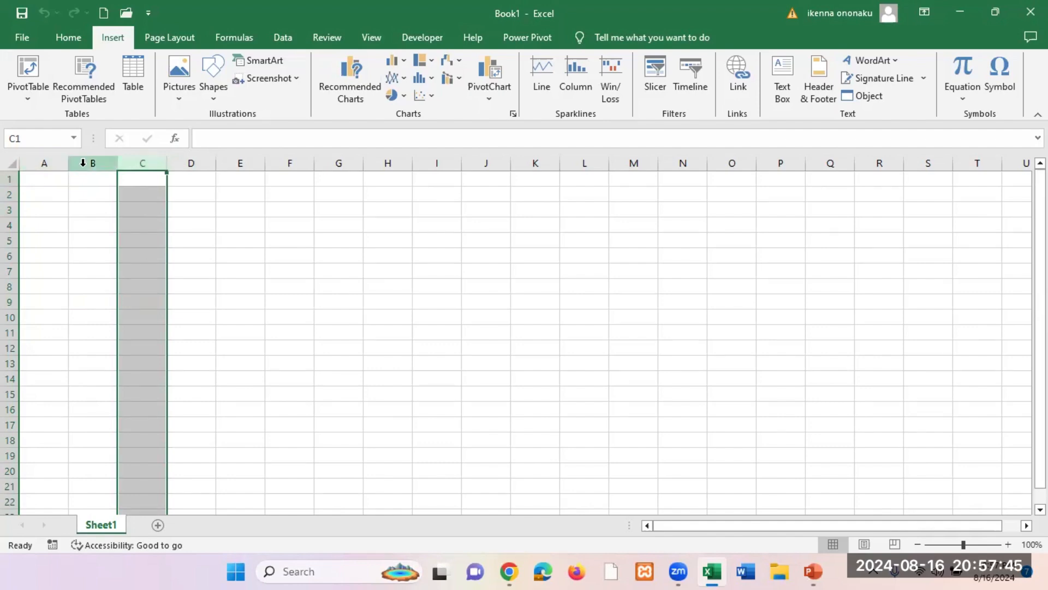
Select entire rows 1, 2 and 3 one at a time
click(11, 180)
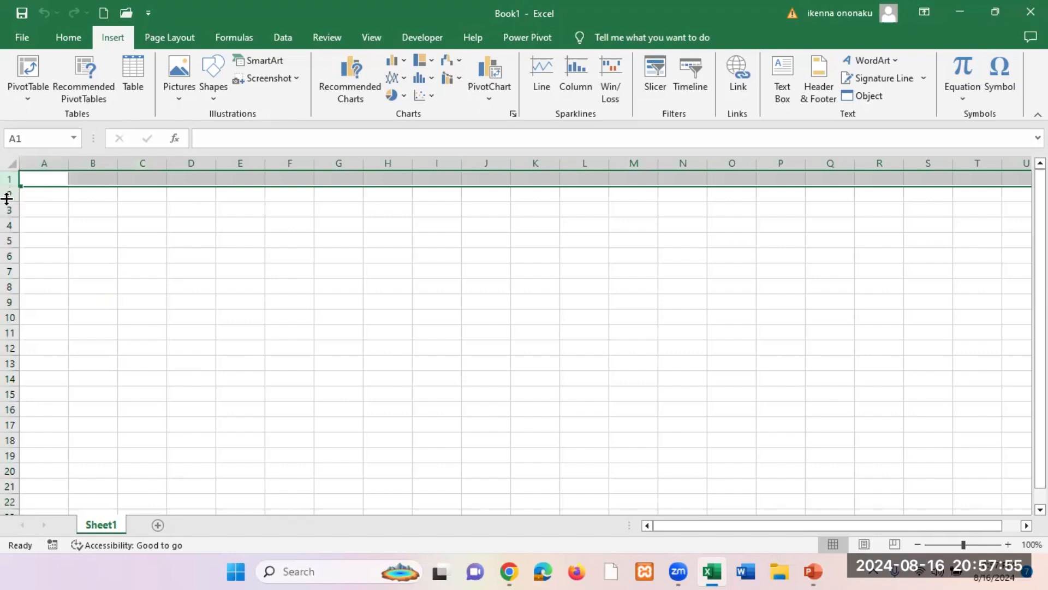
click(11, 195)
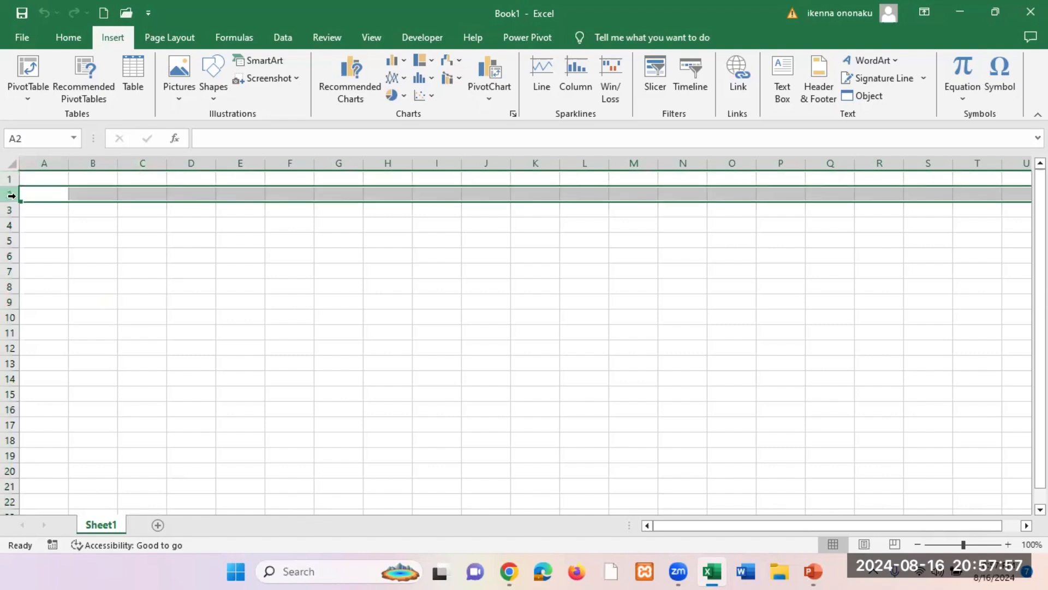
click(11, 209)
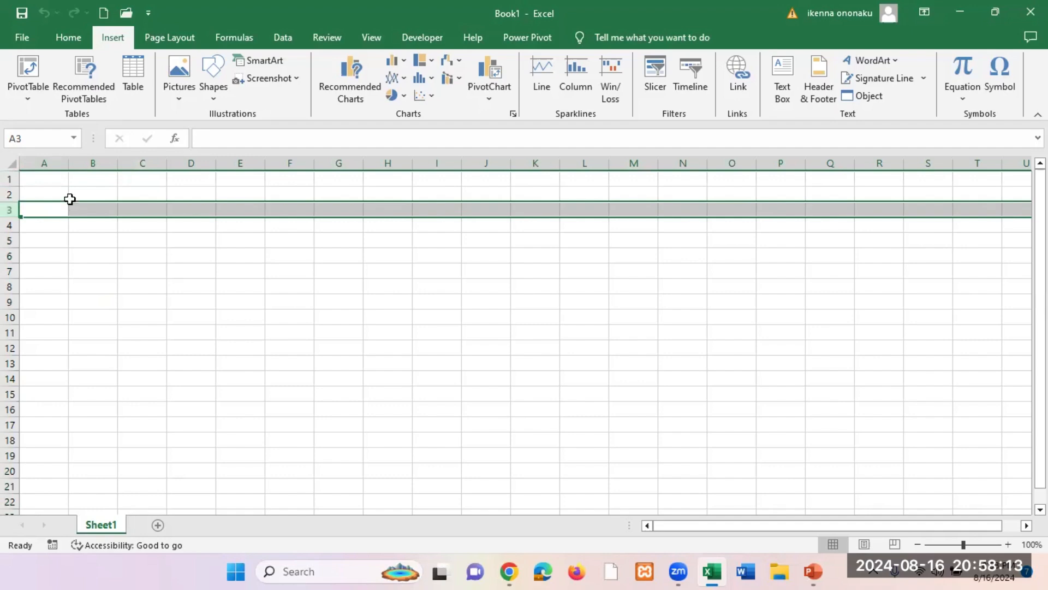
Select cell C4, the entire column C and the entire row 4 one at a time
click(159, 222)
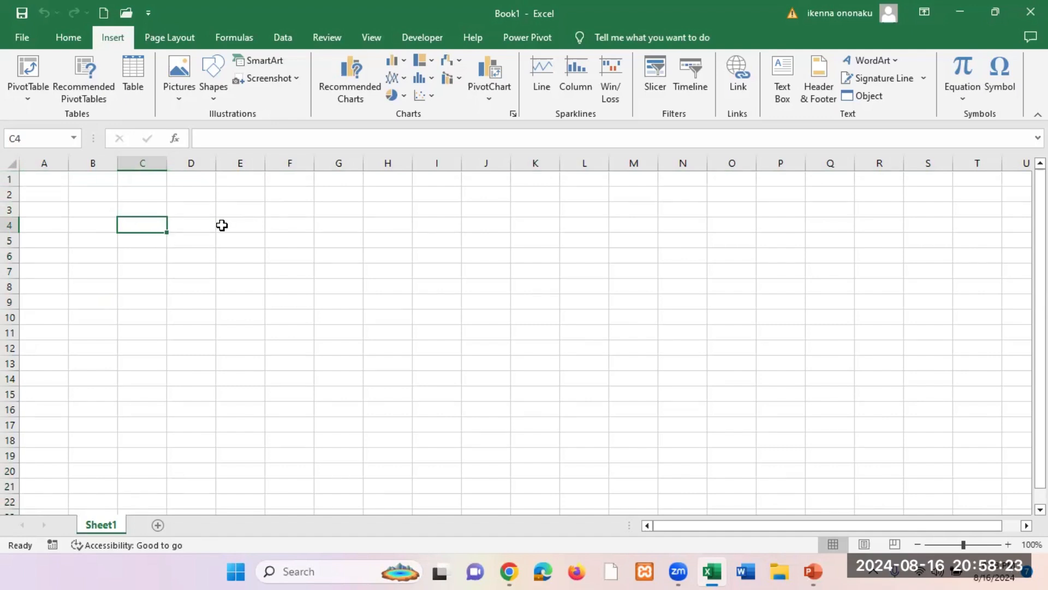
click(150, 162)
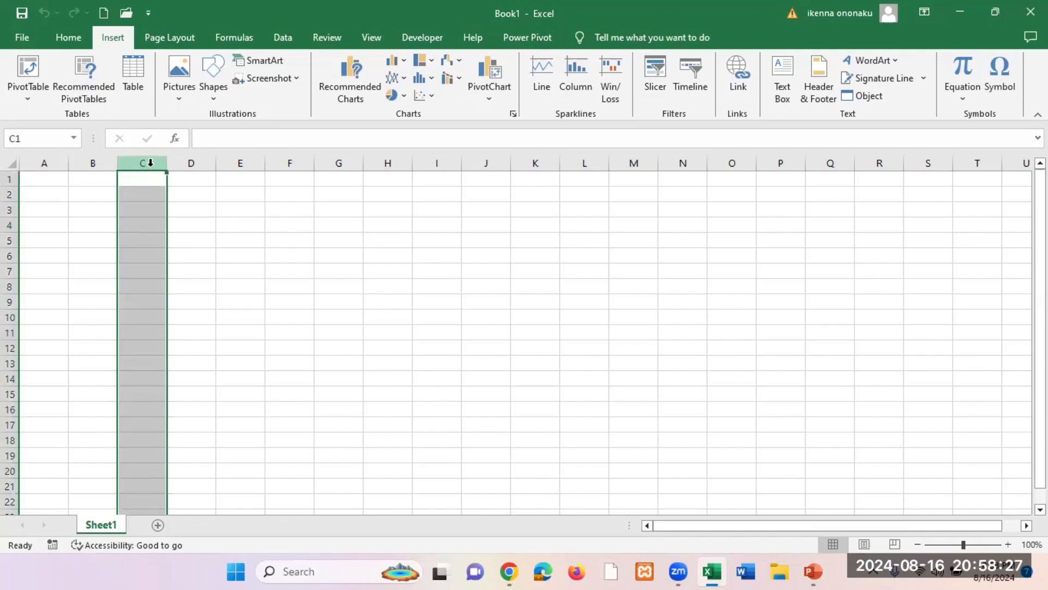
click(11, 224)
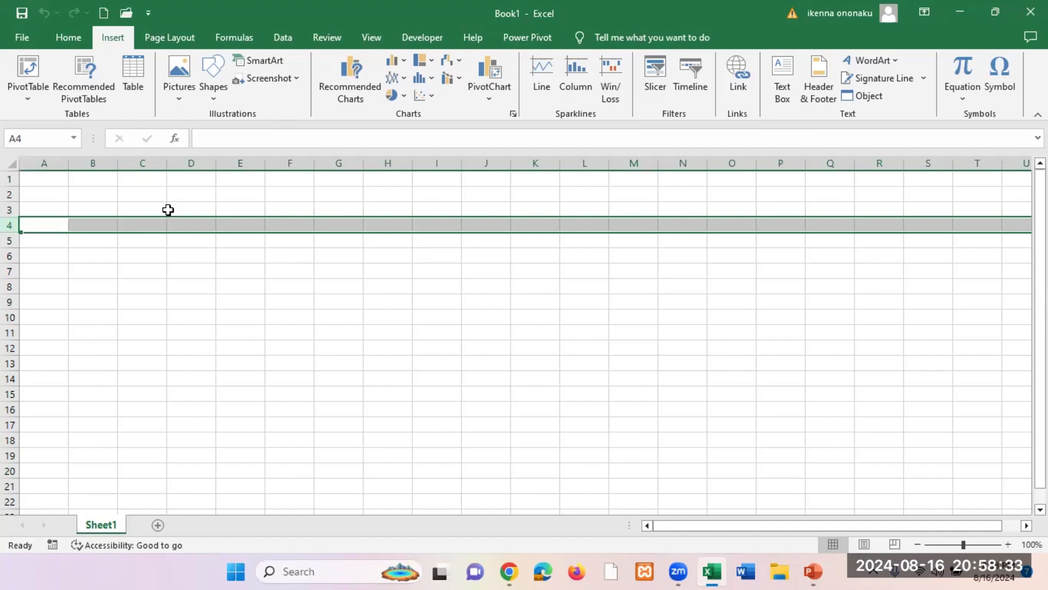
Select the entire column D, and enter "cell" in cell D6
click(198, 163)
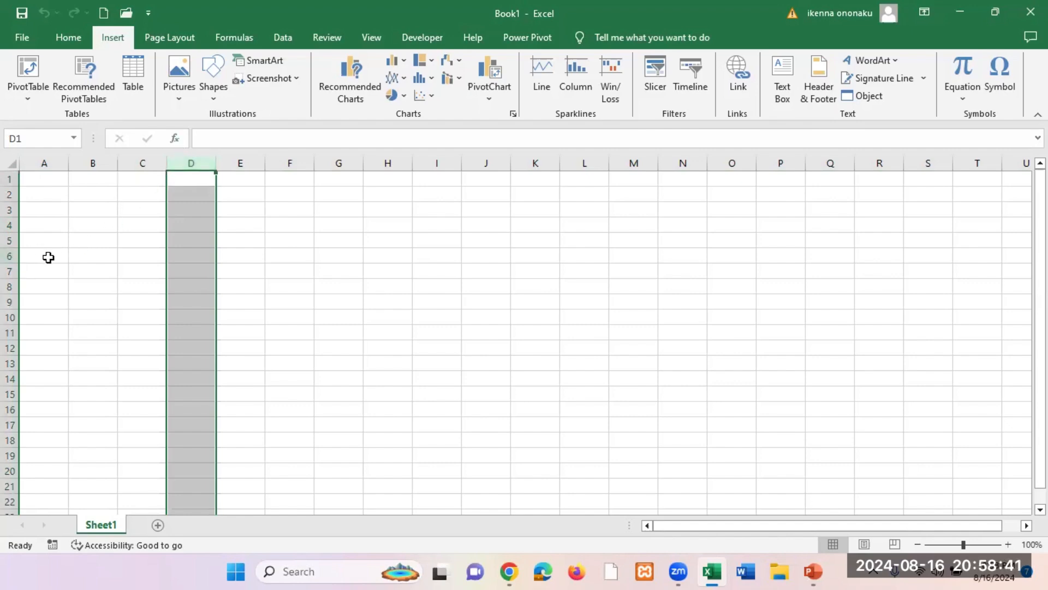
click(185, 257)
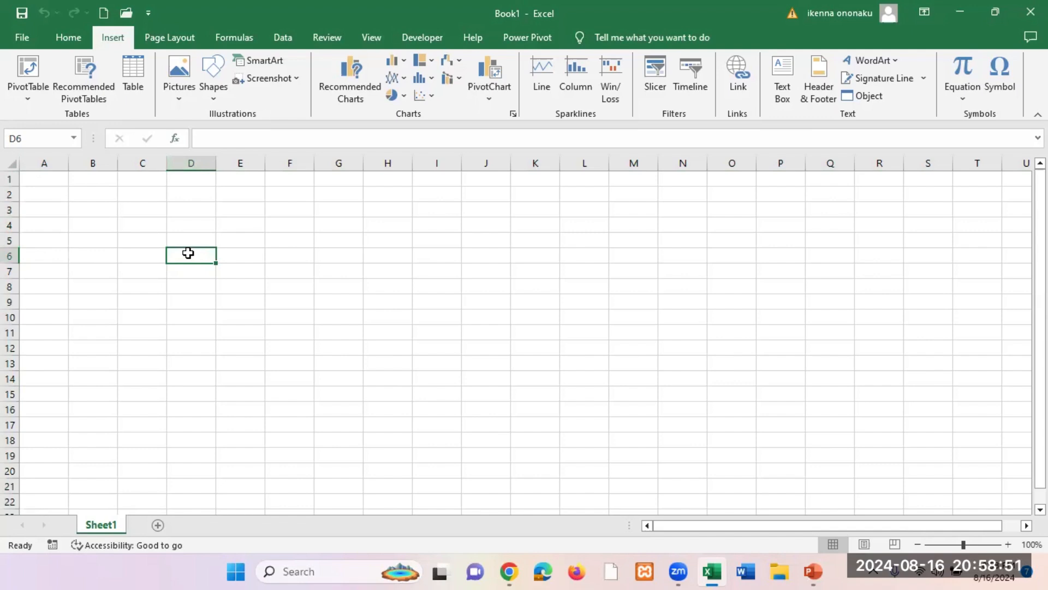
text(cell)
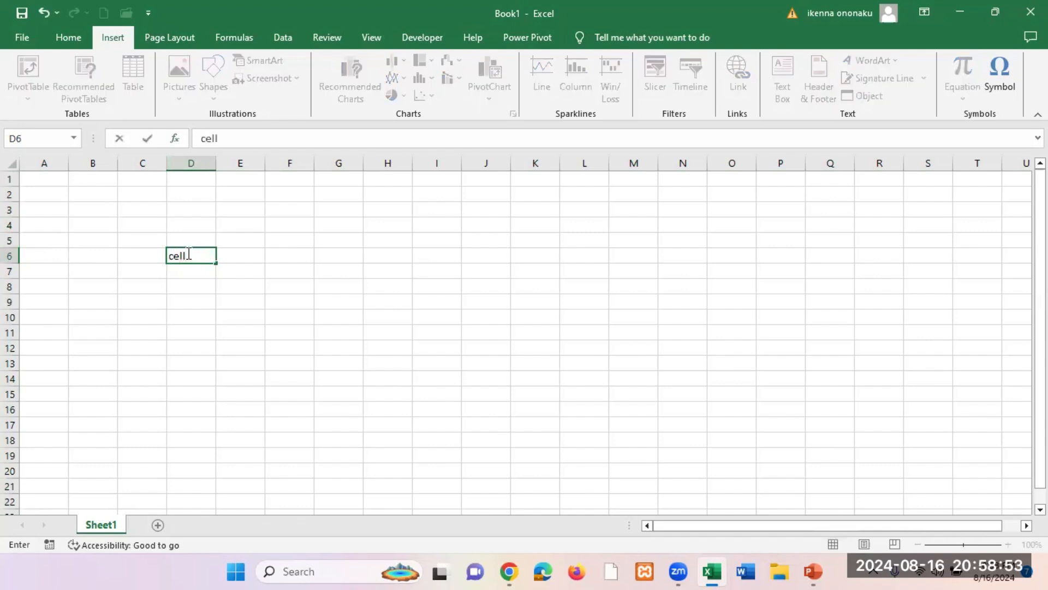
click(197, 294)
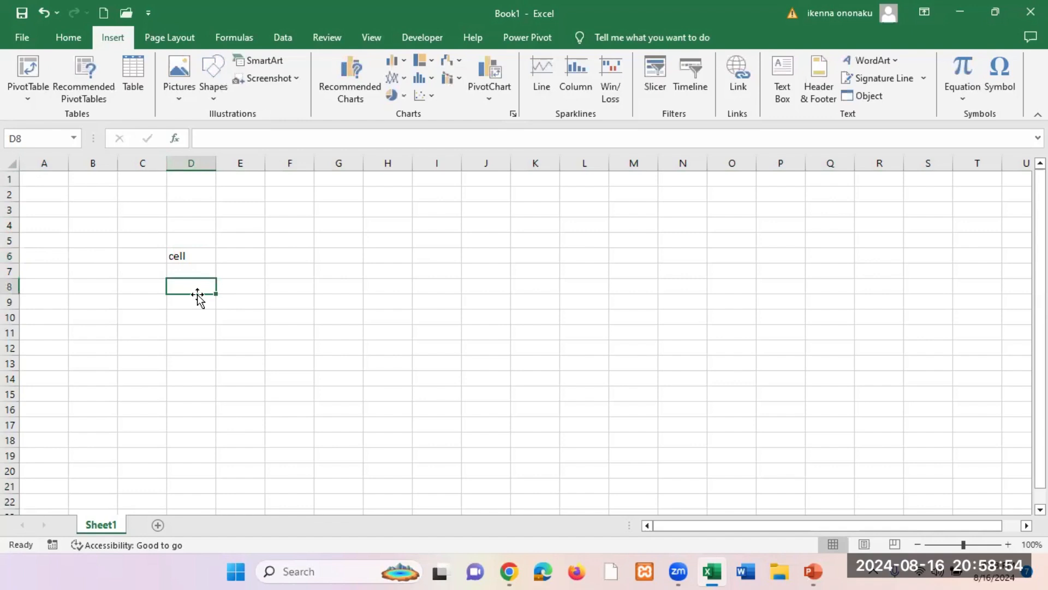
Move the selection between cells D6 and G7, and clear the text from D6
click(189, 253)
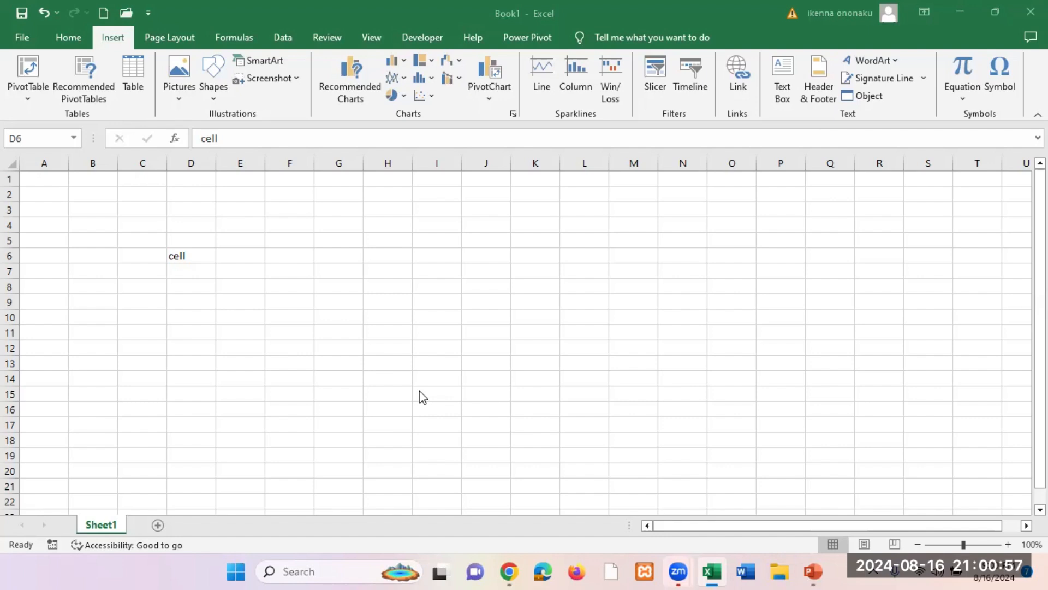
click(197, 166)
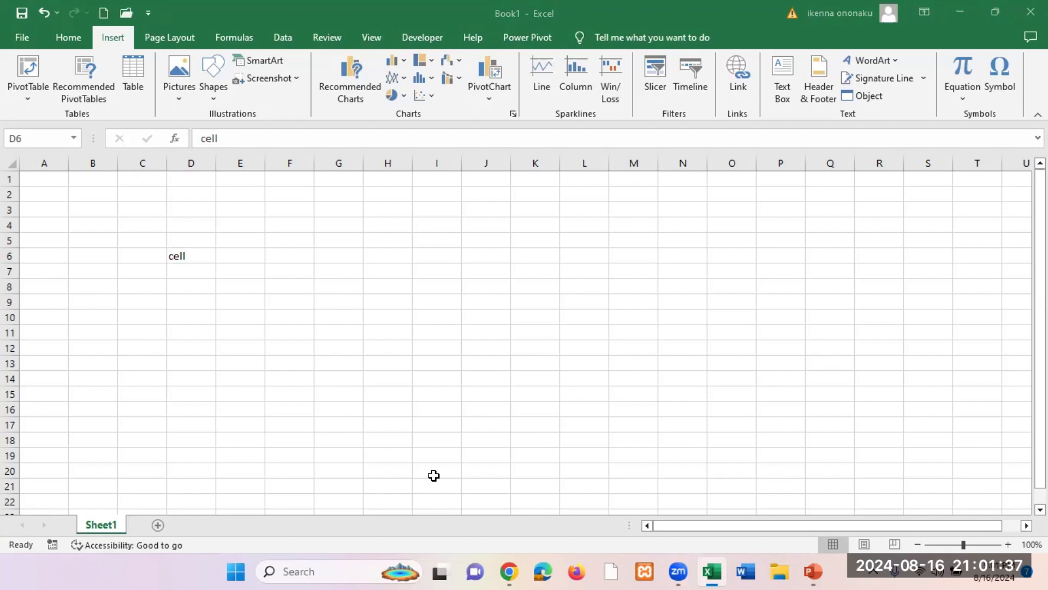
click(336, 279)
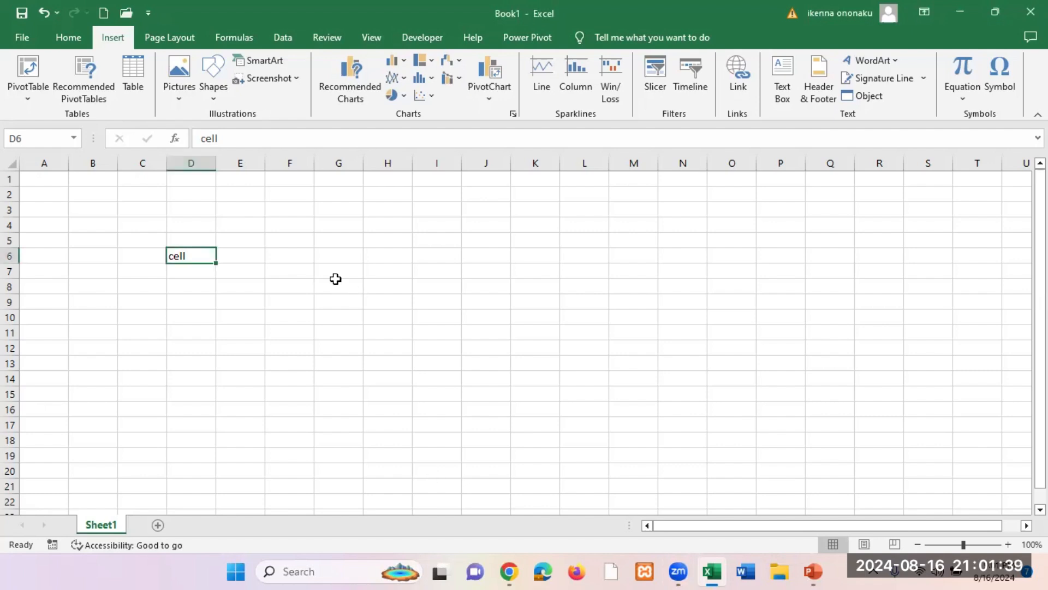
key(ctrl+t)
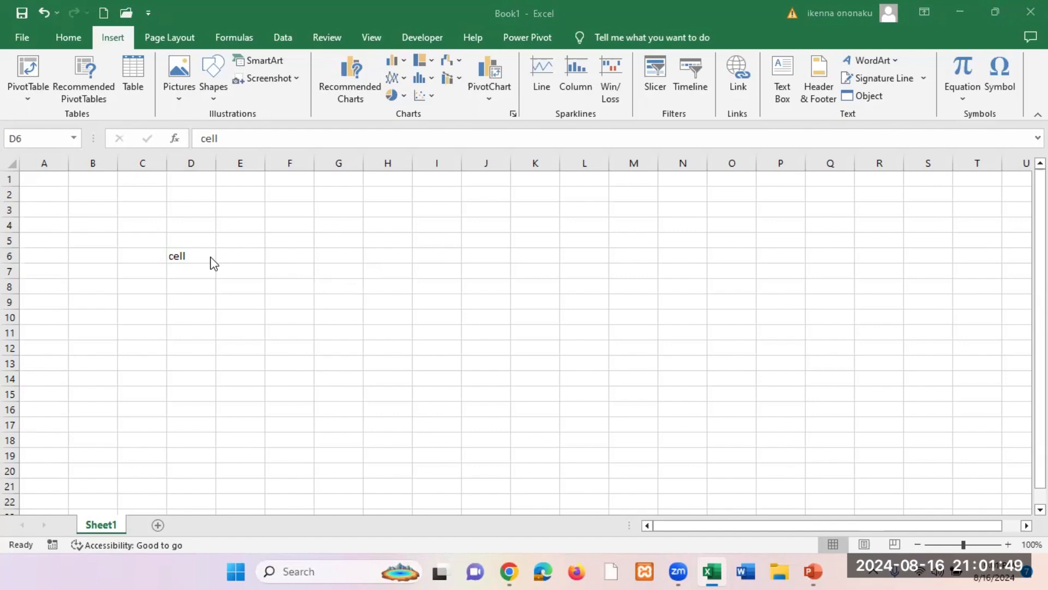
click(197, 164)
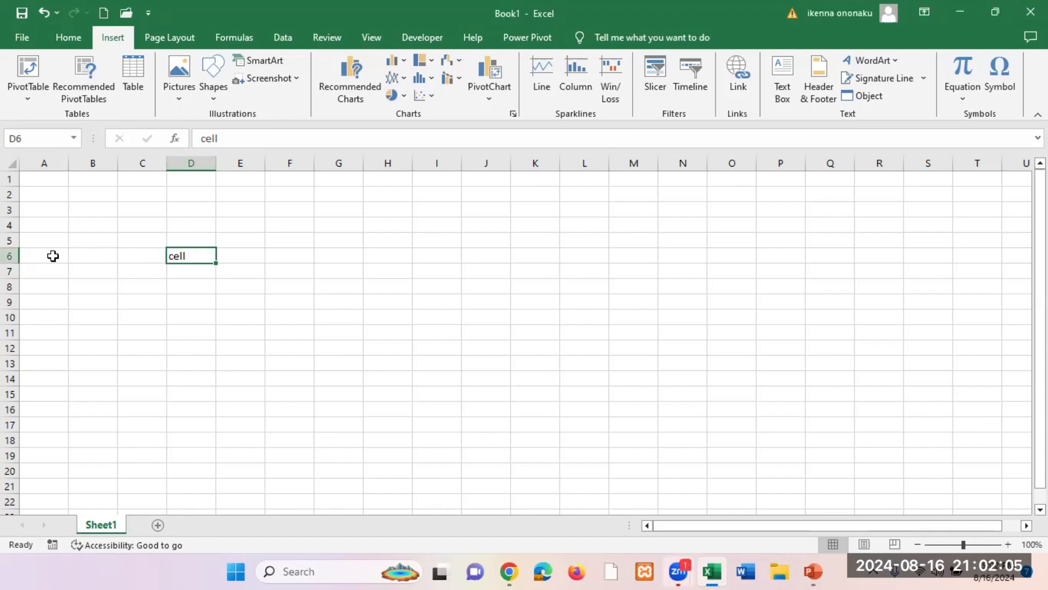
click(344, 271)
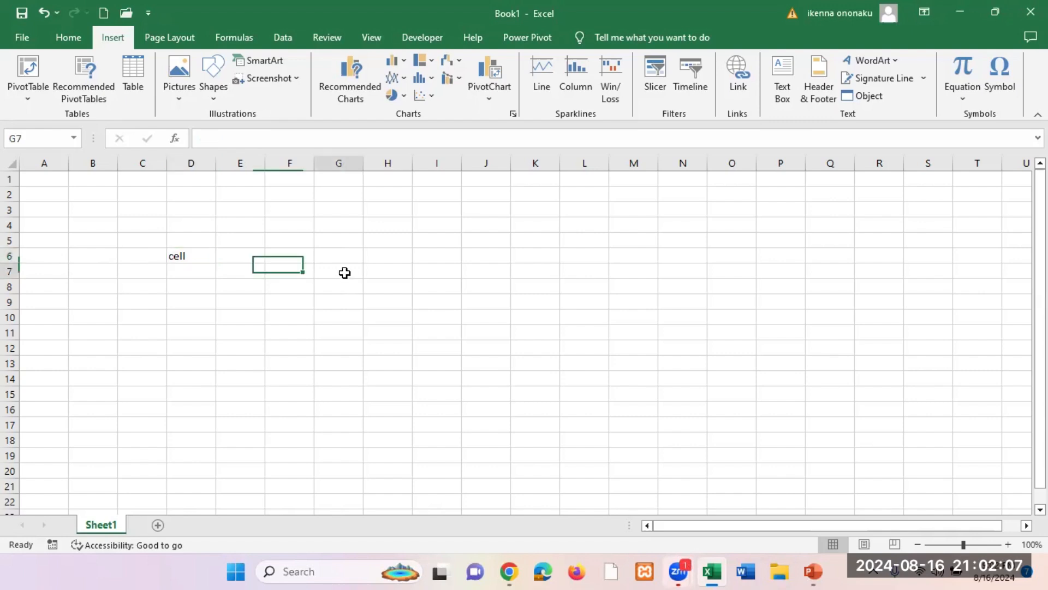
click(184, 256)
key(Delete)
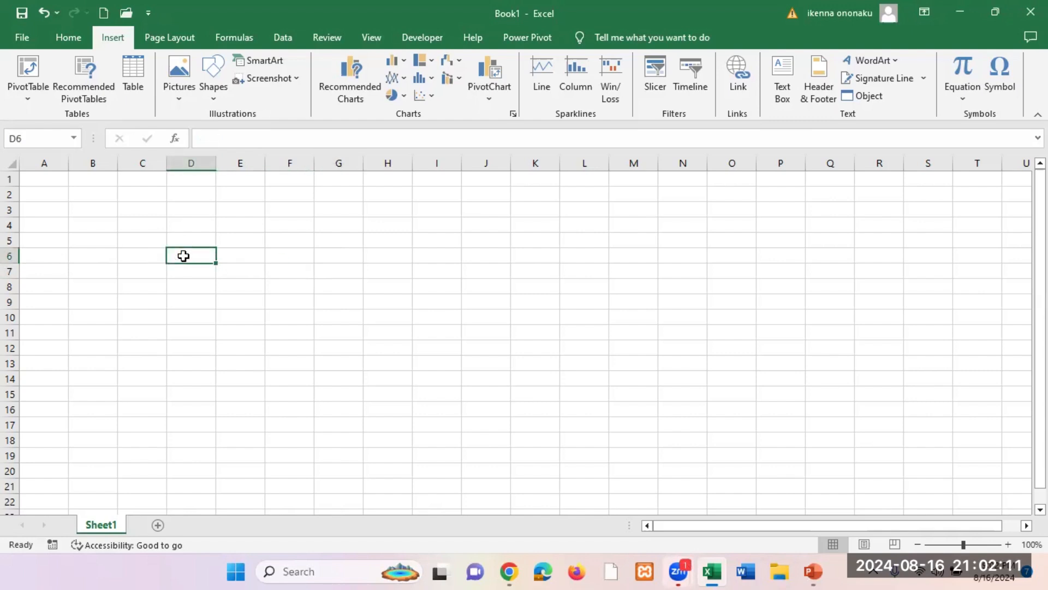
Select cells G7, G21 and G17 one at a time
click(333, 273)
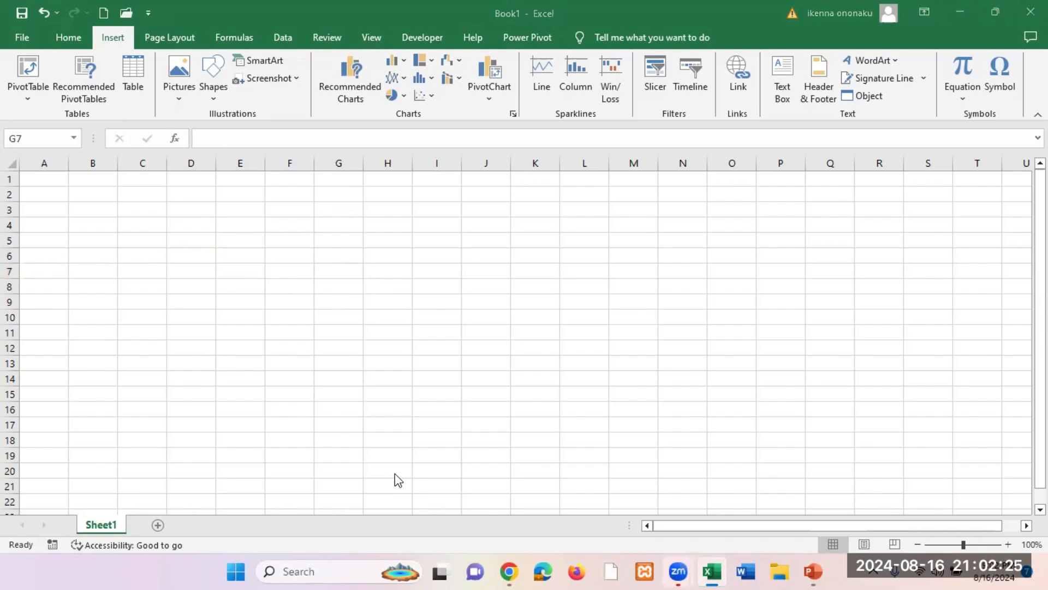
click(295, 330)
click(338, 266)
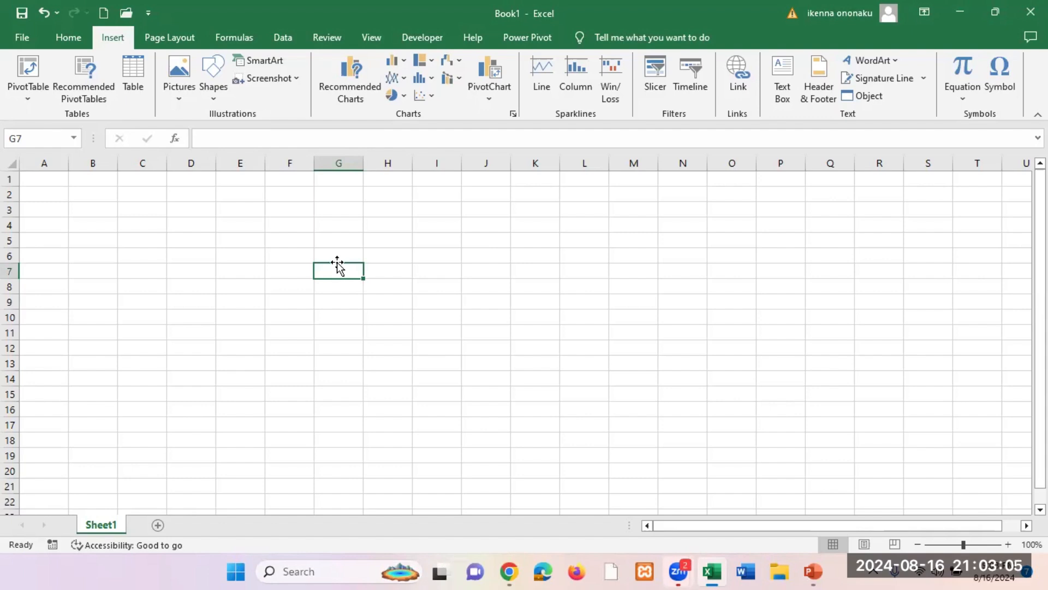
scroll(444, 335, down, 4)
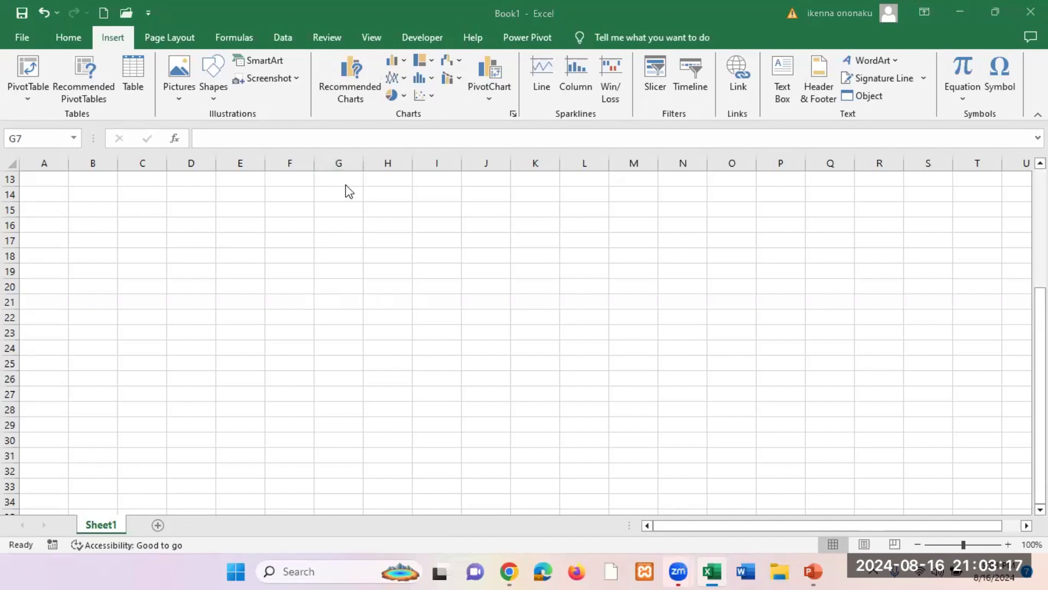
click(336, 299)
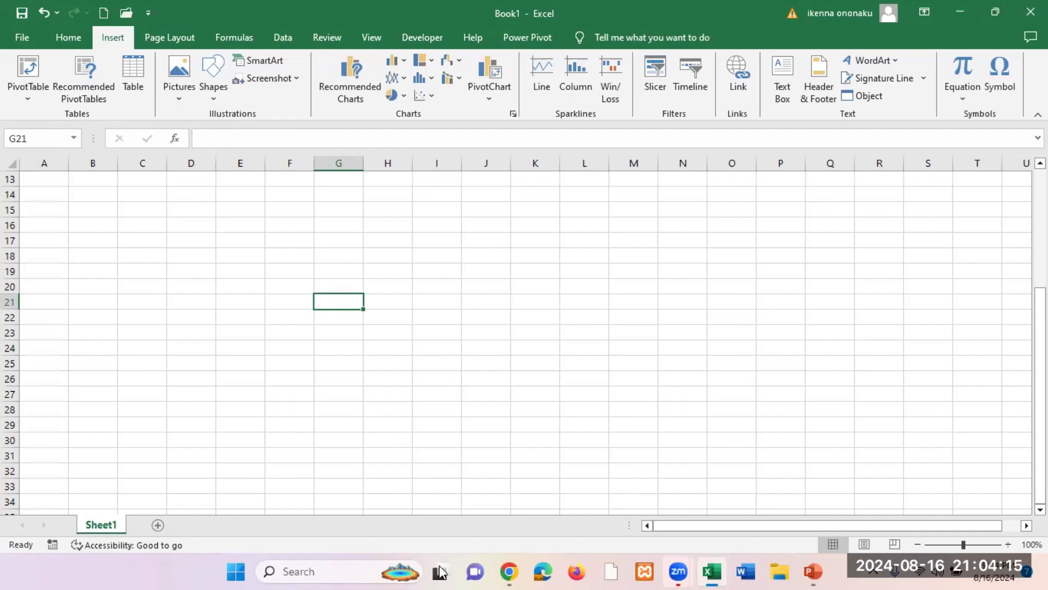
click(327, 242)
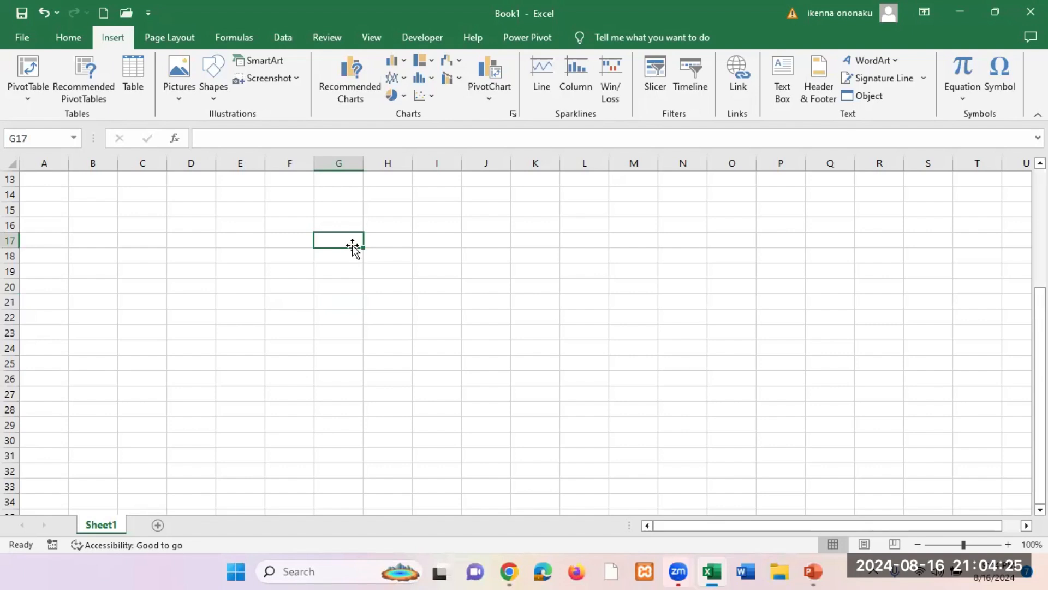
Enter "casor" in cell G17
scroll(340, 257, up, 4)
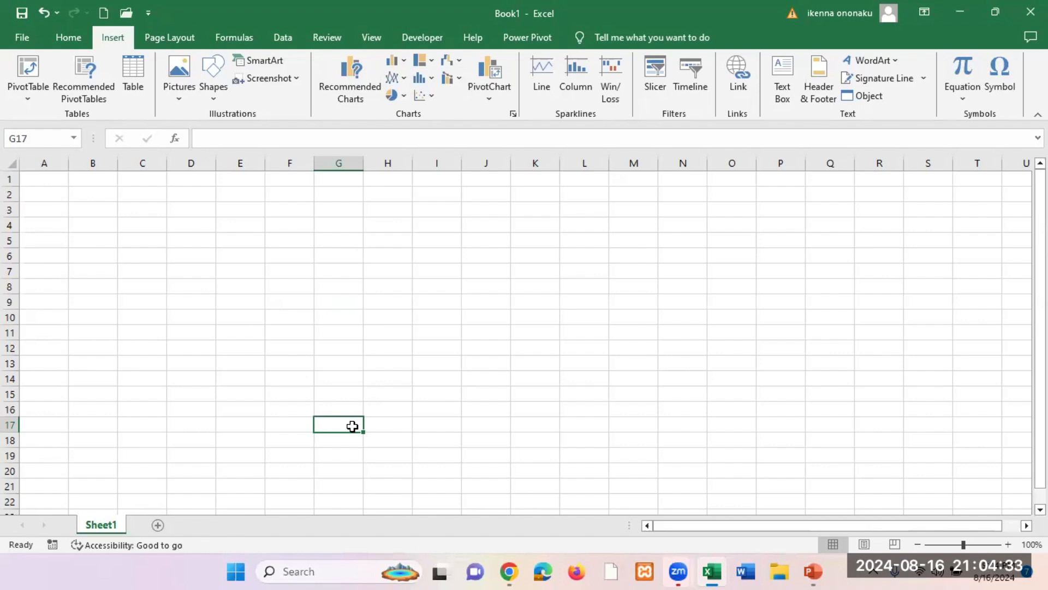
text(casor)
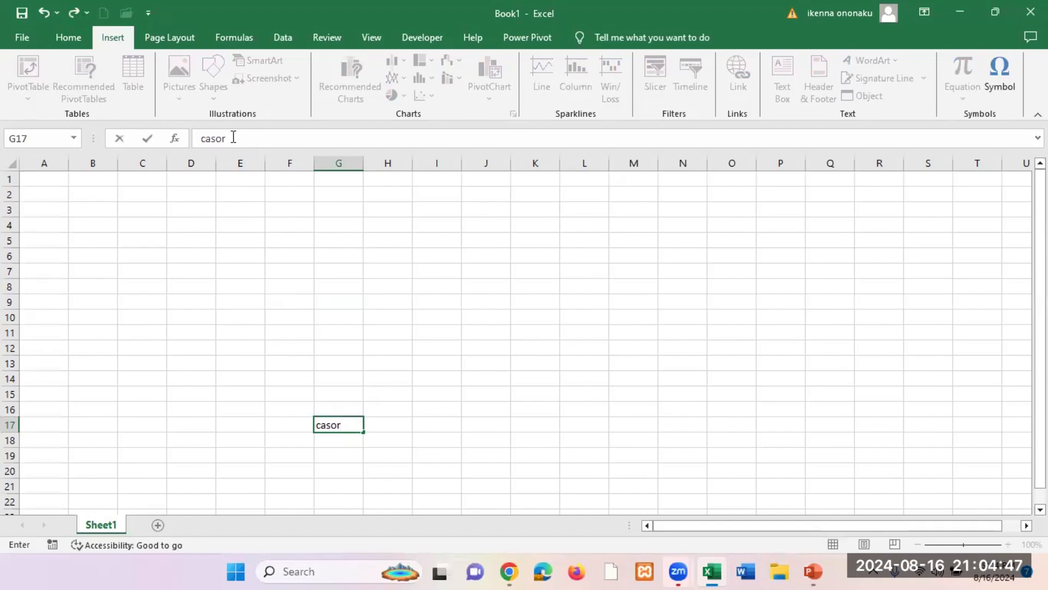
key(Return)
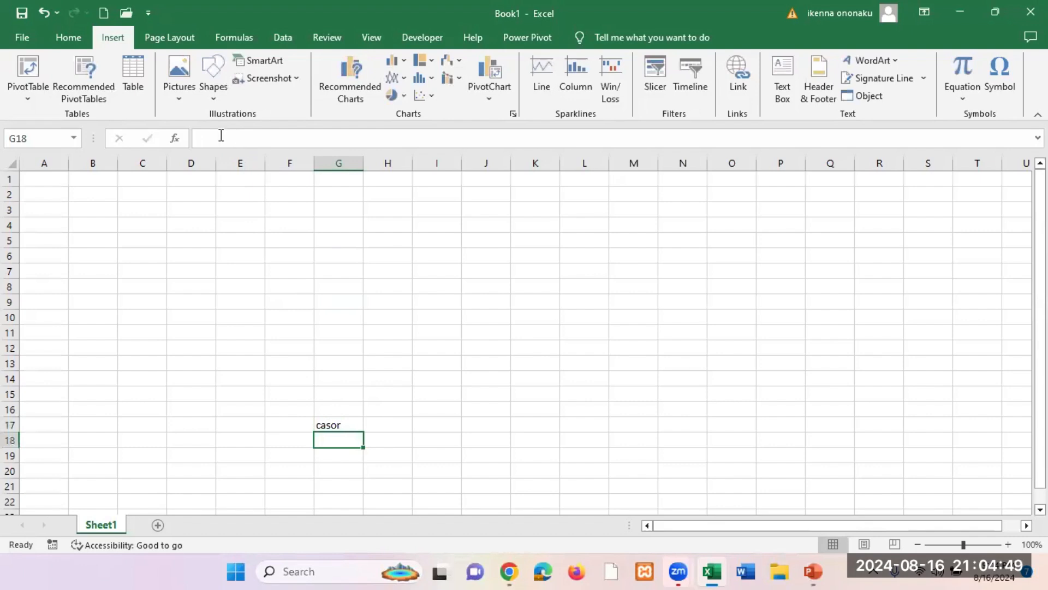
Reselect cell G17 and display the Home, Page Layout and Formulas commands on the ribbon in turn
click(332, 425)
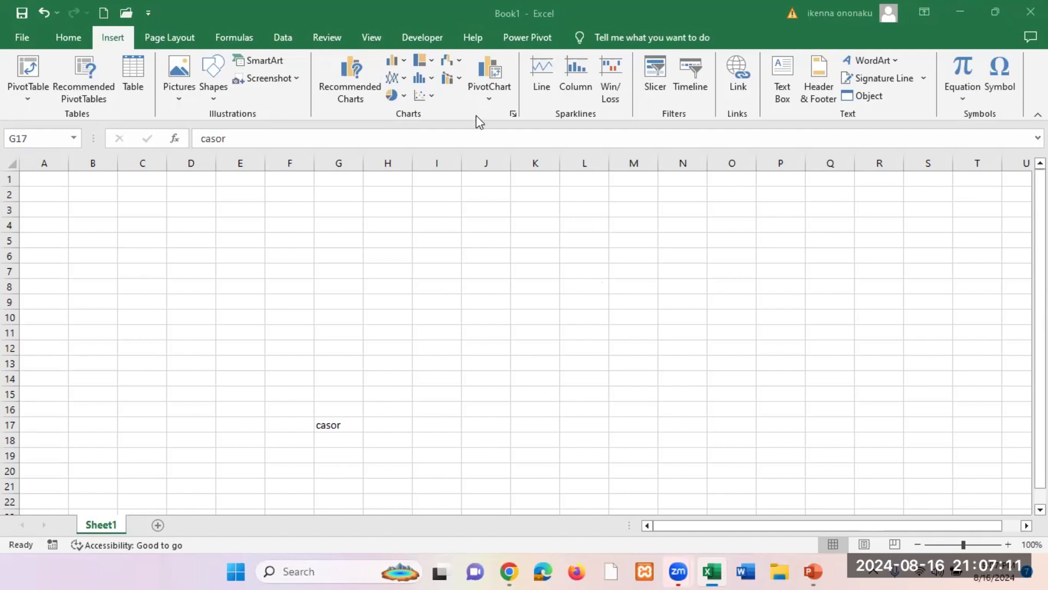
click(67, 37)
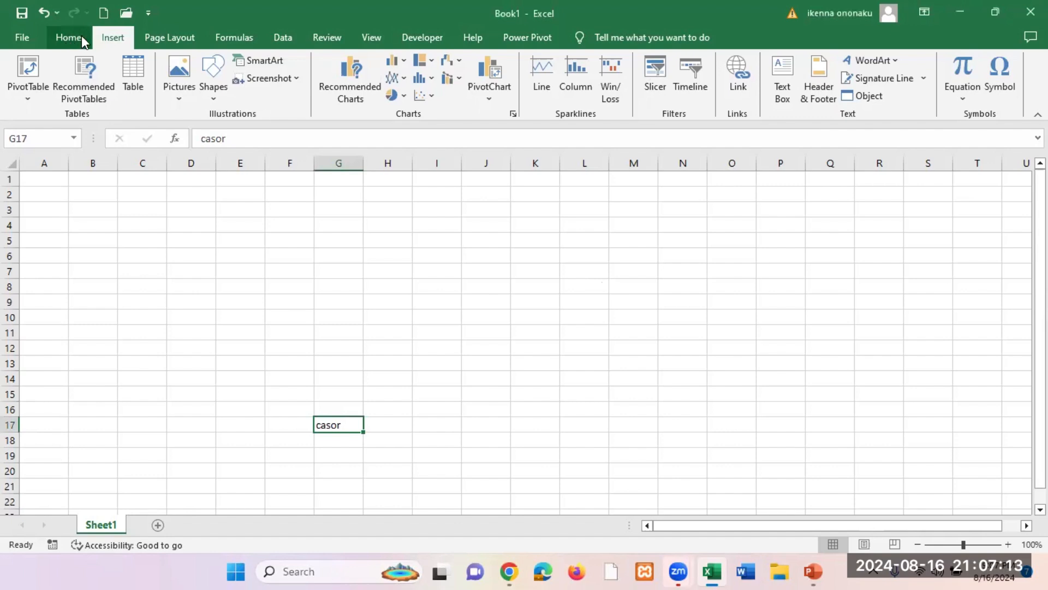
click(169, 38)
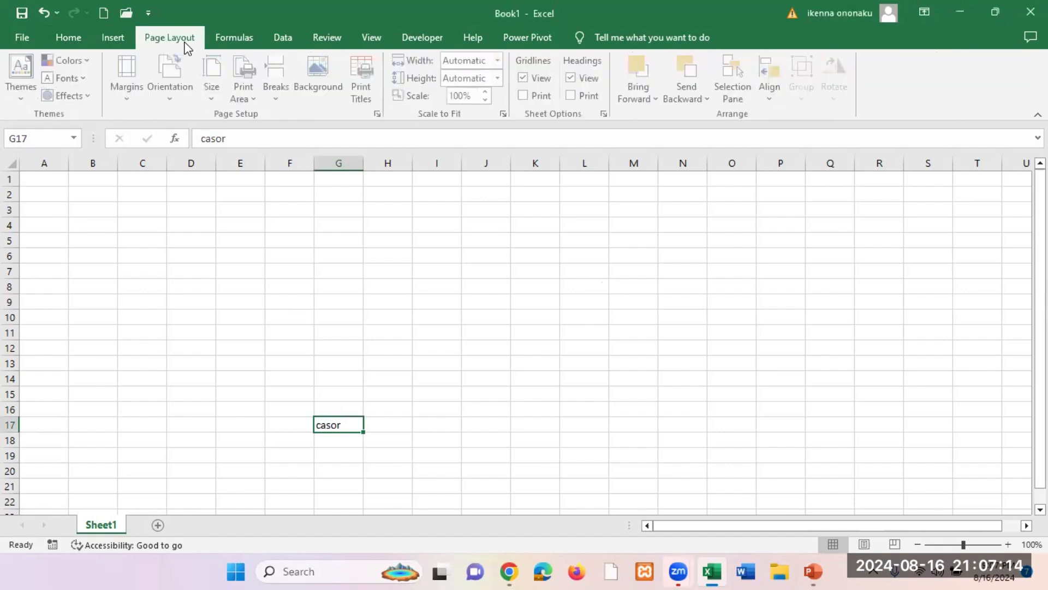
click(244, 38)
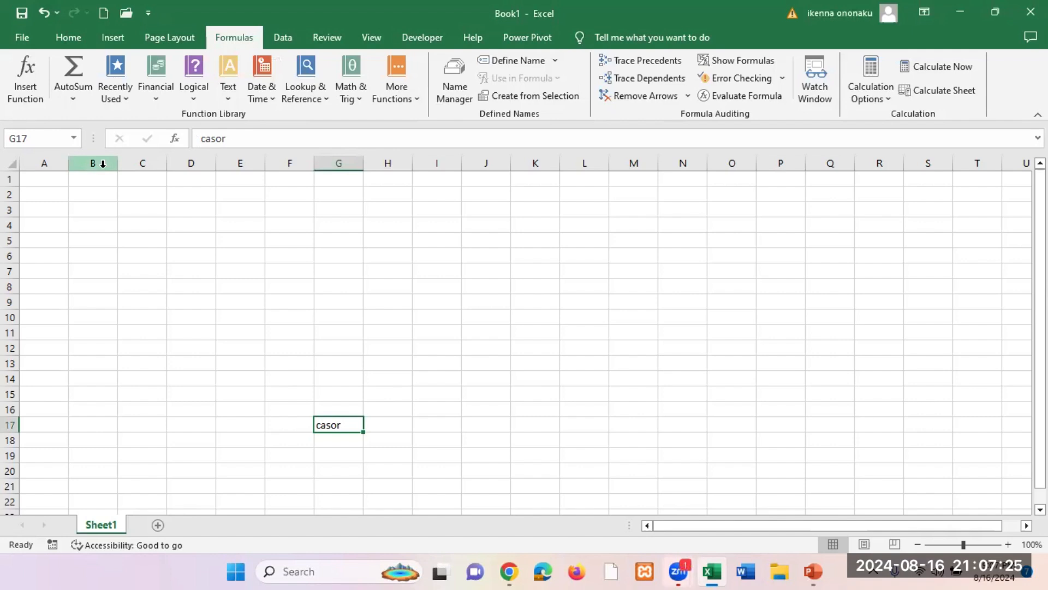
Clear the text from cell G17
click(377, 381)
right_click(376, 380)
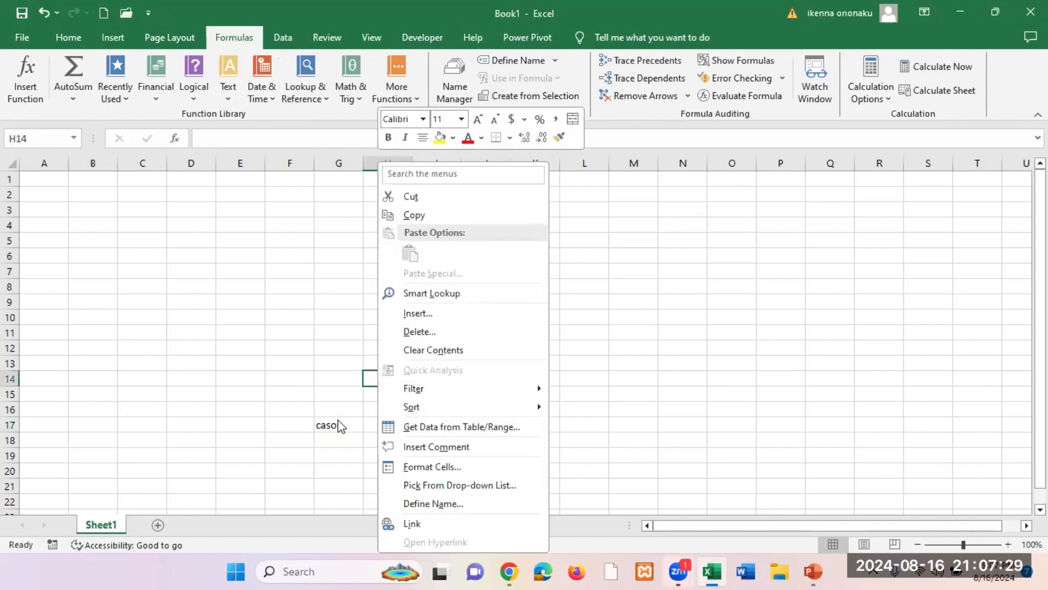
click(338, 420)
key(Delete)
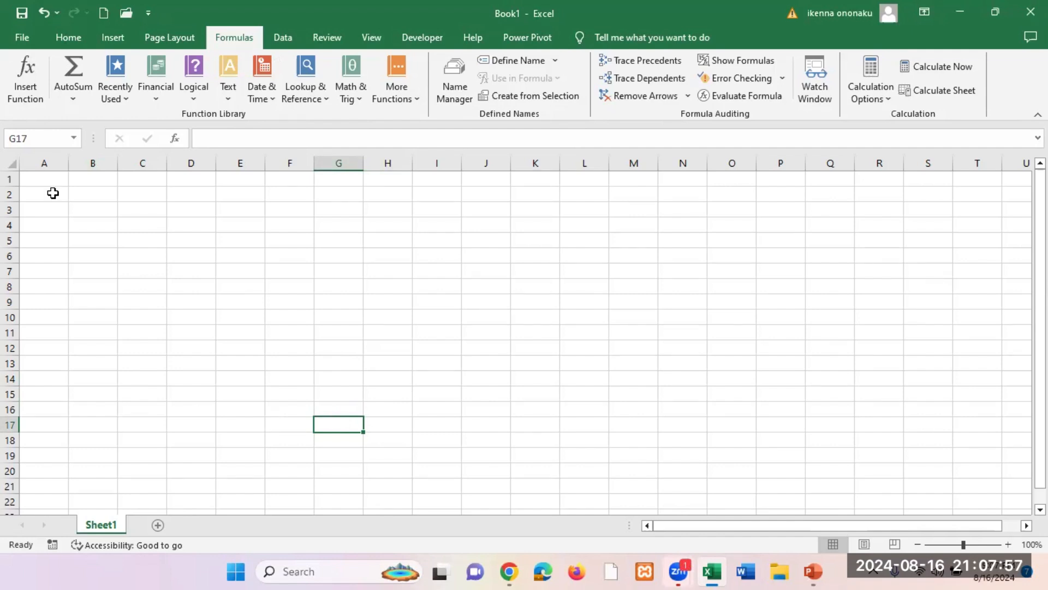
Select entire columns one at a time from column A through column E
click(46, 165)
drag(70, 164, 143, 165)
click(144, 165)
click(192, 165)
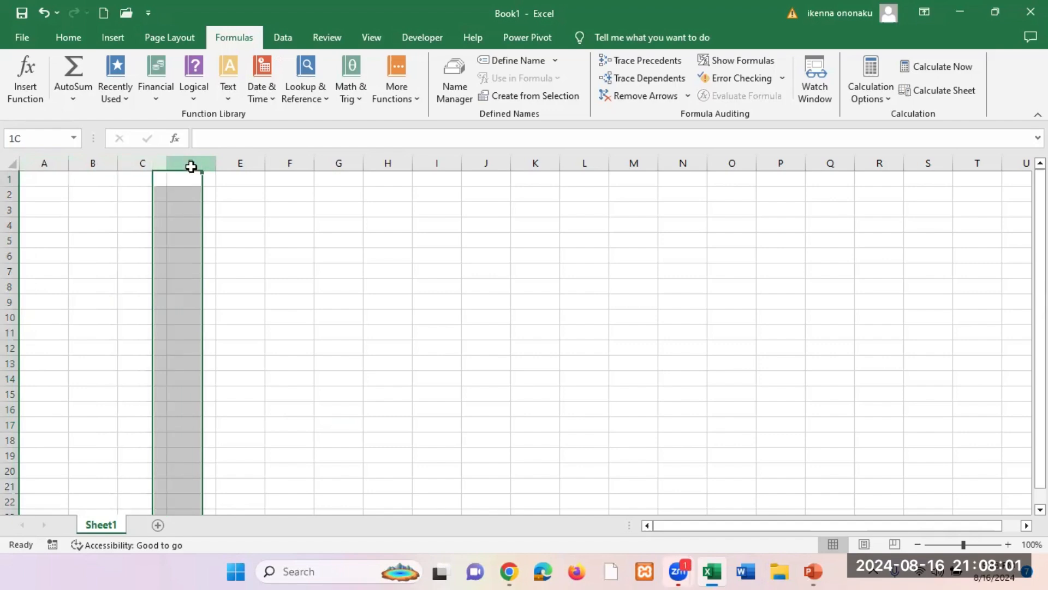
click(237, 165)
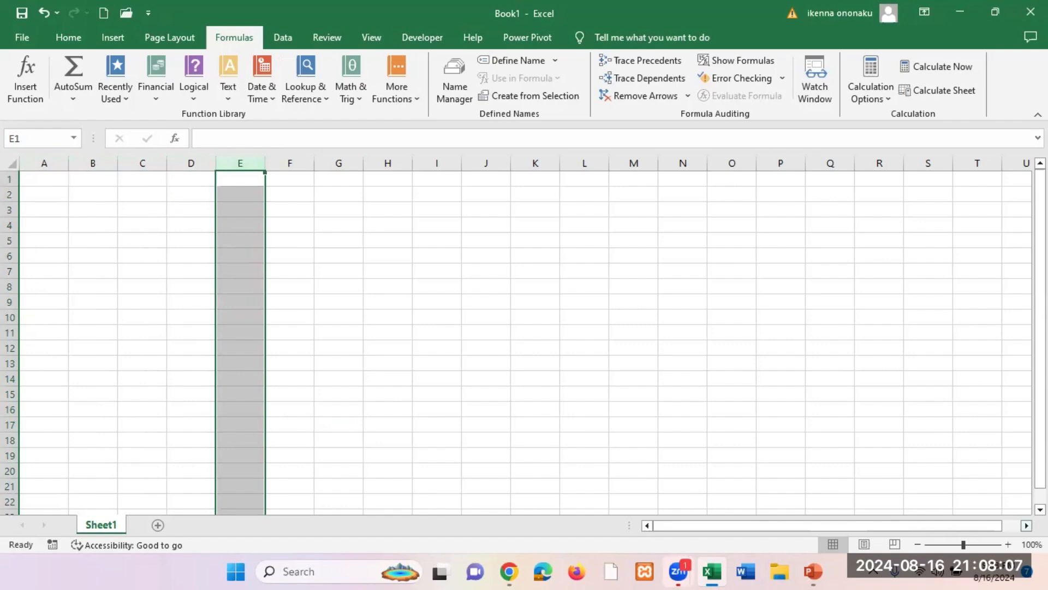
Browse the column letters beyond column Z, return to column A, and select cell I8
click(1027, 525)
click(1027, 525)
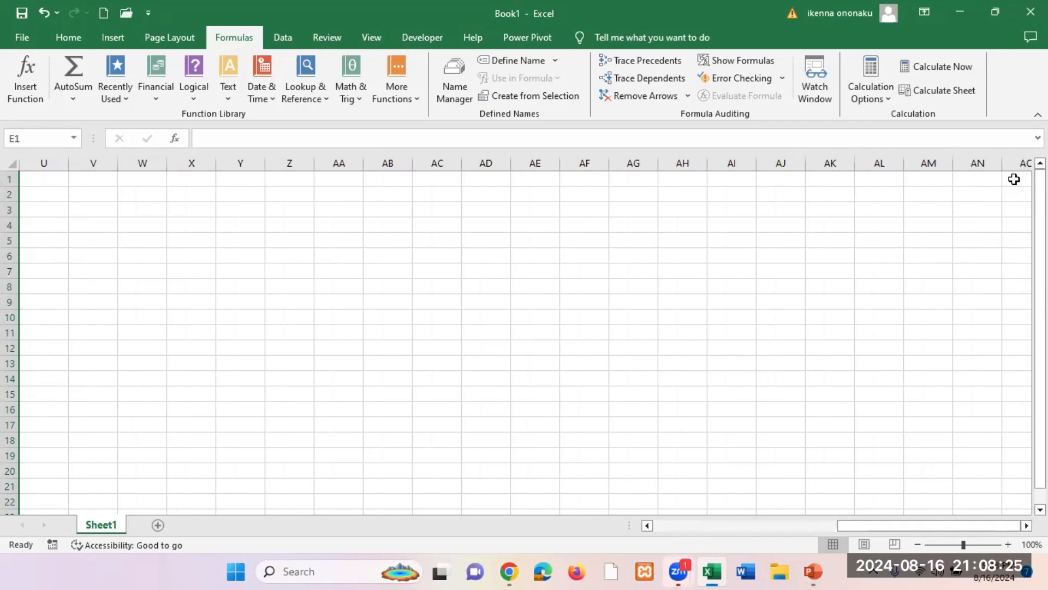
drag(911, 526, 786, 534)
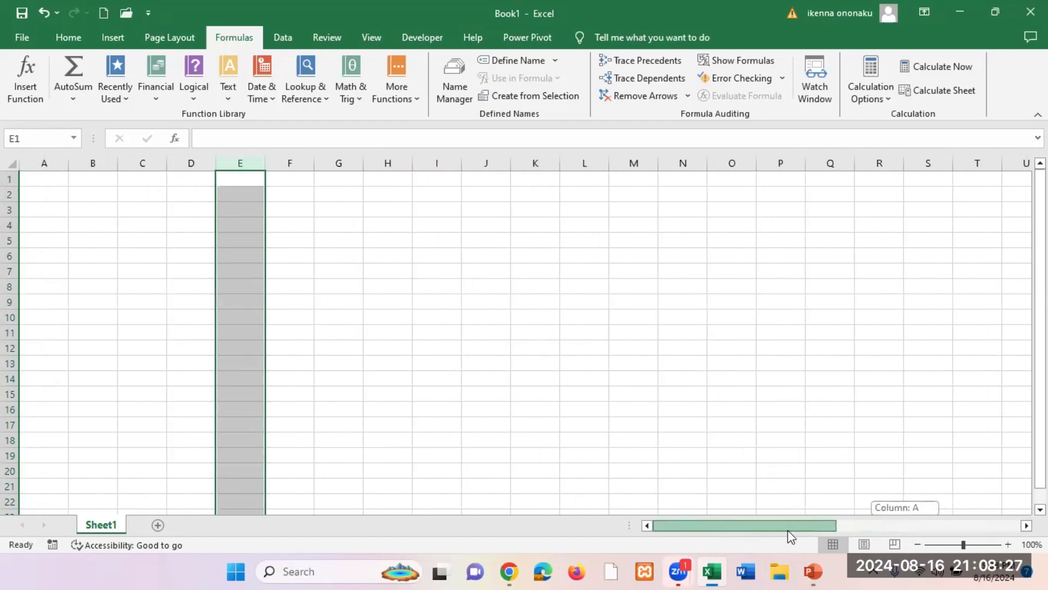
click(439, 285)
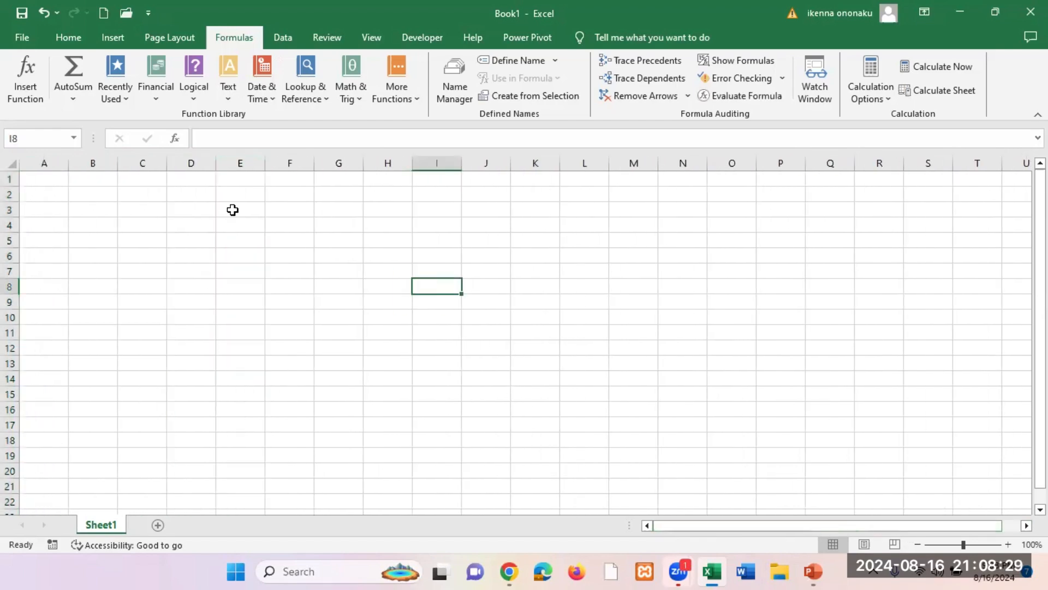
Jump from cell A1 to the worksheet's last column in row 1
click(51, 182)
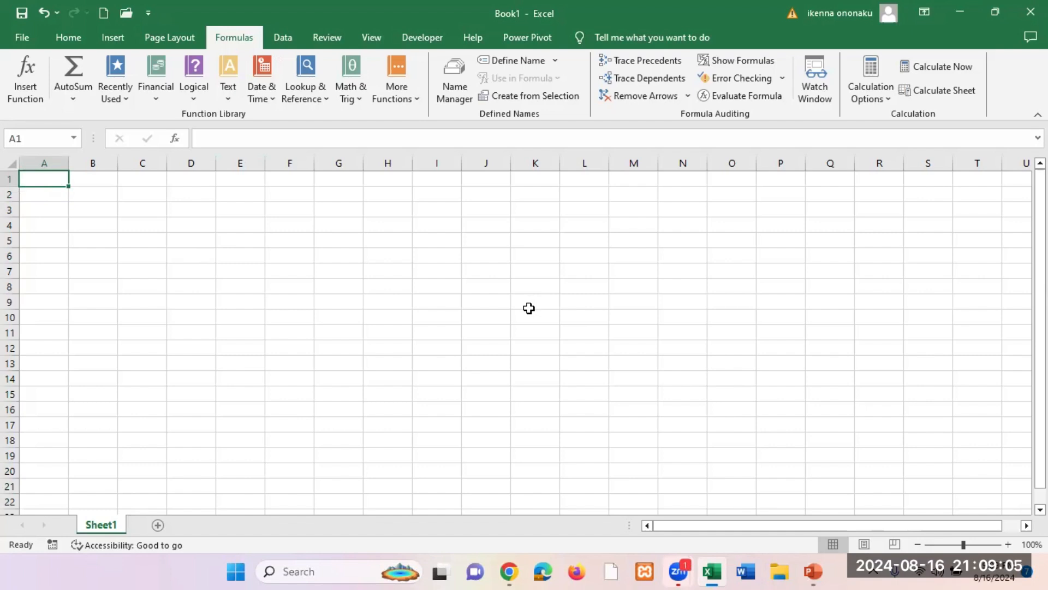
key(ctrl+Right)
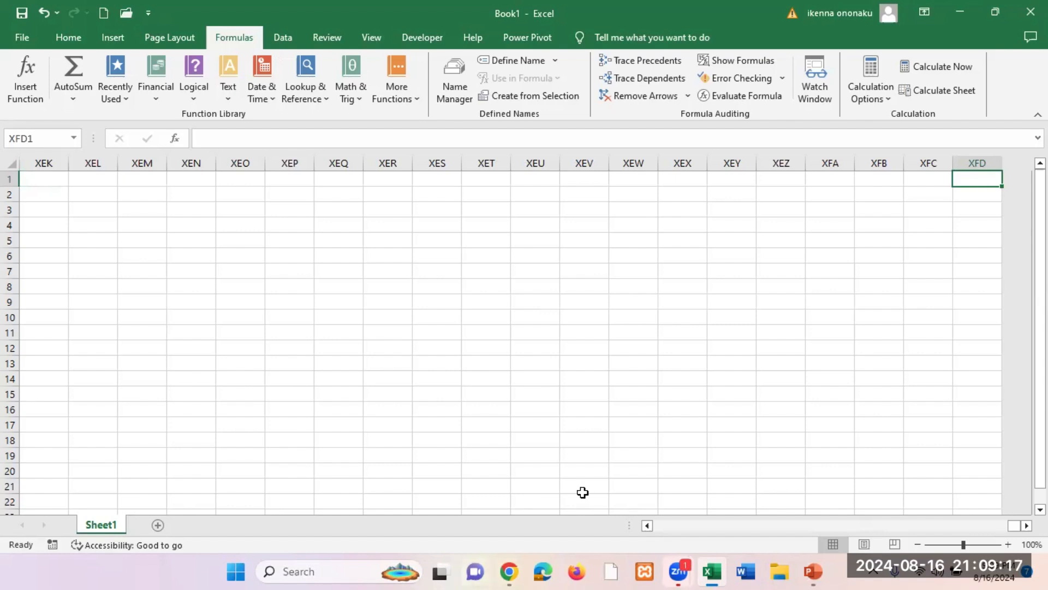
Go from cell XFD1 back to A1, jump to the last row of column A, and return to A1
key(alt+Tab)
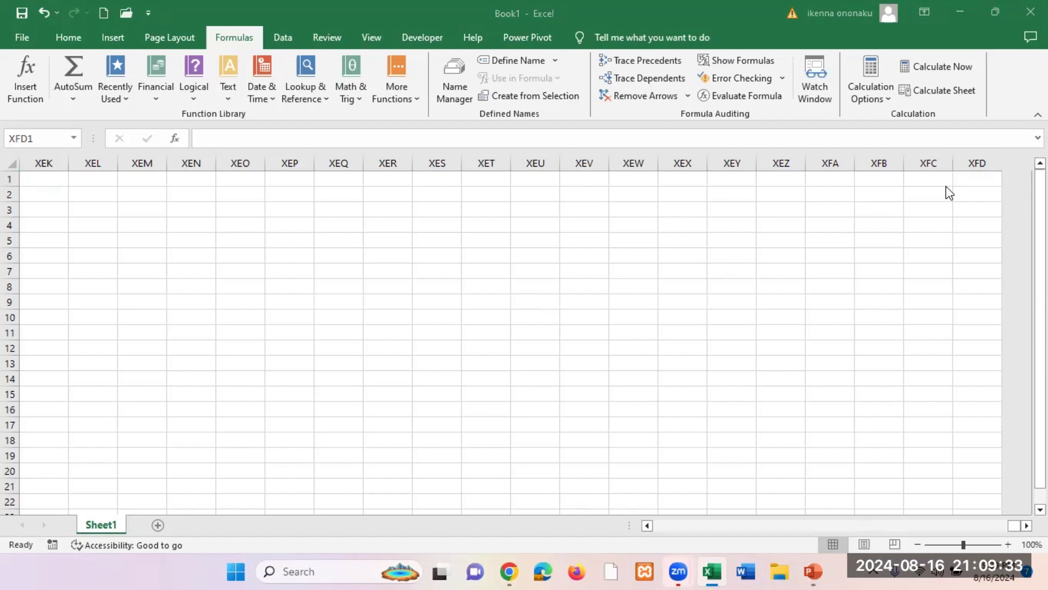
click(981, 175)
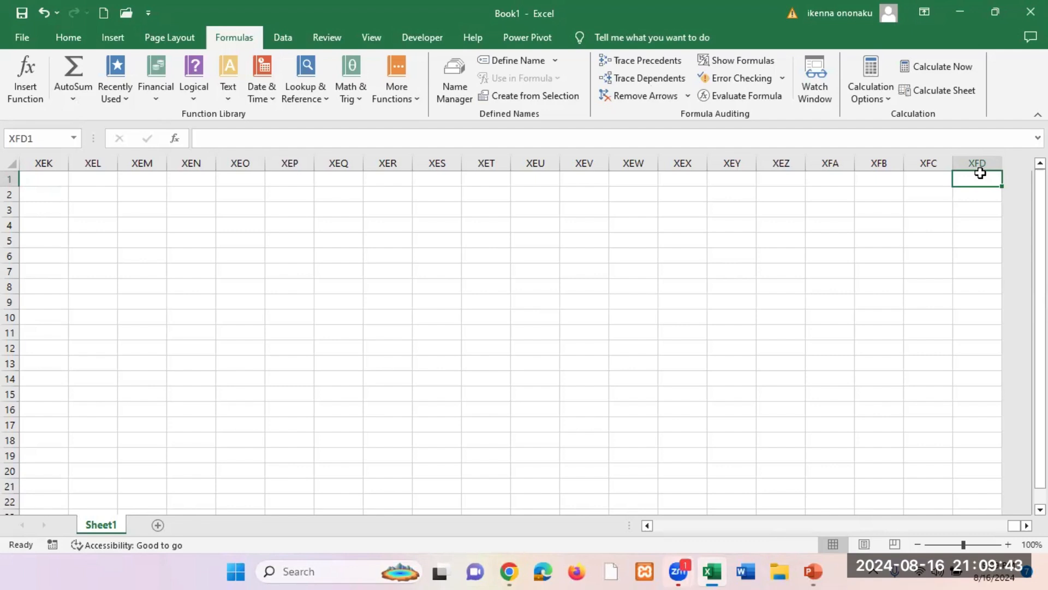
key(ctrl+Left)
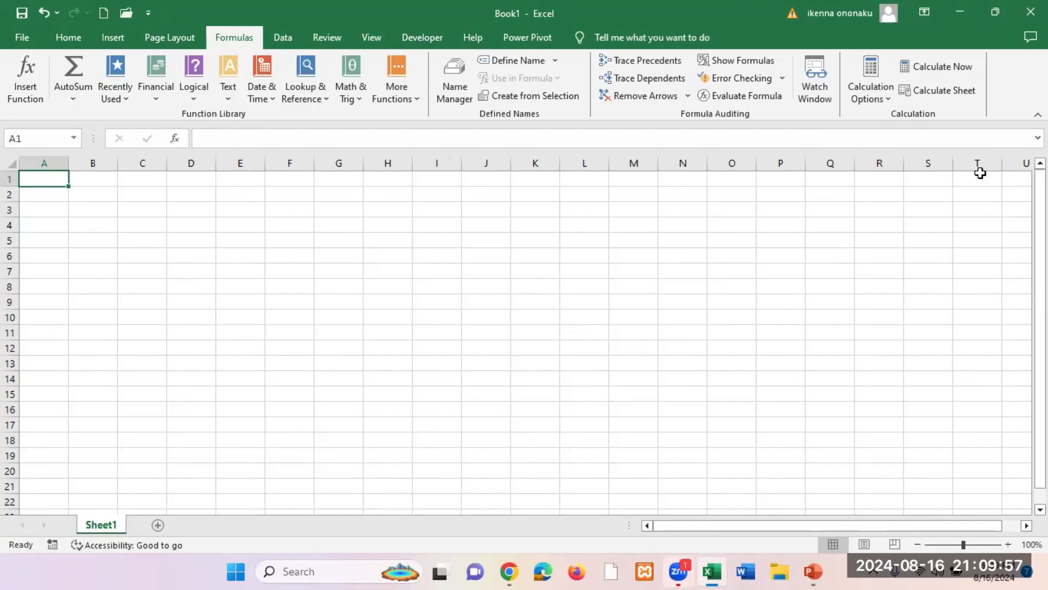
key(ctrl+Down)
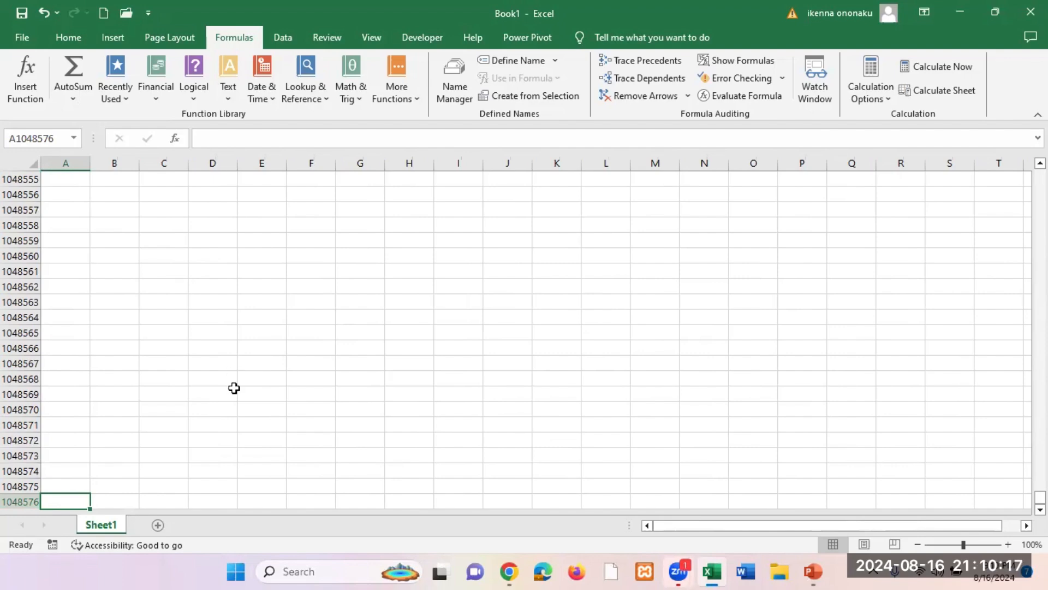
key(ctrl+Home)
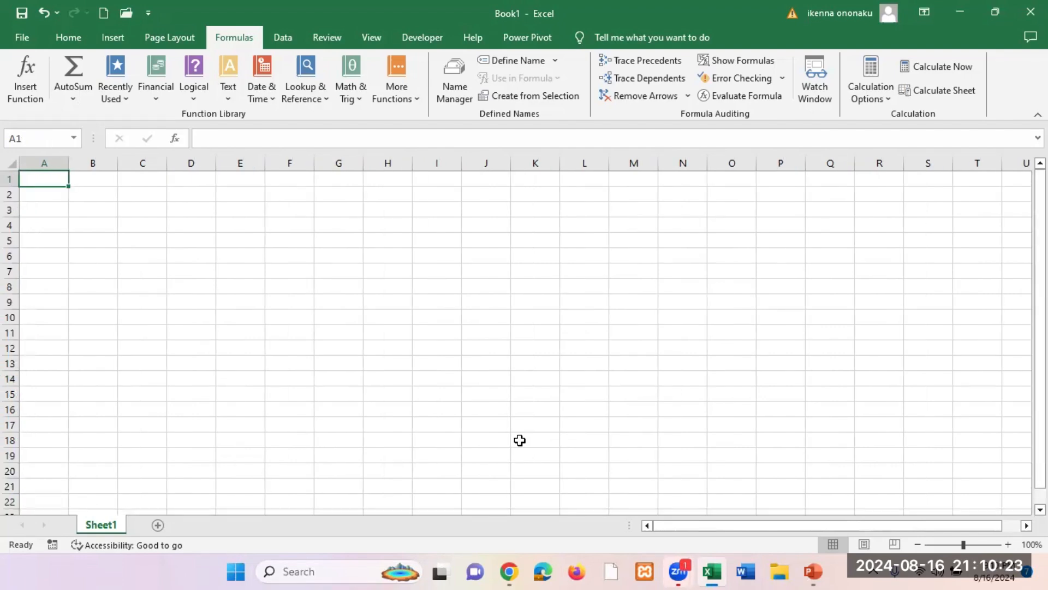
From cell A1, jump to the last column and back, and to the last row and back
key(ctrl+n)
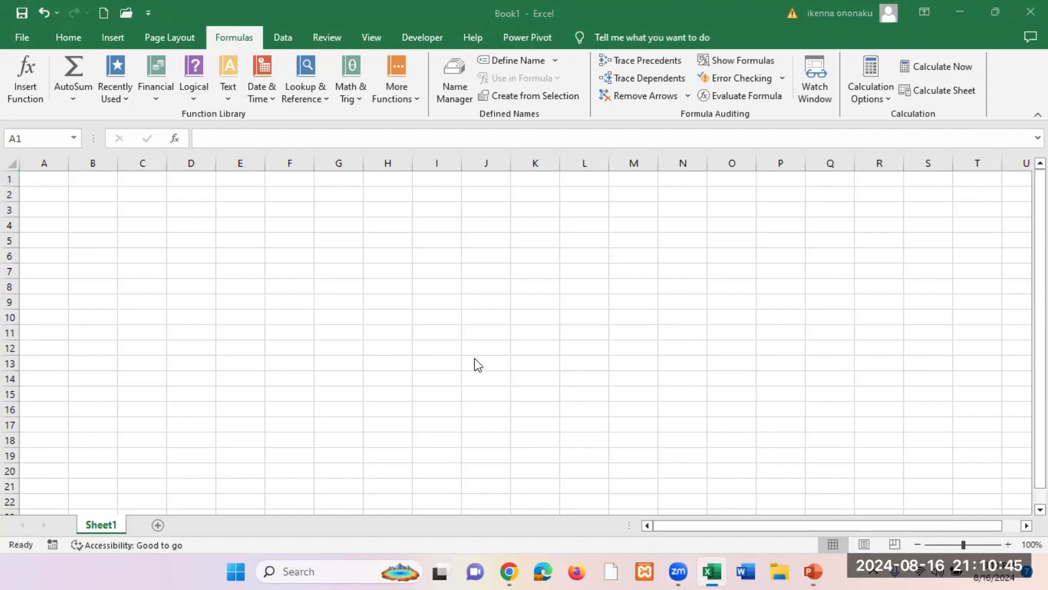
click(42, 179)
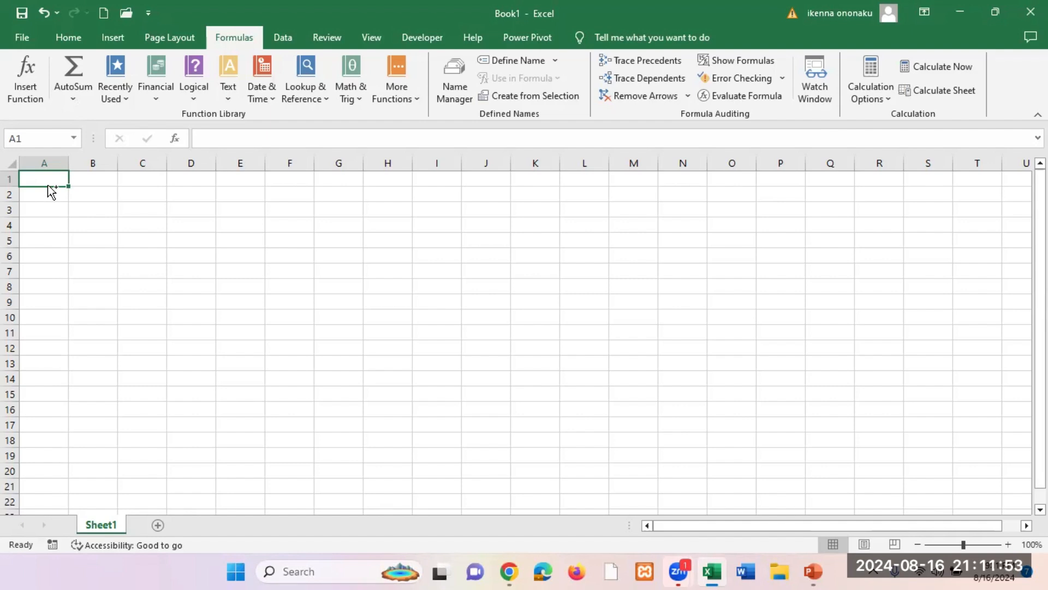
key(ctrl+Right)
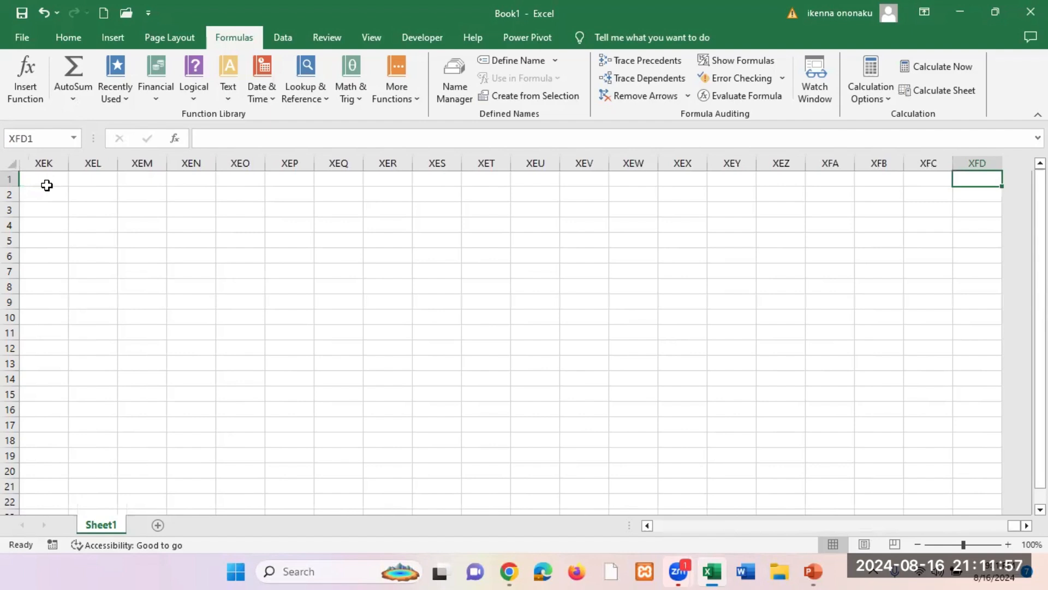
key(ctrl+Left)
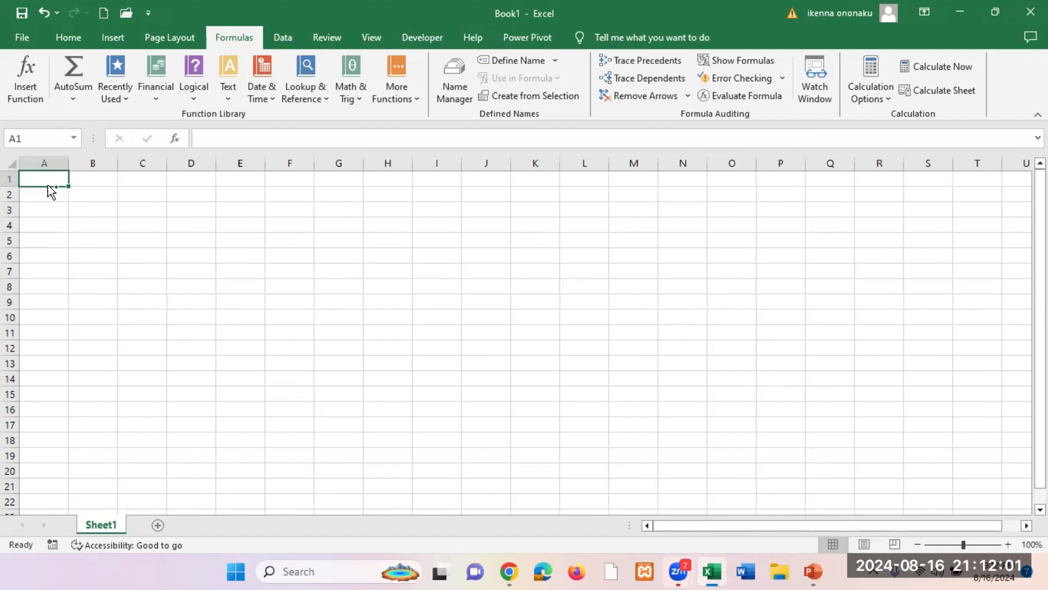
key(ctrl+Down)
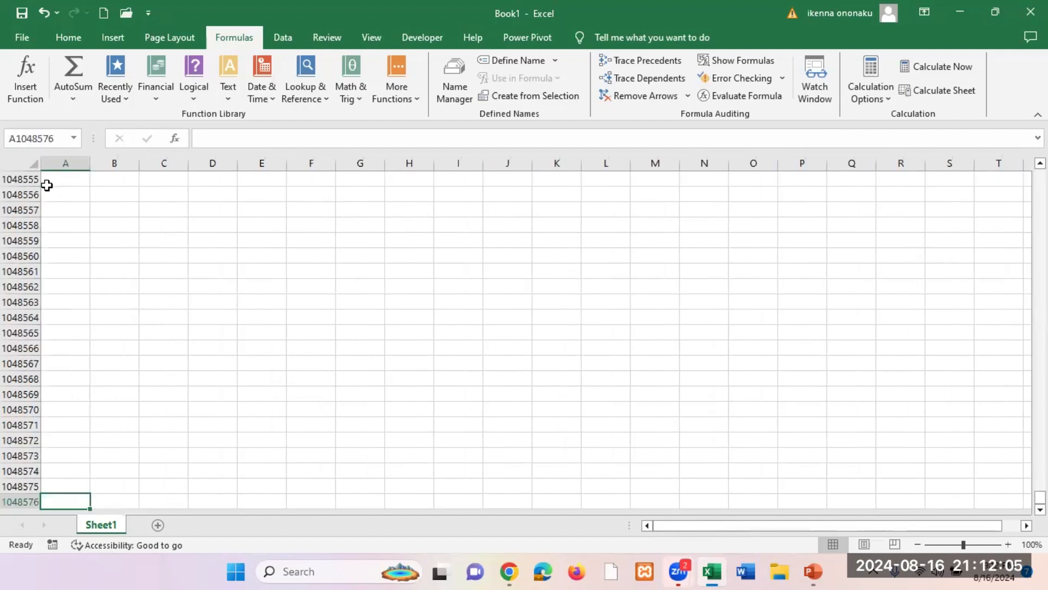
key(ctrl+Up)
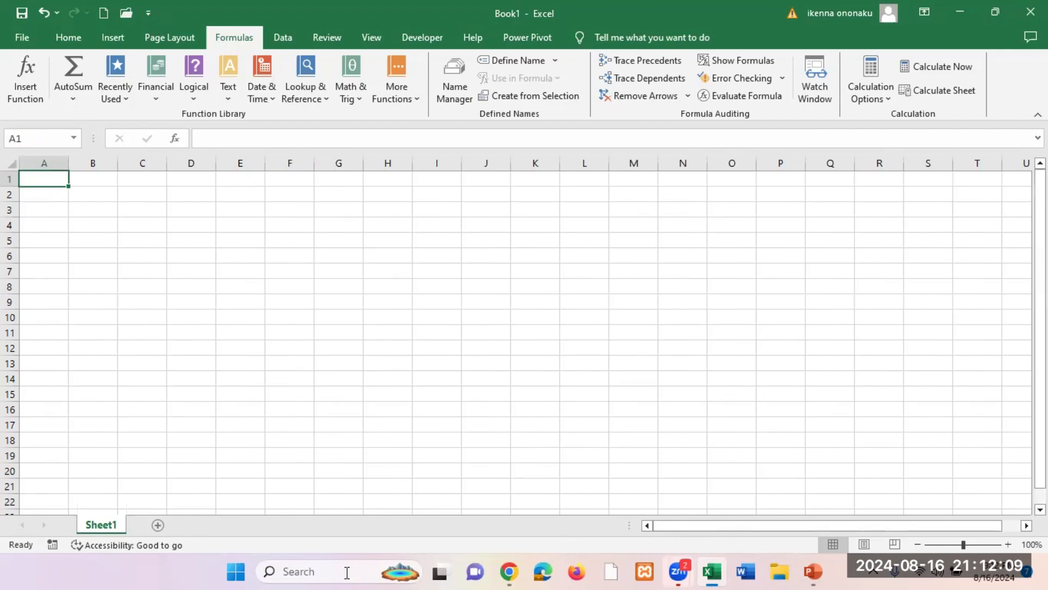
Add five new worksheets after Sheet1, up to Sheet6
click(506, 340)
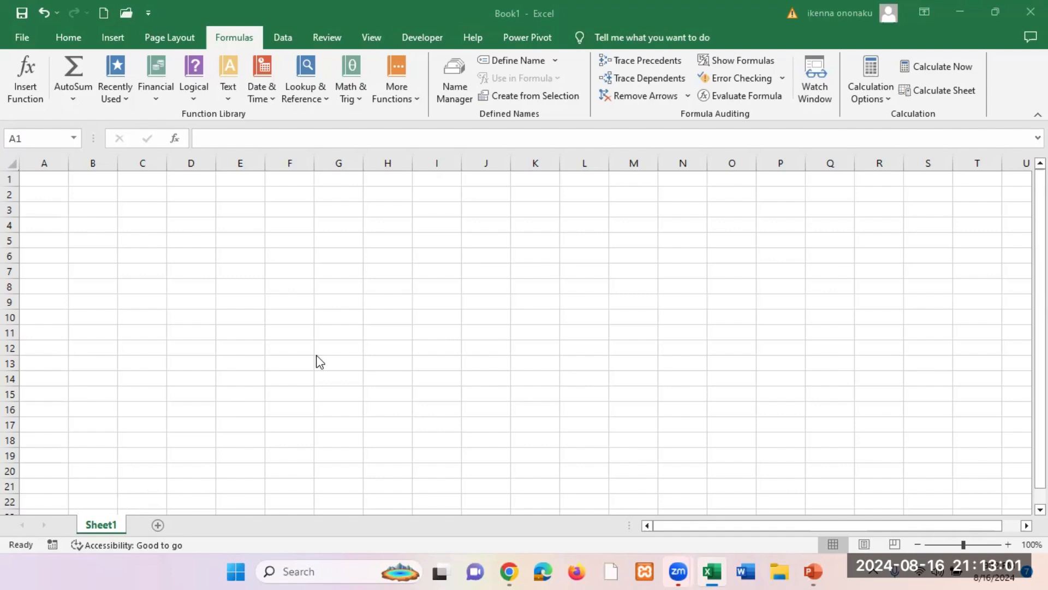
click(156, 528)
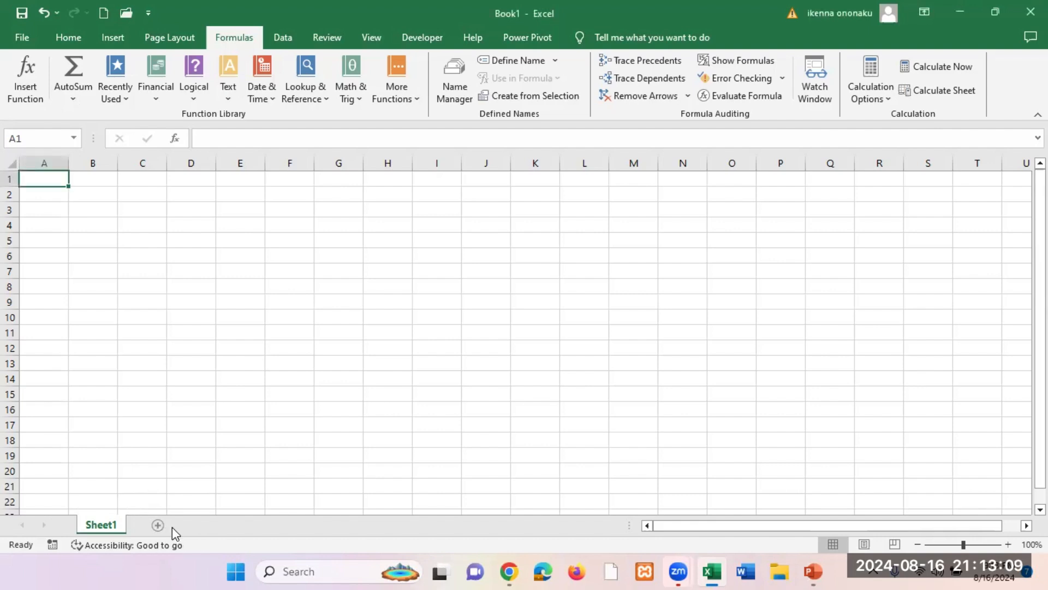
click(161, 527)
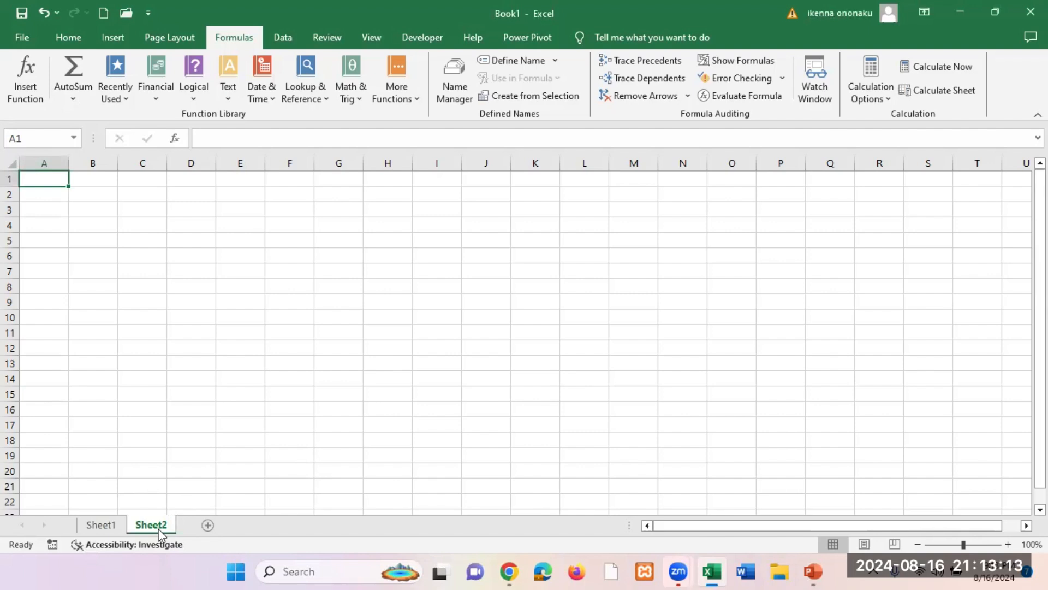
click(210, 526)
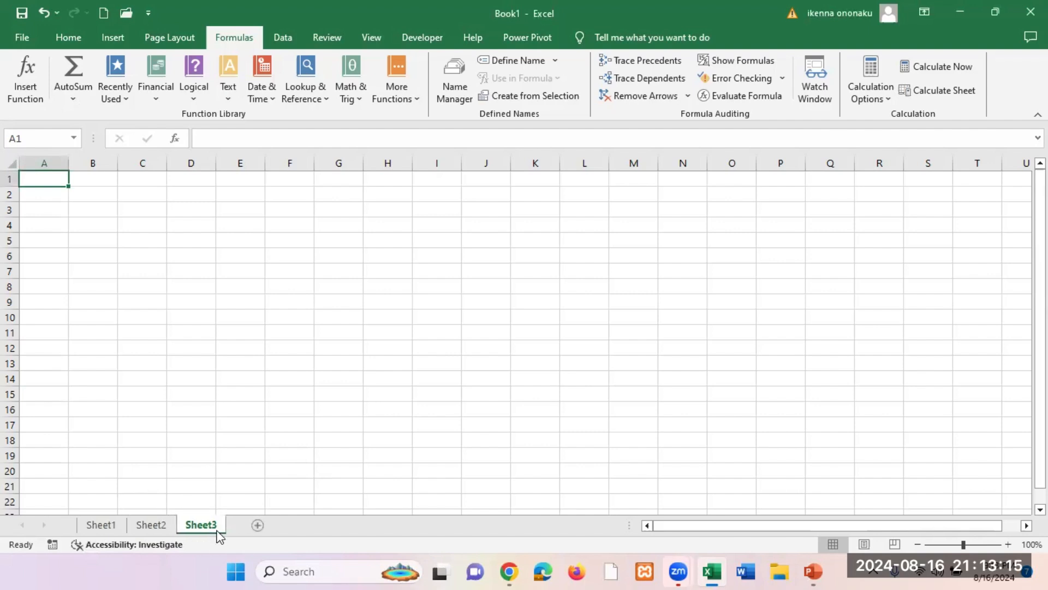
click(260, 526)
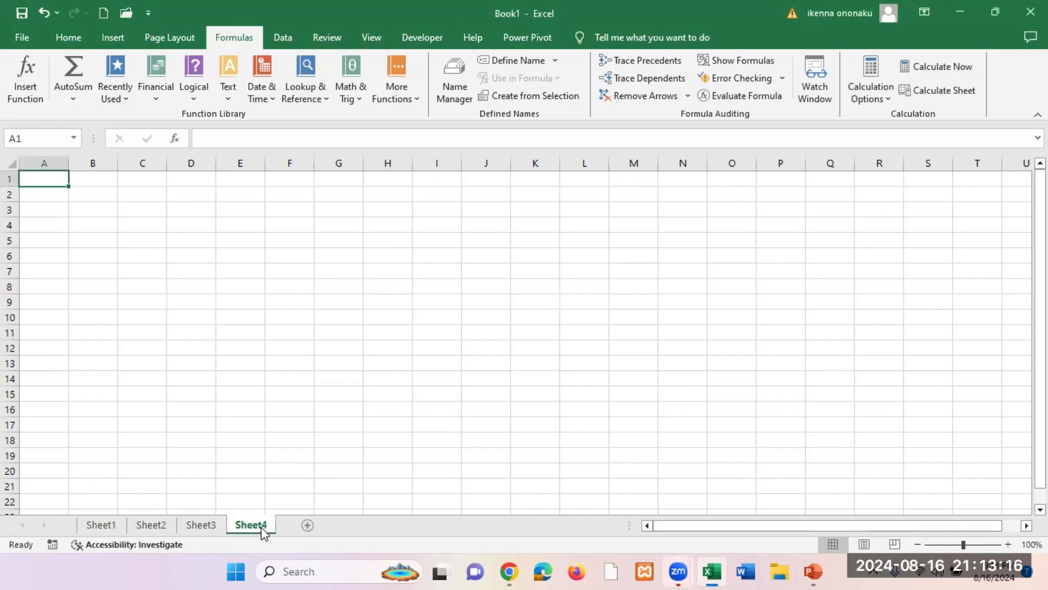
click(307, 527)
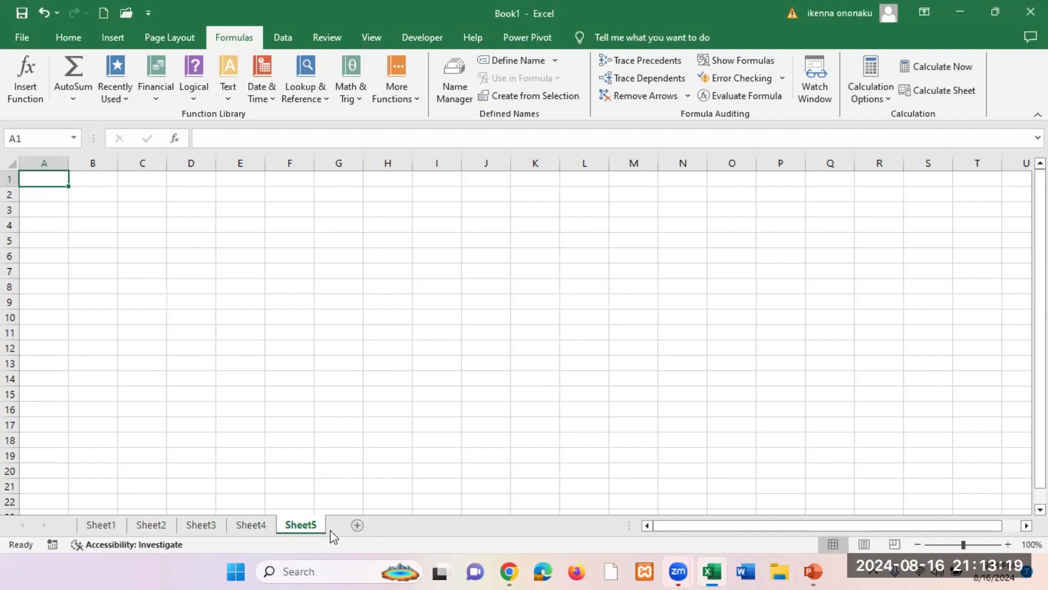
click(358, 526)
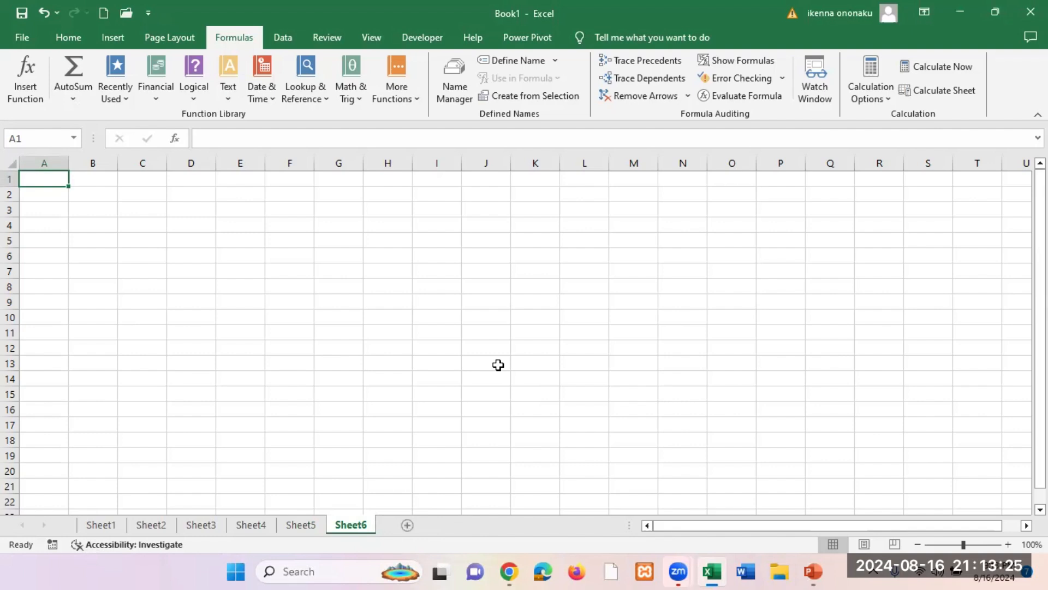
View each worksheet in turn from Sheet1 through Sheet6
click(103, 525)
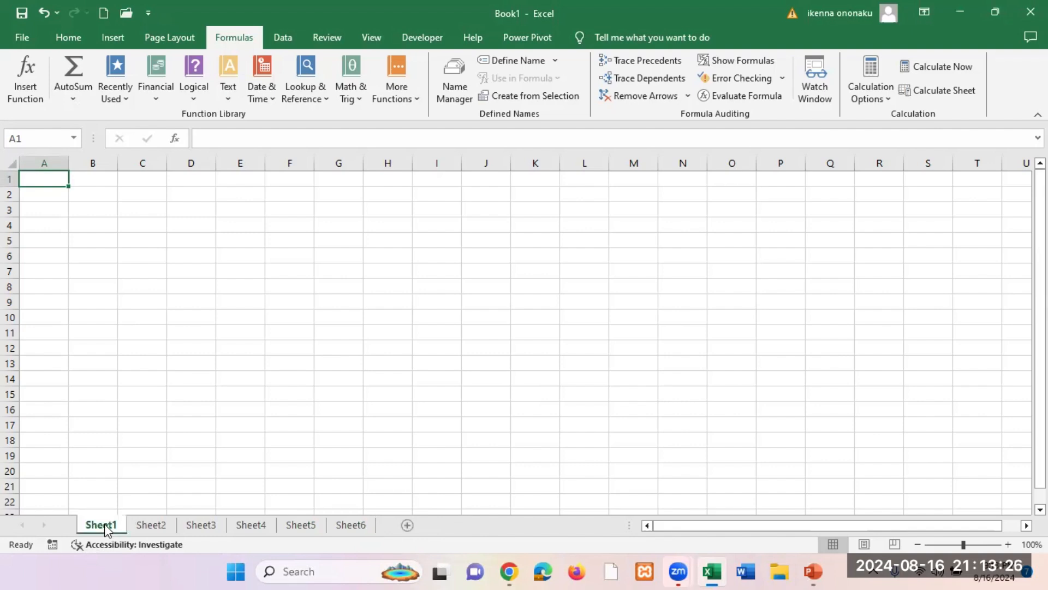
click(153, 525)
click(205, 525)
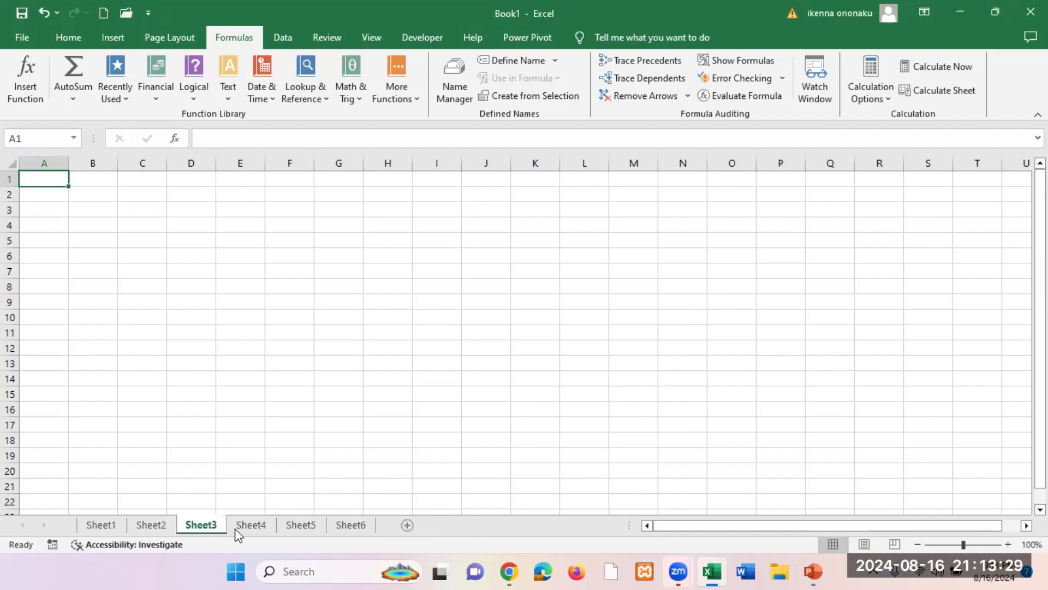
click(259, 528)
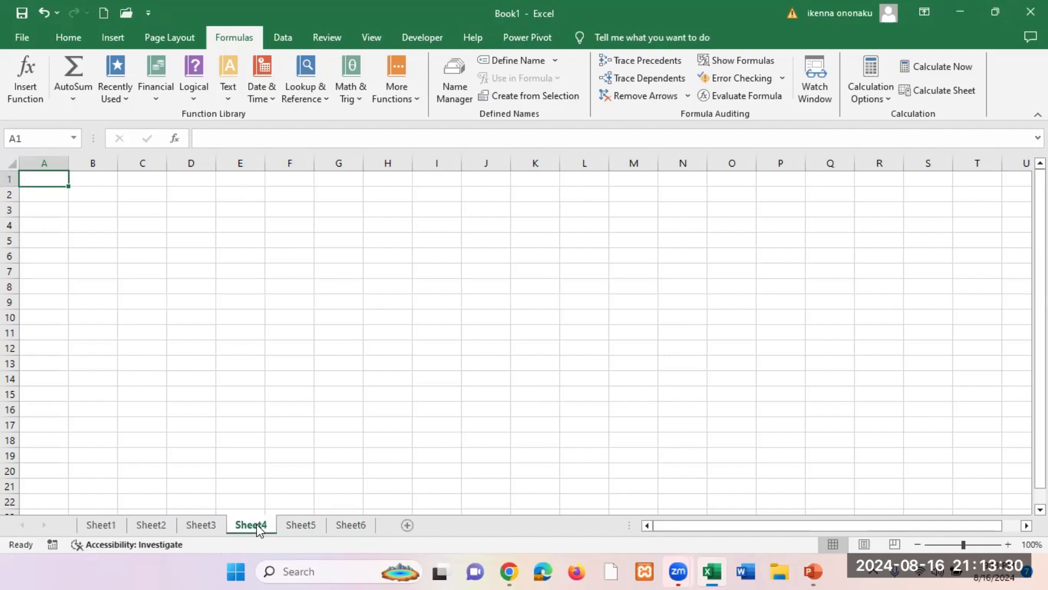
click(300, 527)
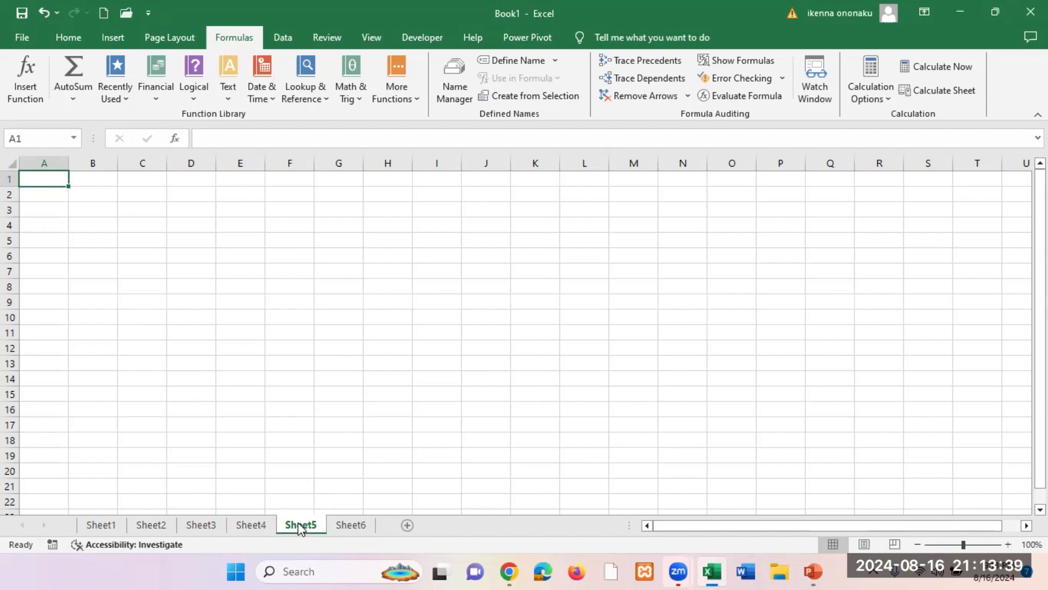
click(340, 524)
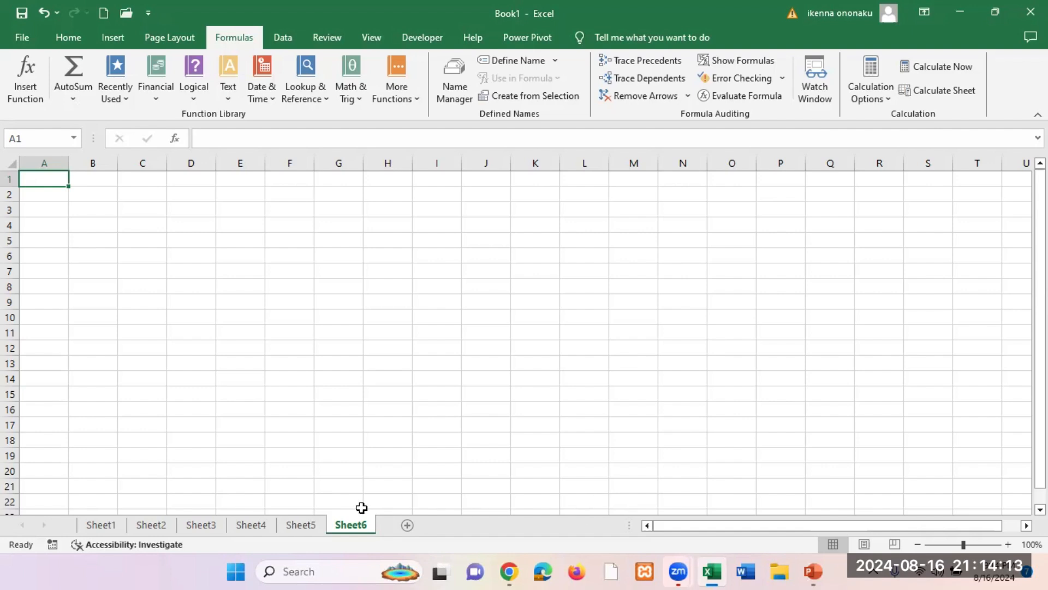
Rename the worksheet Sheet1 as "january"
right_click(104, 526)
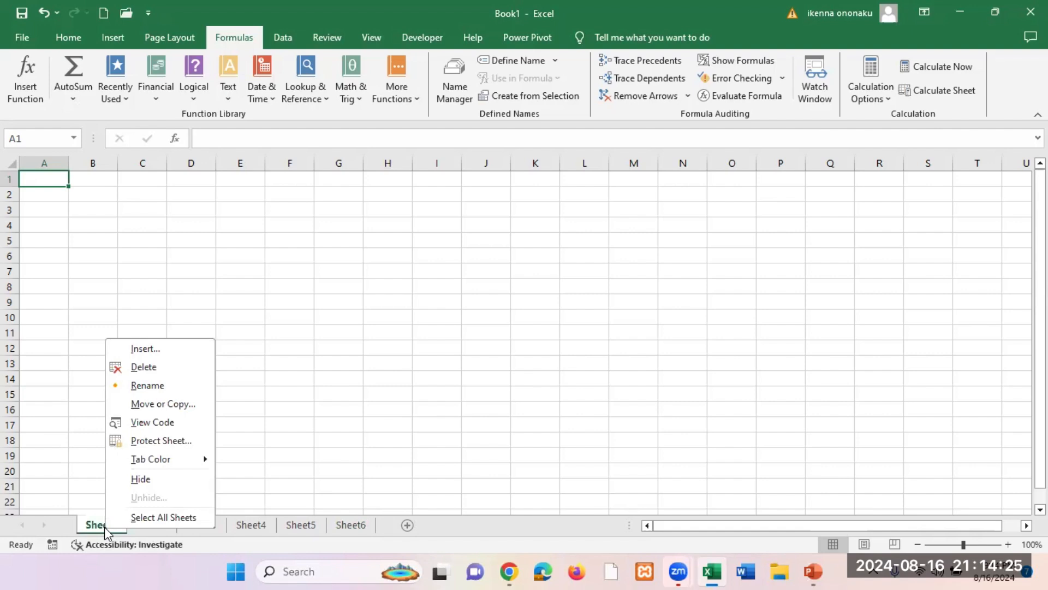
click(159, 385)
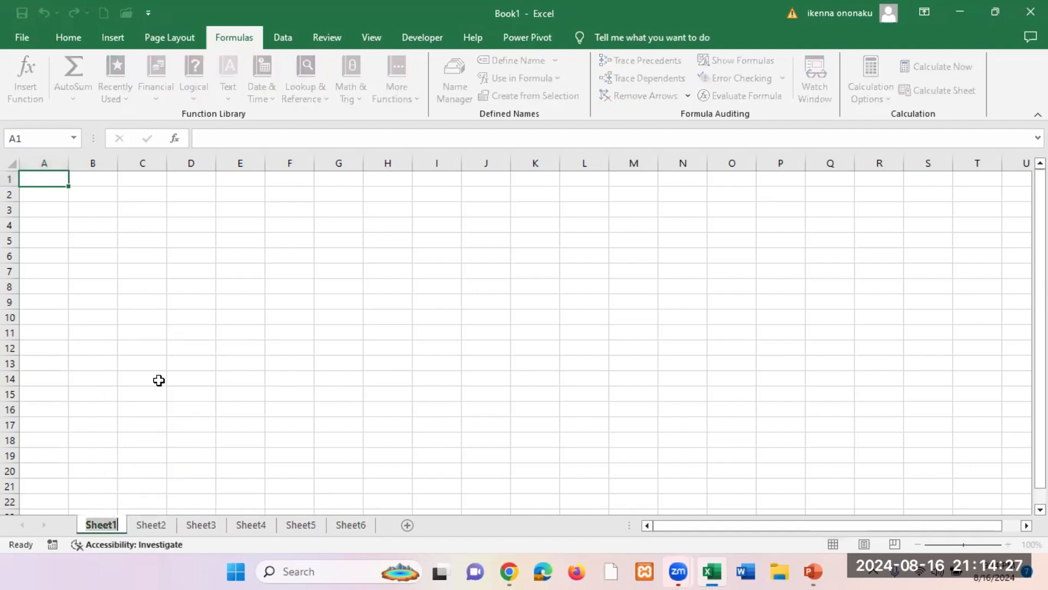
text(jan)
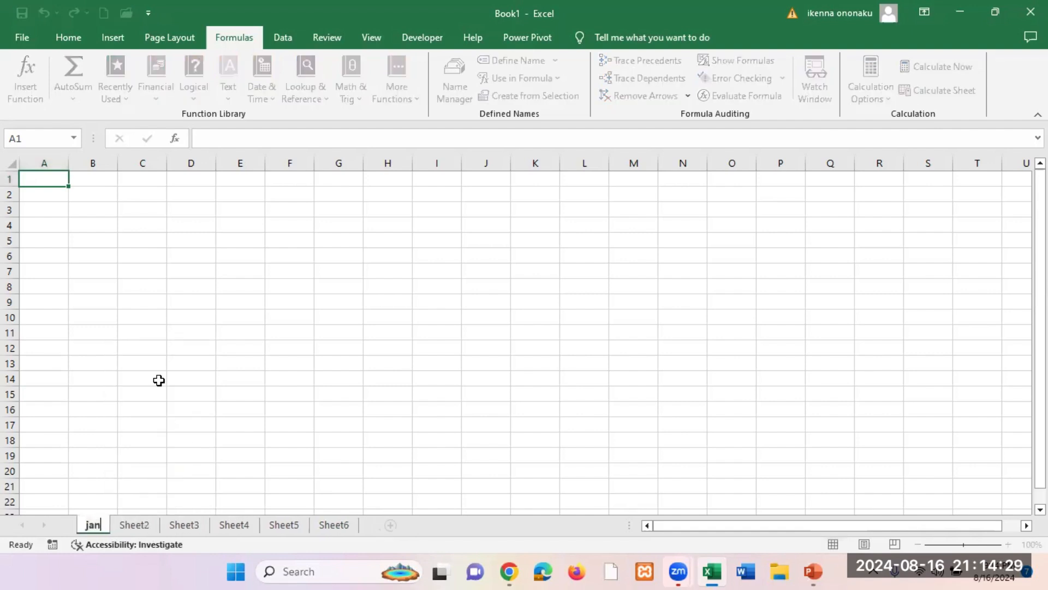
text(uary)
key(Return)
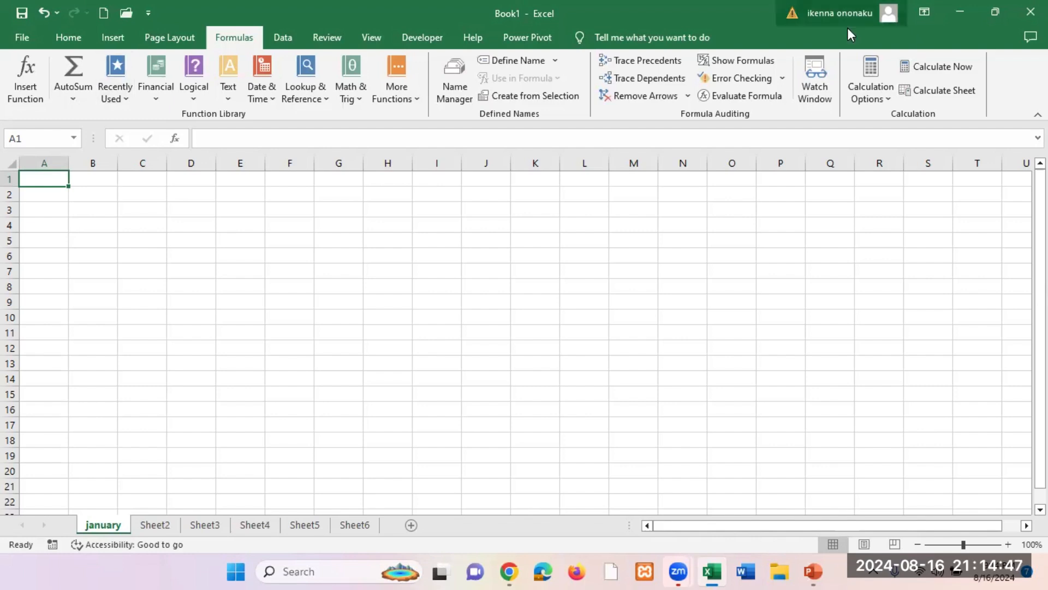
Rename the worksheet Sheet2 as "february"
click(163, 527)
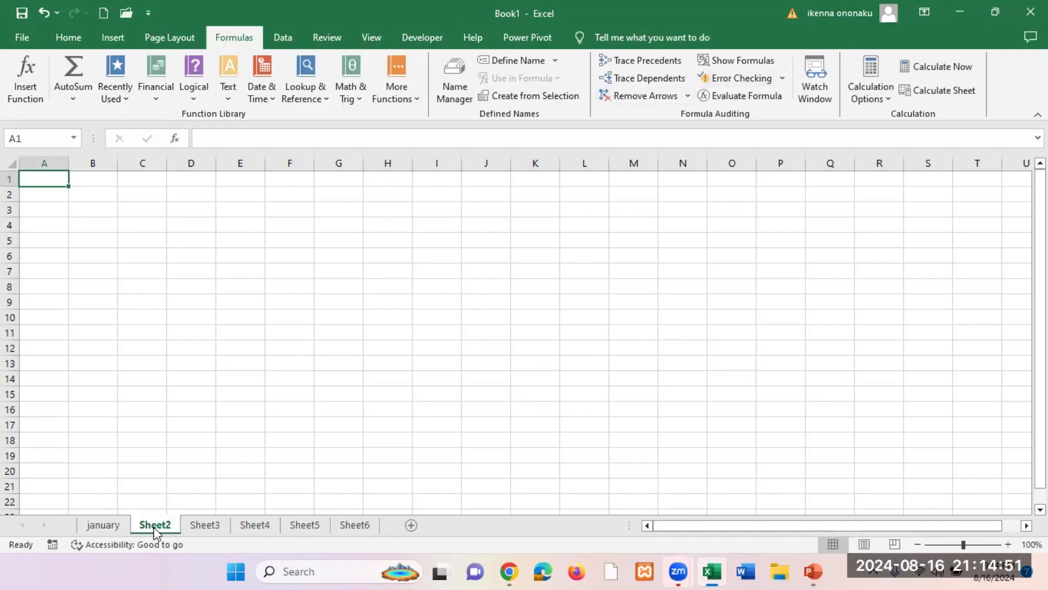
right_click(153, 527)
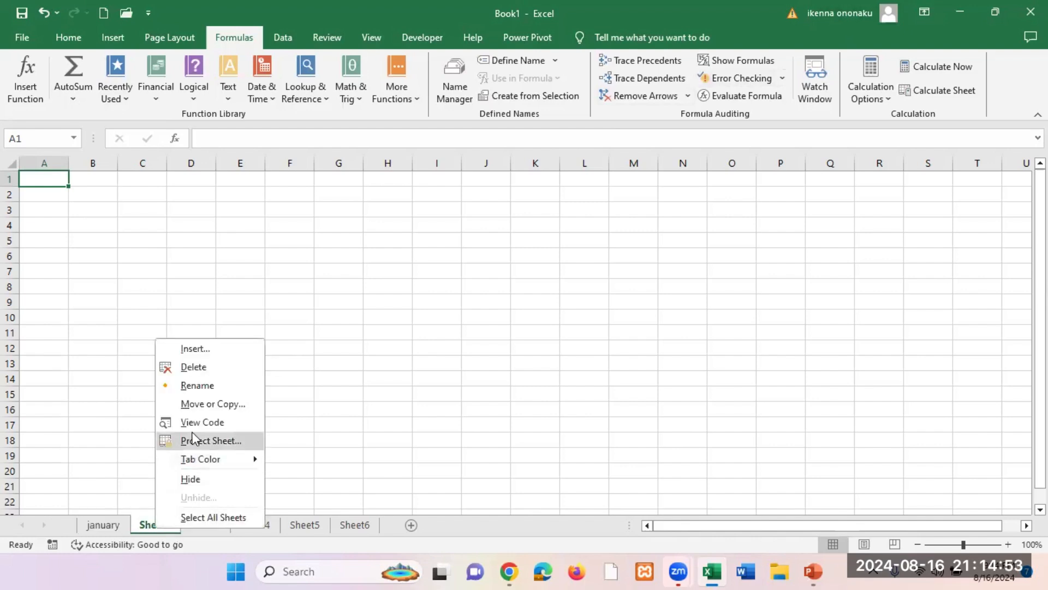
click(197, 386)
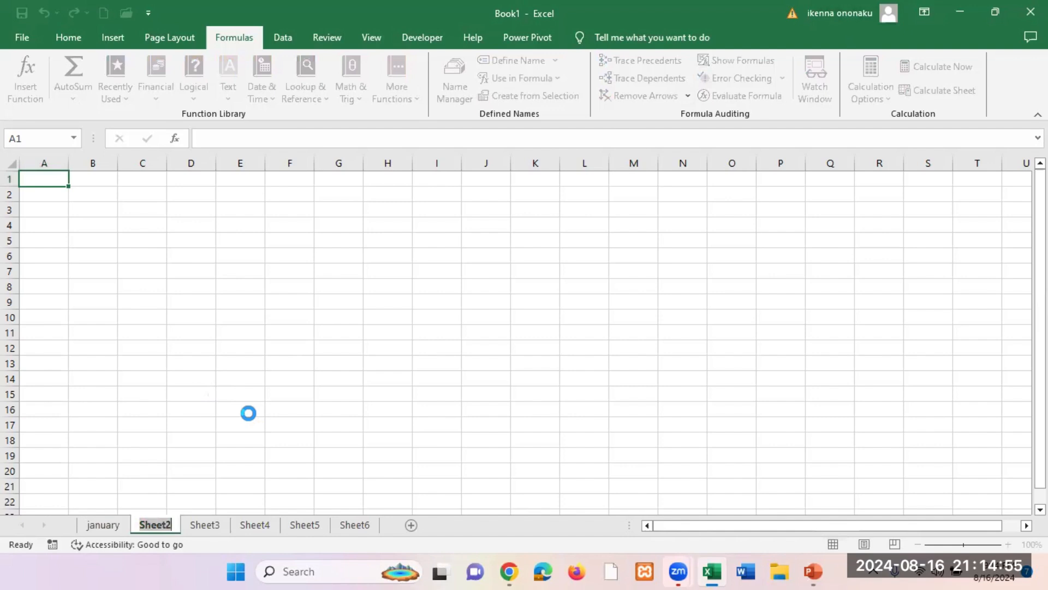
text(febr)
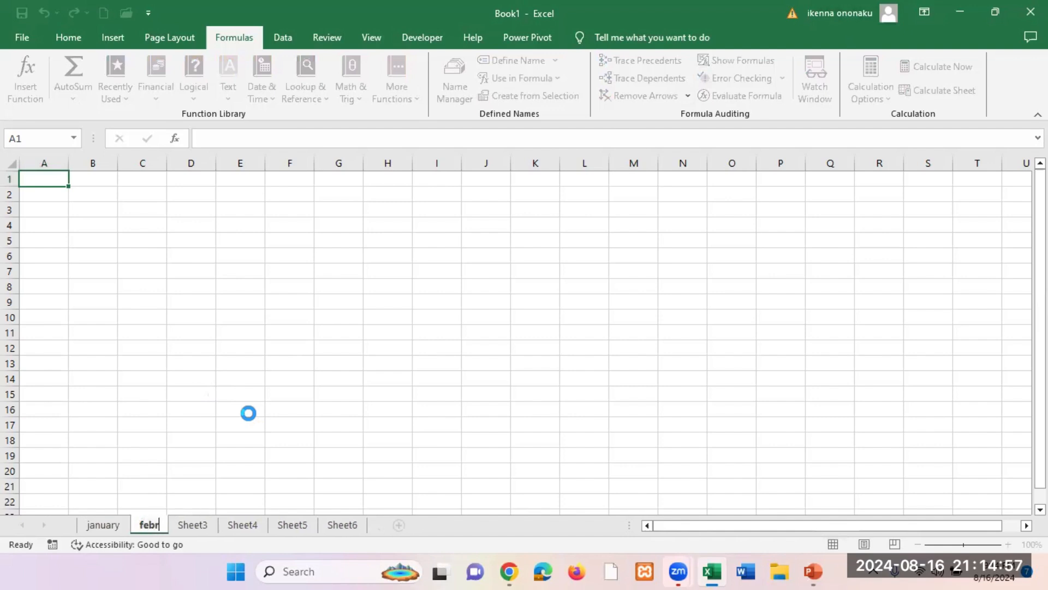
text(uary)
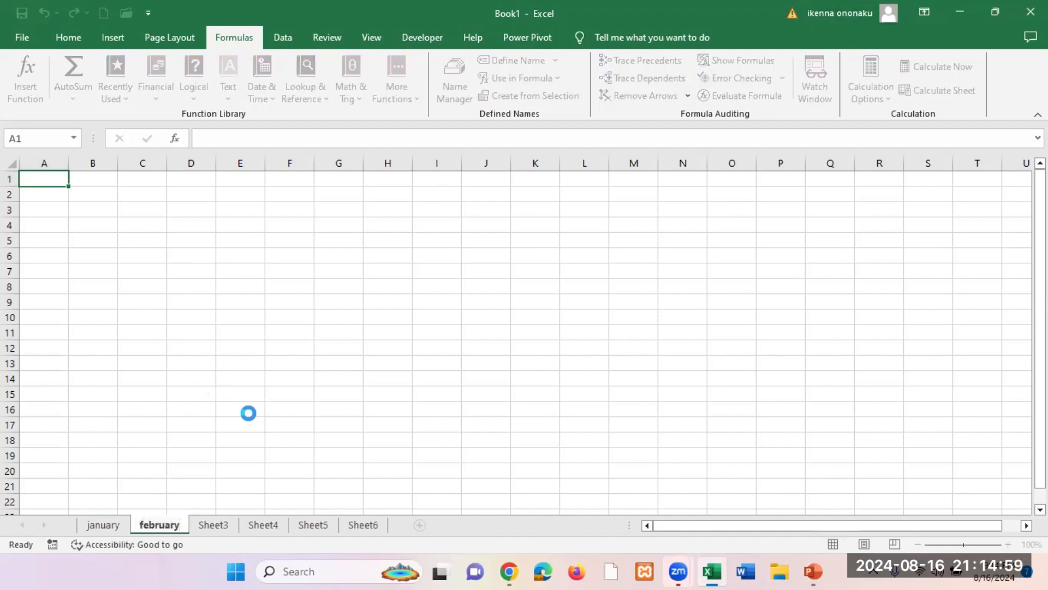
key(Return)
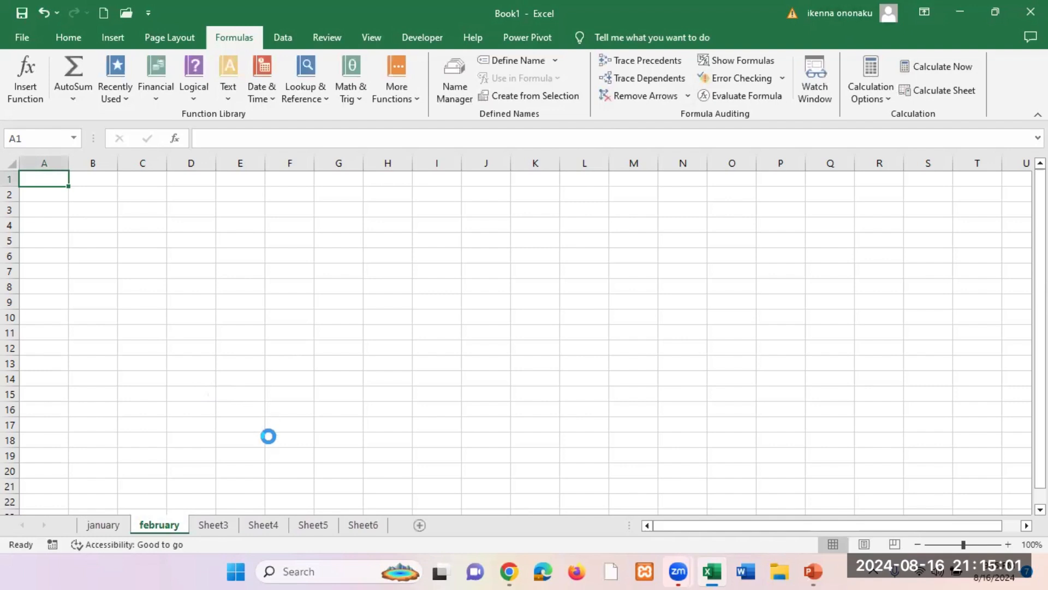
Rename the worksheet Sheet3 as "march" and the worksheet Sheet4 as "april"
double_click(214, 525)
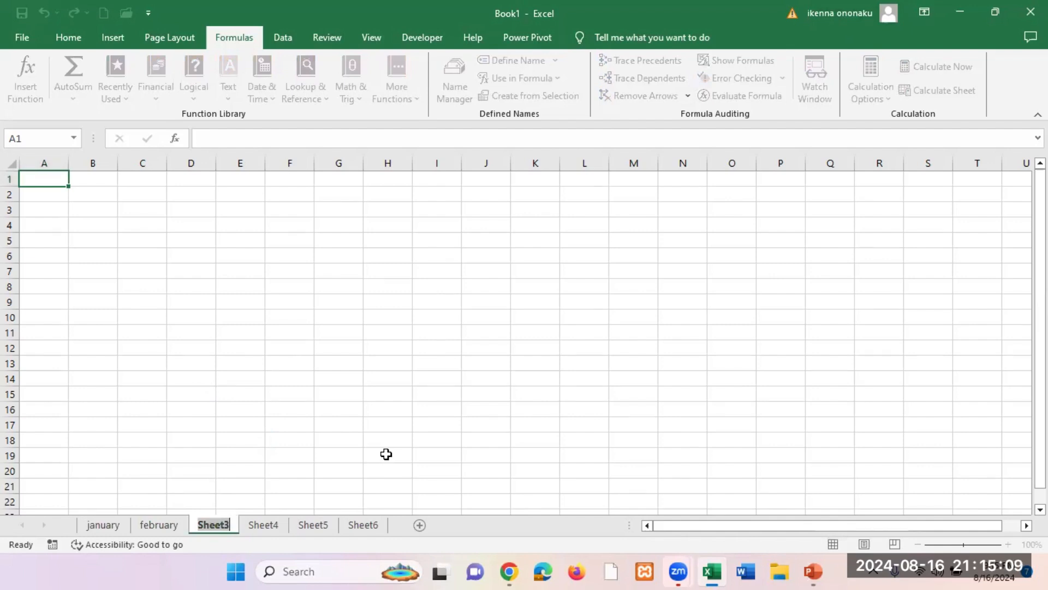
text(march)
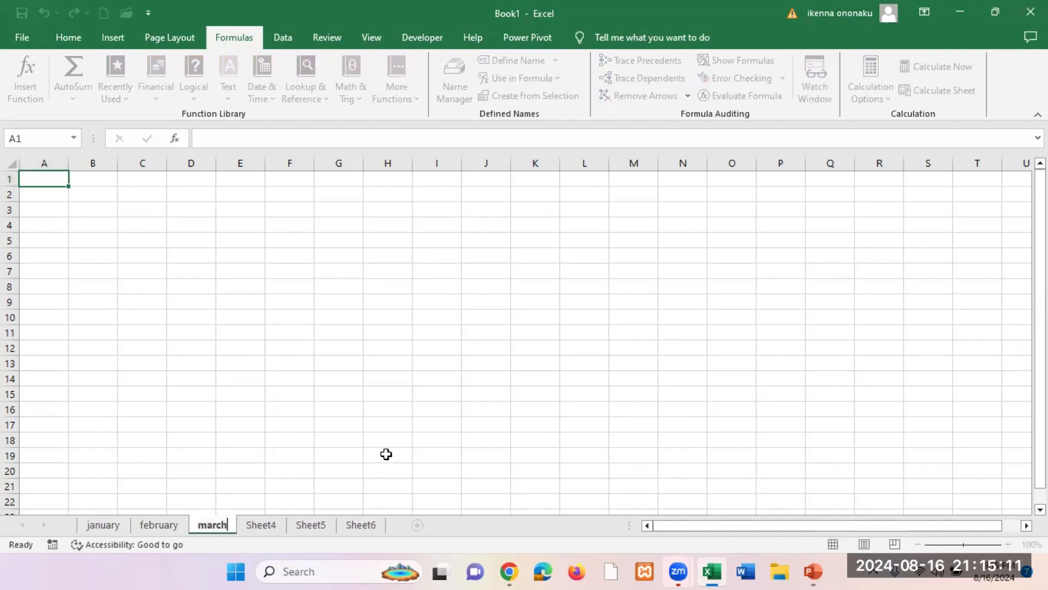
key(Return)
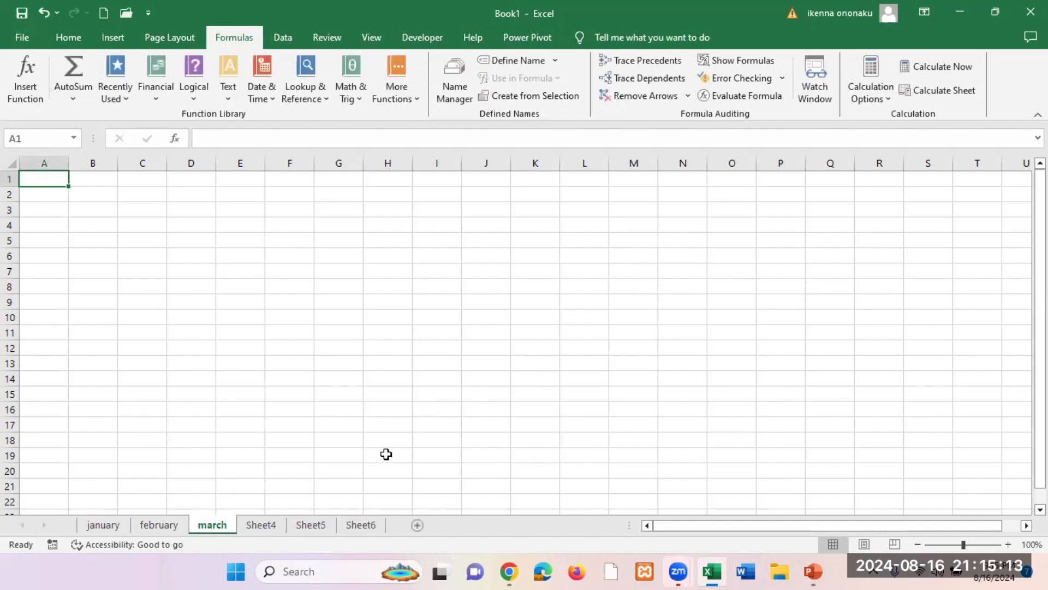
double_click(261, 525)
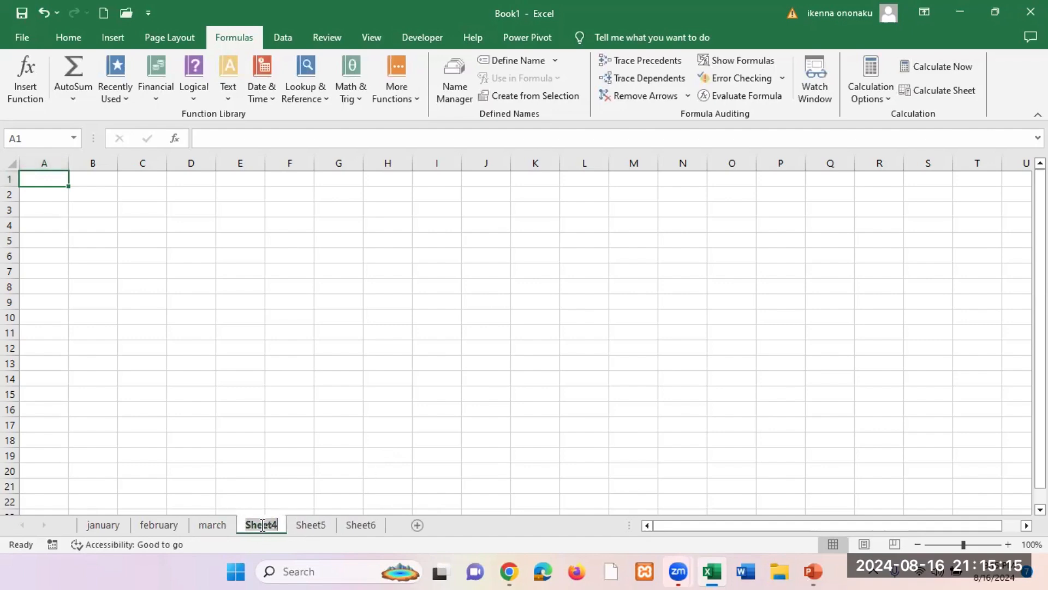
text(a)
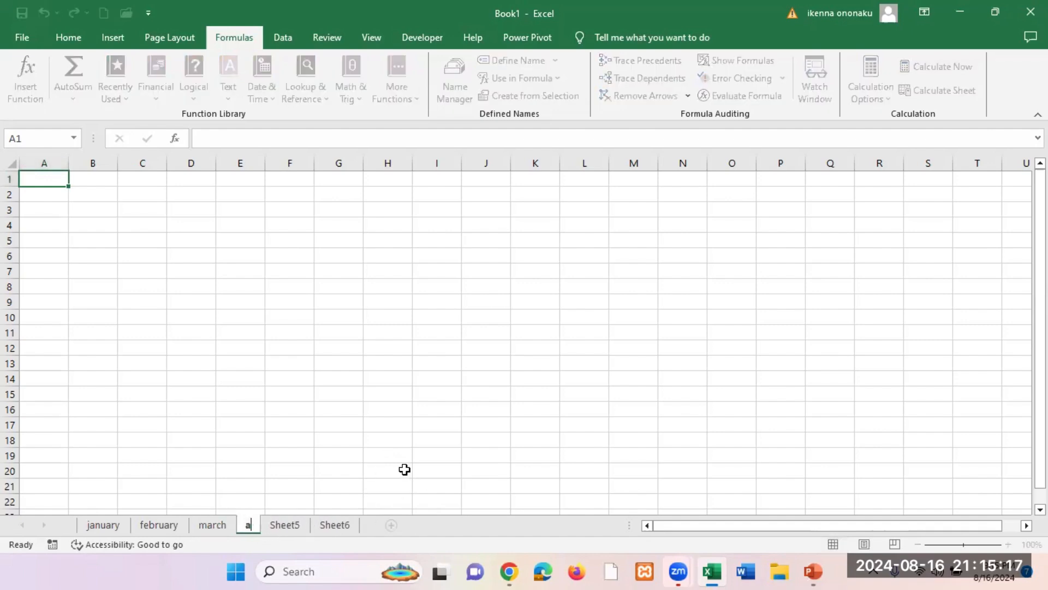
text(pril)
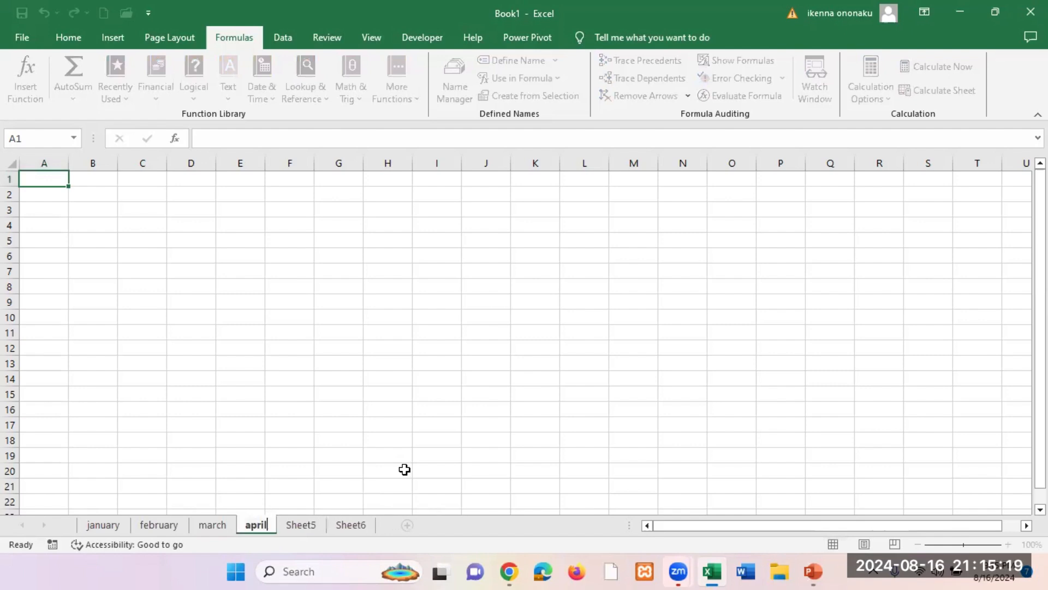
key(Return)
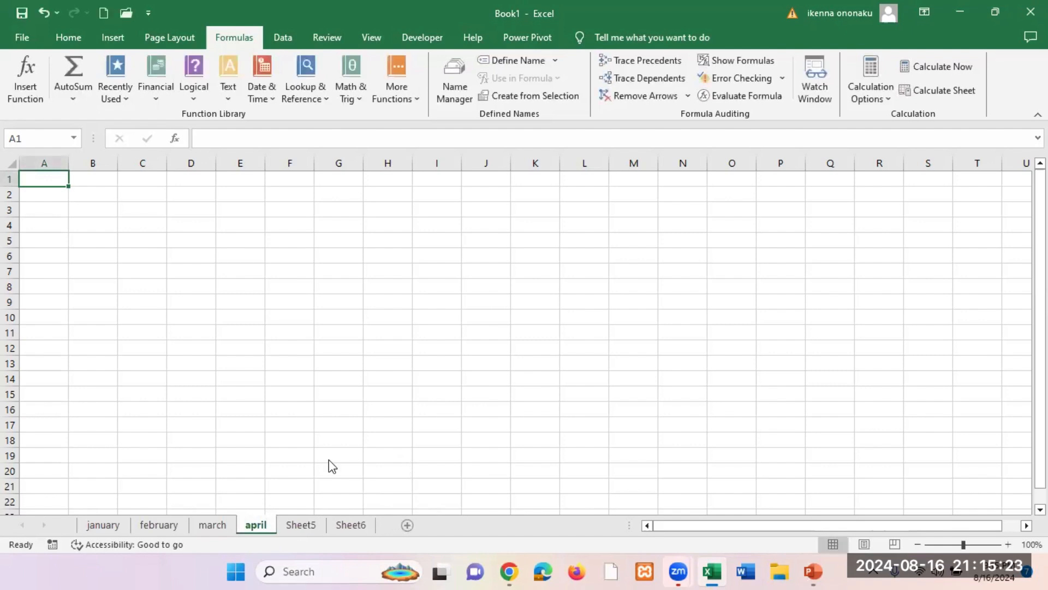
Rename the worksheet Sheet5 as "may" and the worksheet Sheet6 as "june"
double_click(304, 524)
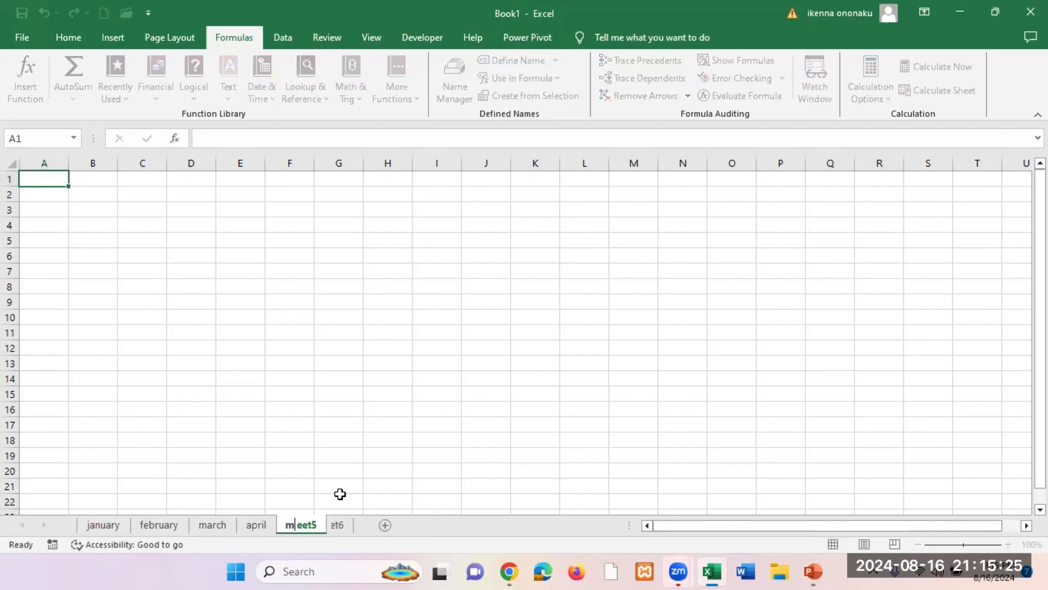
text(may)
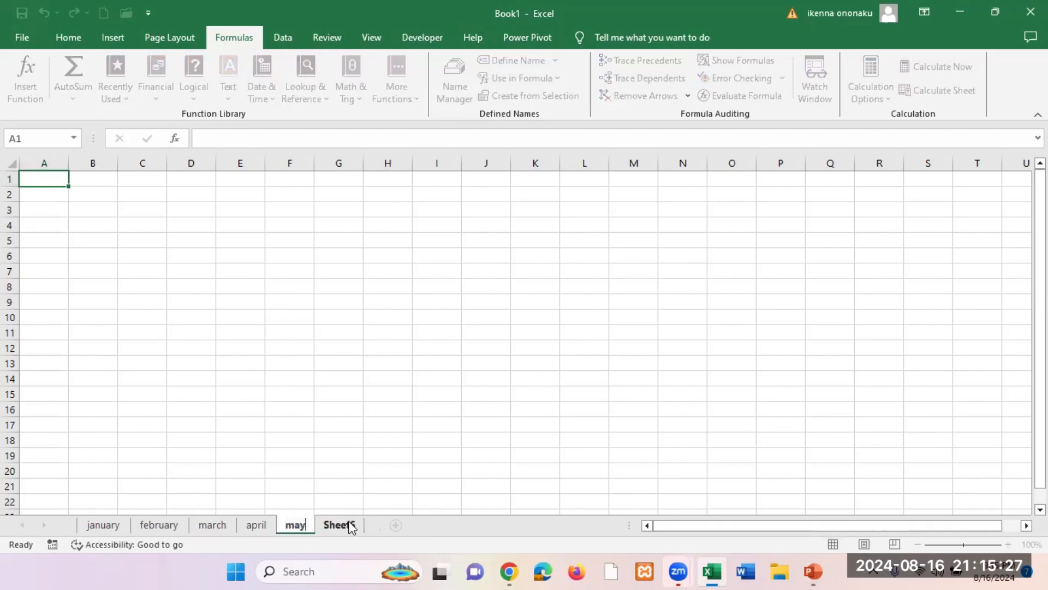
double_click(349, 525)
text(j)
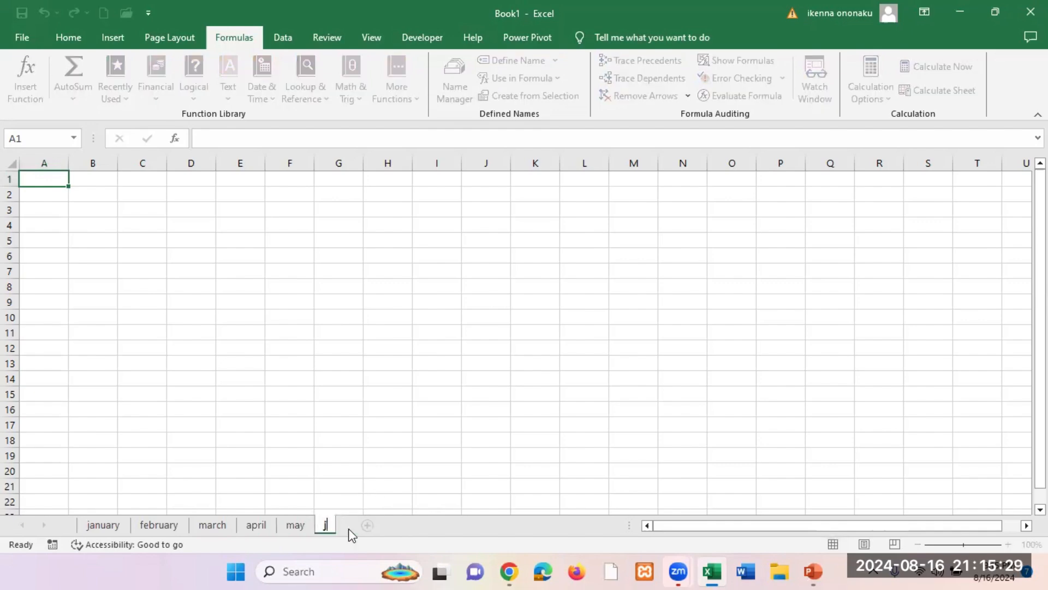
text(une)
key(Return)
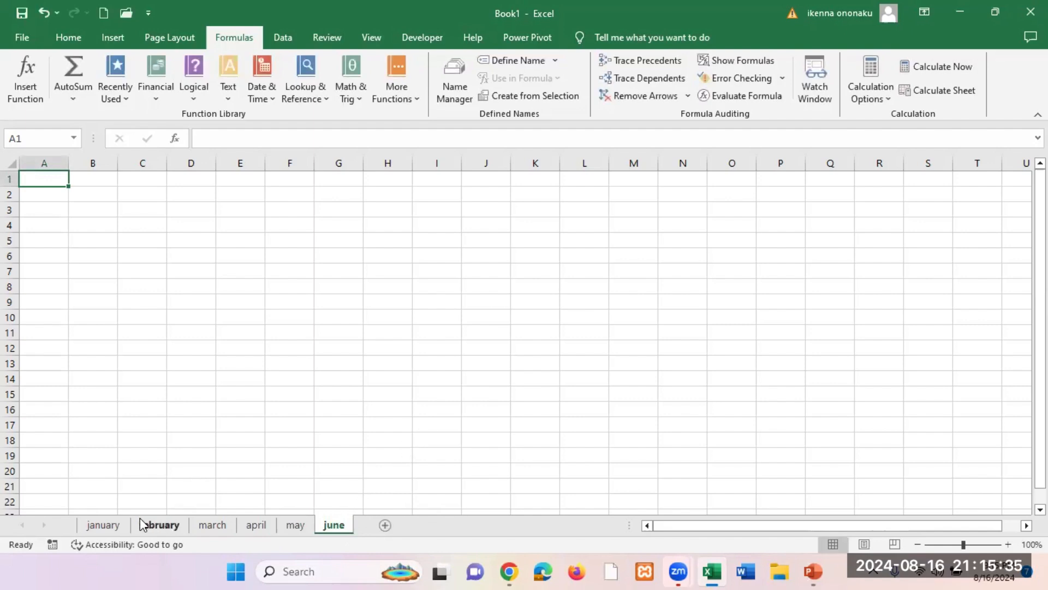
View the january, february and june worksheets in turn
click(115, 527)
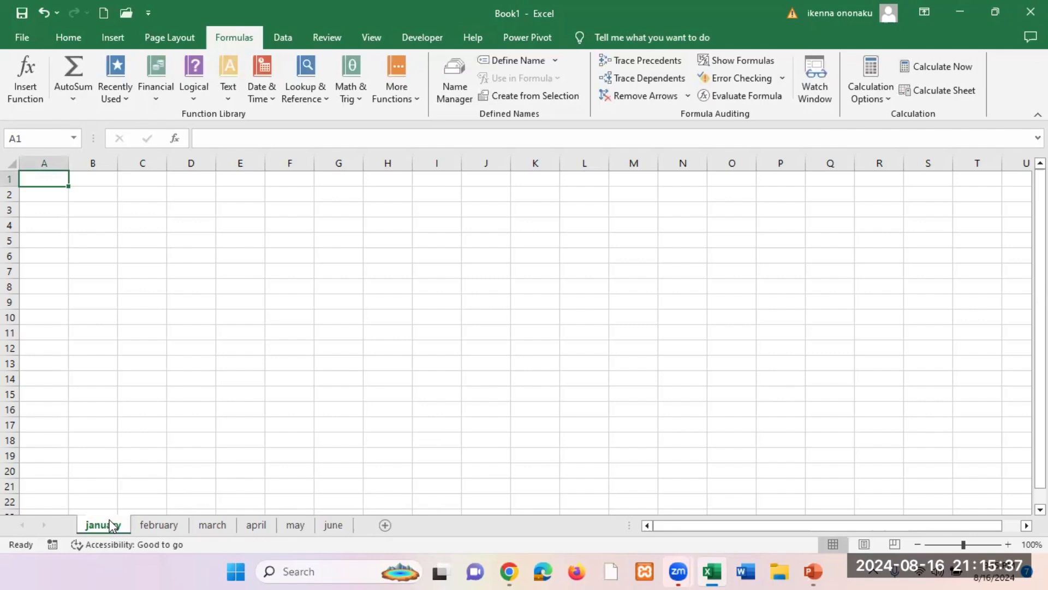
click(178, 526)
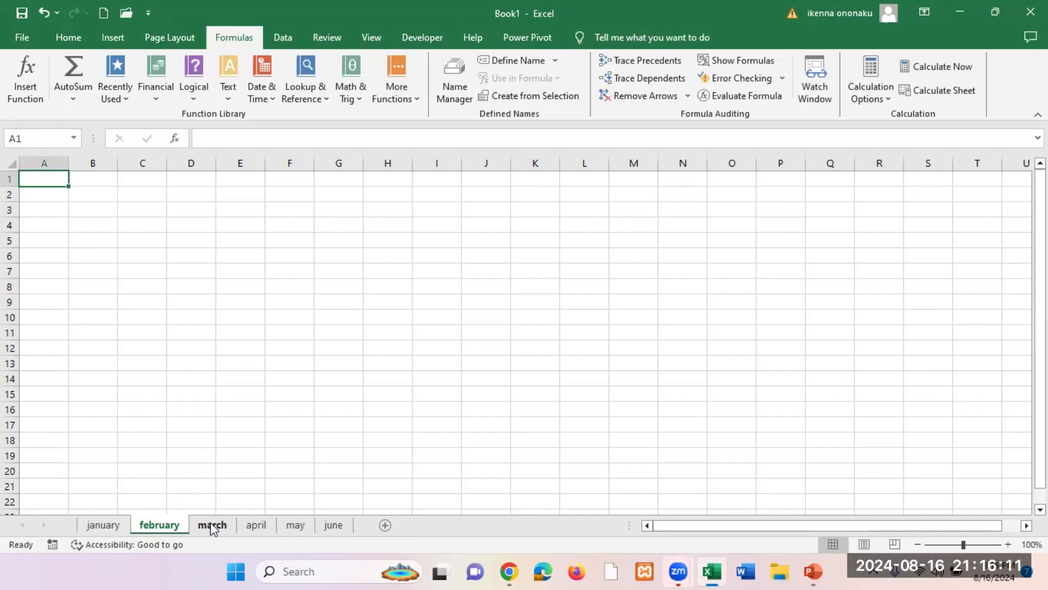
click(334, 526)
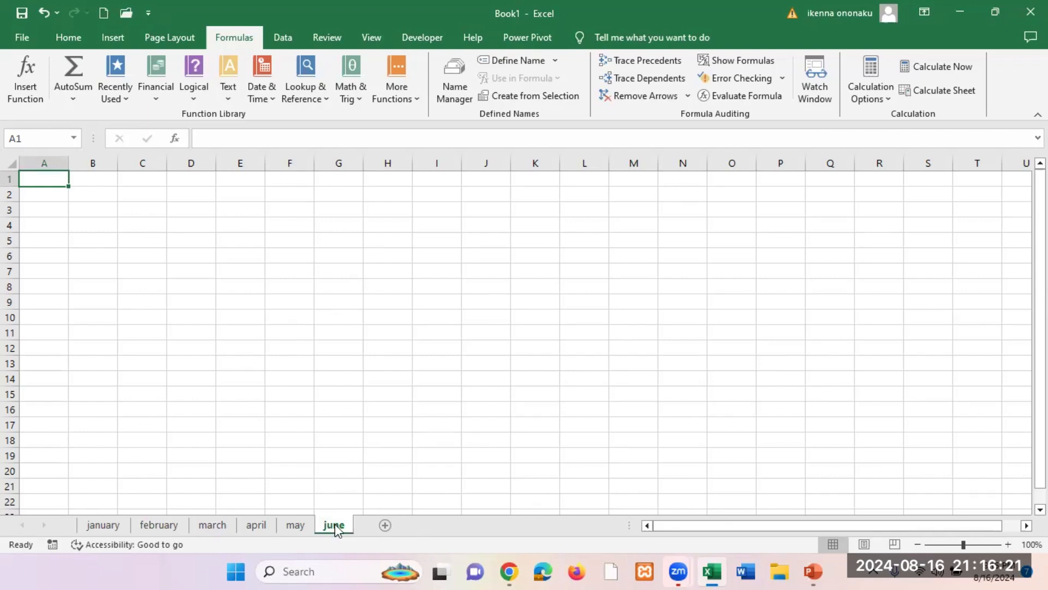
Delete the worksheets june, may, april, march and february one at a time, keeping only january
right_click(335, 523)
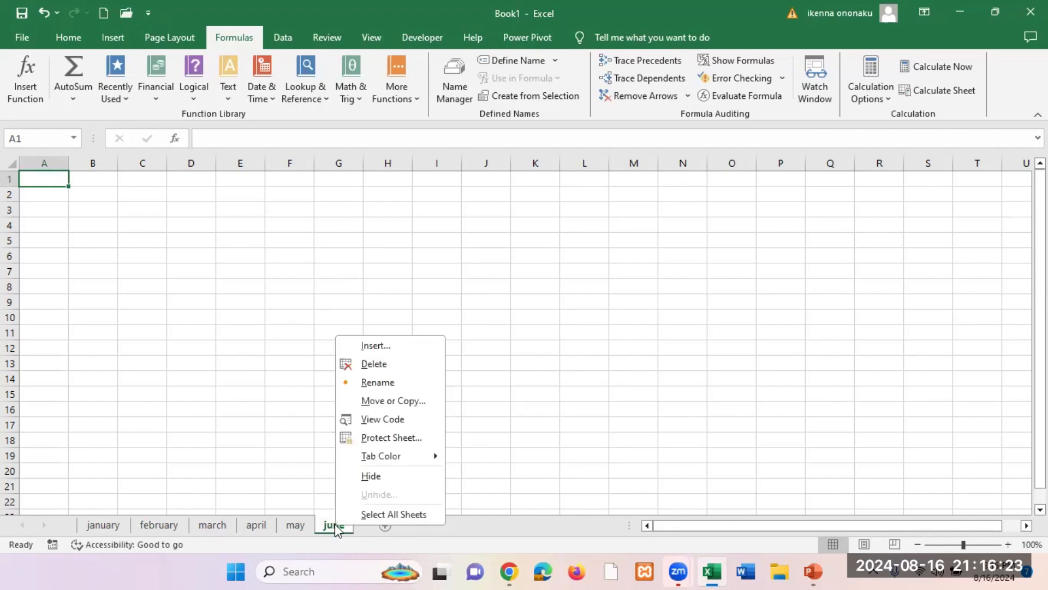
click(382, 363)
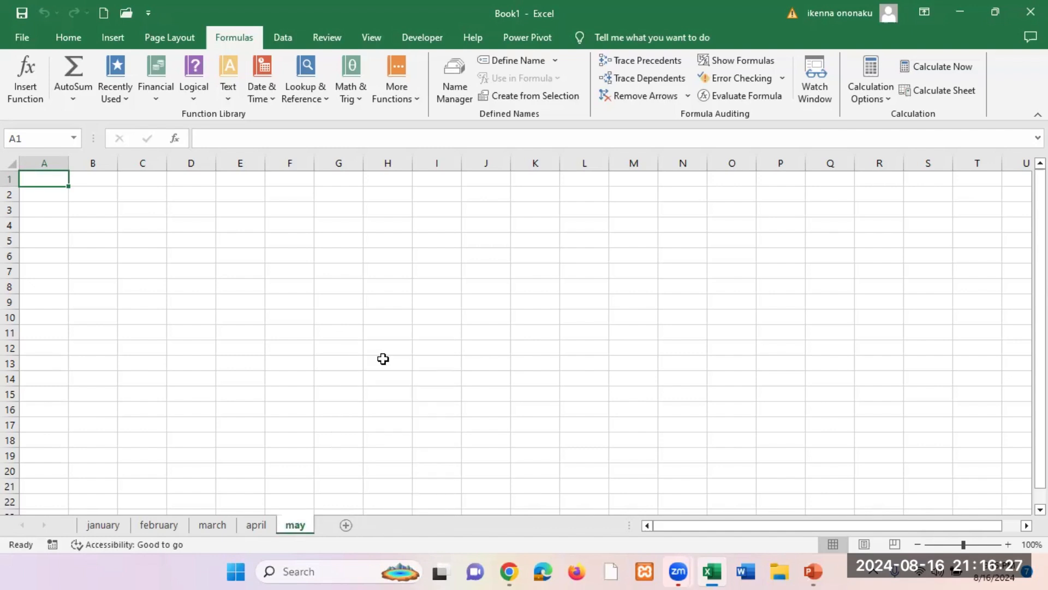
right_click(297, 523)
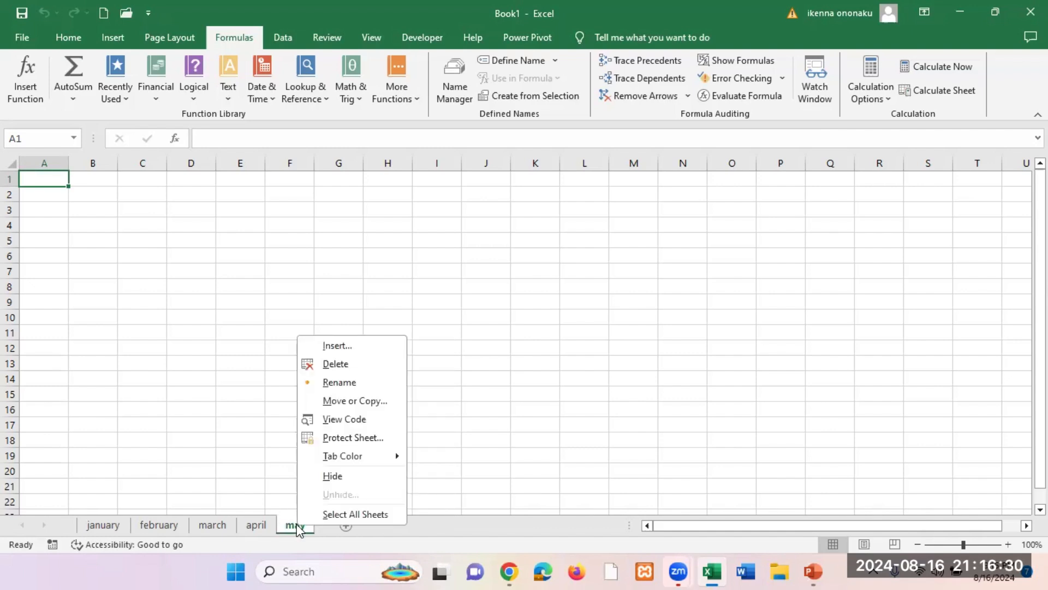
click(341, 363)
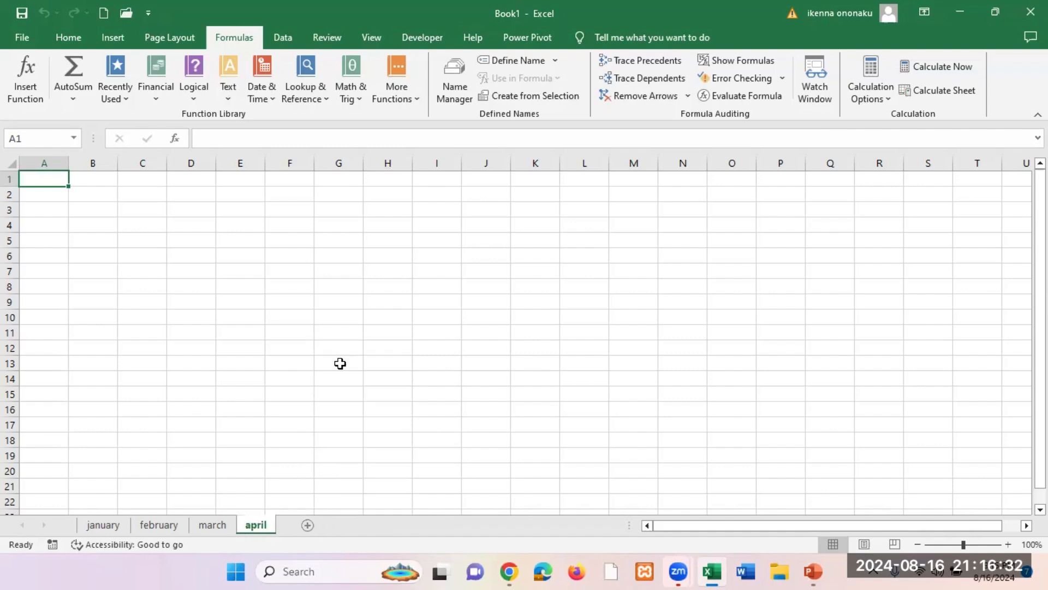
right_click(260, 529)
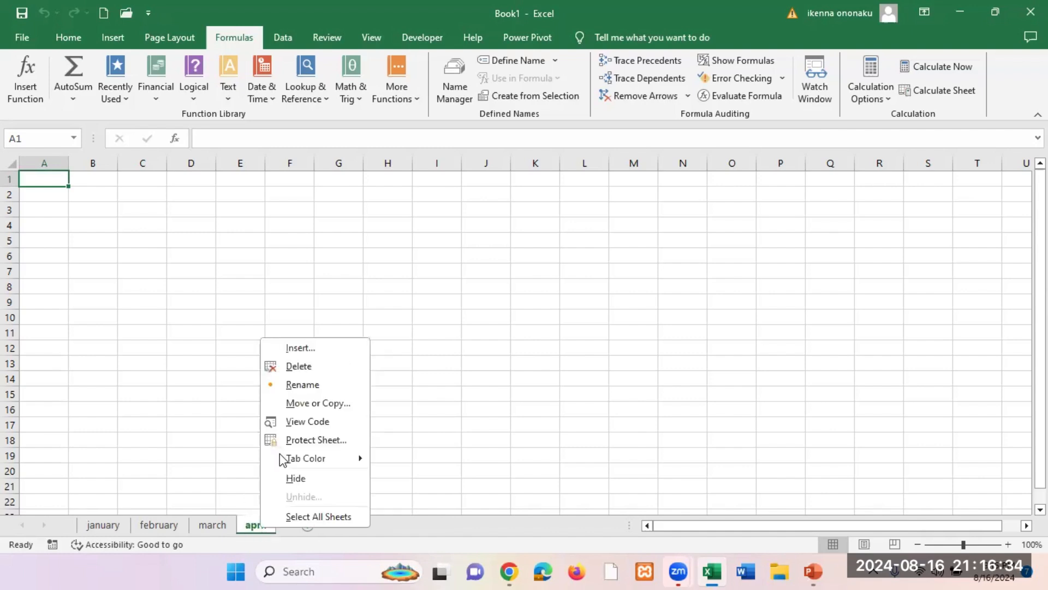
click(297, 365)
right_click(212, 523)
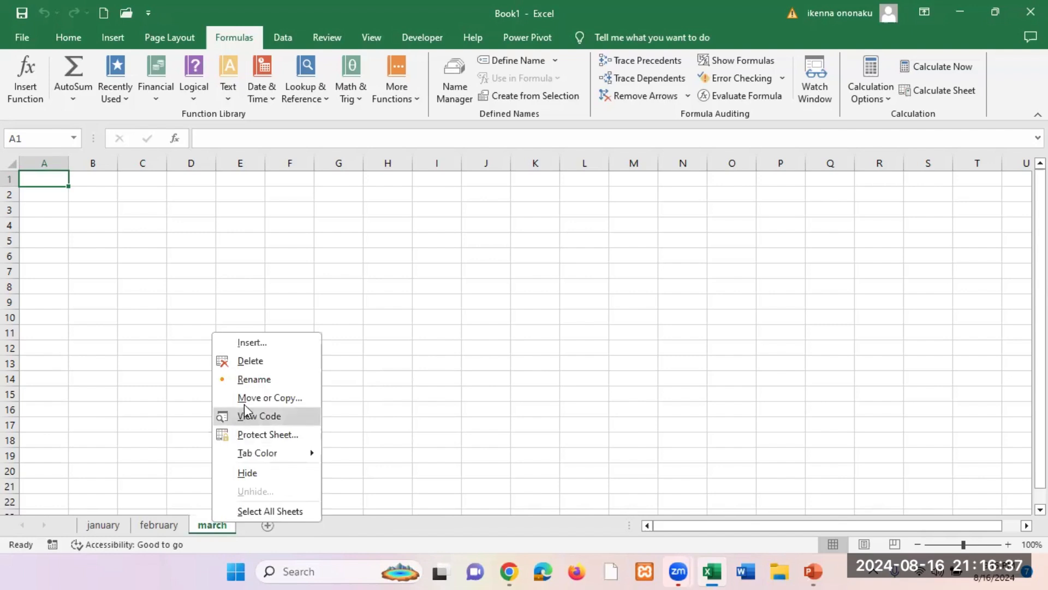
click(253, 362)
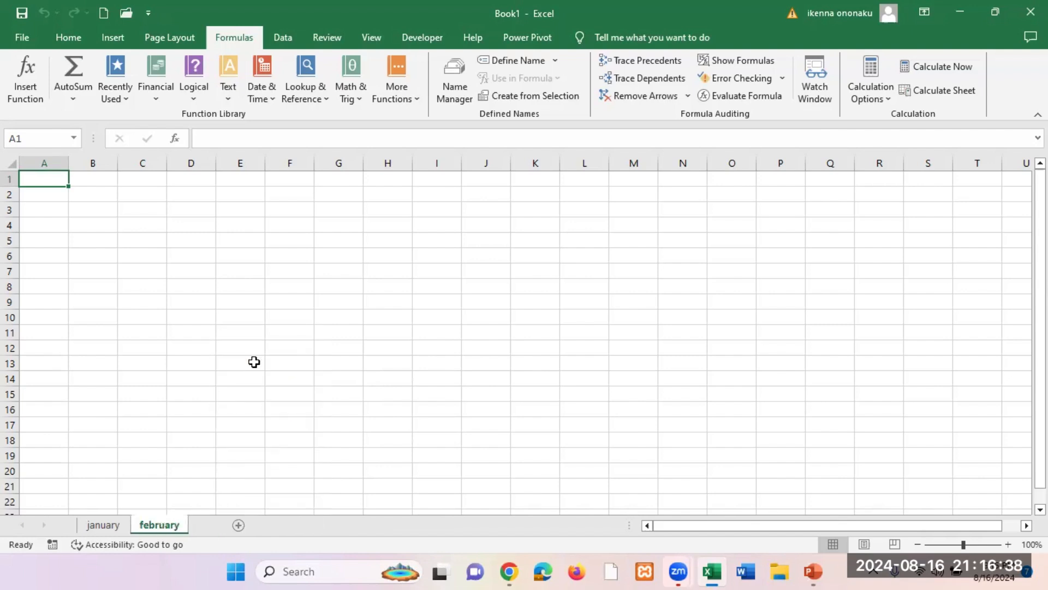
right_click(161, 523)
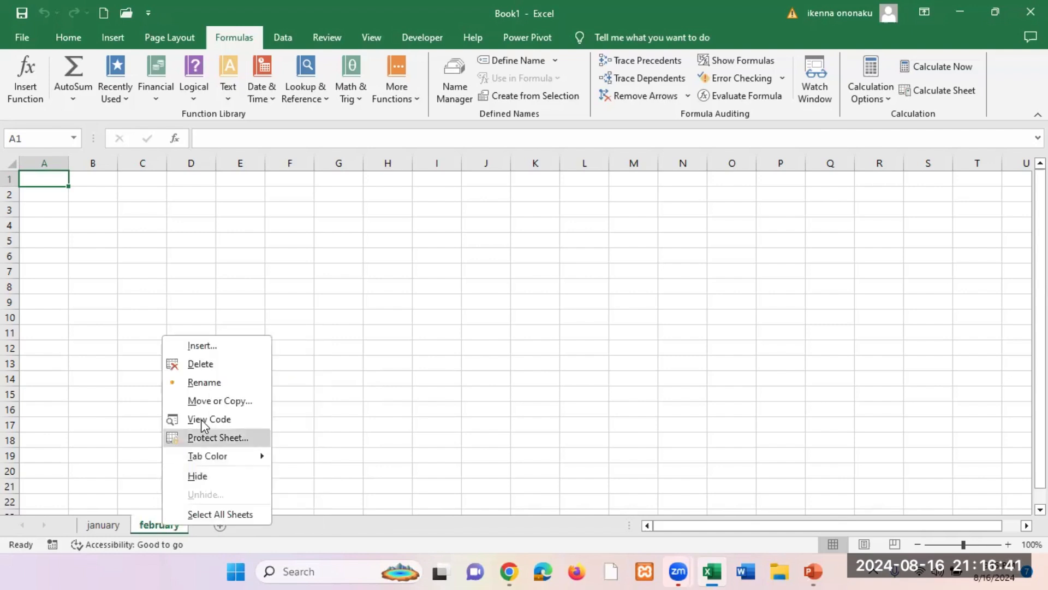
click(213, 366)
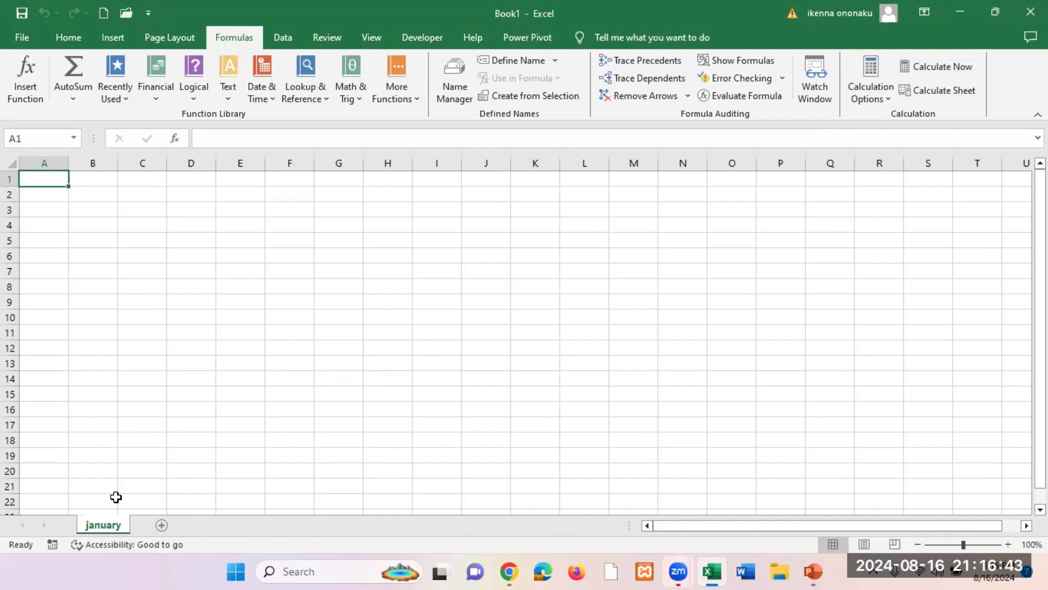
Try to delete january, the only remaining worksheet in the workbook
right_click(104, 531)
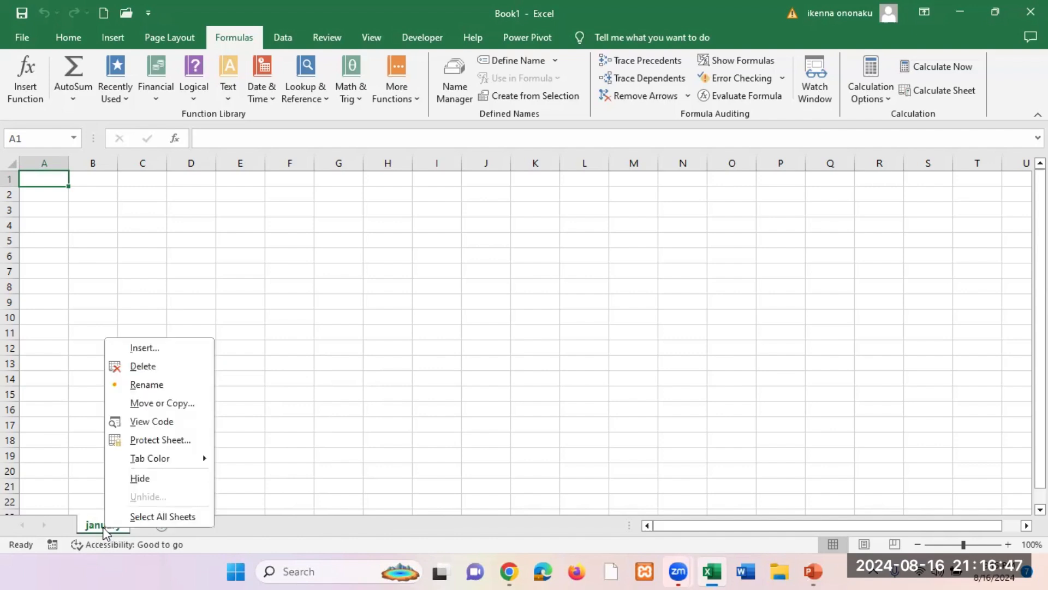
click(144, 367)
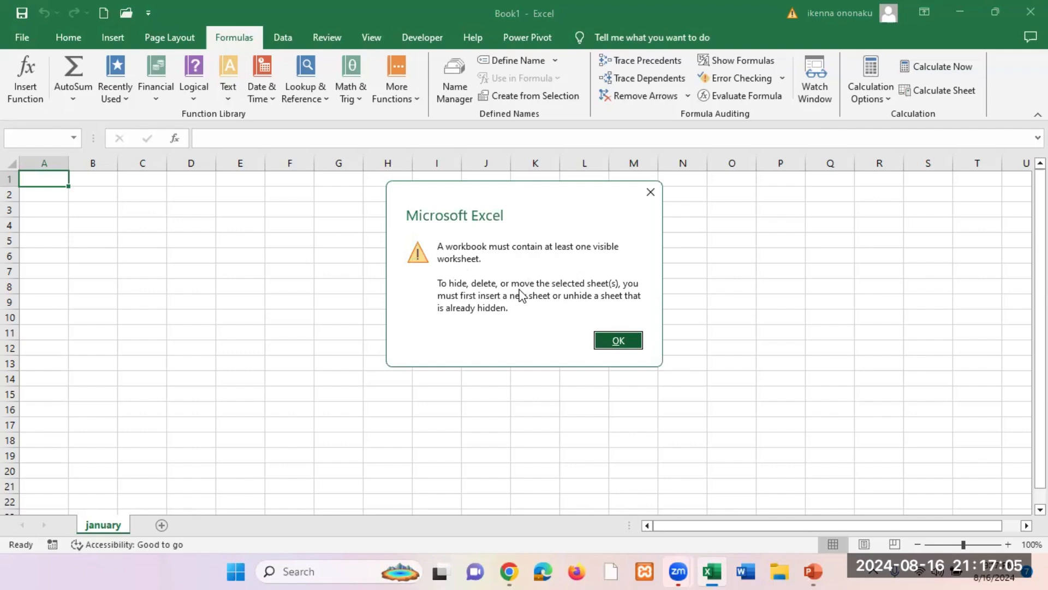
click(609, 342)
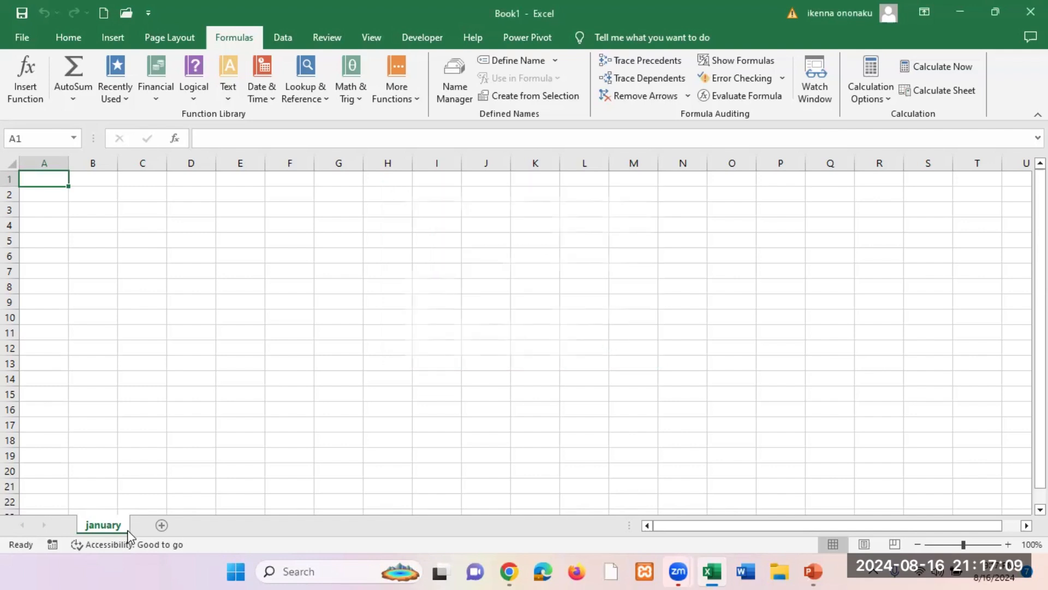
Add two new worksheets after january, and insert a third worksheet in front of the last one
click(163, 526)
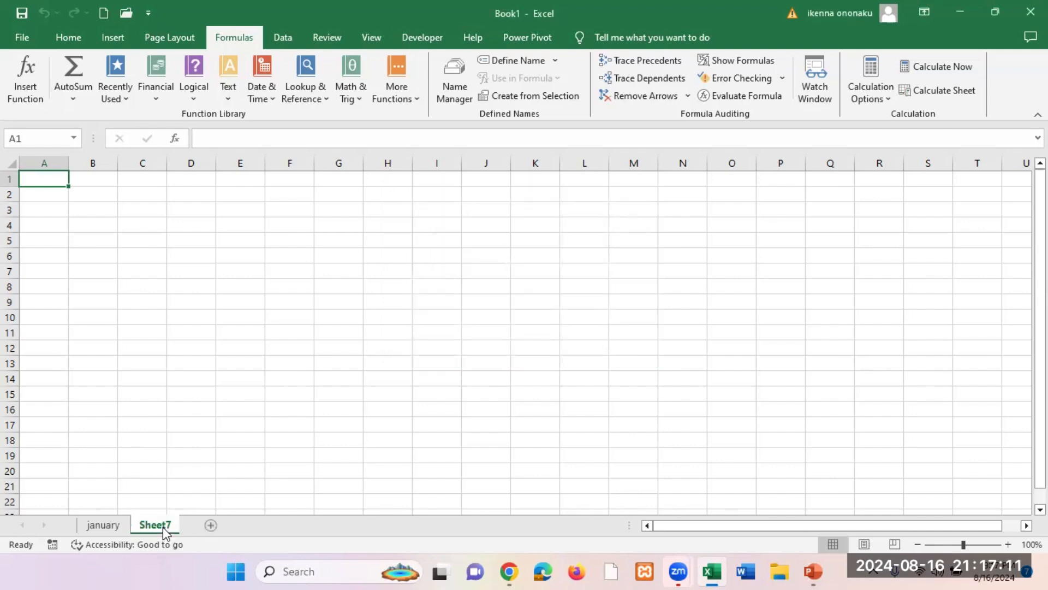
click(211, 525)
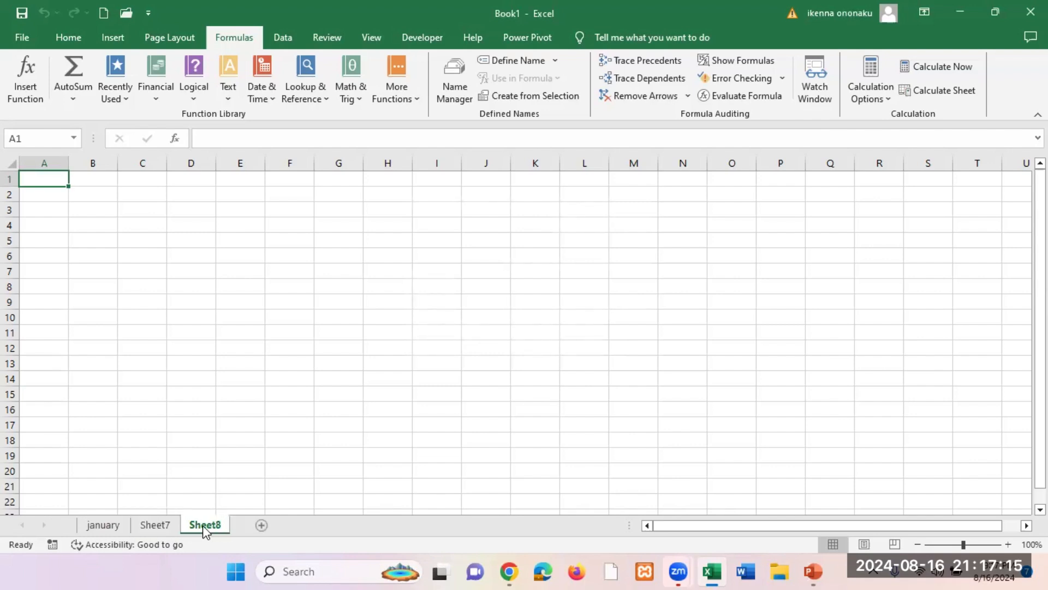
right_click(202, 525)
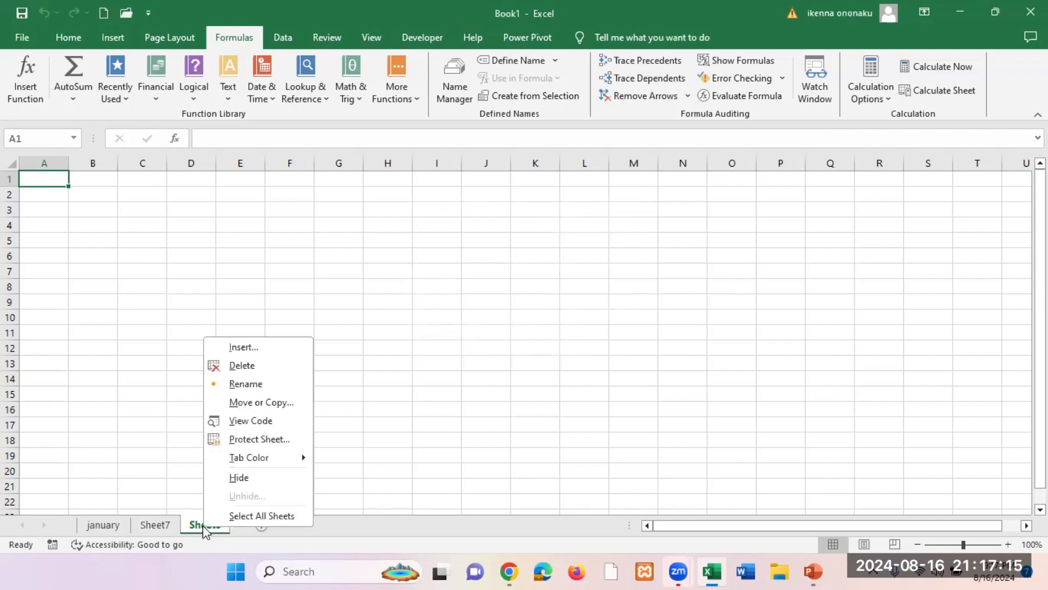
click(249, 348)
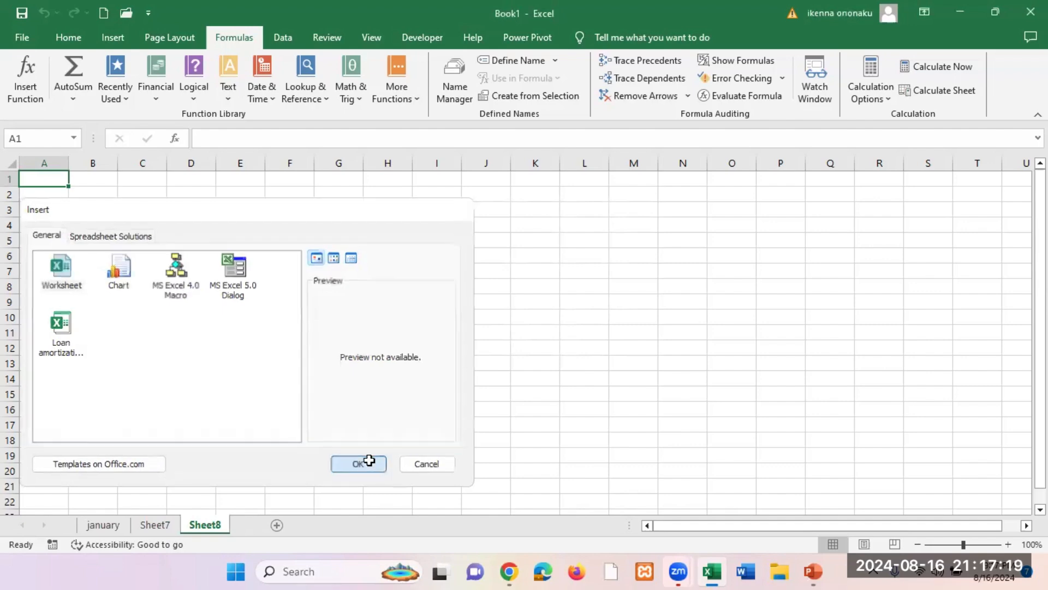
click(368, 464)
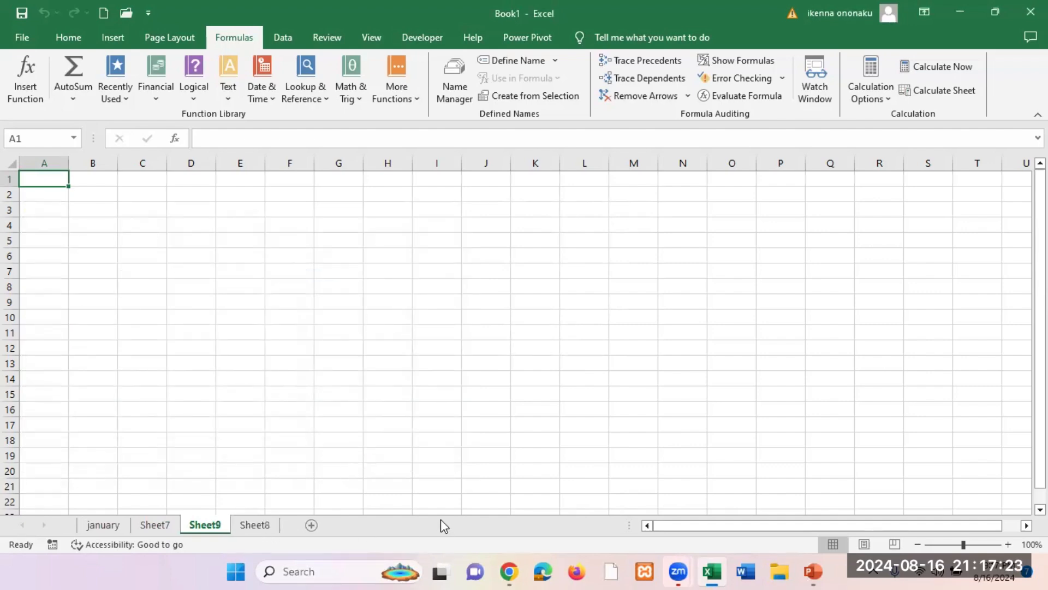
Look over the insert and page layout commands from the worksheet Sheet8, and select cell D12
click(263, 525)
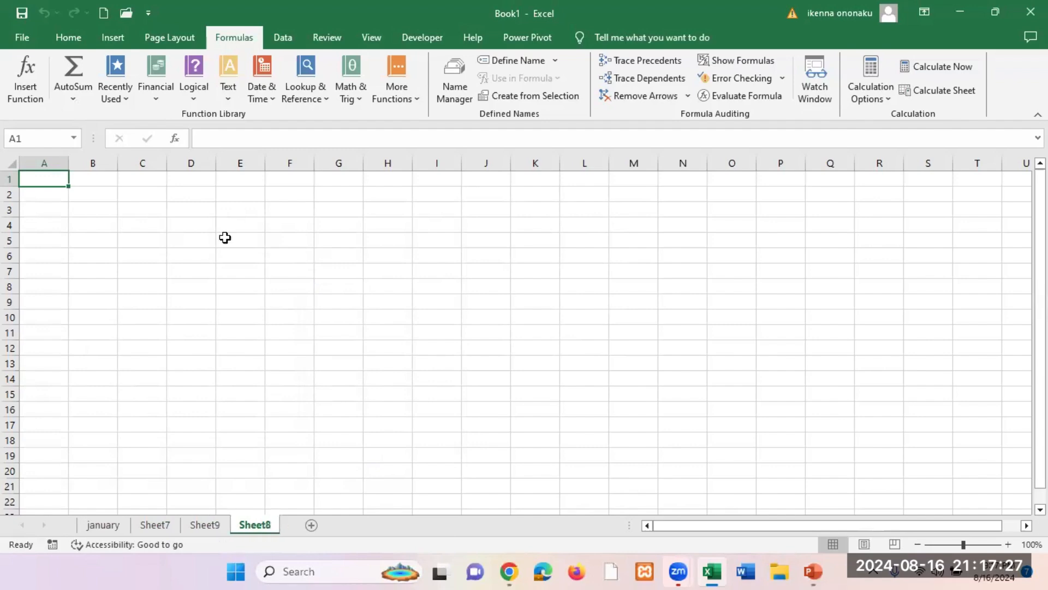
click(116, 36)
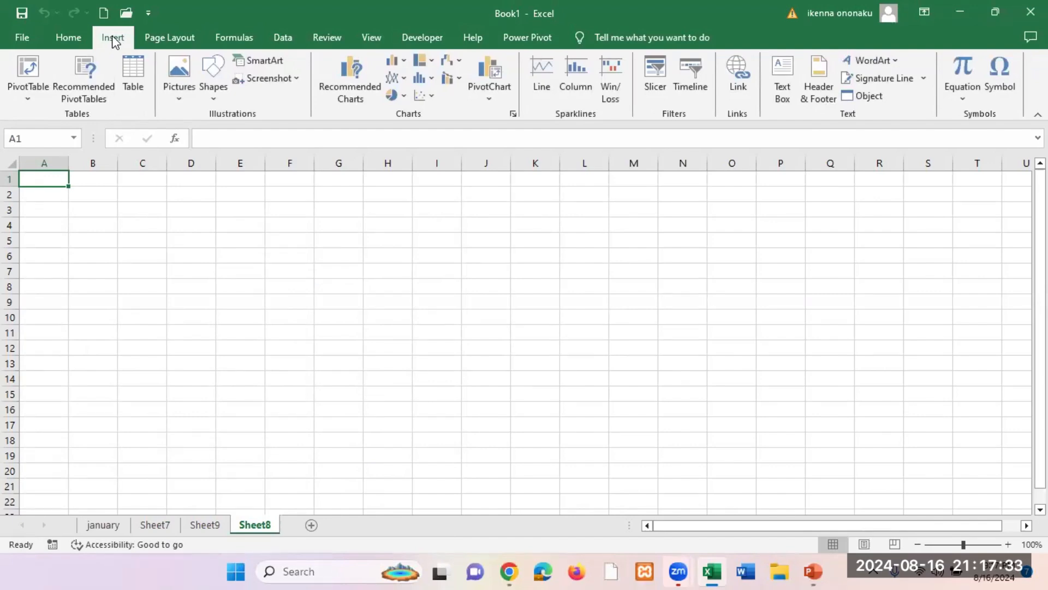
click(166, 40)
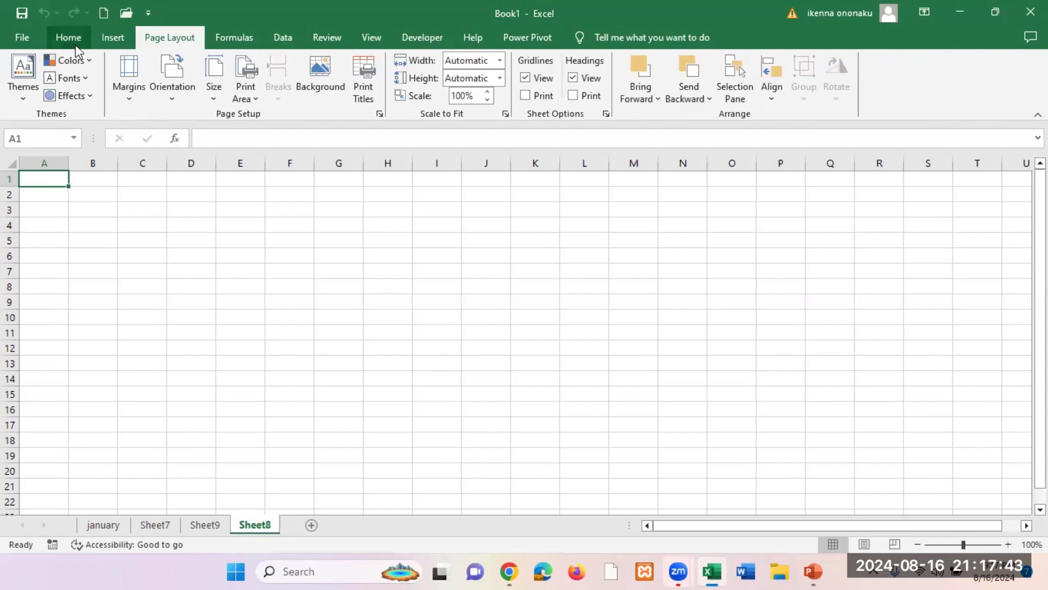
click(212, 349)
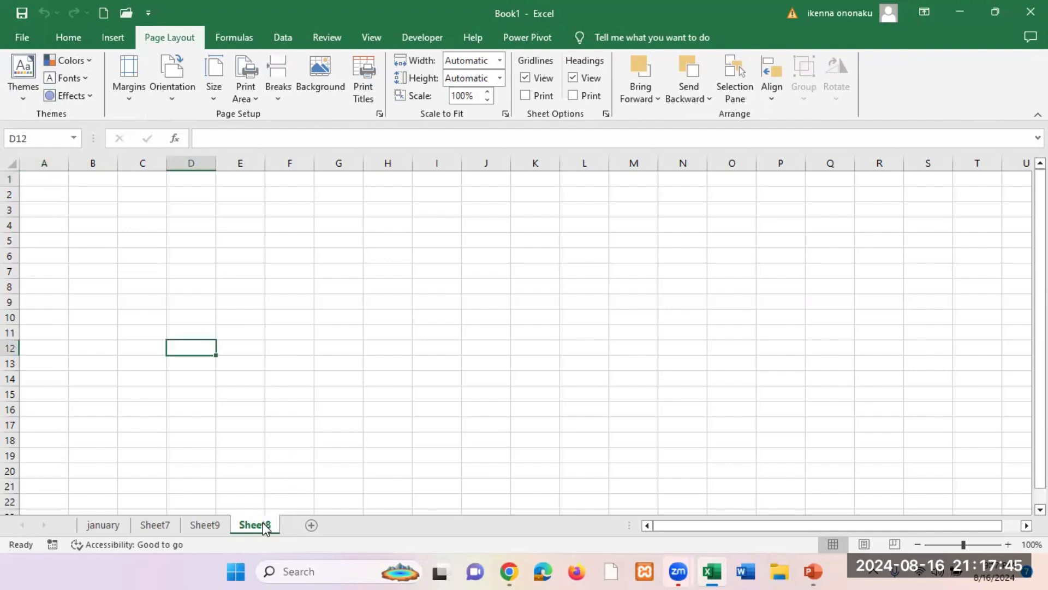
right_click(266, 528)
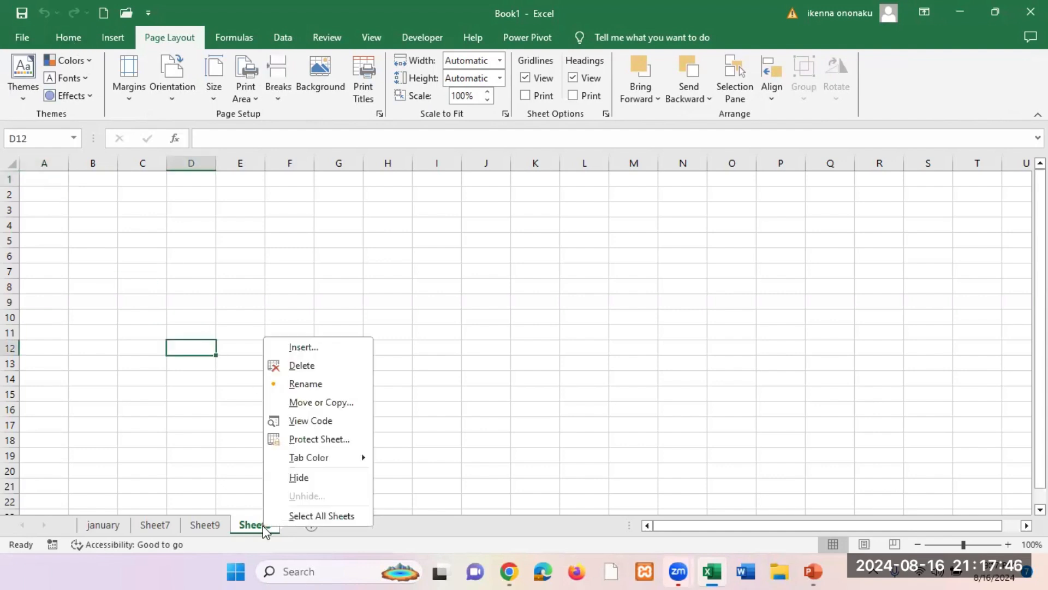
click(302, 346)
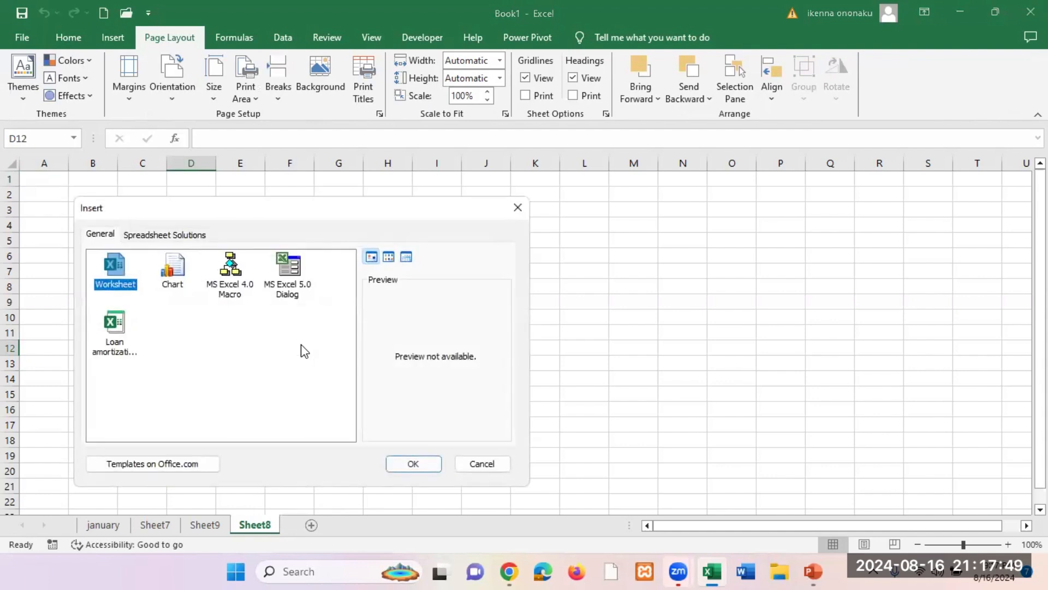
click(476, 465)
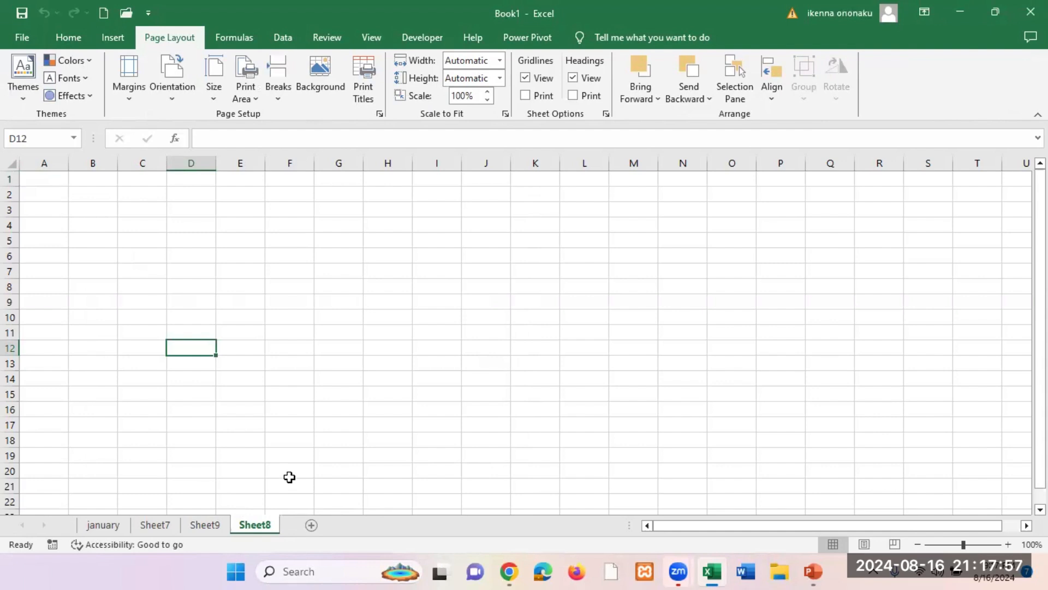
Switch through the worksheets january, Sheet7, Sheet9 and Sheet8 in turn
click(103, 526)
click(154, 526)
click(204, 526)
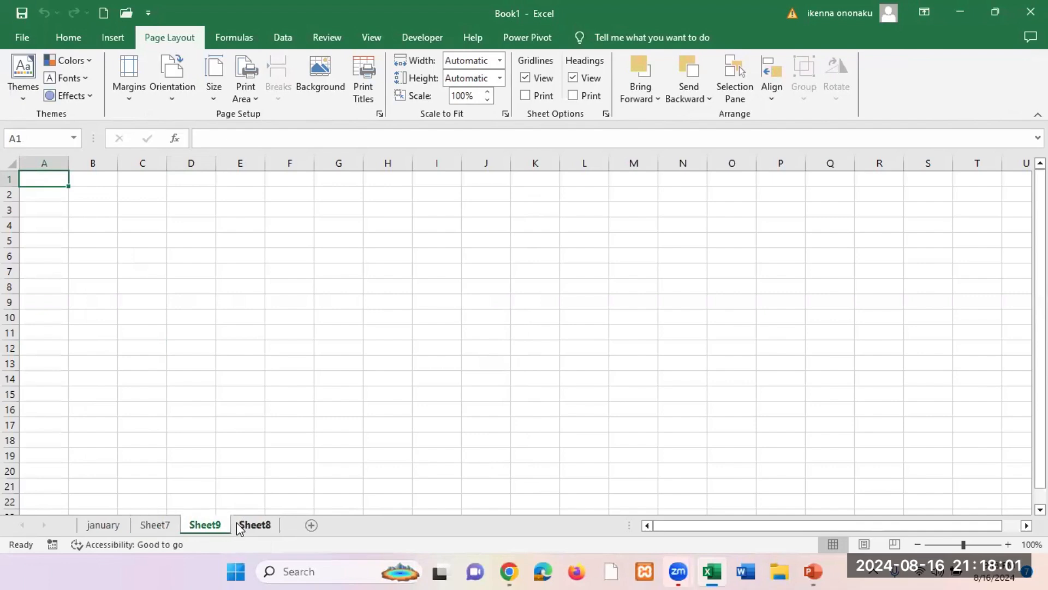
click(253, 526)
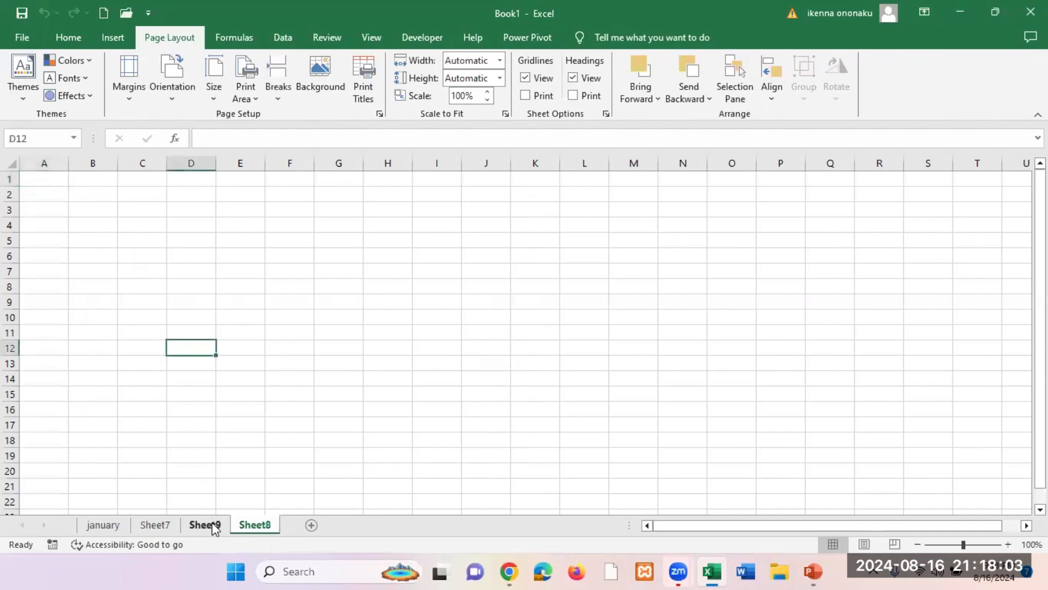
Delete the worksheets Sheet8, Sheet9 and Sheet7 one at a time, keeping only january
right_click(251, 523)
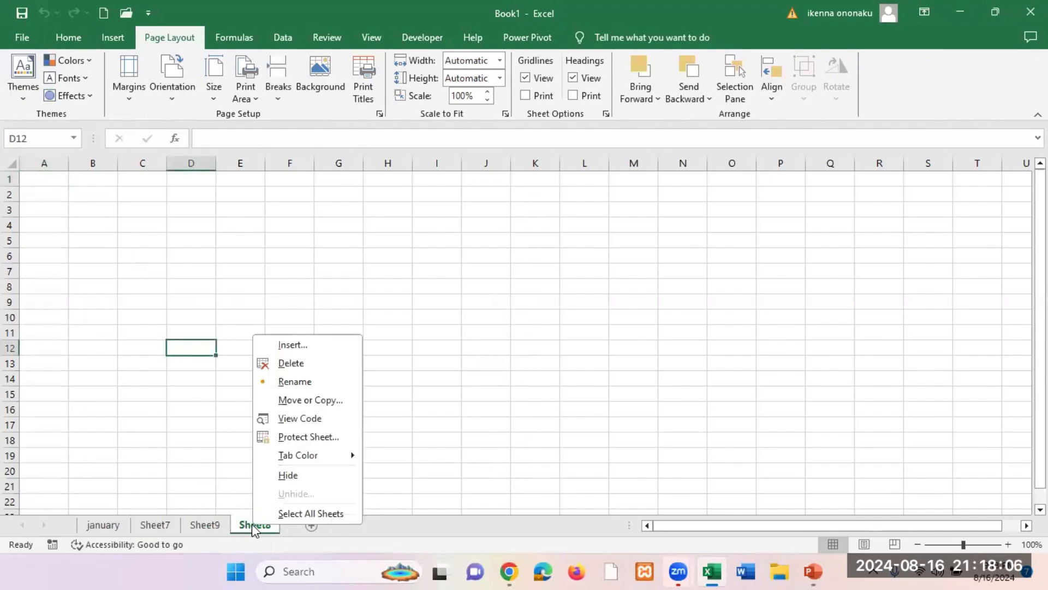
click(301, 364)
right_click(209, 523)
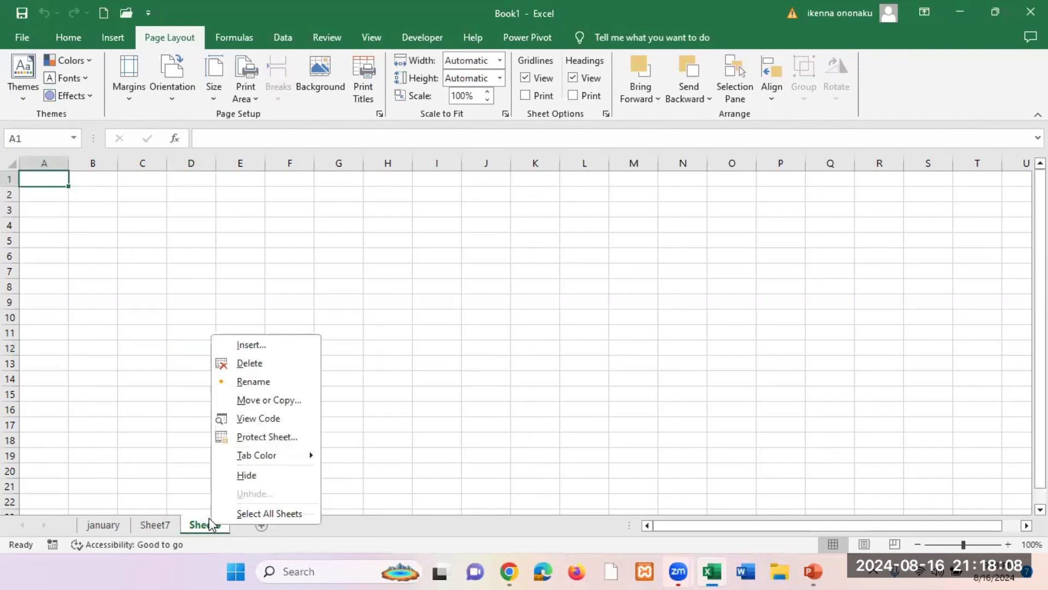
click(255, 363)
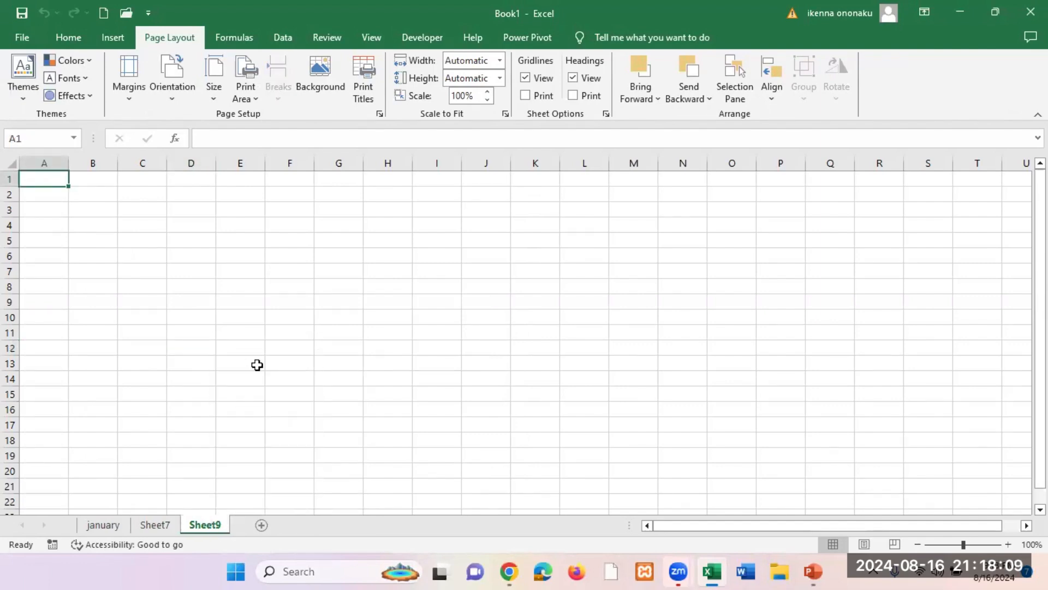
right_click(164, 527)
click(204, 363)
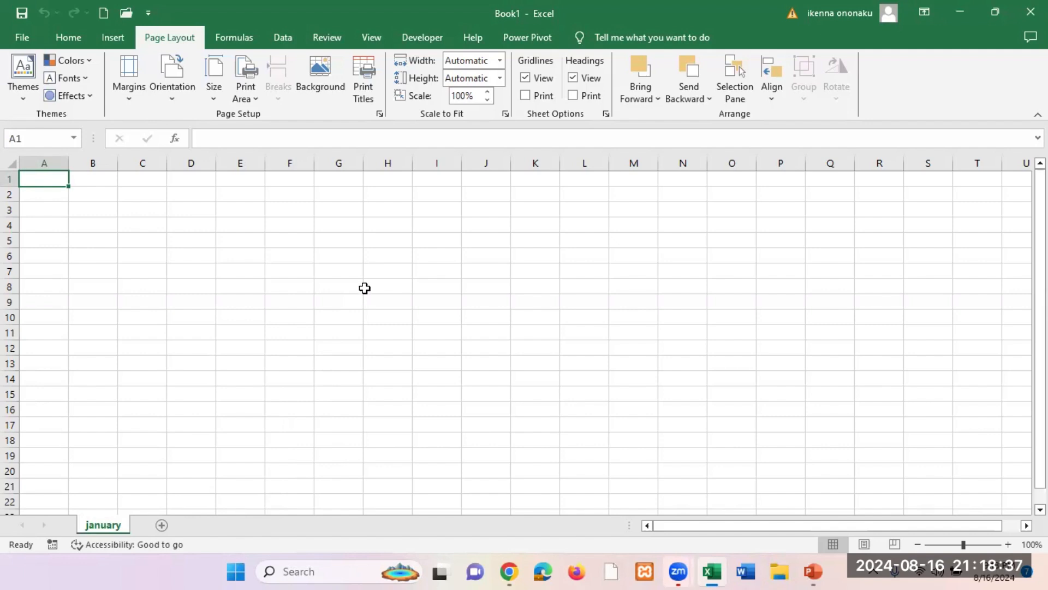
Start saving the workbook by browsing for a location, and choose the Desktop folder as the destination
click(23, 38)
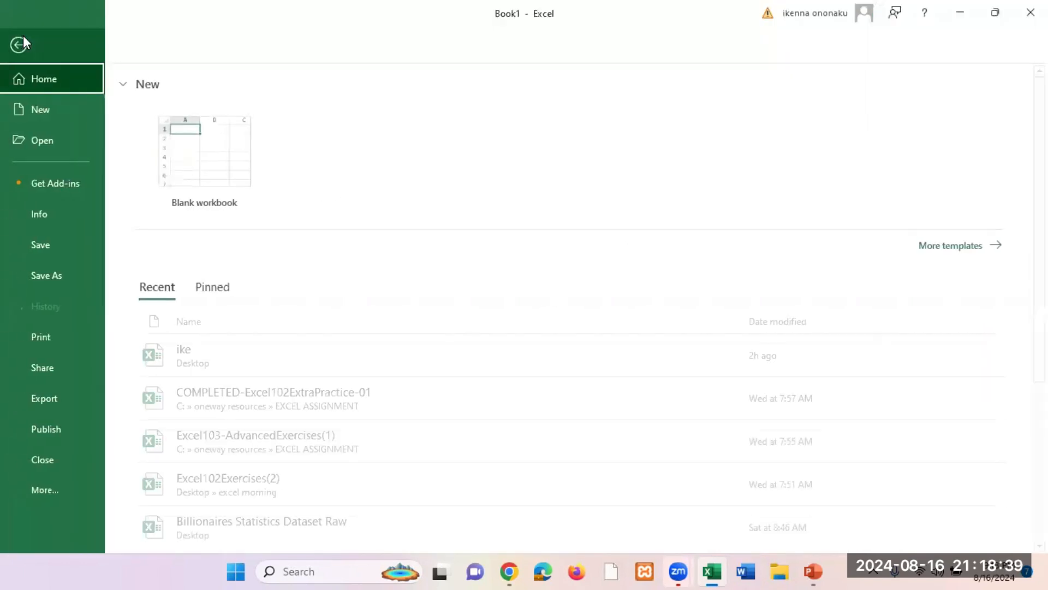
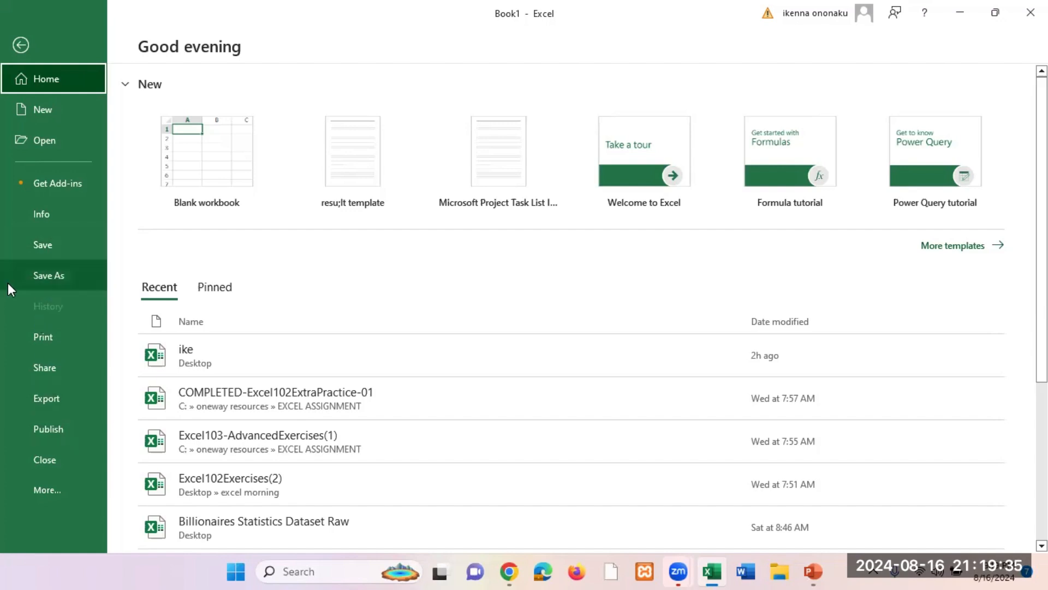
click(65, 244)
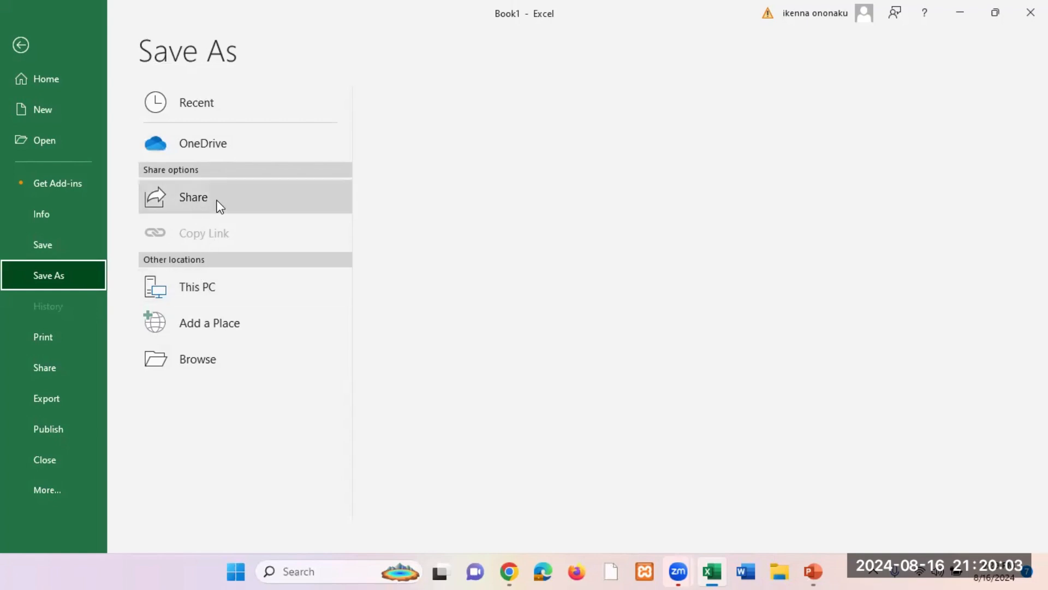
click(201, 362)
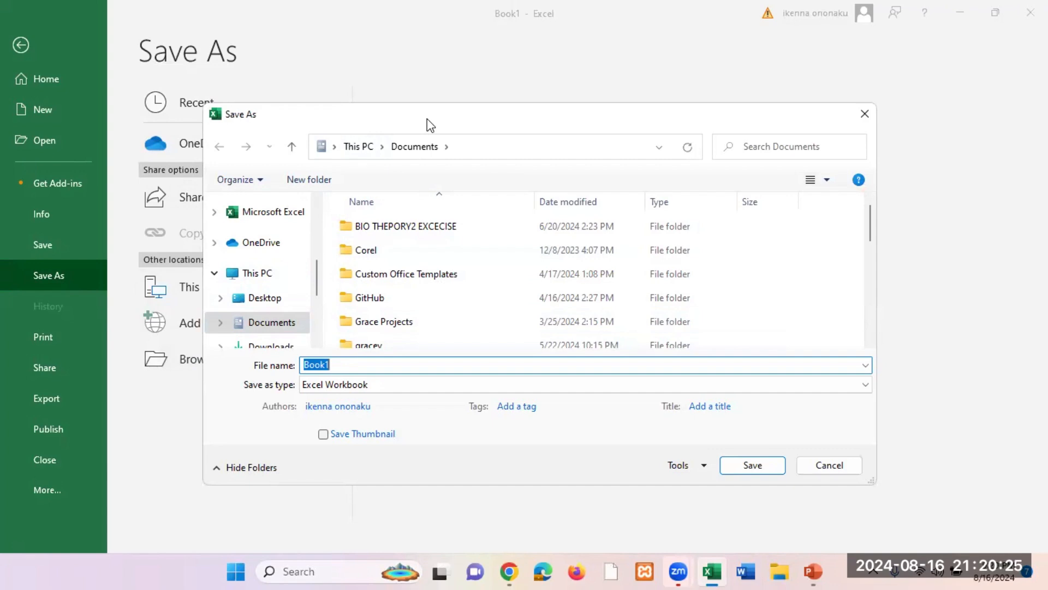
drag(427, 119, 471, 61)
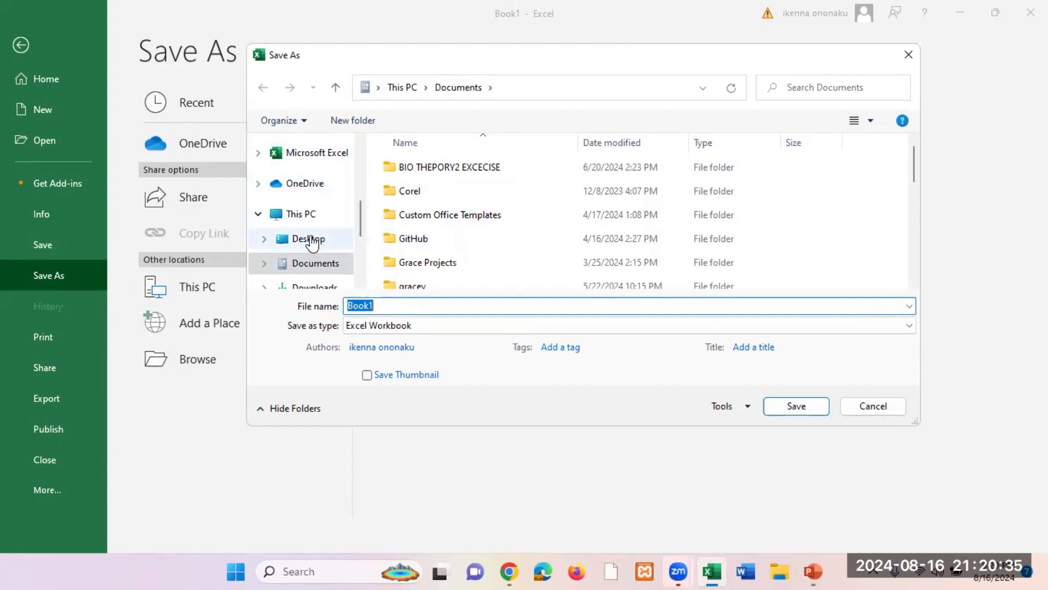
click(703, 87)
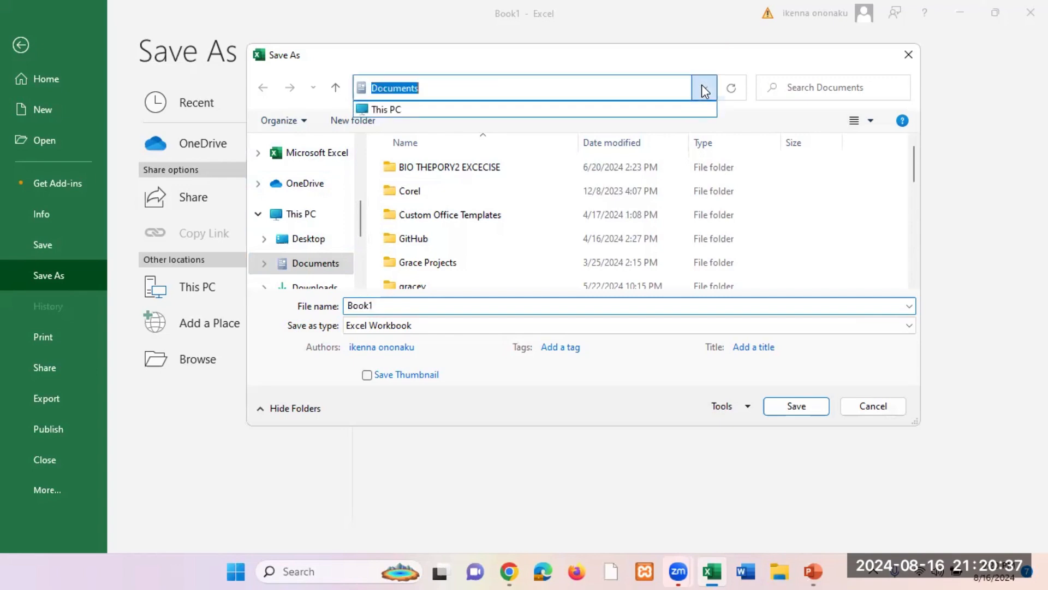
click(702, 87)
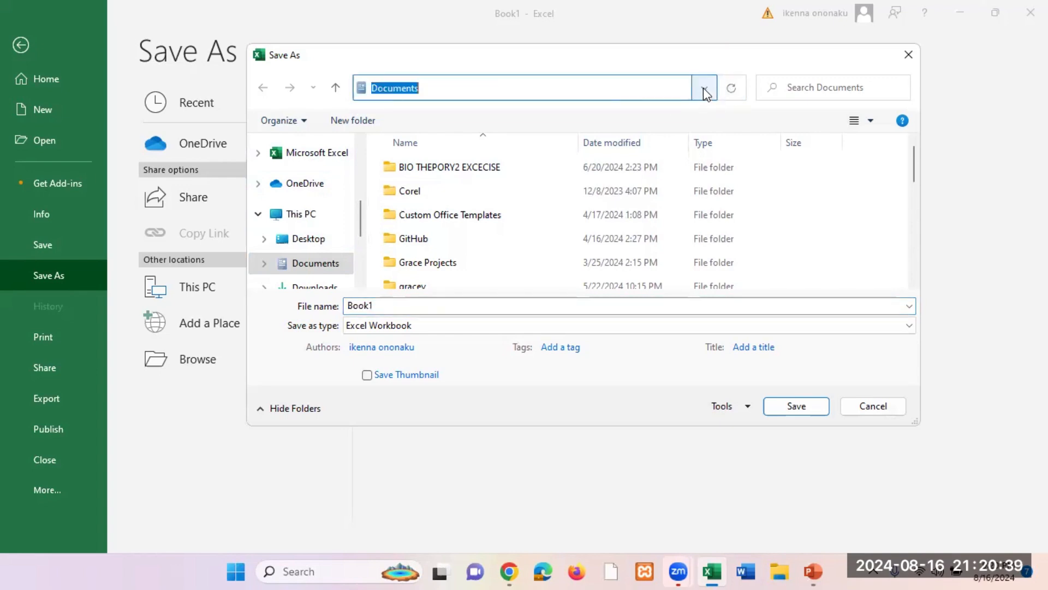
click(307, 240)
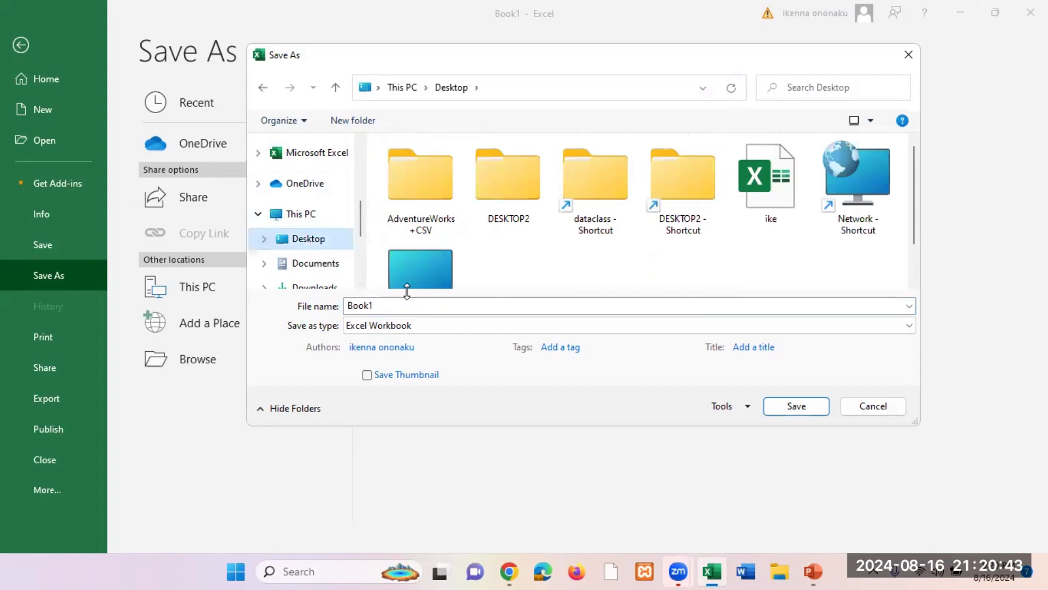
Name the file casor, look over the available file types, and save it as an Excel Workbook
click(386, 304)
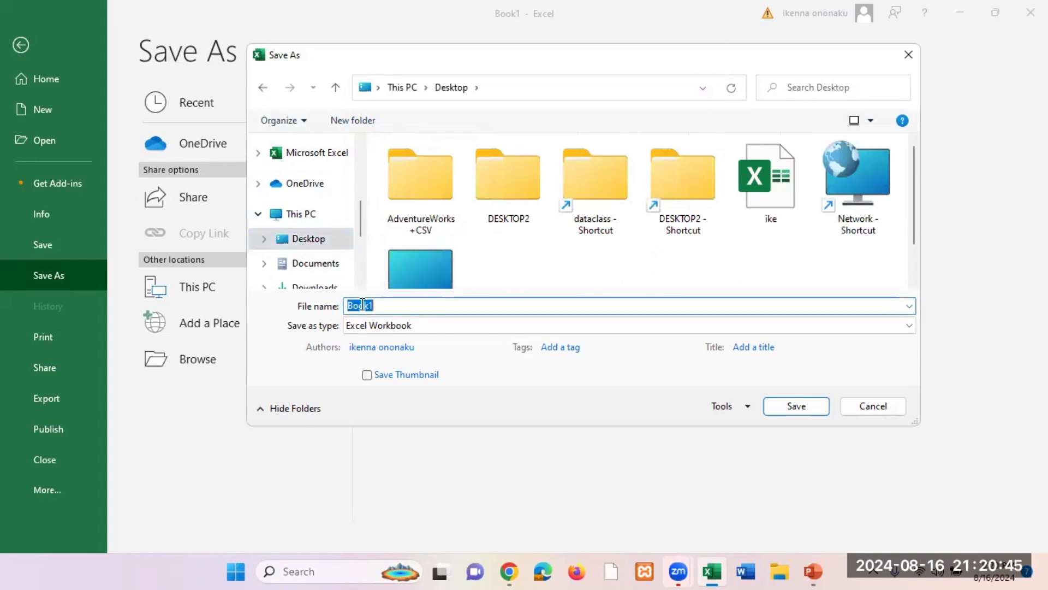
text(c)
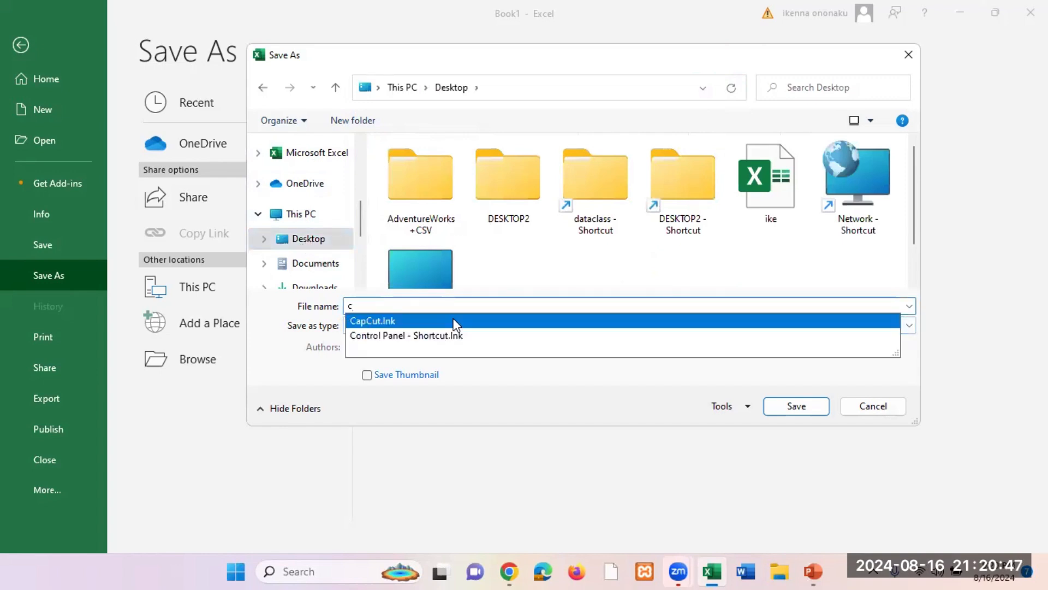
text(asor)
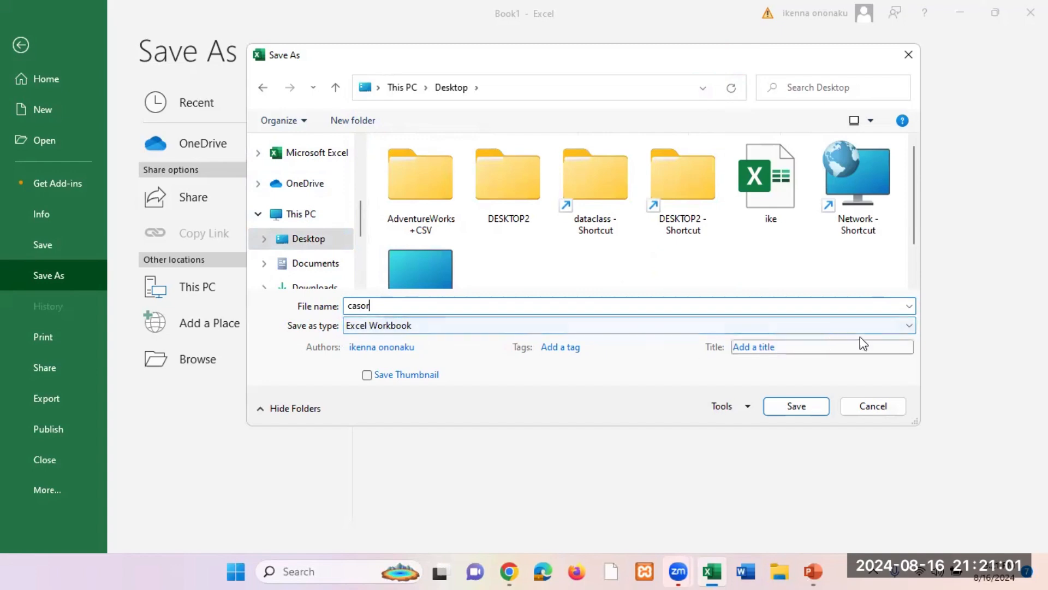
click(907, 327)
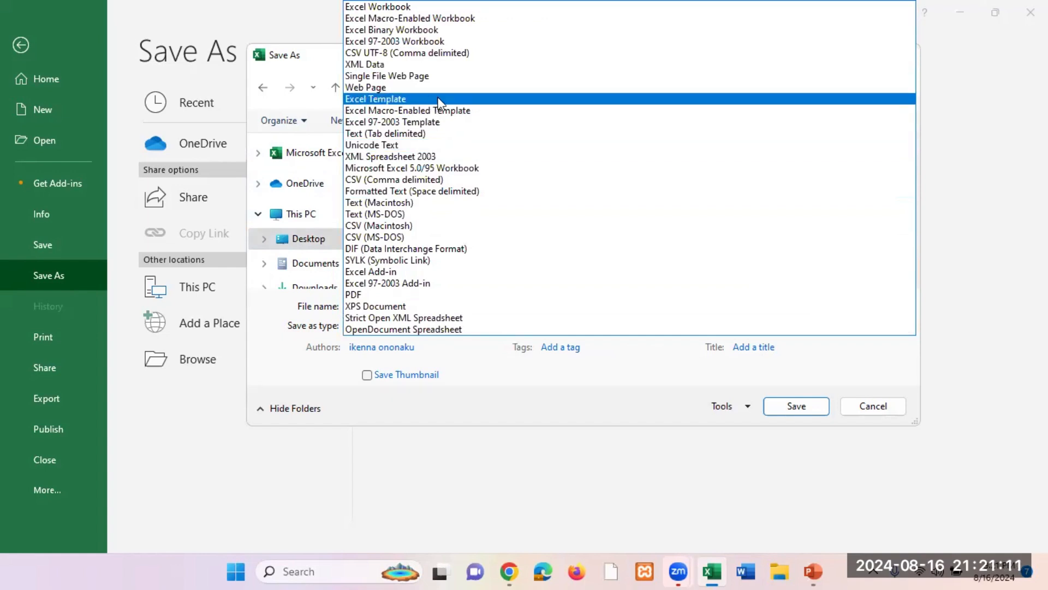
click(165, 529)
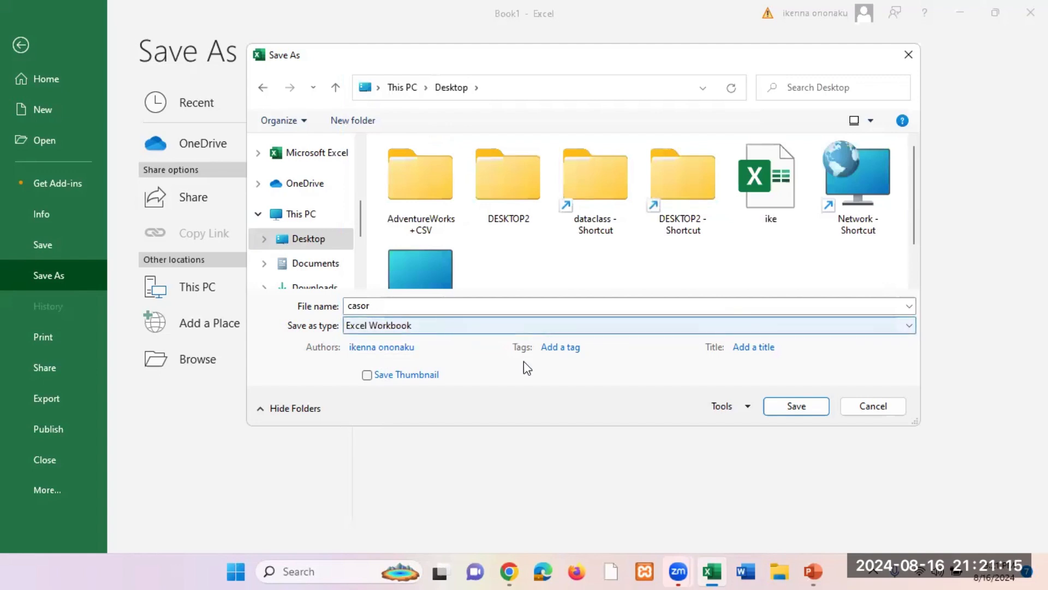
click(800, 408)
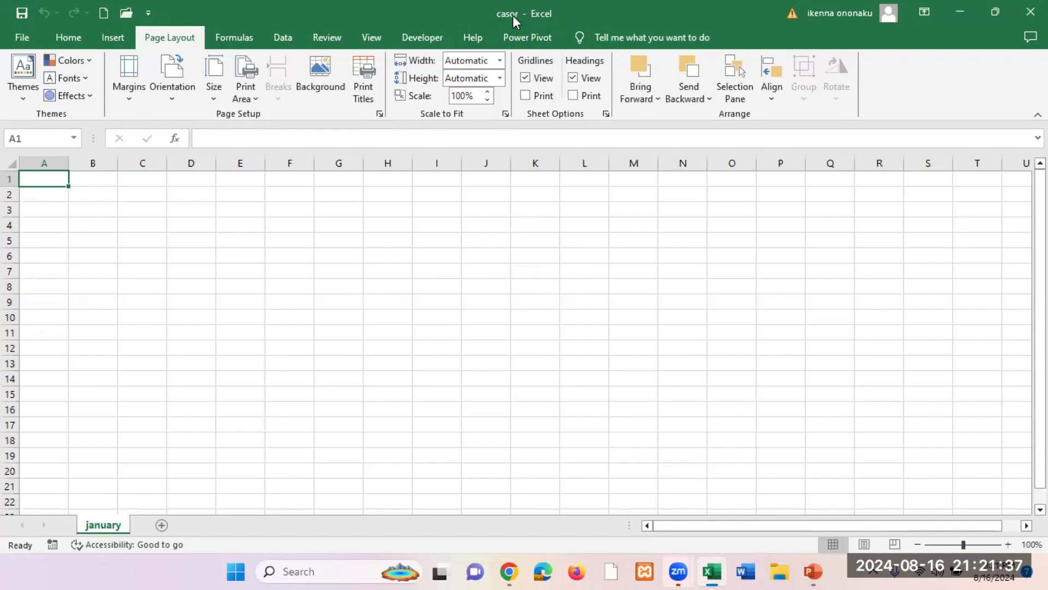
Enter the words label, value and formular in cells F7, F8 and F9 of the january worksheet
scroll(506, 271, down, 2)
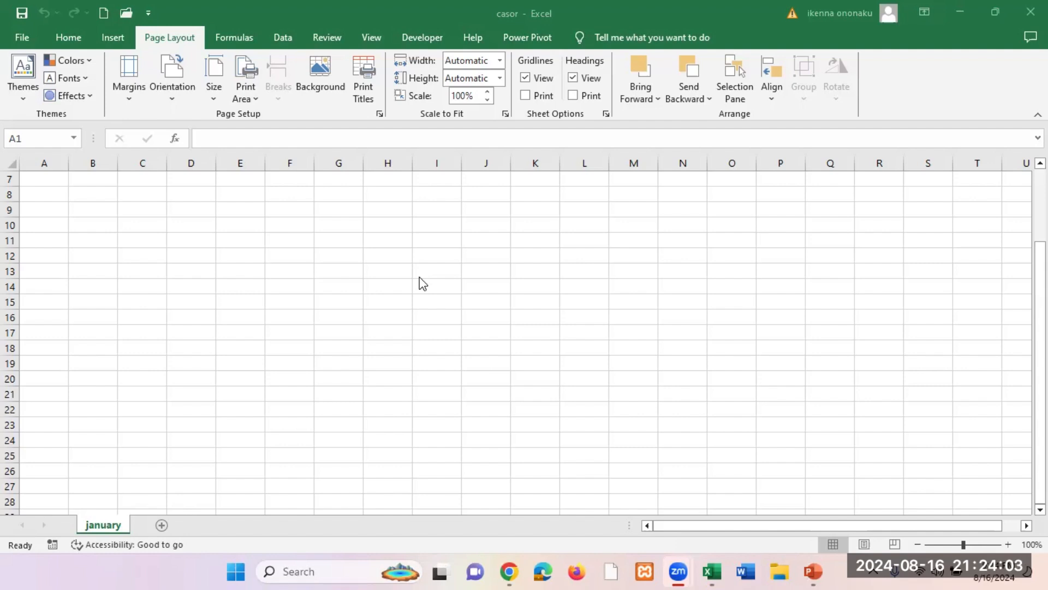
click(292, 174)
click(293, 175)
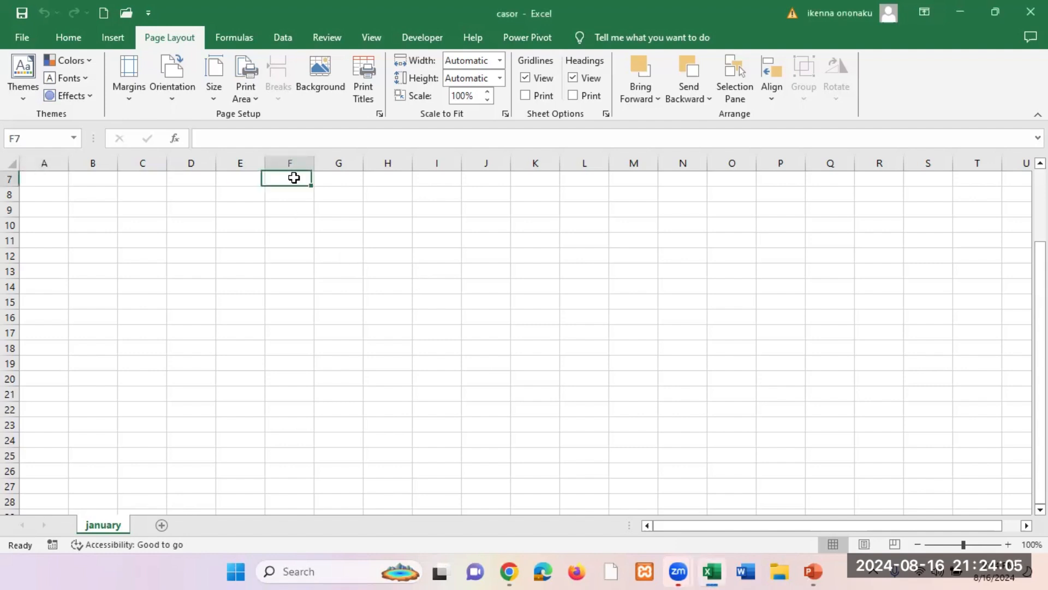
text(label)
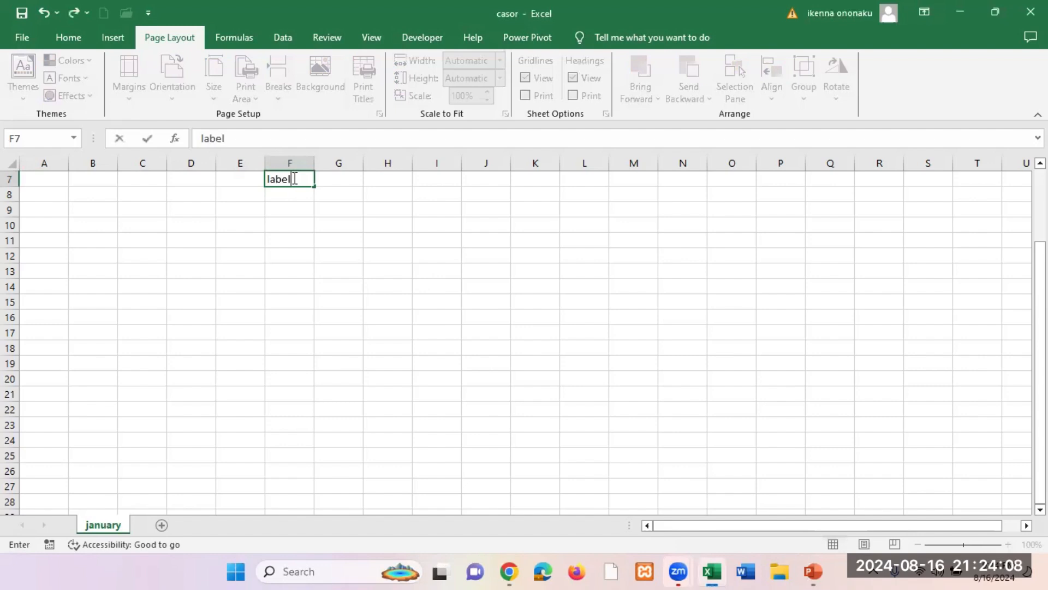
key(Return)
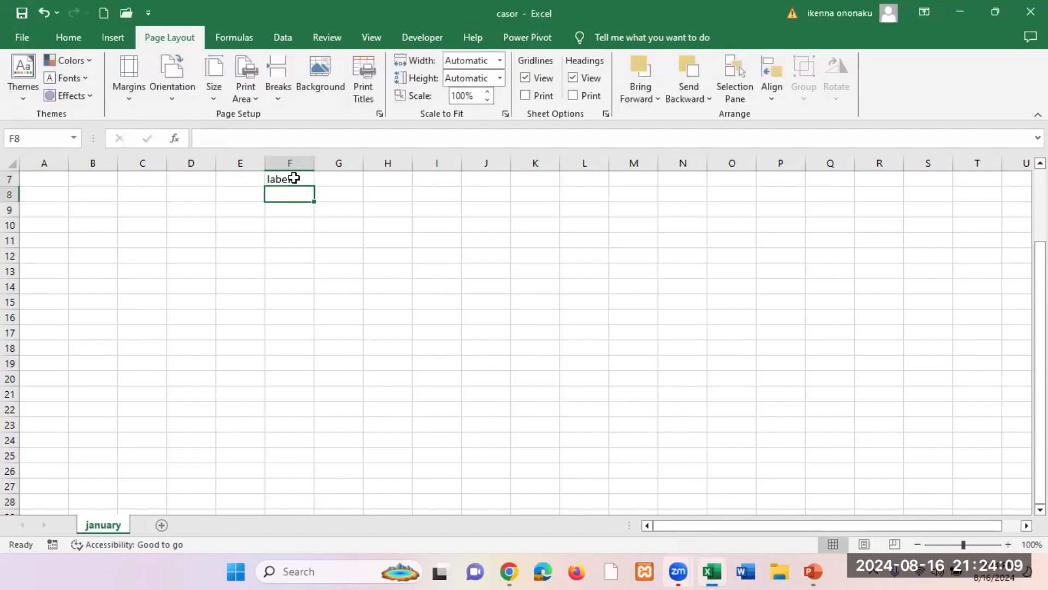
text(value)
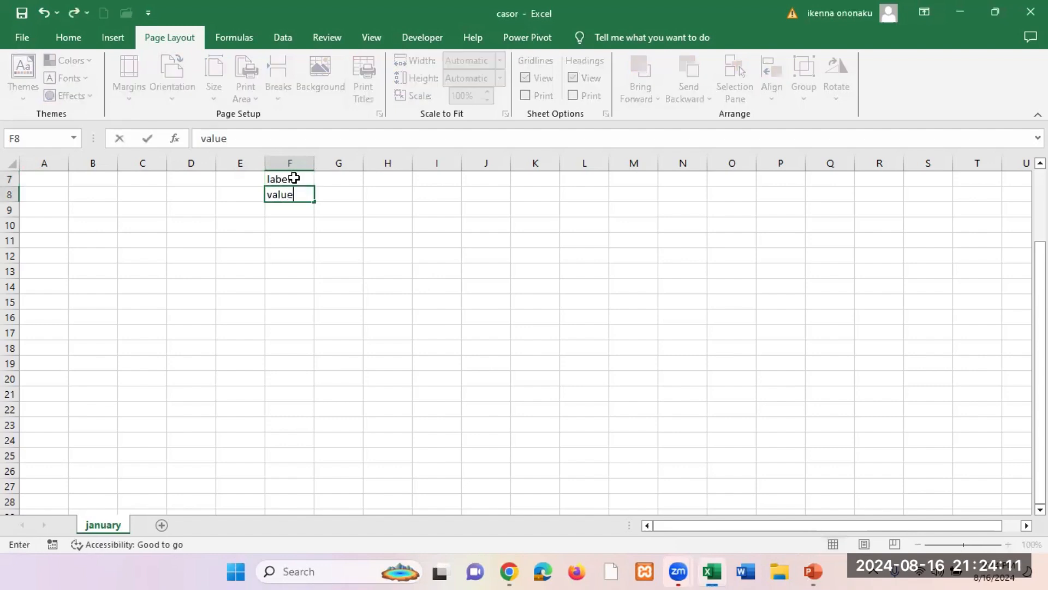
click(297, 211)
text(fo)
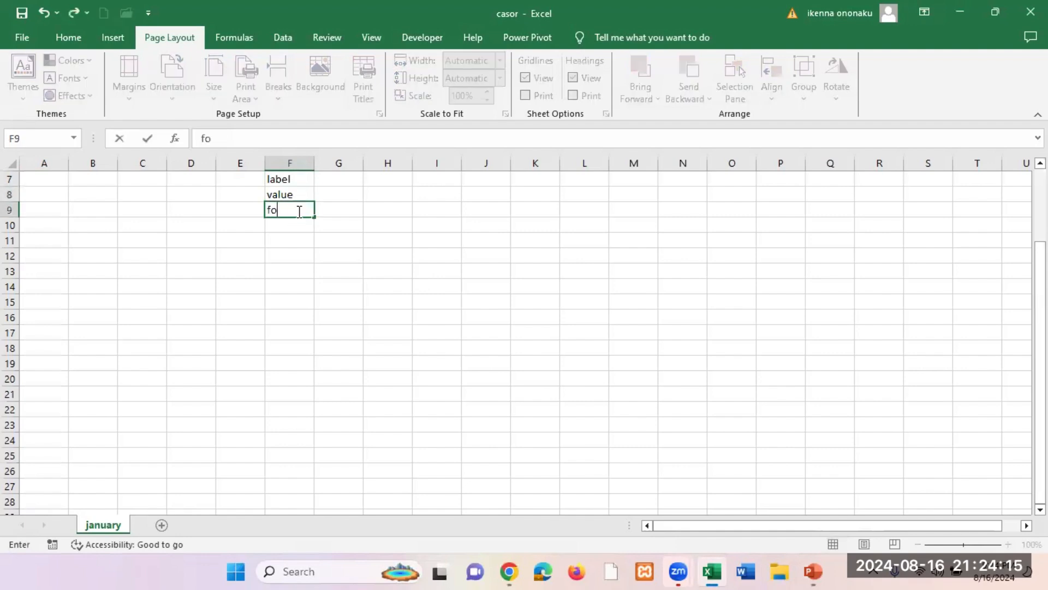
text(rmular)
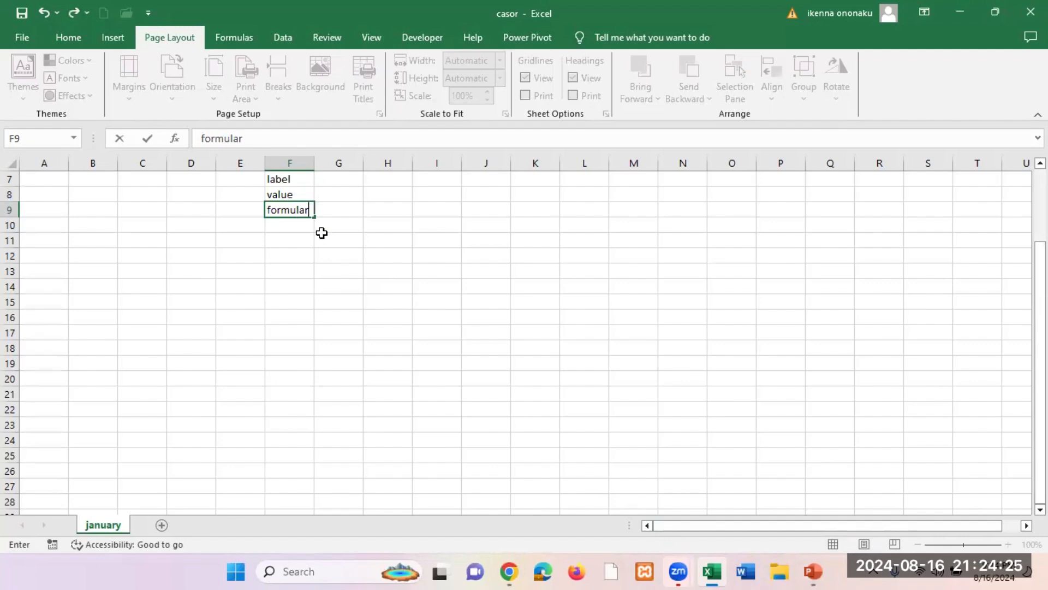
click(457, 303)
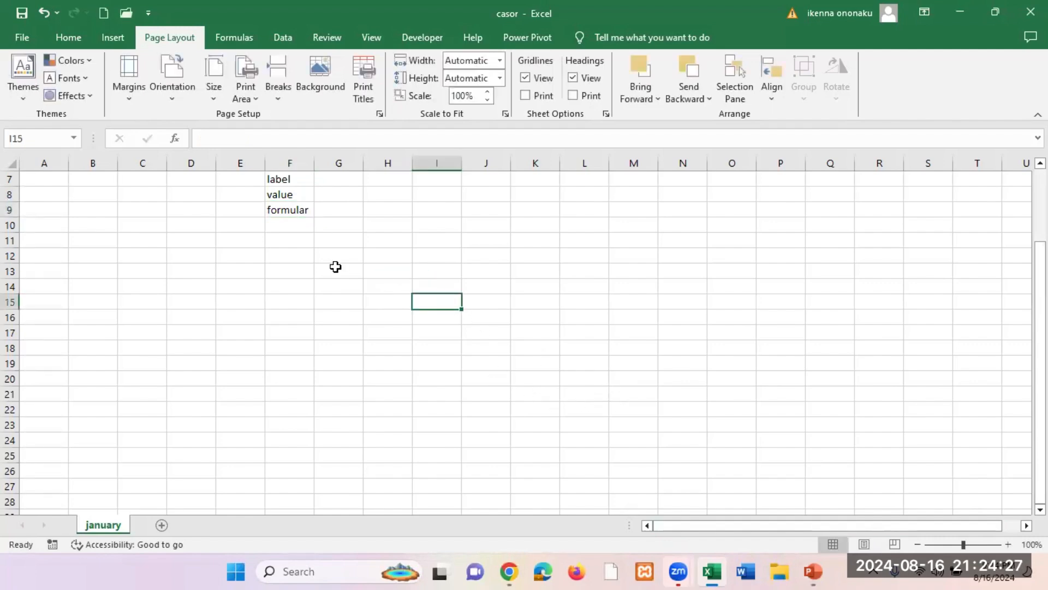
scroll(283, 227, up, 4)
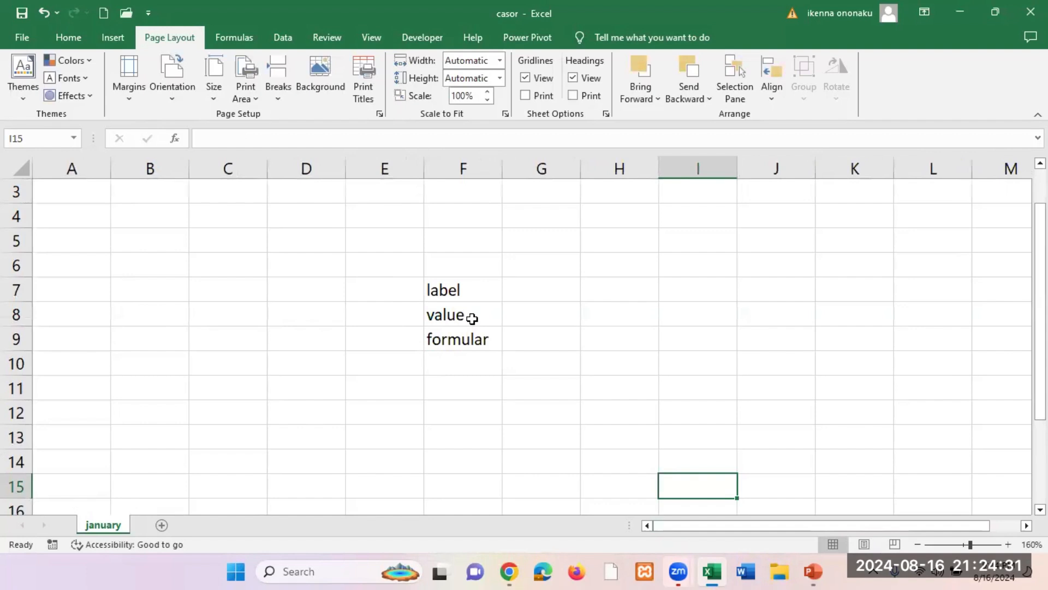
scroll(466, 344, down, 4)
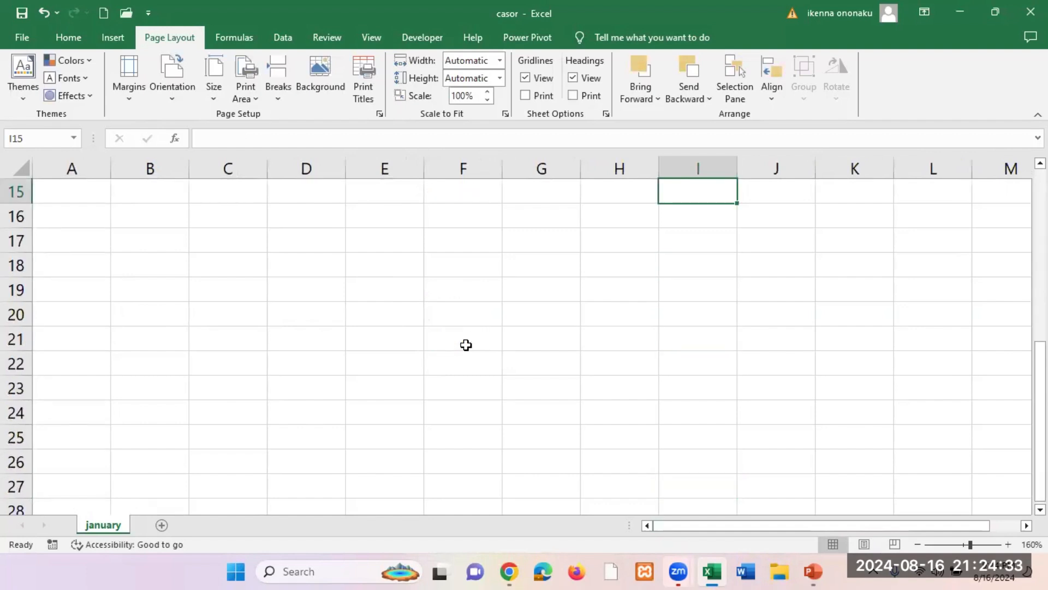
scroll(465, 343, up, 5)
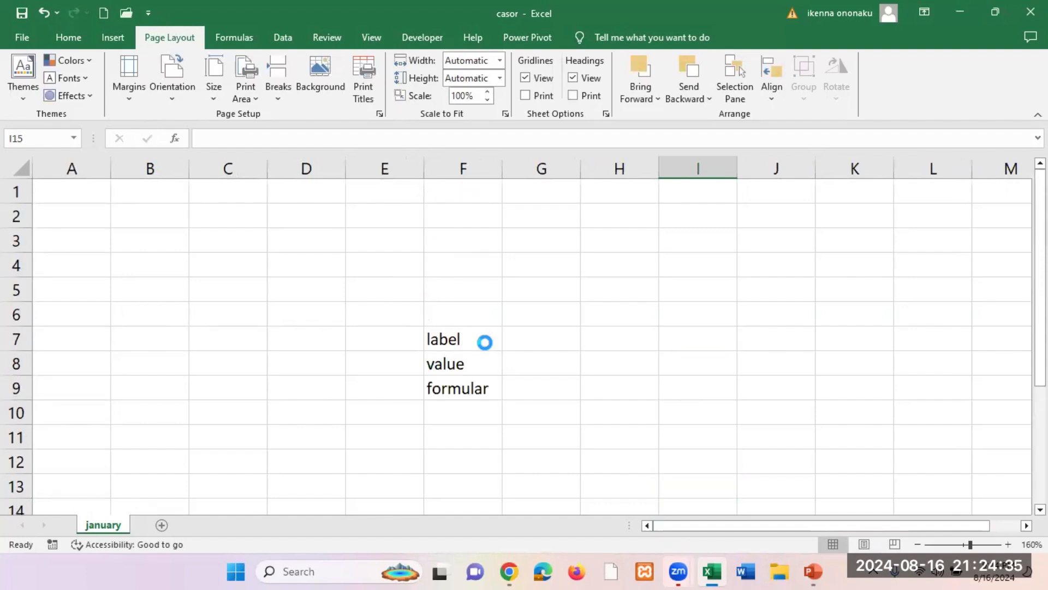
scroll(486, 343, down, 2)
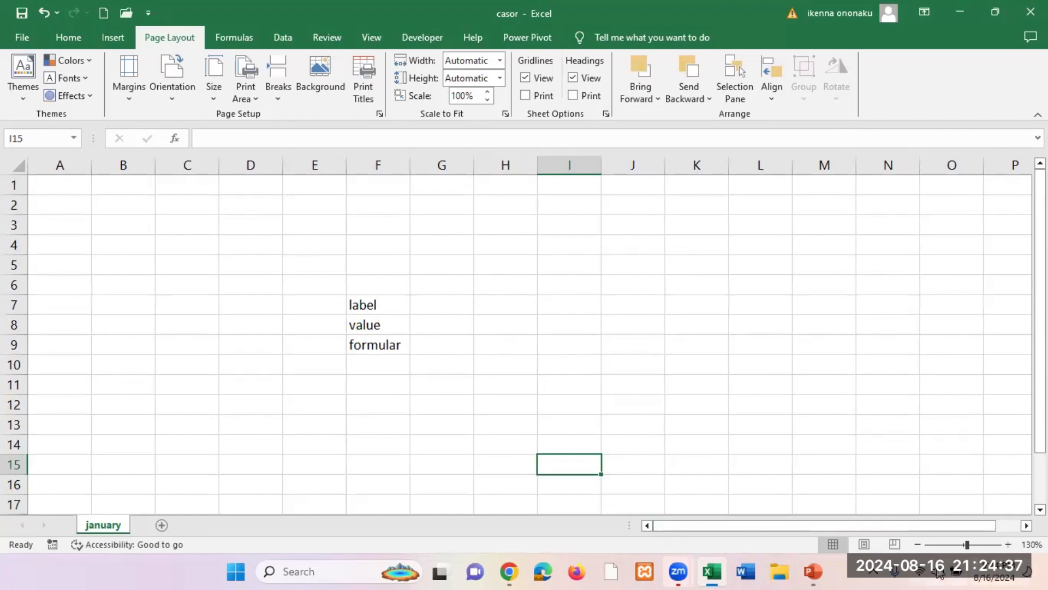
Clear the words label, value and formular from cells F7 to F9 of the january worksheet
click(917, 544)
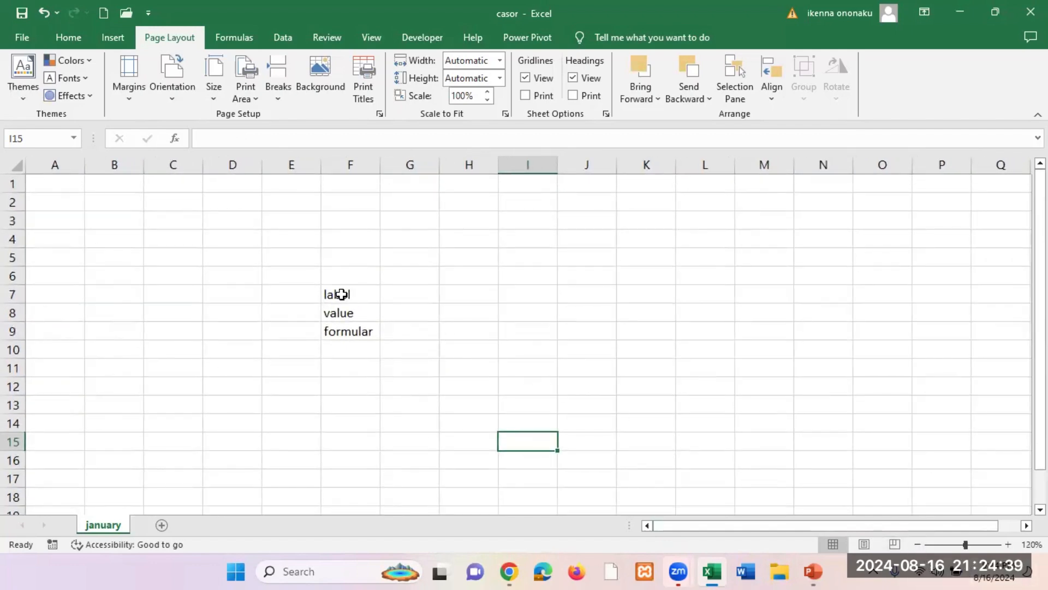
drag(339, 290, 360, 325)
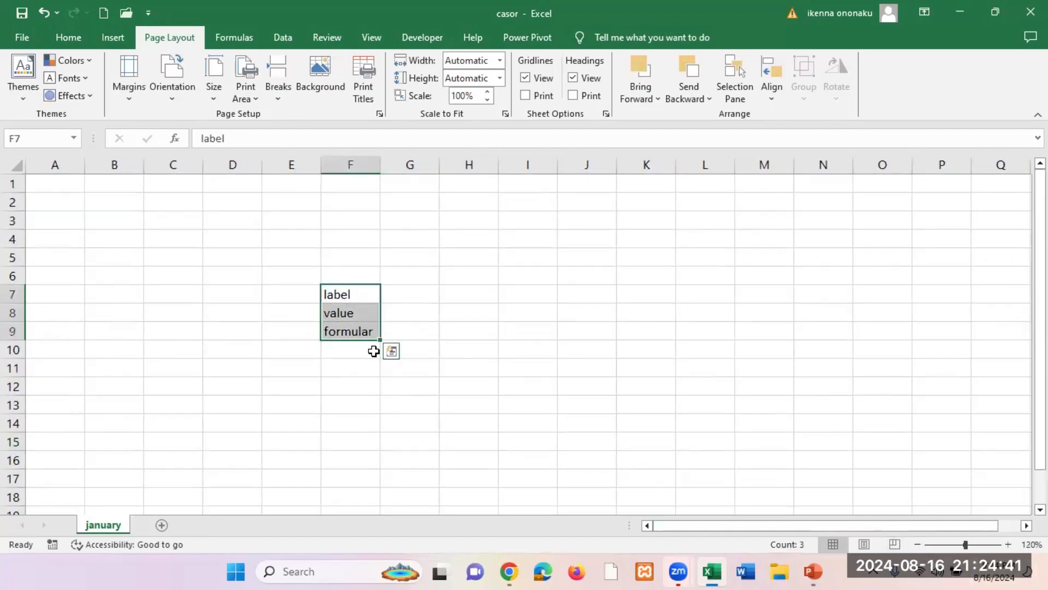
key(Delete)
click(471, 335)
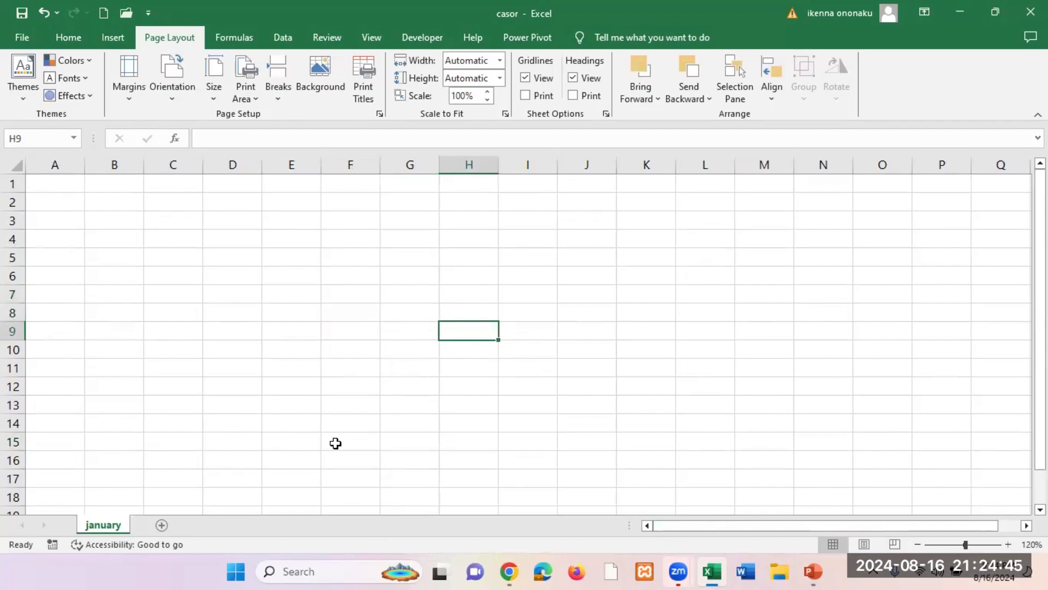
Enter the title family budget in cell A1 and the column heading bills in cell A3
click(64, 186)
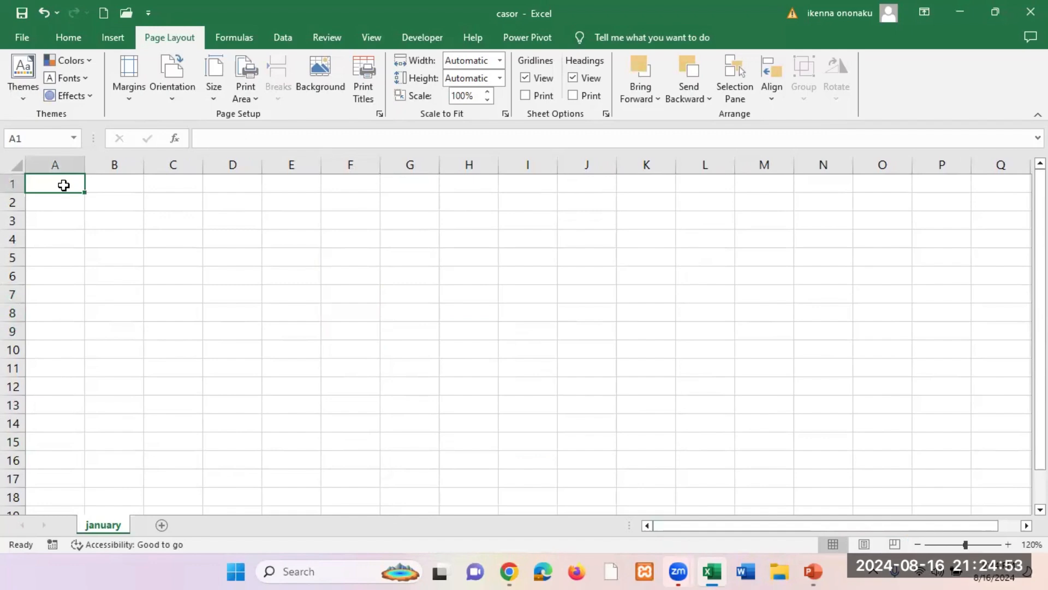
text(fam)
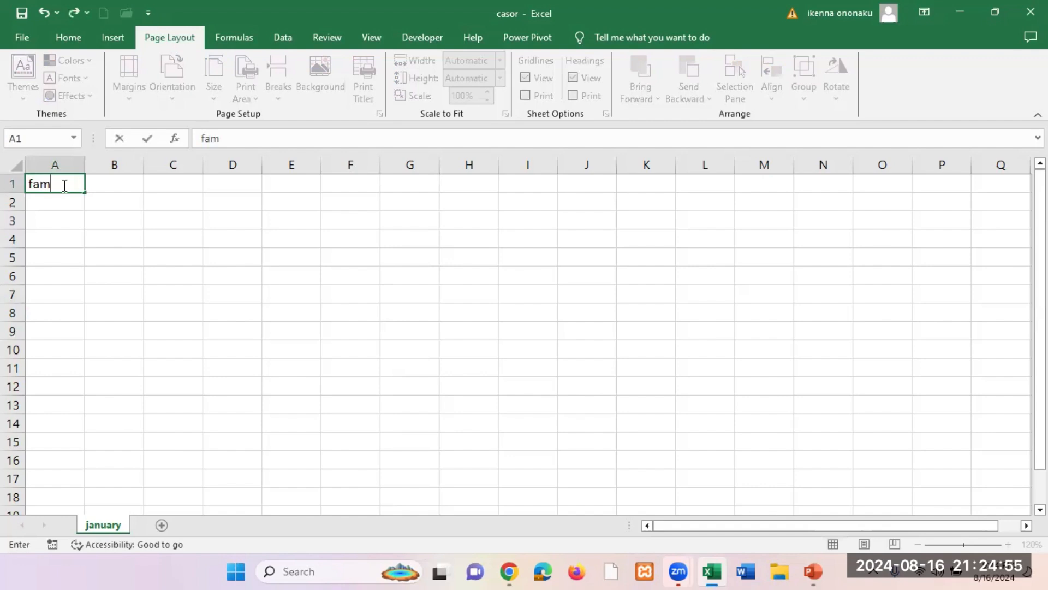
text(ily budget)
key(Return)
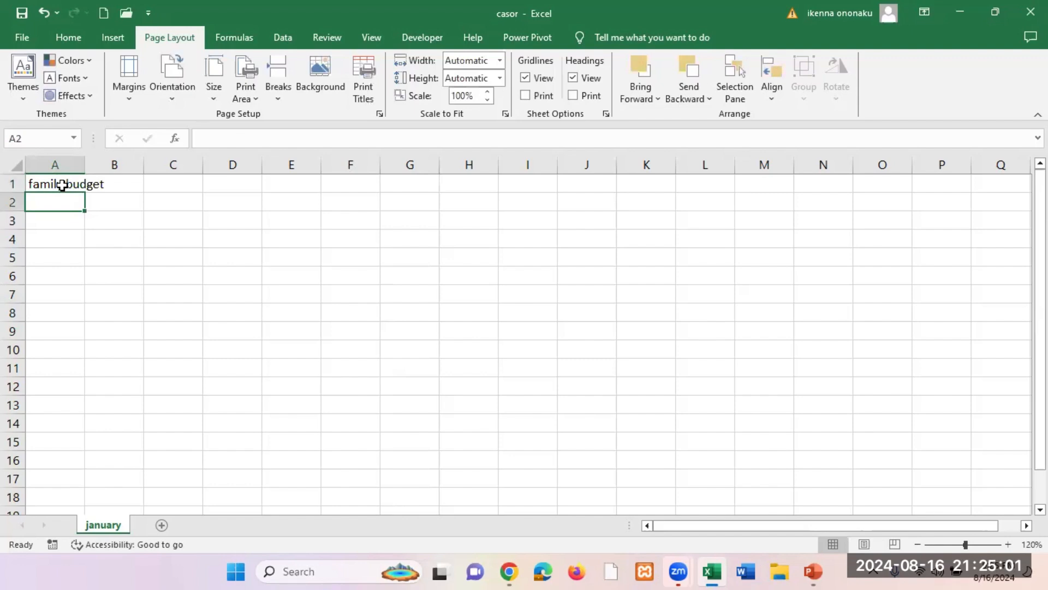
key(Return)
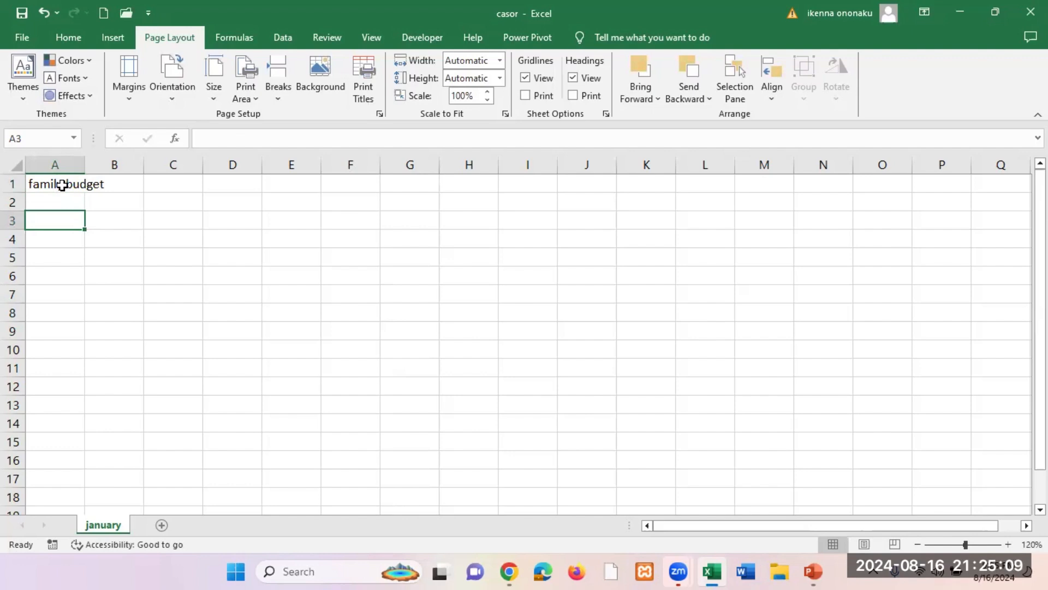
text(bills)
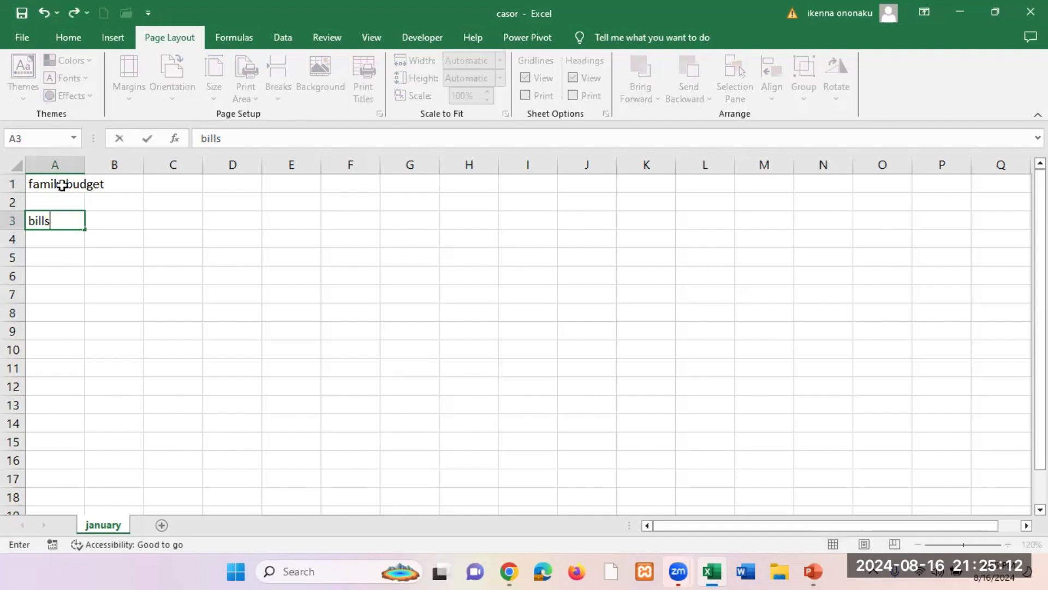
key(Return)
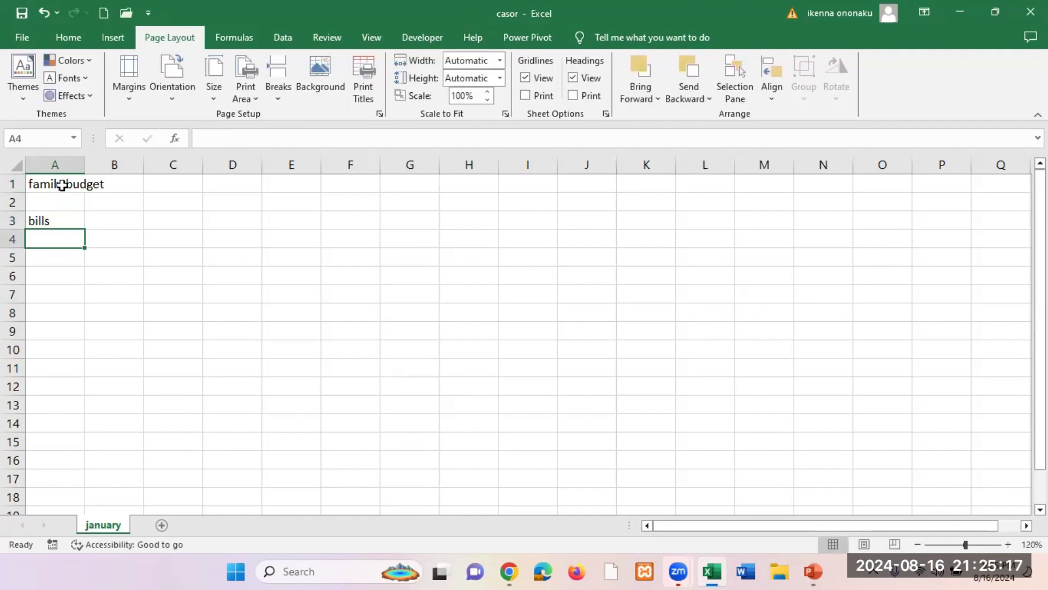
List rent, fees and food under the bills heading in cells A4 to A6
text(reant)
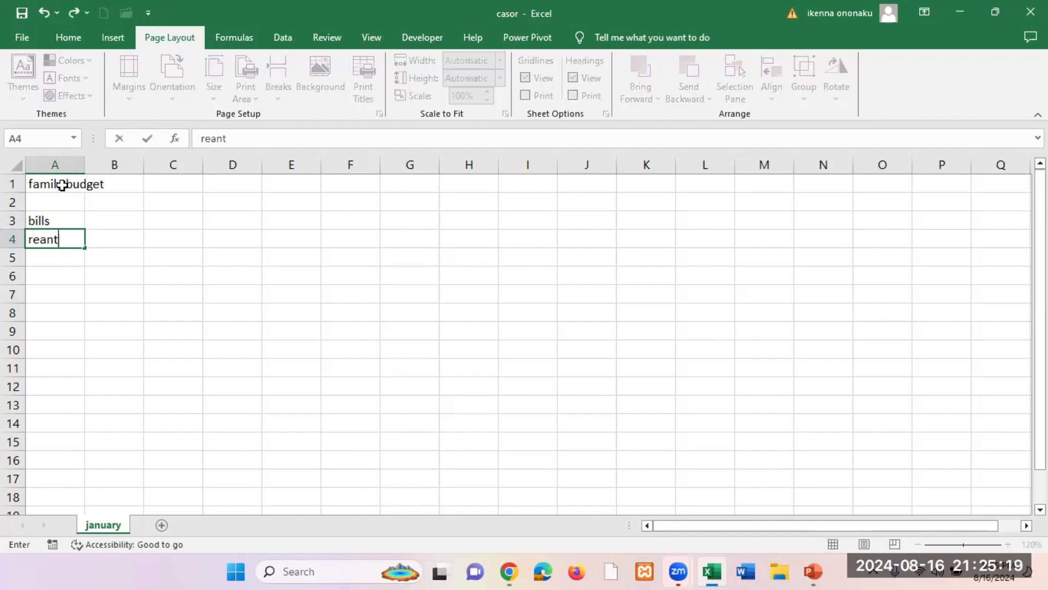
key(Return)
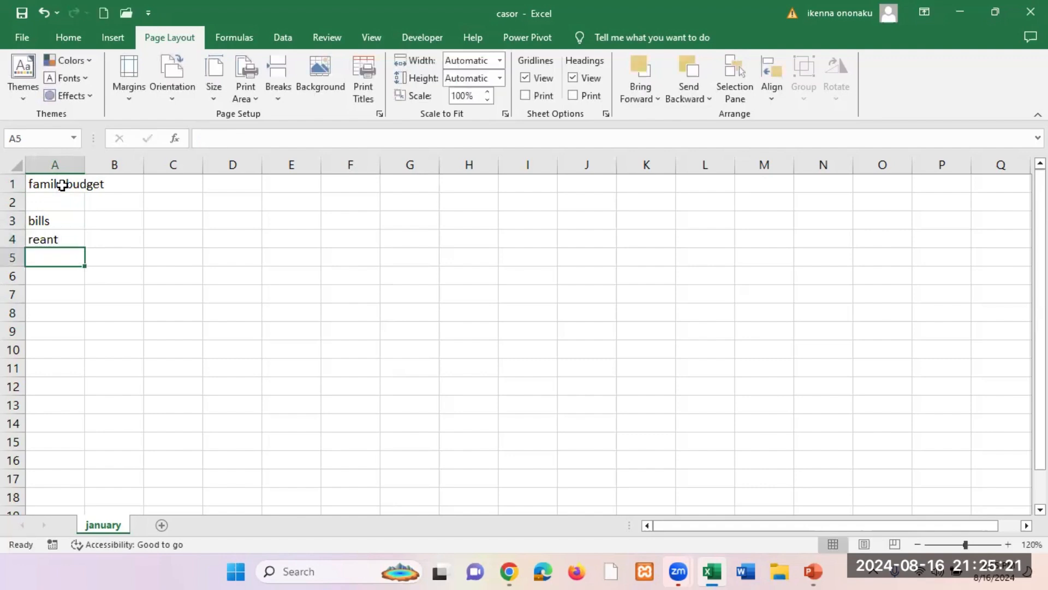
key(Up)
text(r)
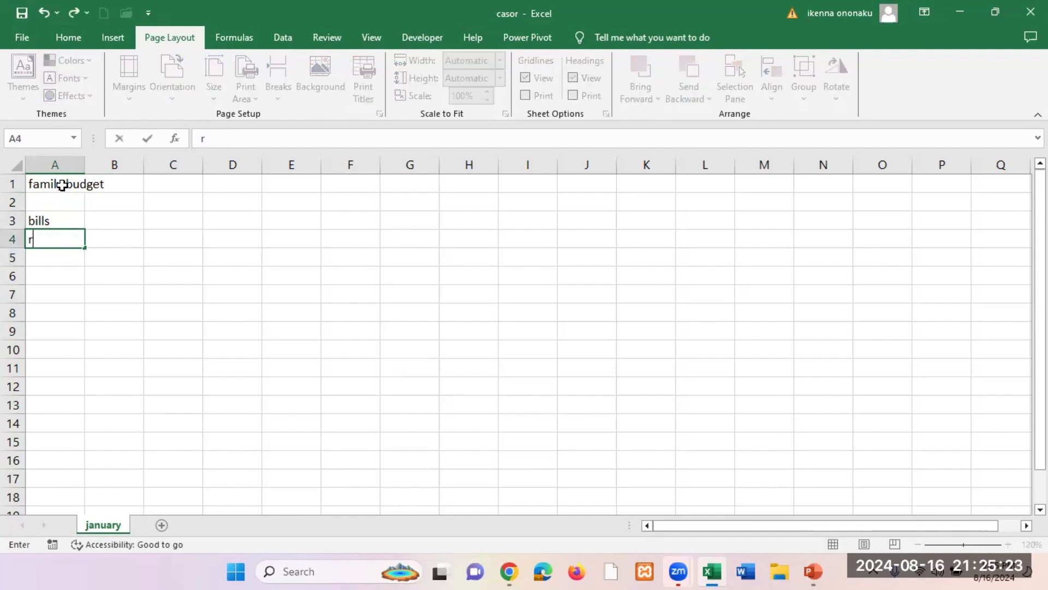
text(ent)
key(Return)
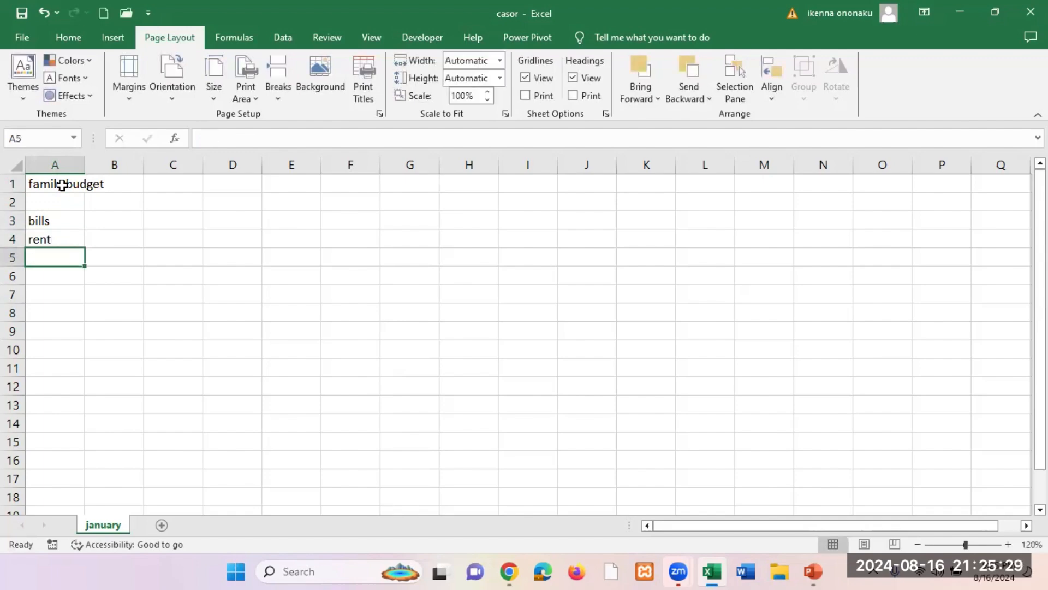
text(fee)
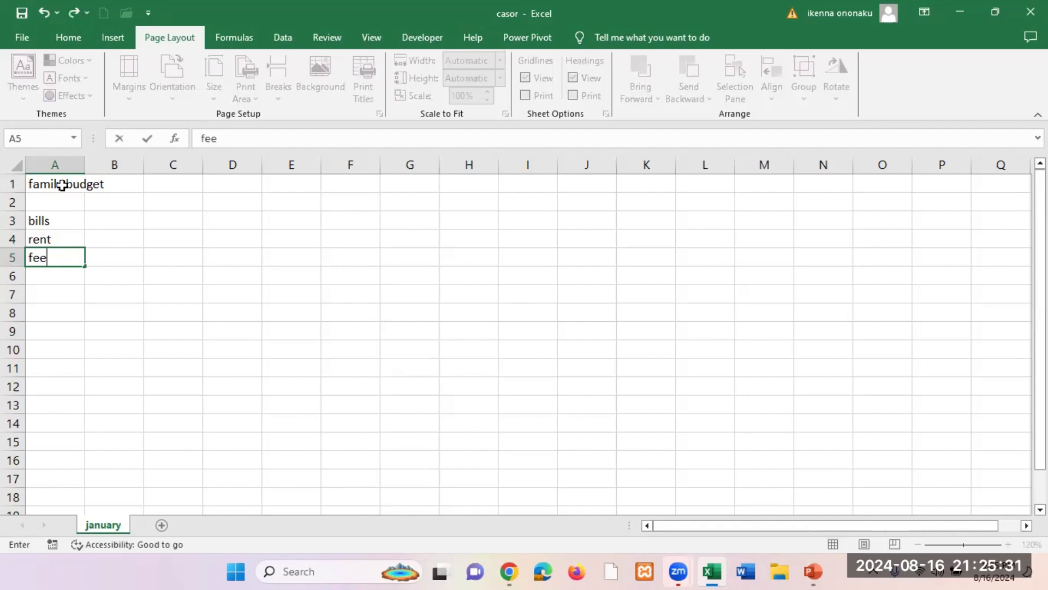
text(s)
key(Return)
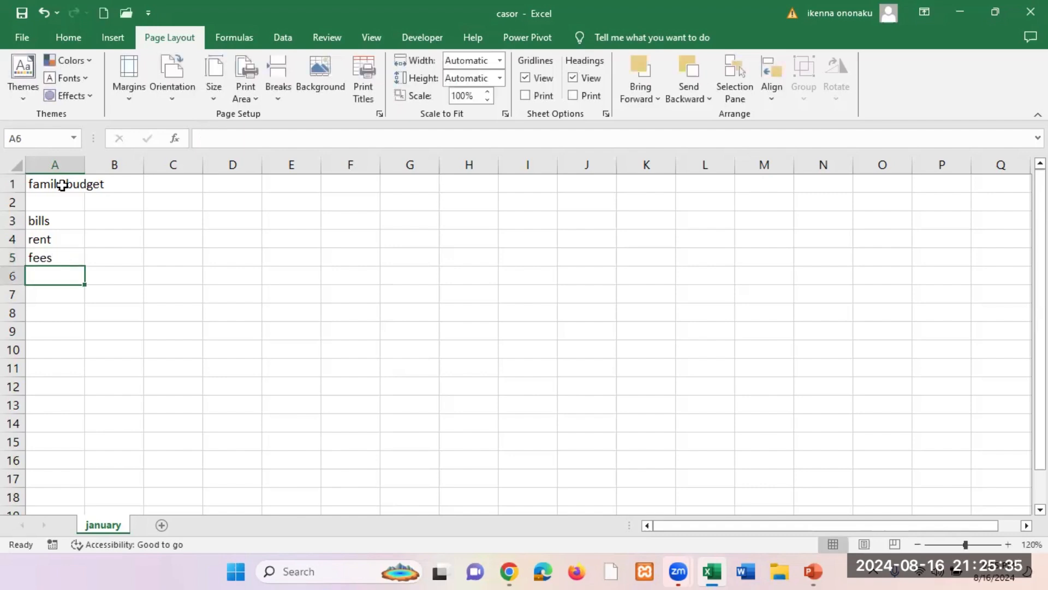
text(food)
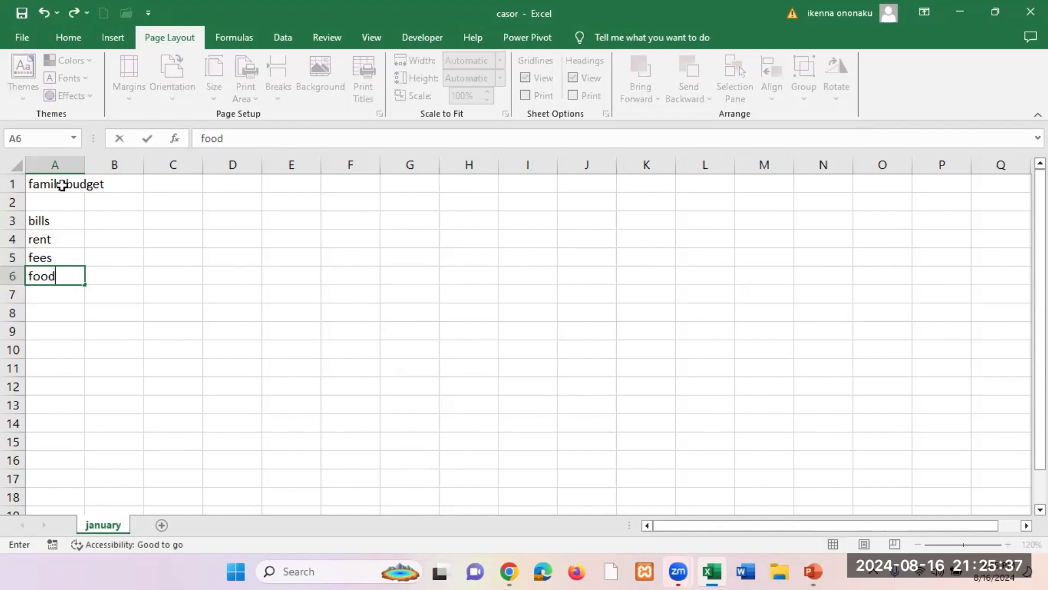
key(Return)
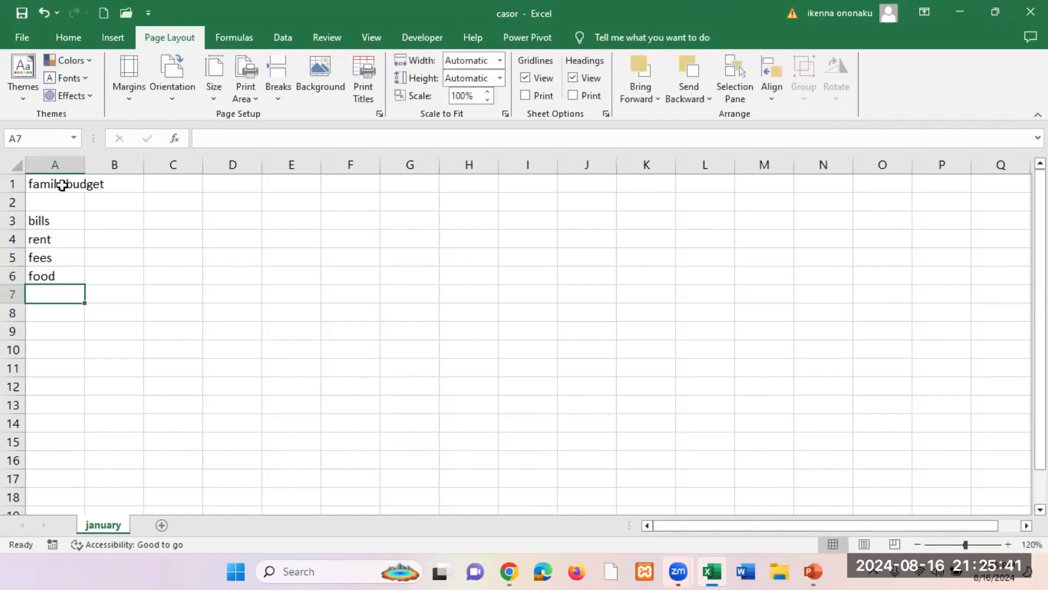
Add cloths and transport to the bills list in cells A7 and A8
text(cl)
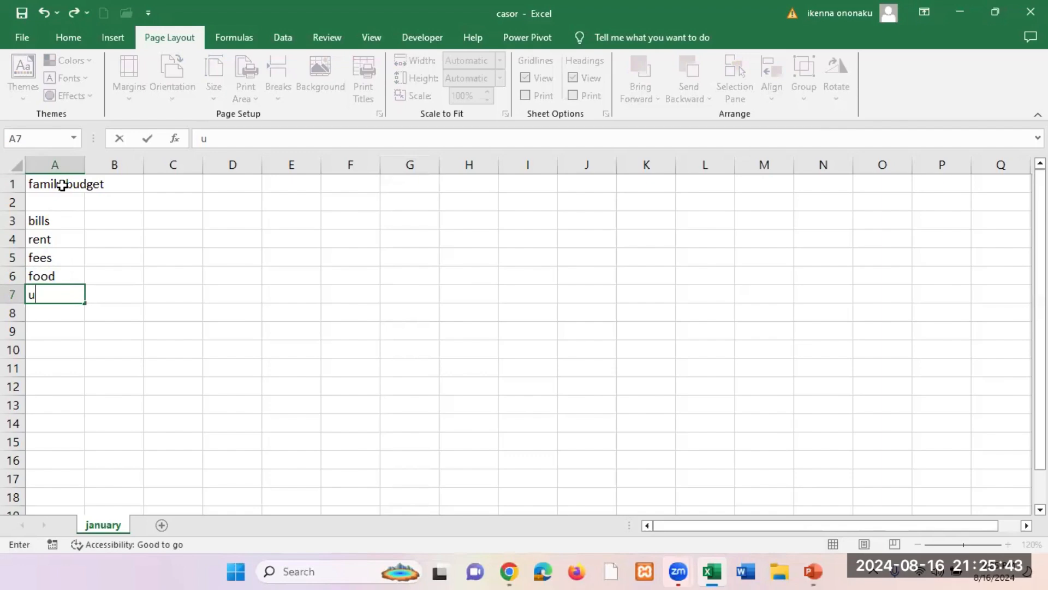
key(BackSpace)
key(BackSpace)
text(cloths)
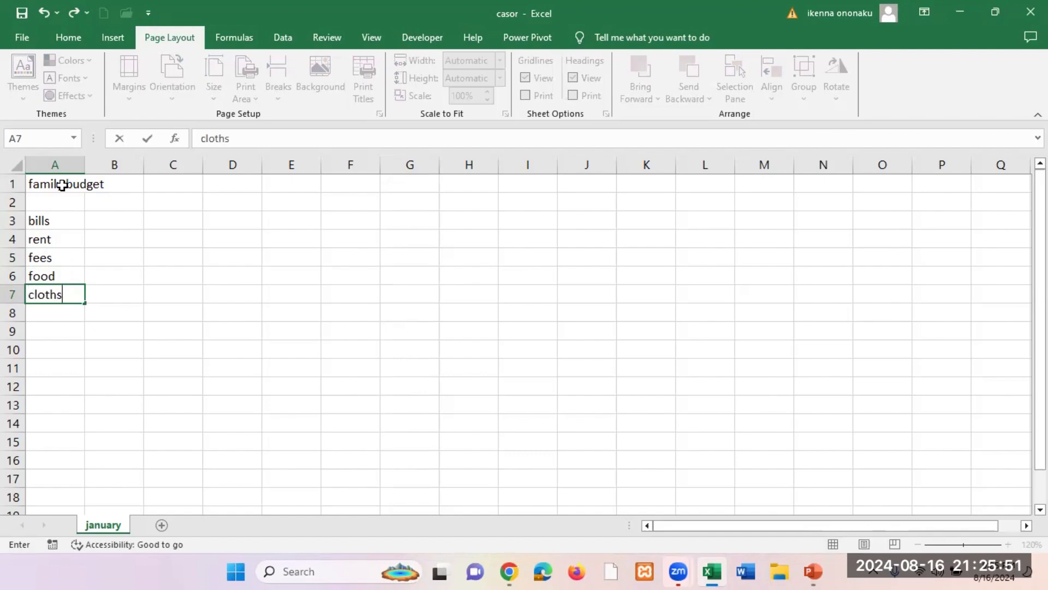
key(Return)
text(tr)
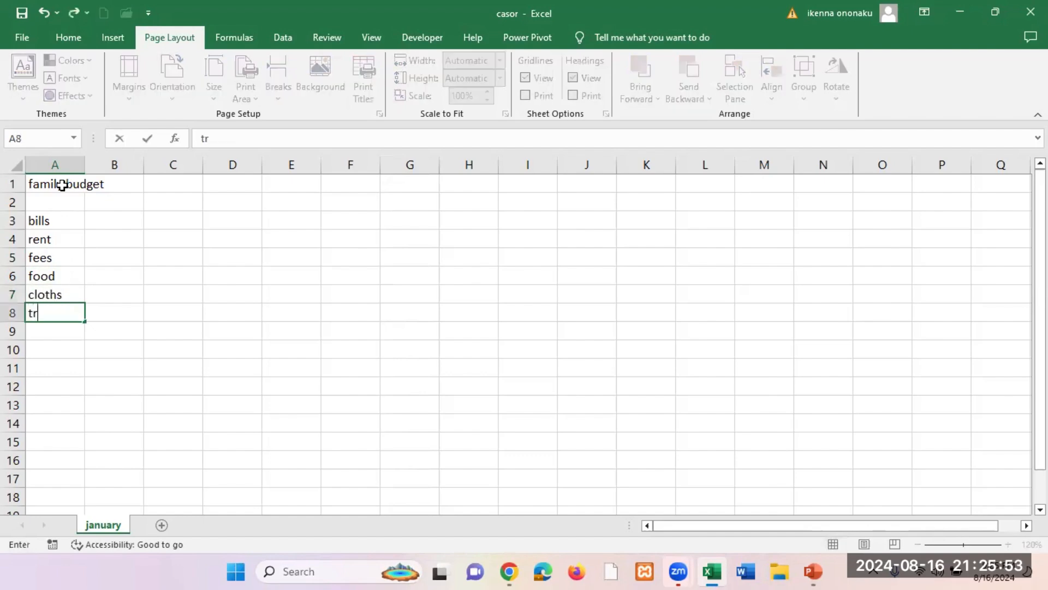
text(ansport)
key(Return)
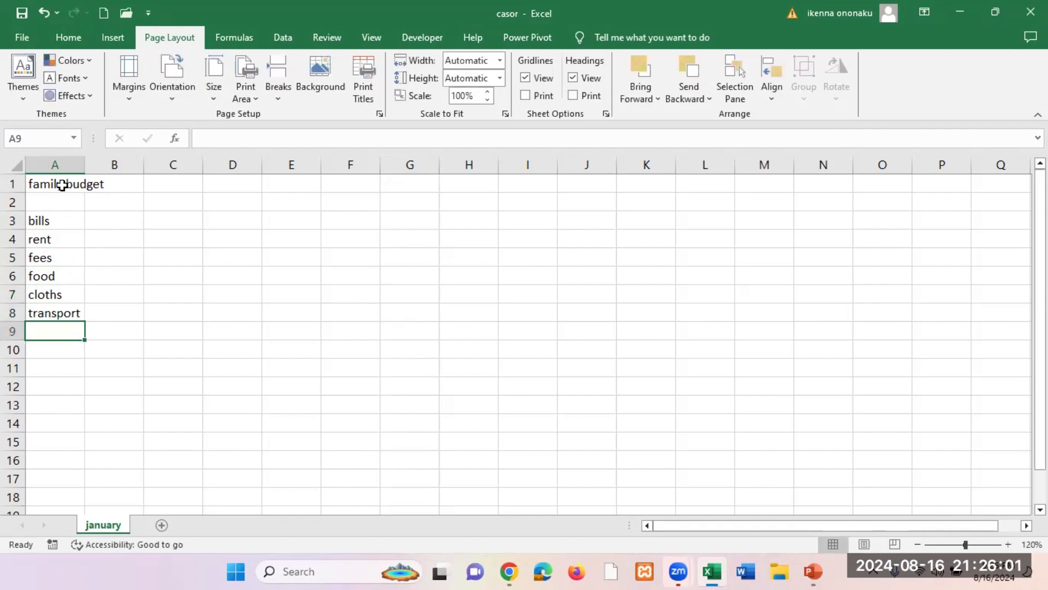
Enter the month headings jan, feb, mar and april across cells B3 to E3, beside the bills heading
click(108, 226)
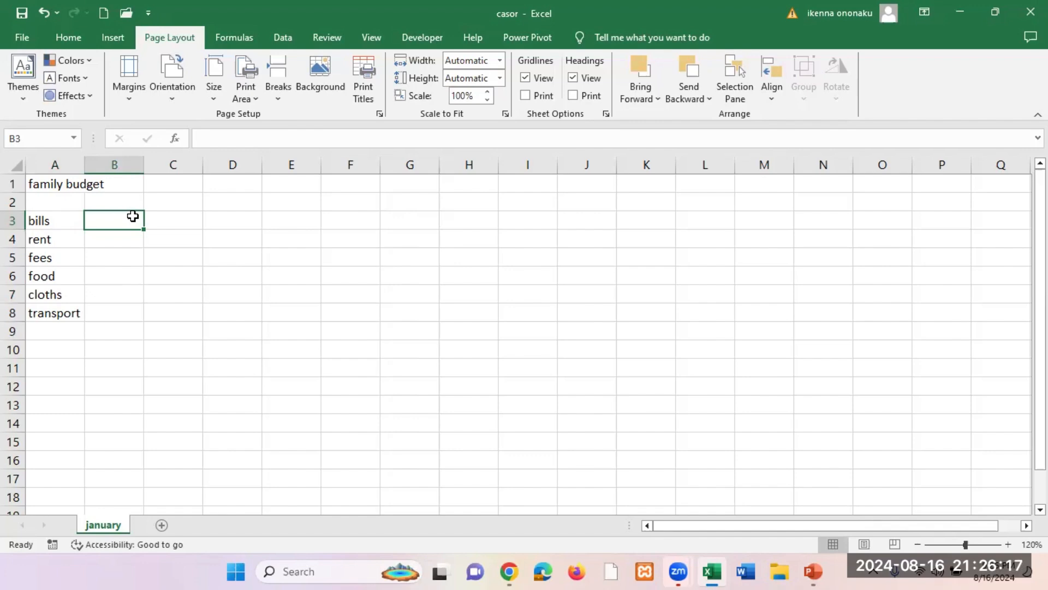
text(jan)
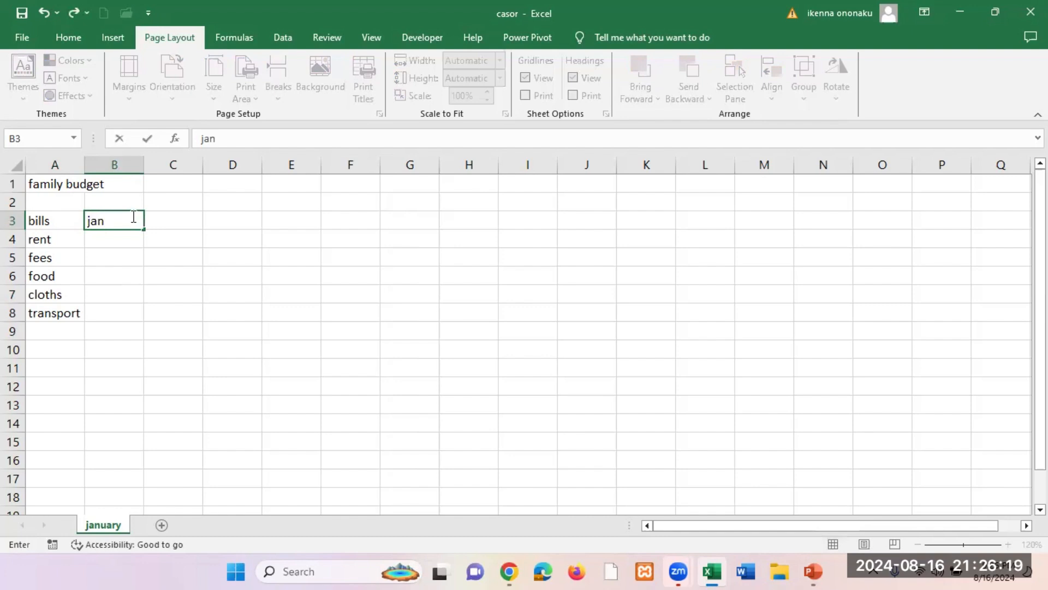
key(Tab)
text(feb)
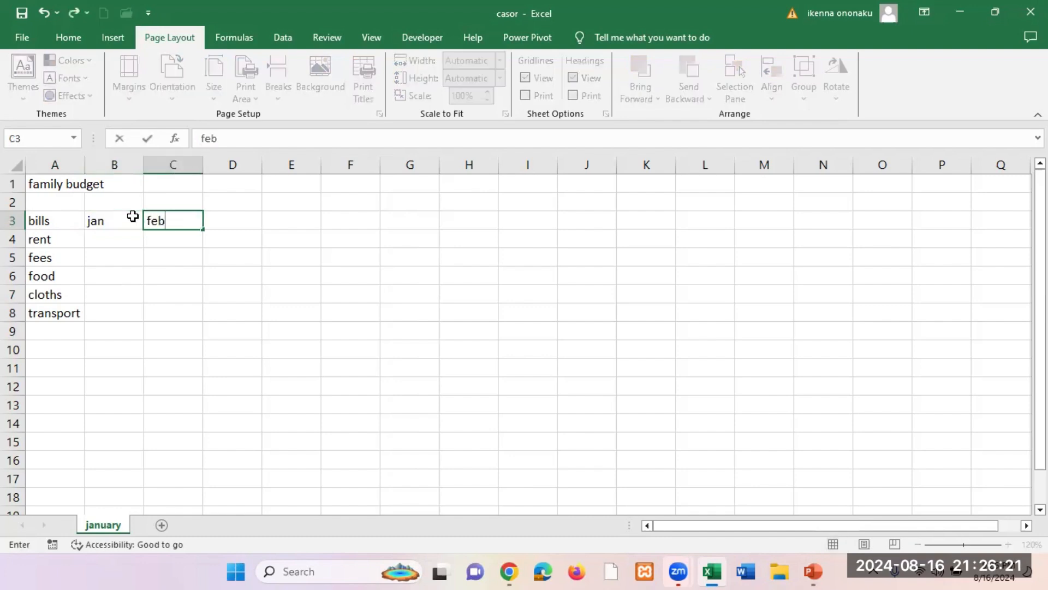
key(Tab)
text(ma)
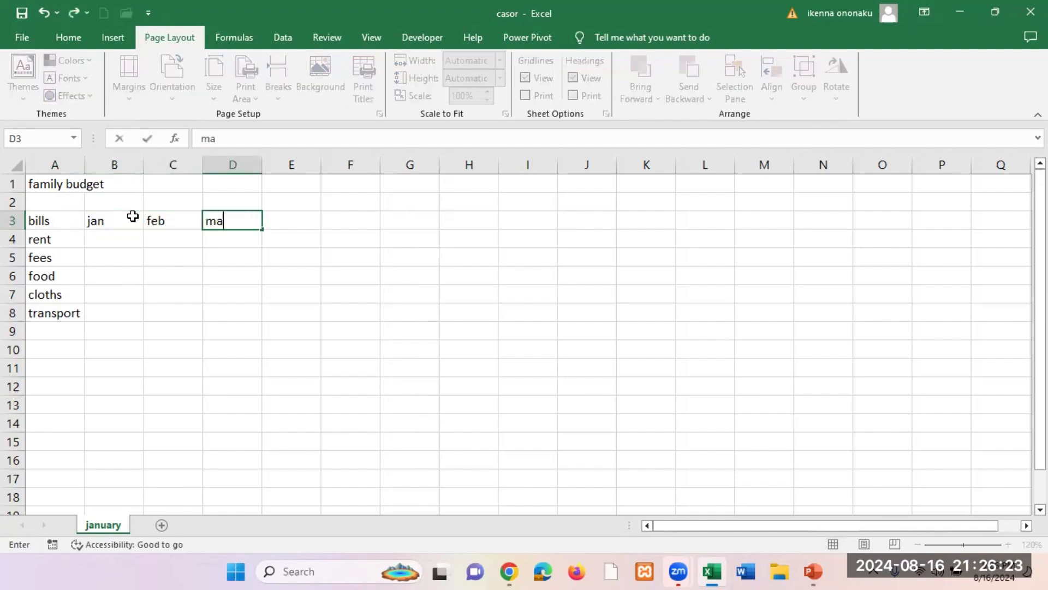
text(r)
key(Tab)
text(april)
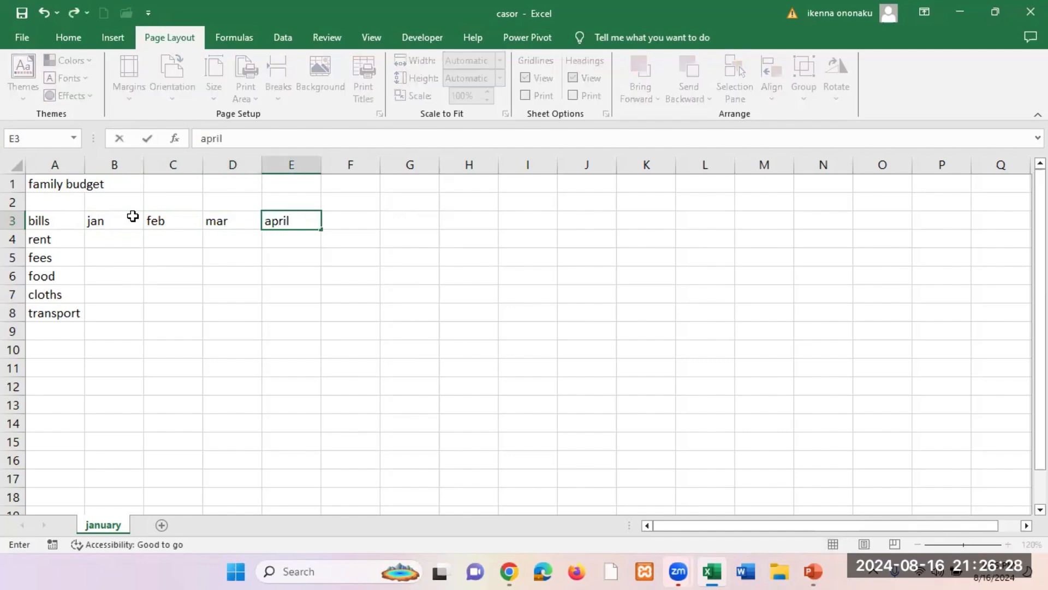
key(Return)
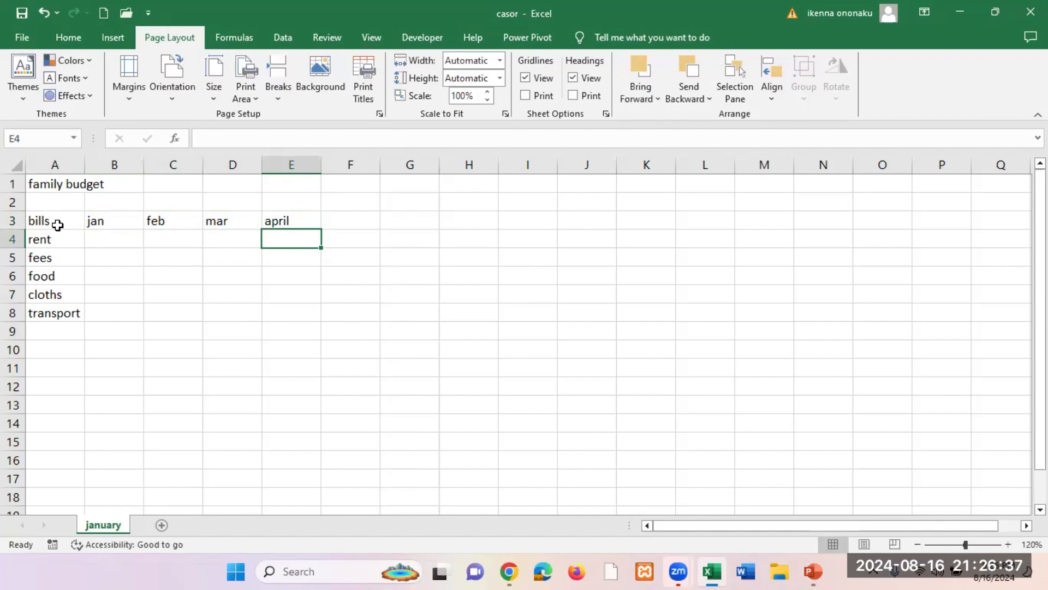
Enter the sample text sfdfs in the empty cell J5 and clear that cell again
click(115, 234)
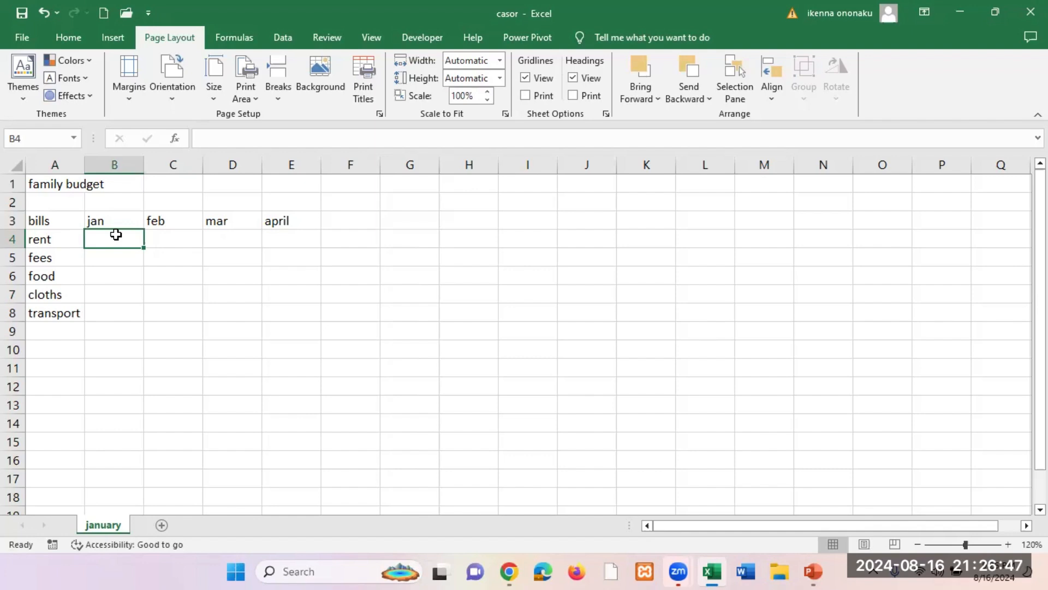
click(587, 256)
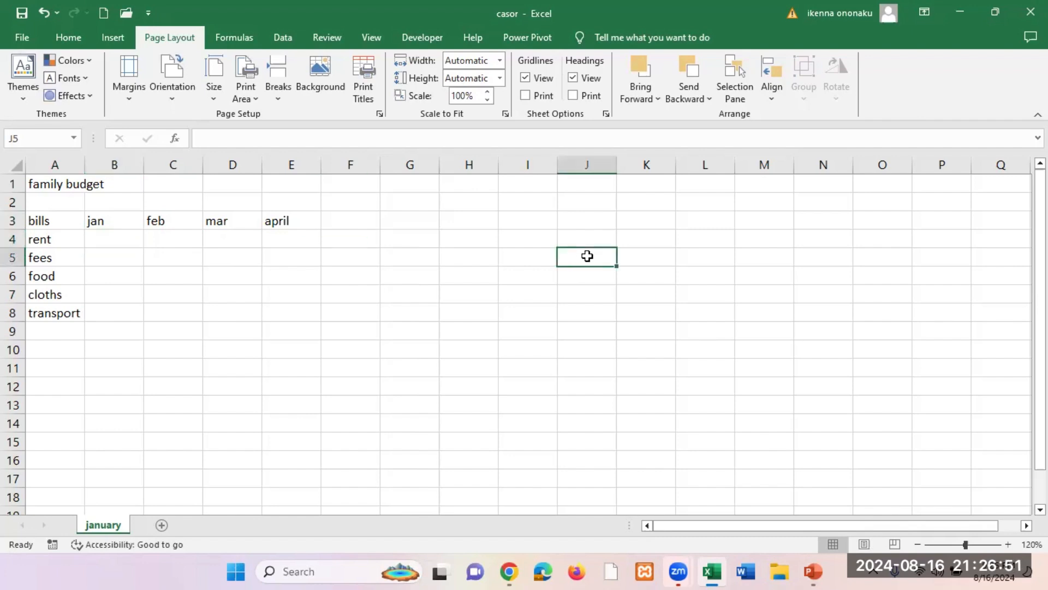
text(sfdfs)
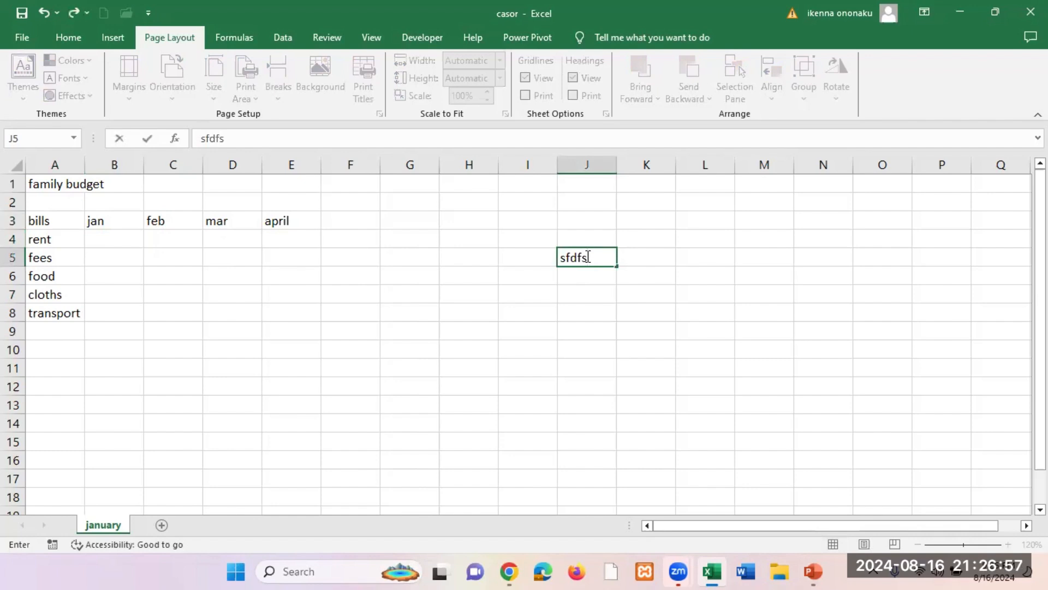
key(Return)
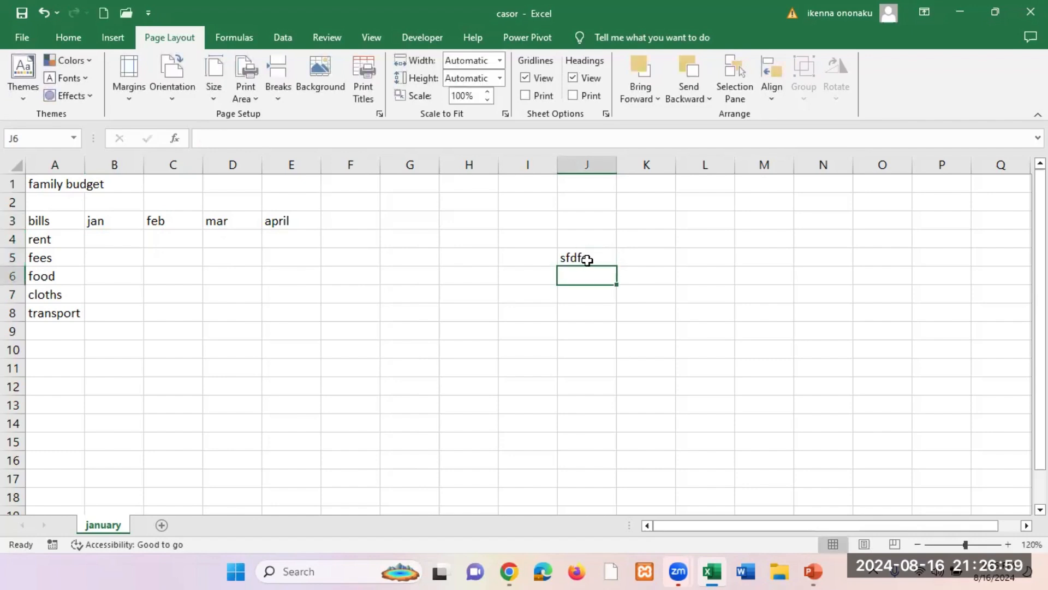
click(586, 259)
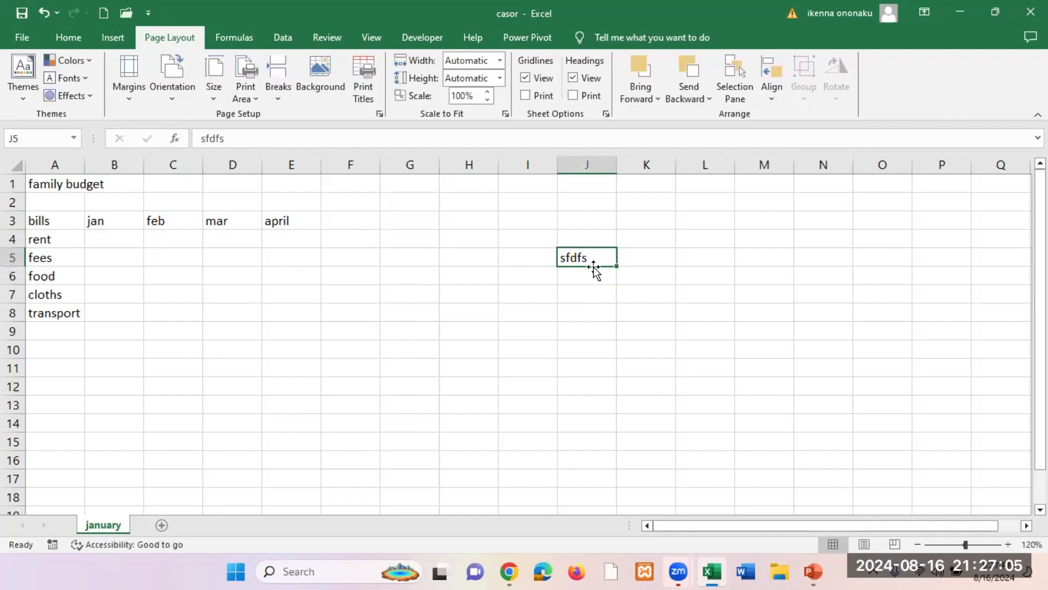
mouse_move(593, 266)
mouse_down()
mouse_move(594, 300)
mouse_move(593, 261)
mouse_up()
key(Delete)
click(514, 255)
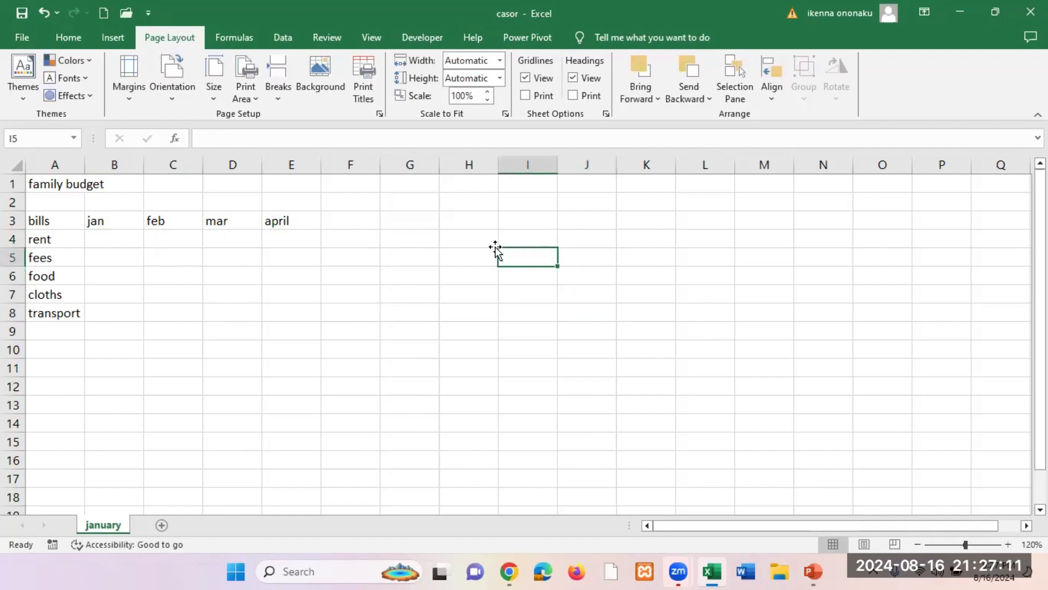
click(58, 276)
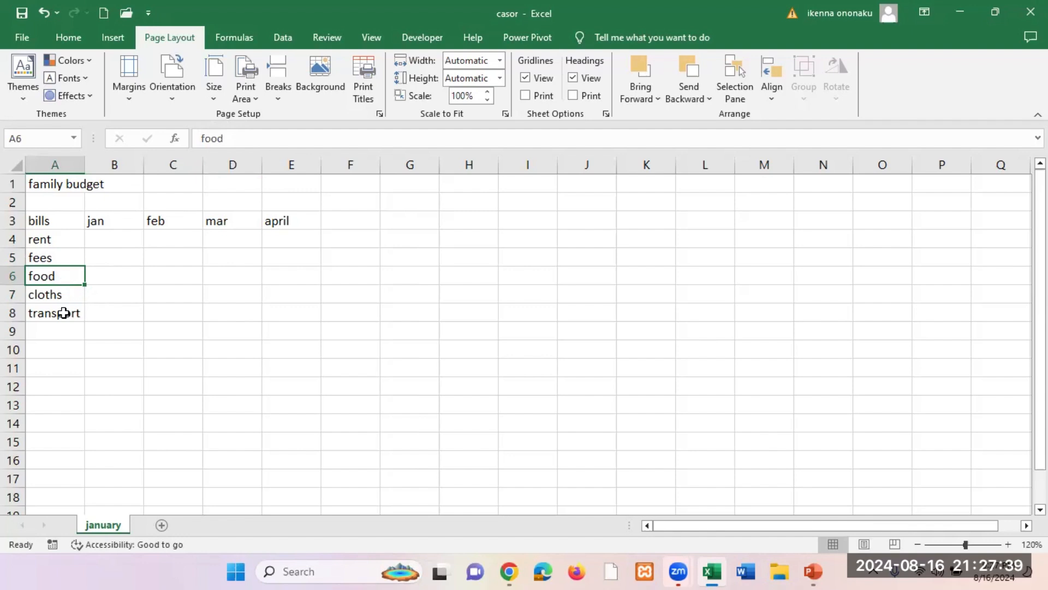
click(63, 330)
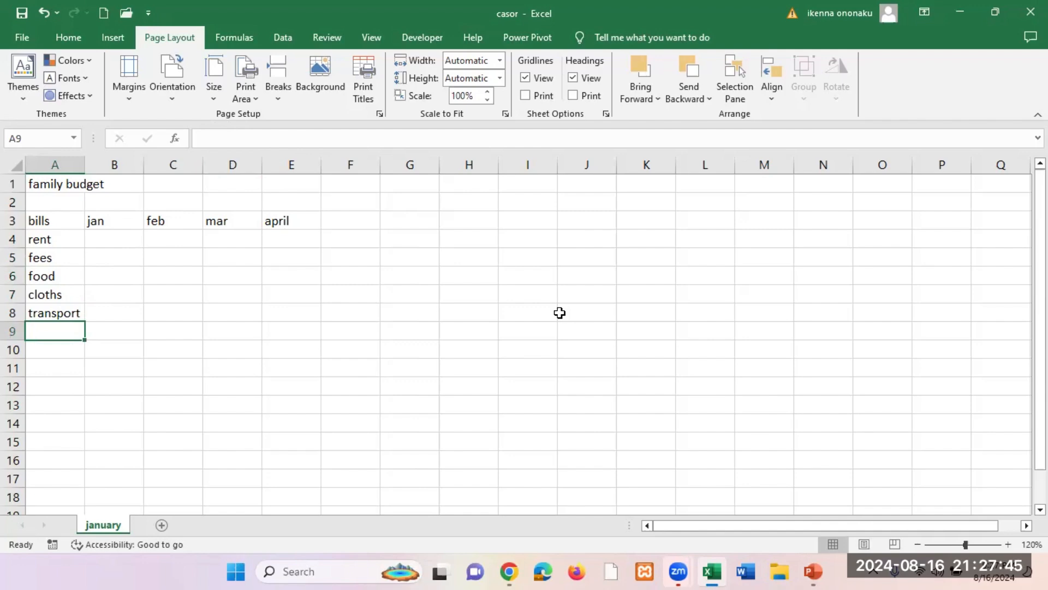
Add the entry rise to the bills list in cell A9, below transport
text(r)
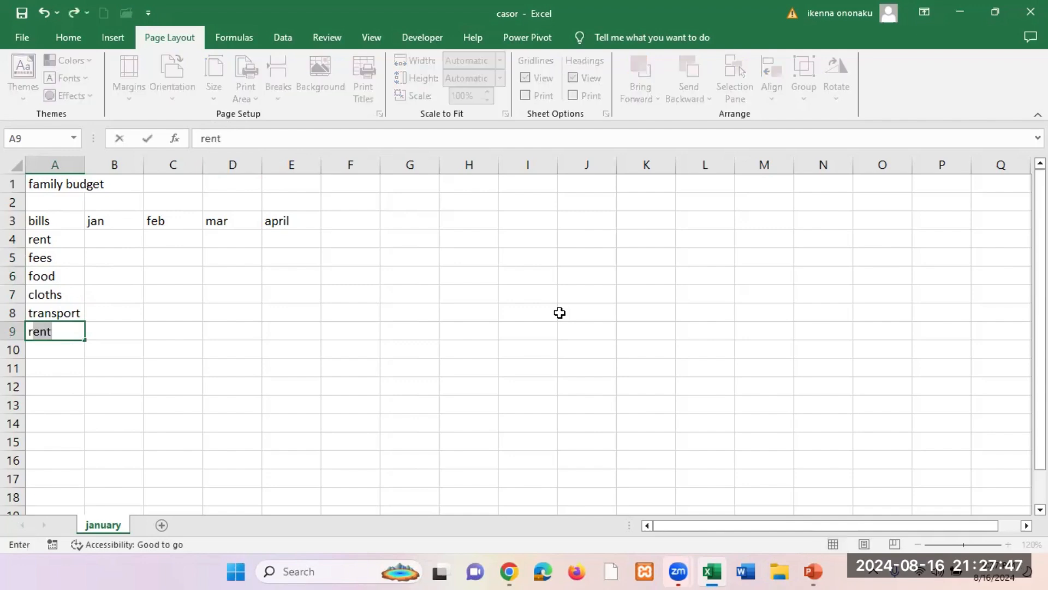
text(ise)
key(Return)
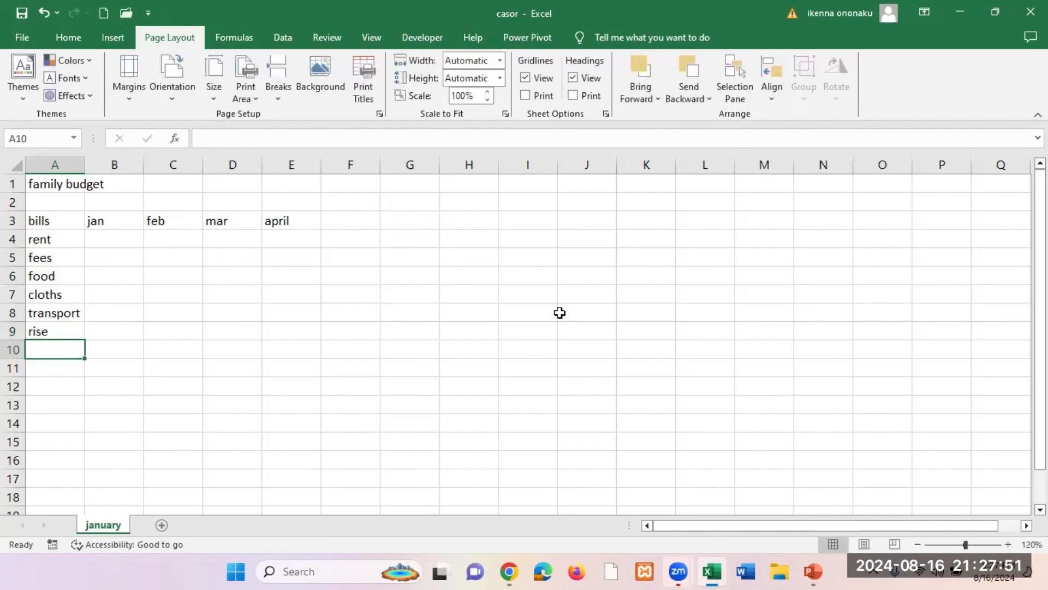
Correct the last bill in cell A9 so that it reads rice
click(64, 335)
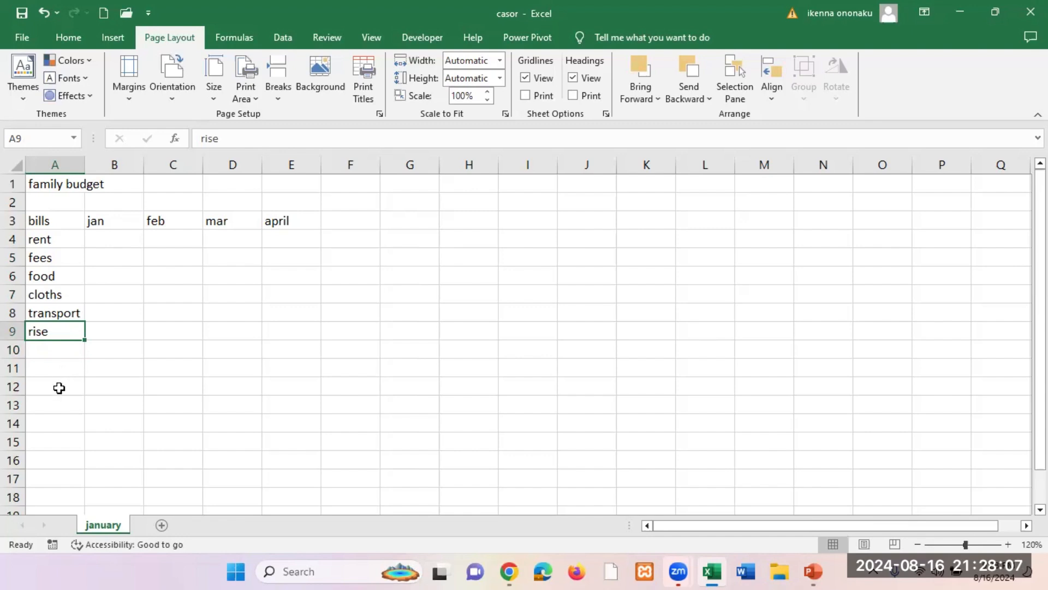
click(62, 351)
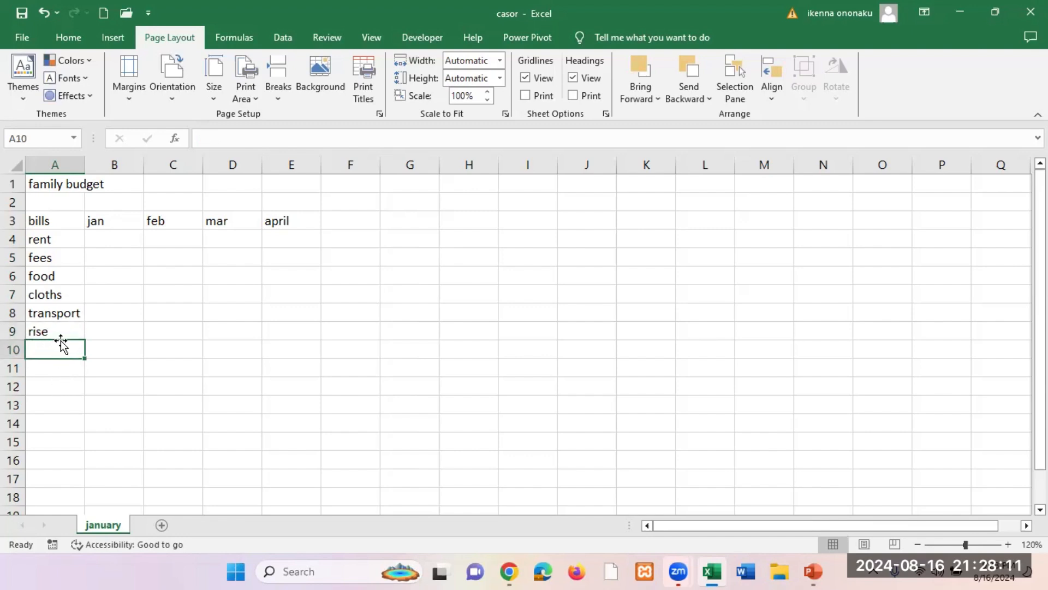
click(65, 332)
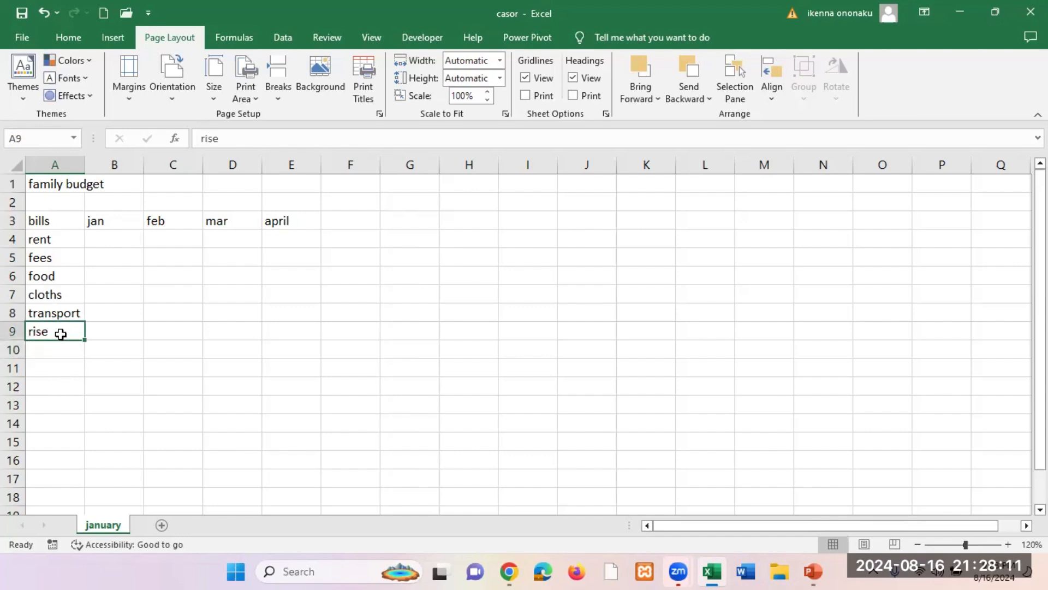
click(212, 139)
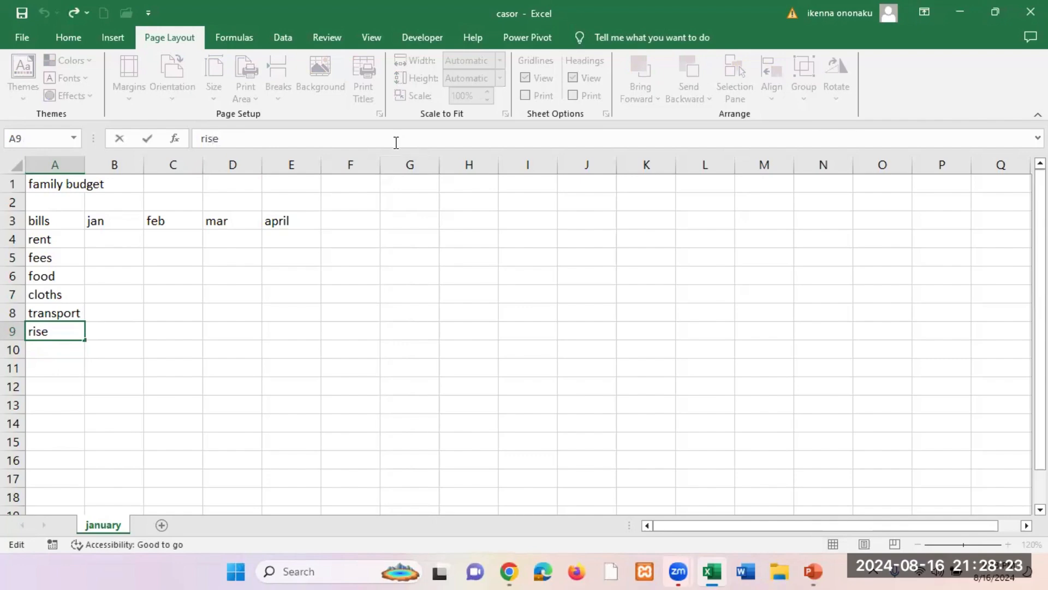
key(BackSpace)
text(c)
key(Return)
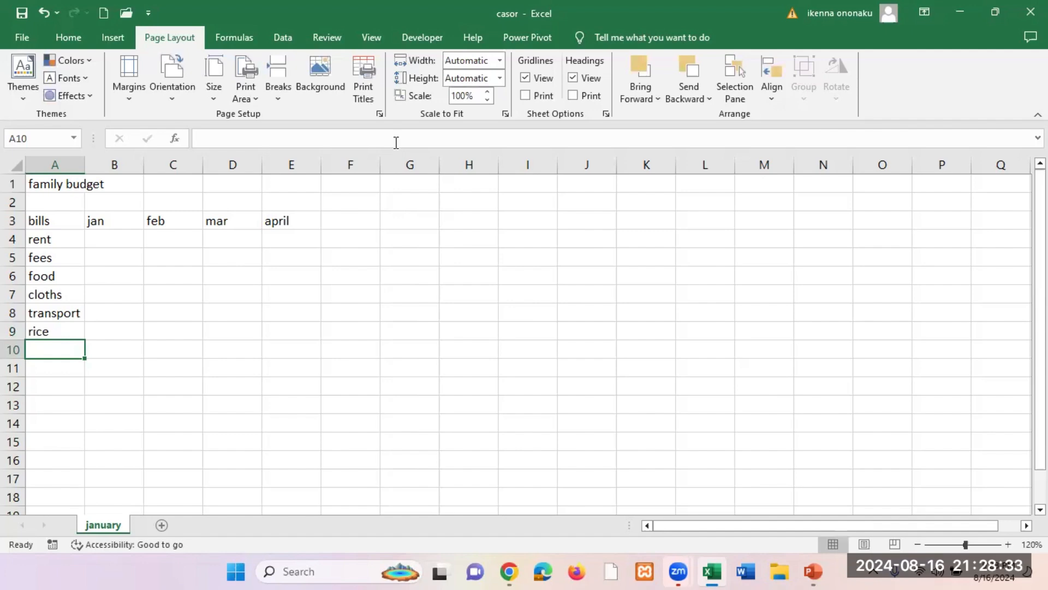
click(70, 335)
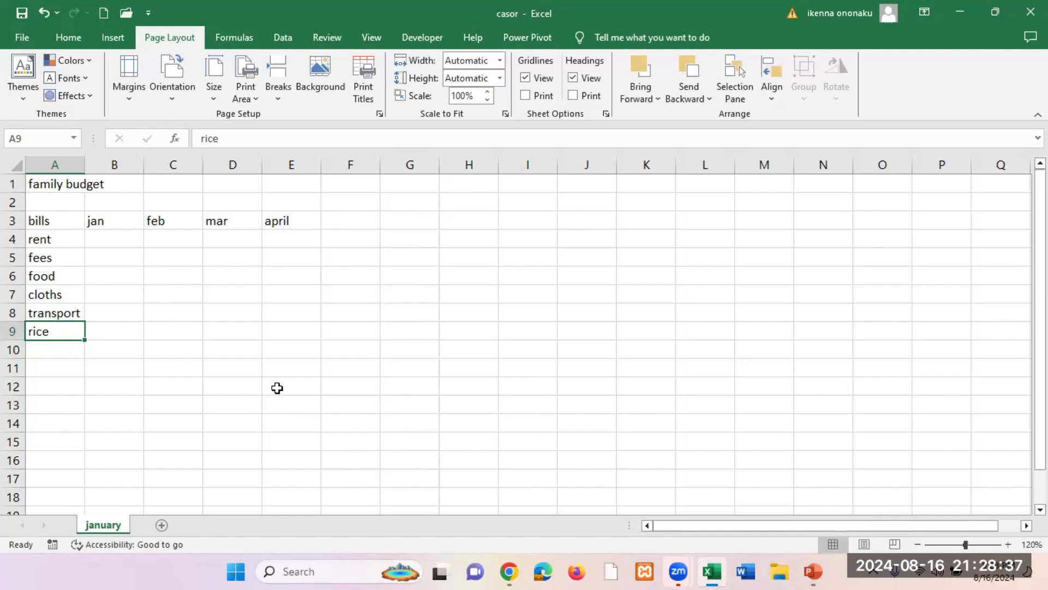
click(138, 419)
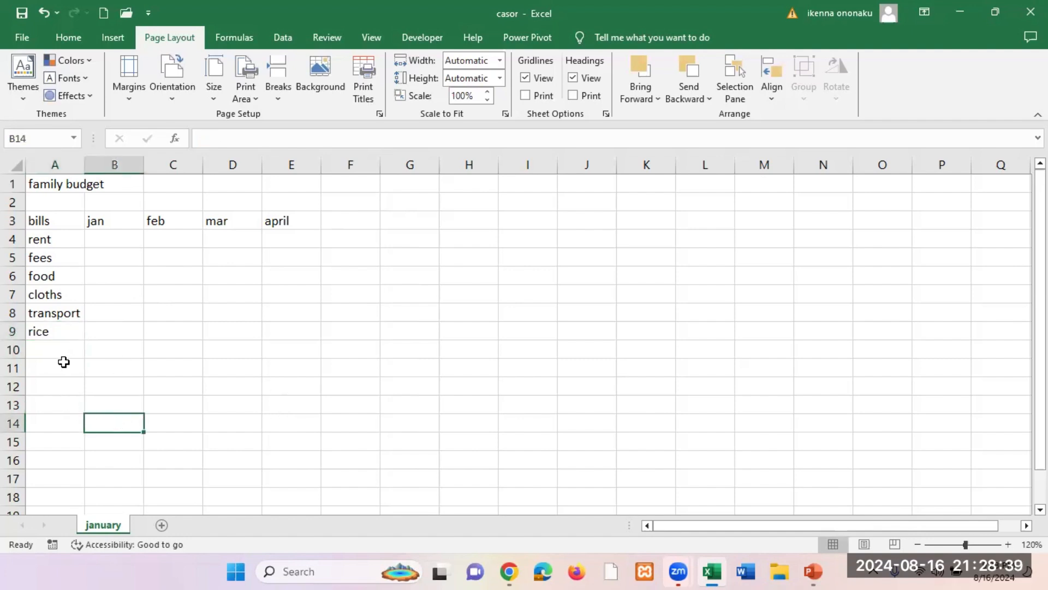
click(57, 334)
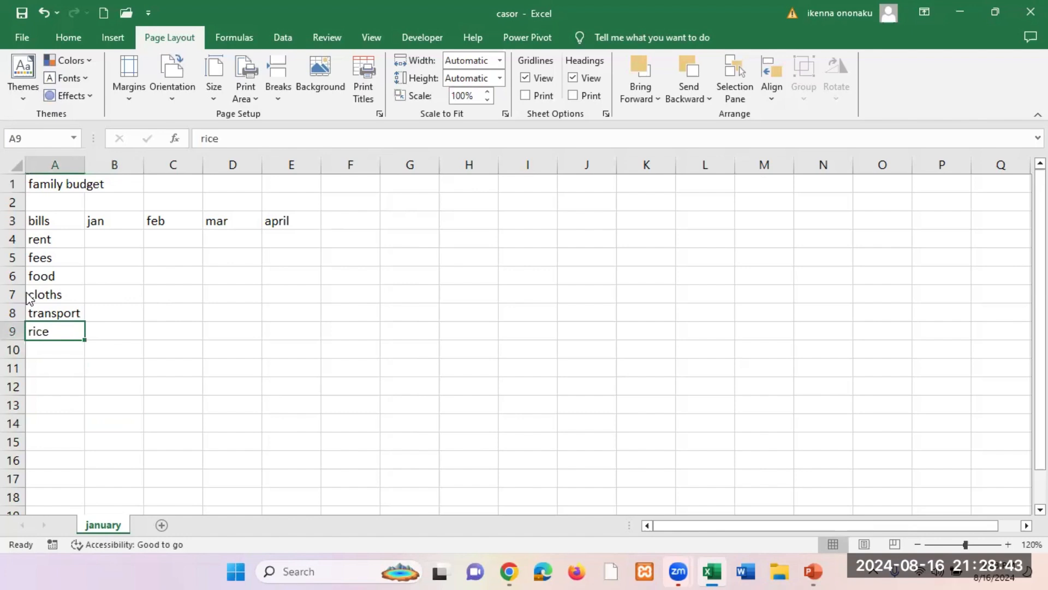
double_click(66, 334)
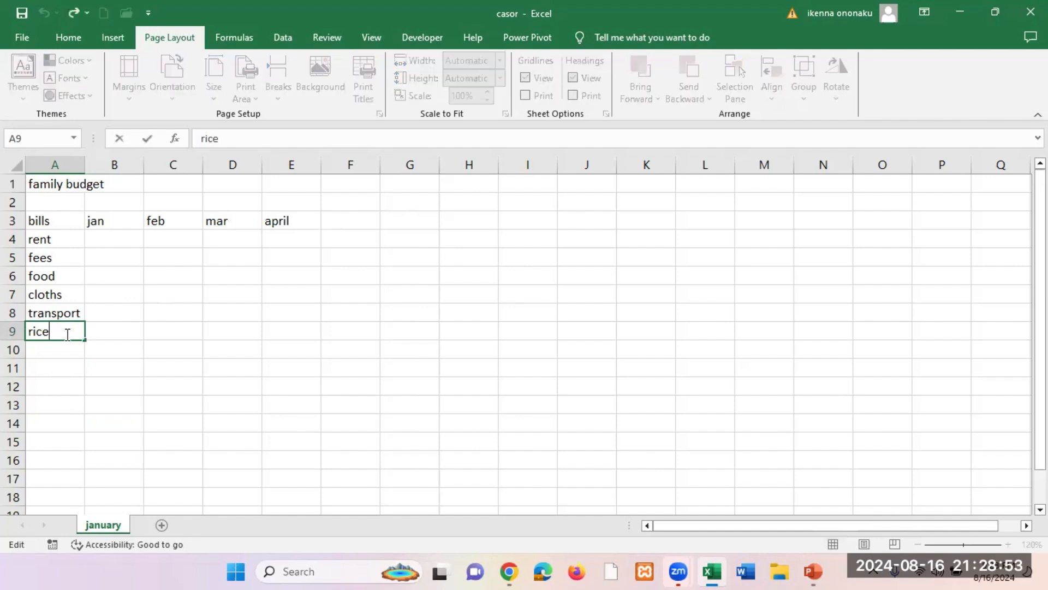
click(270, 400)
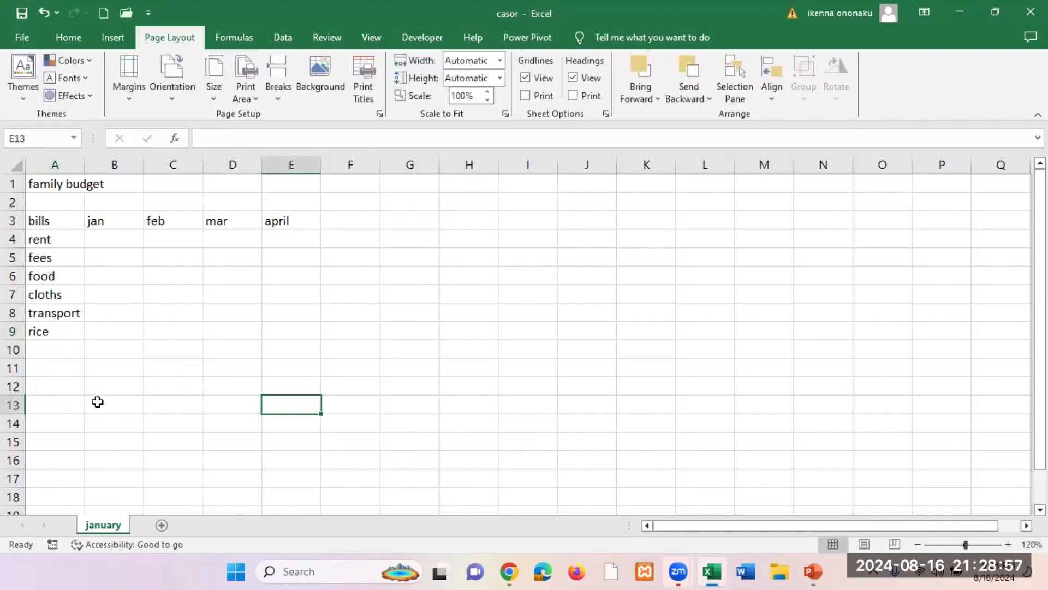
Edit the text directly inside cell A9 so that it reads rise
click(64, 337)
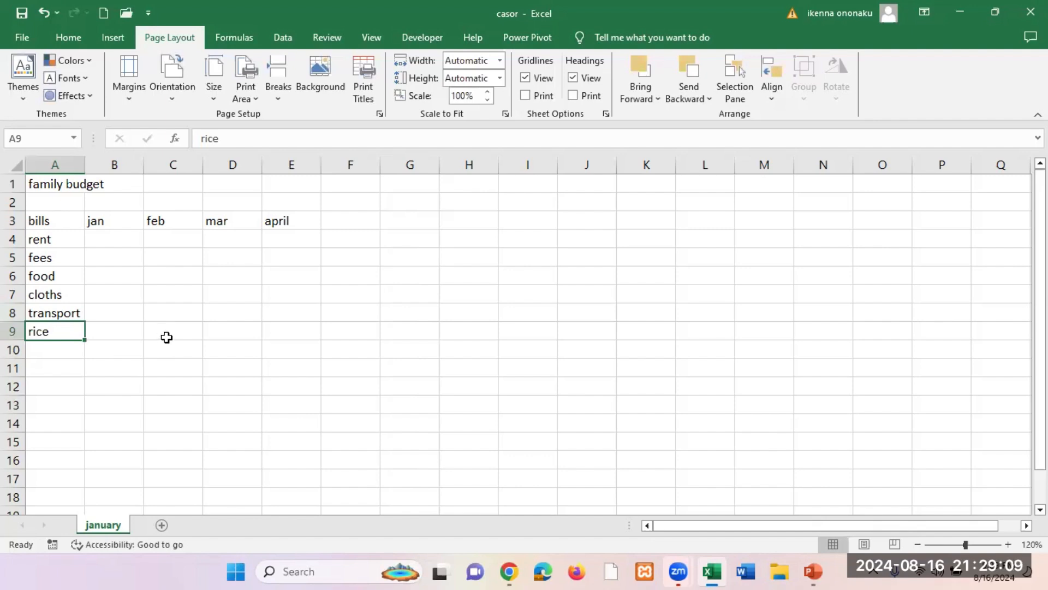
double_click(61, 331)
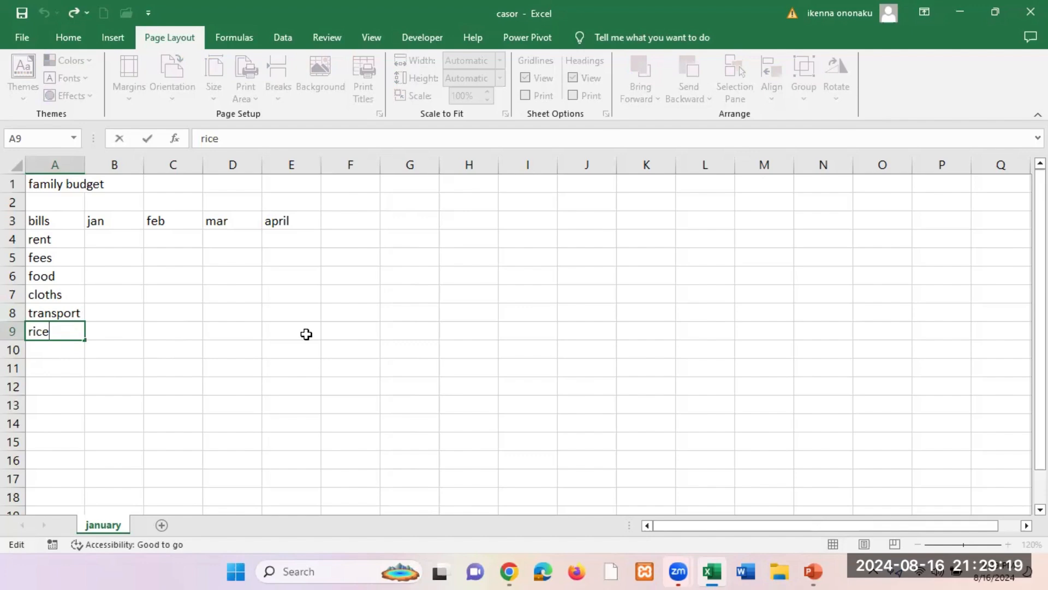
key(Left)
key(BackSpace)
text(s)
key(Return)
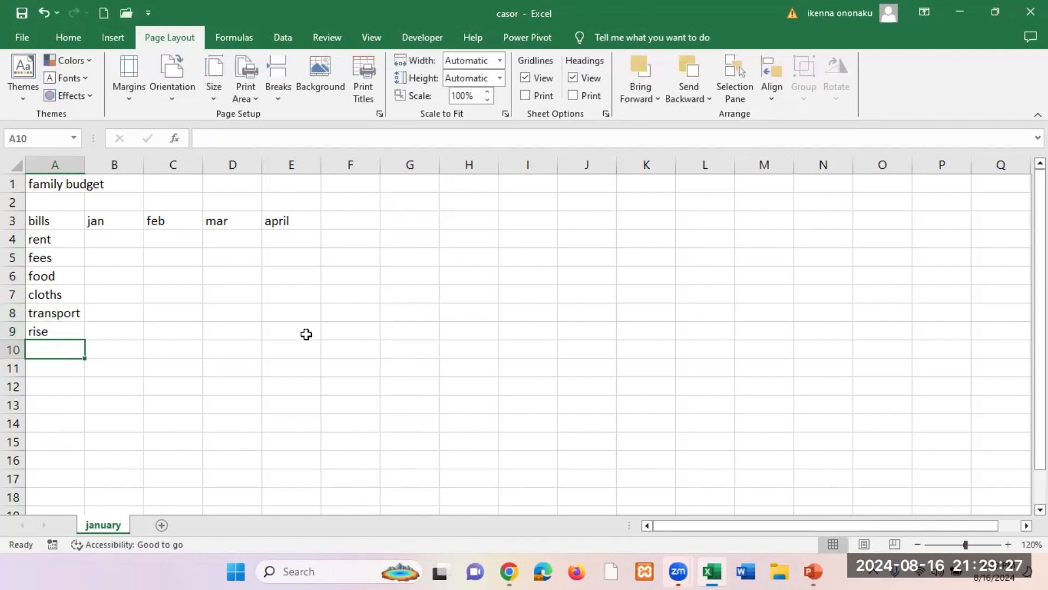
Change the s in cell A9 to c within the cell, making the bill rice
click(63, 329)
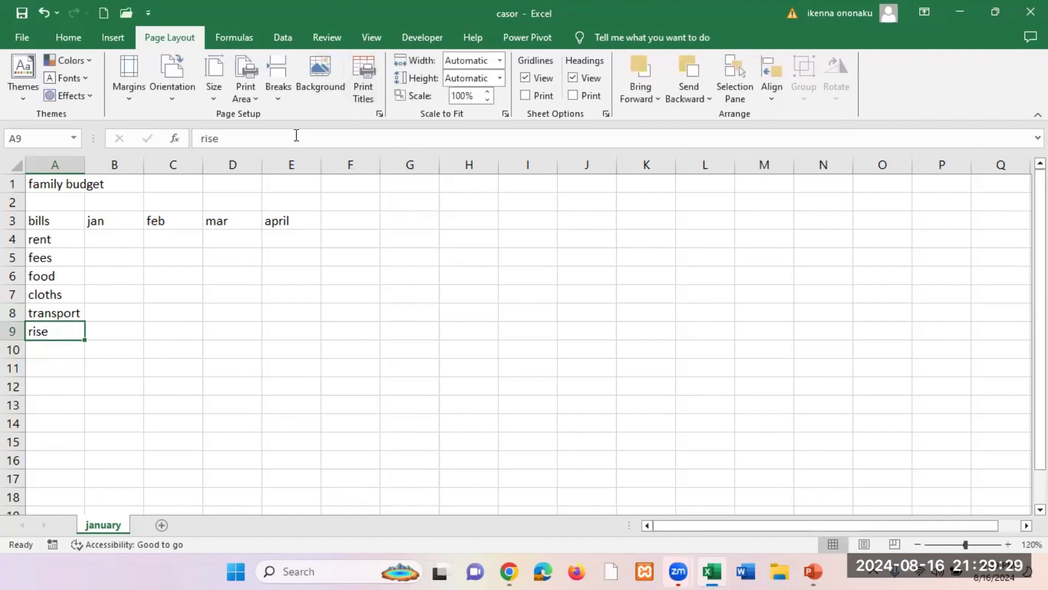
double_click(60, 331)
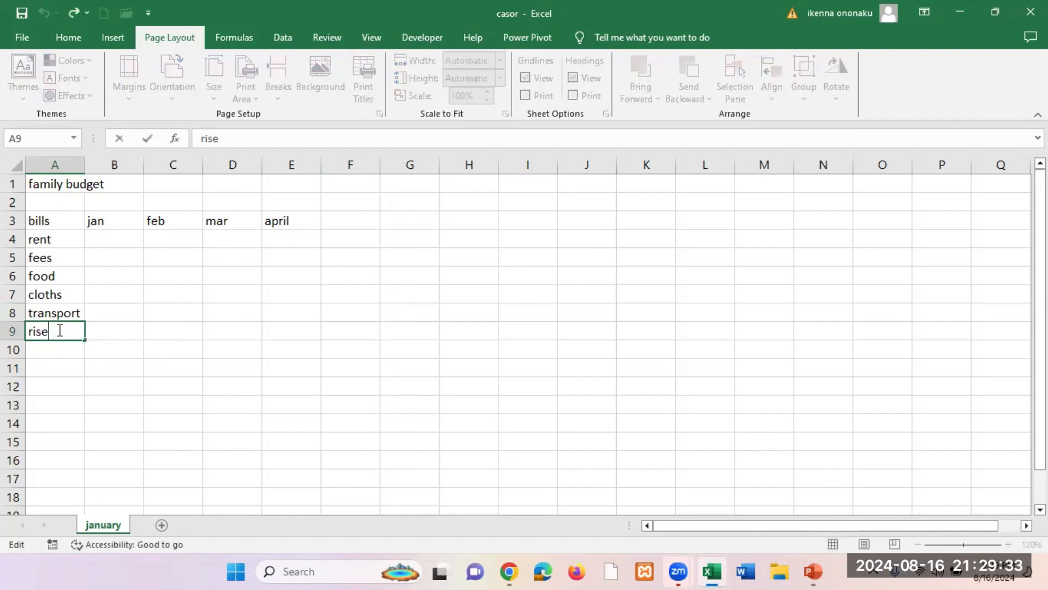
key(Left)
key(BackSpace)
text(c)
key(Return)
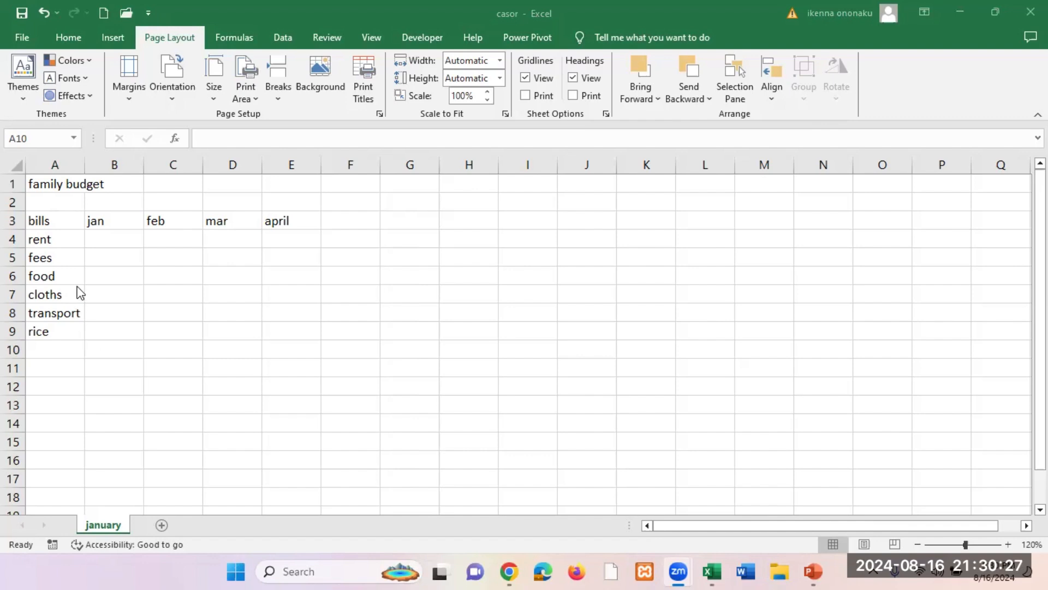
Enter the jan amounts 2000 for rent in B4 and 2300 for fees in B5
click(119, 240)
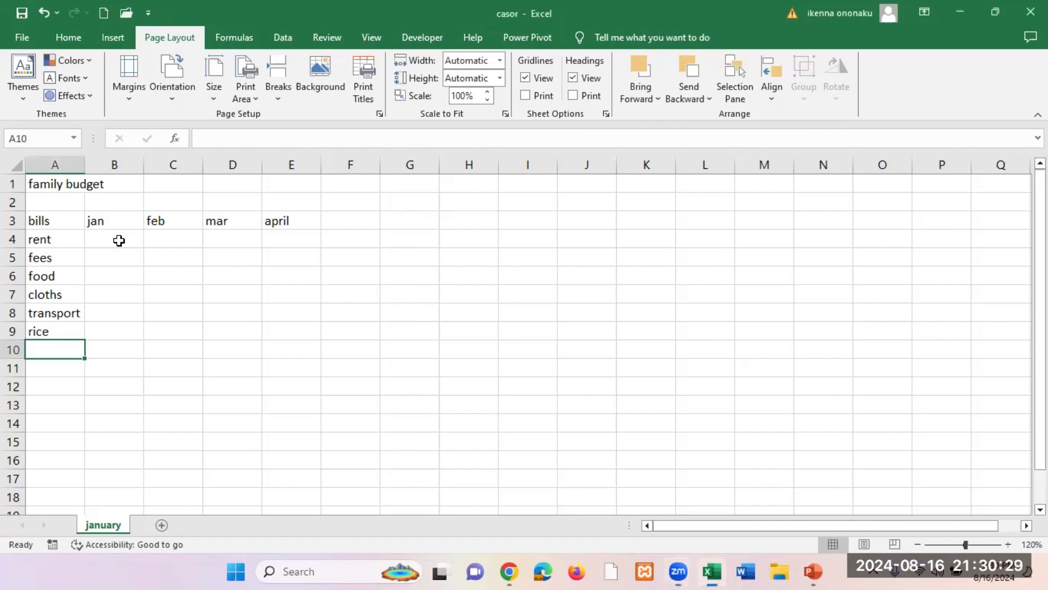
click(118, 240)
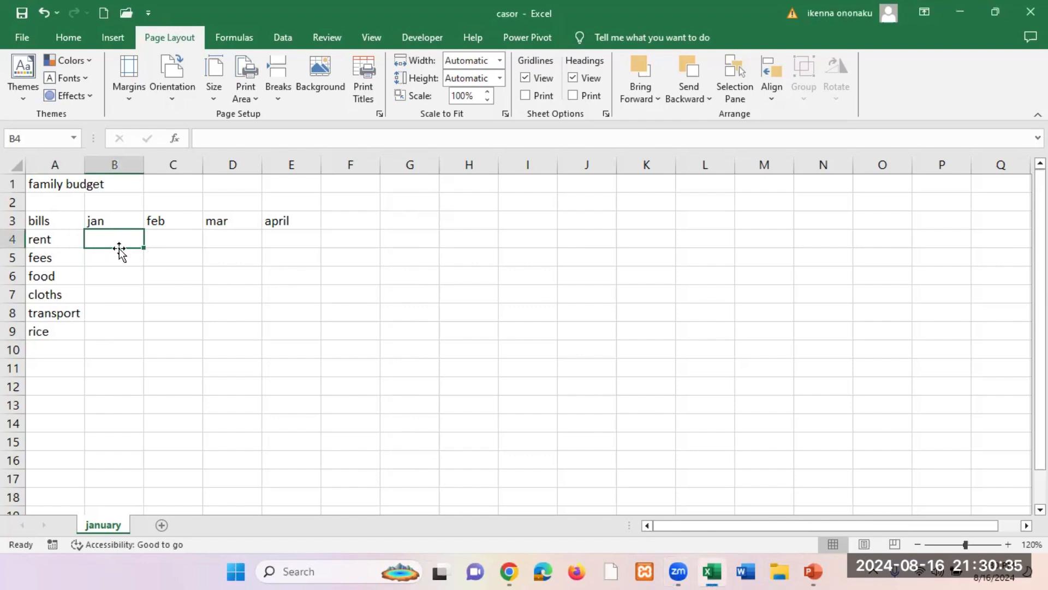
text(20)
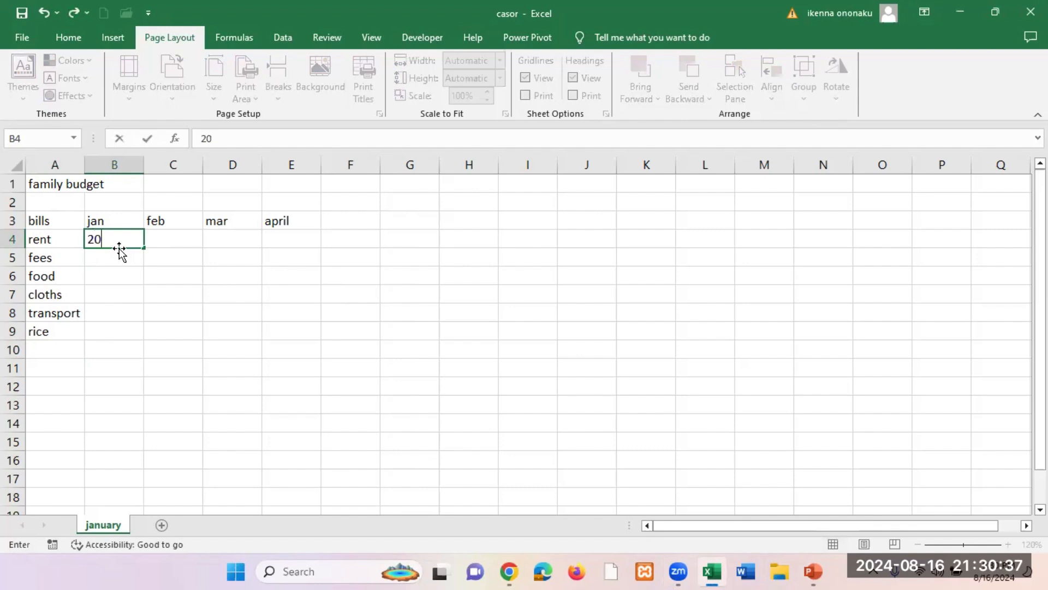
text(00)
click(120, 256)
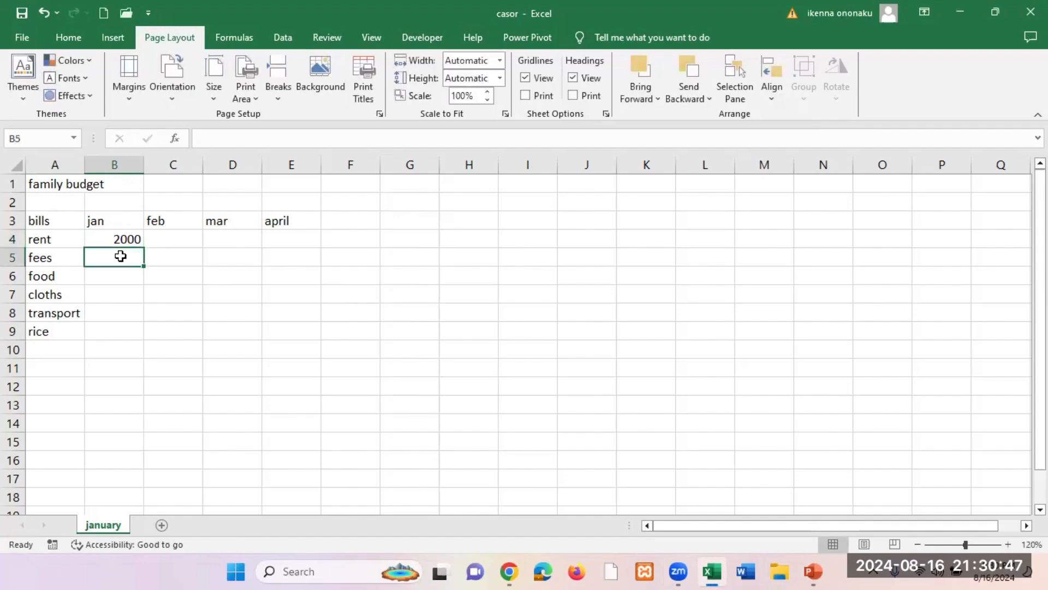
text(2300)
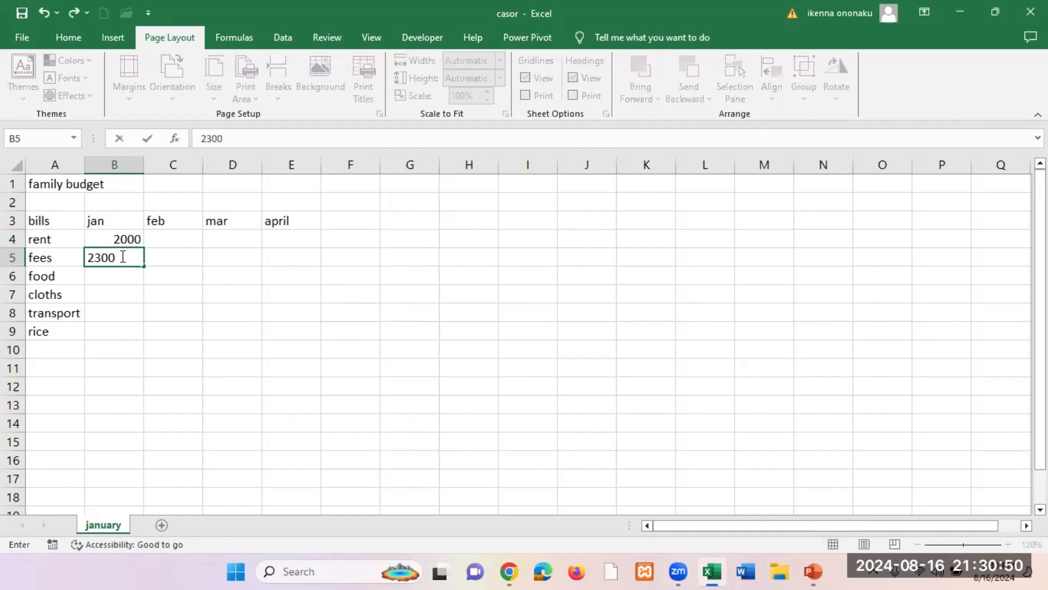
key(Return)
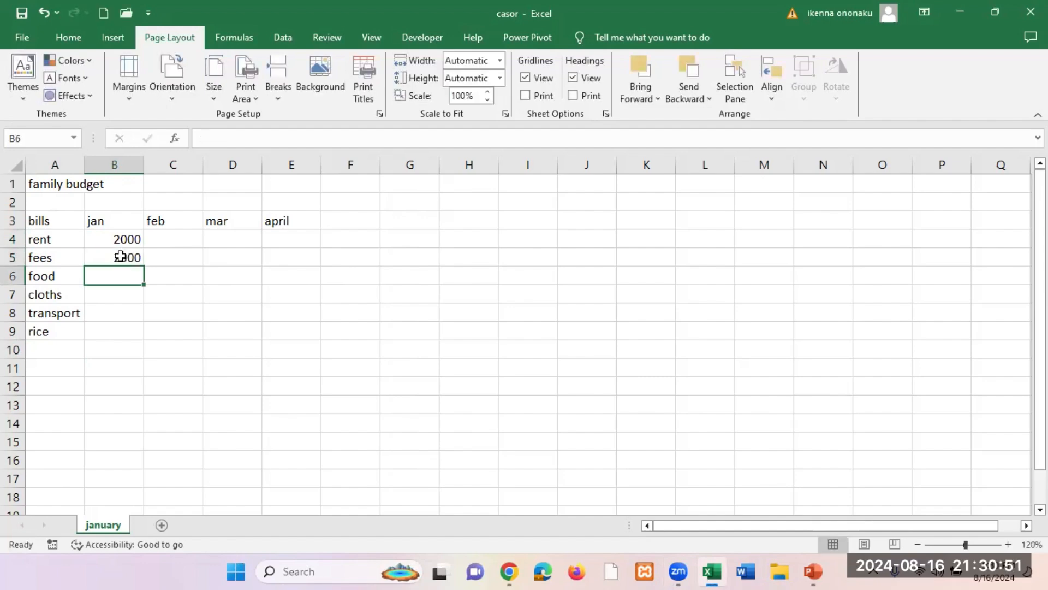
Enter the jan amounts 4500 for food in B6 and 2300 for cloths in B7
text(4500)
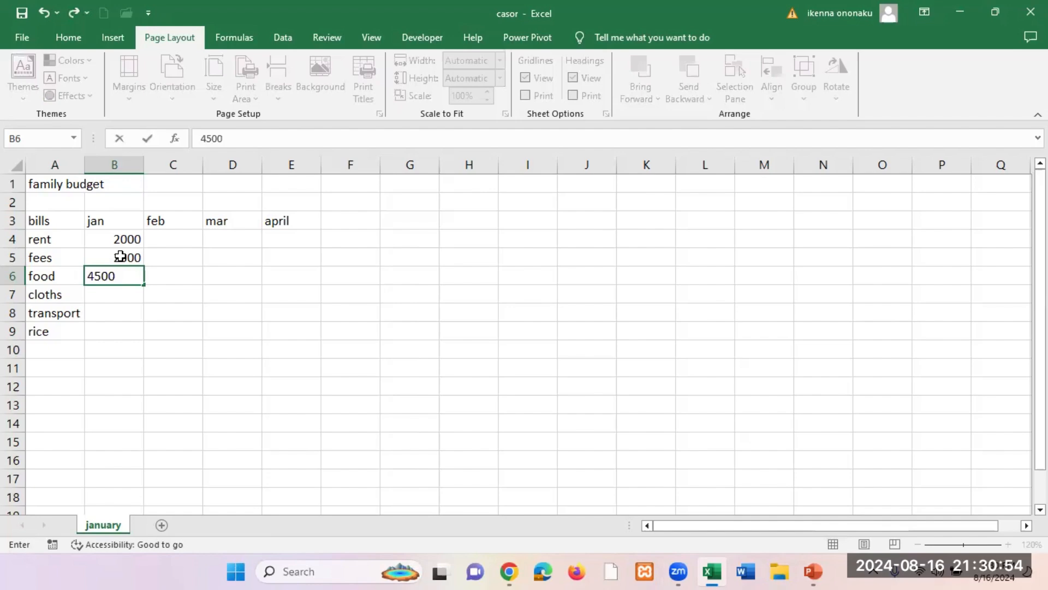
key(Return)
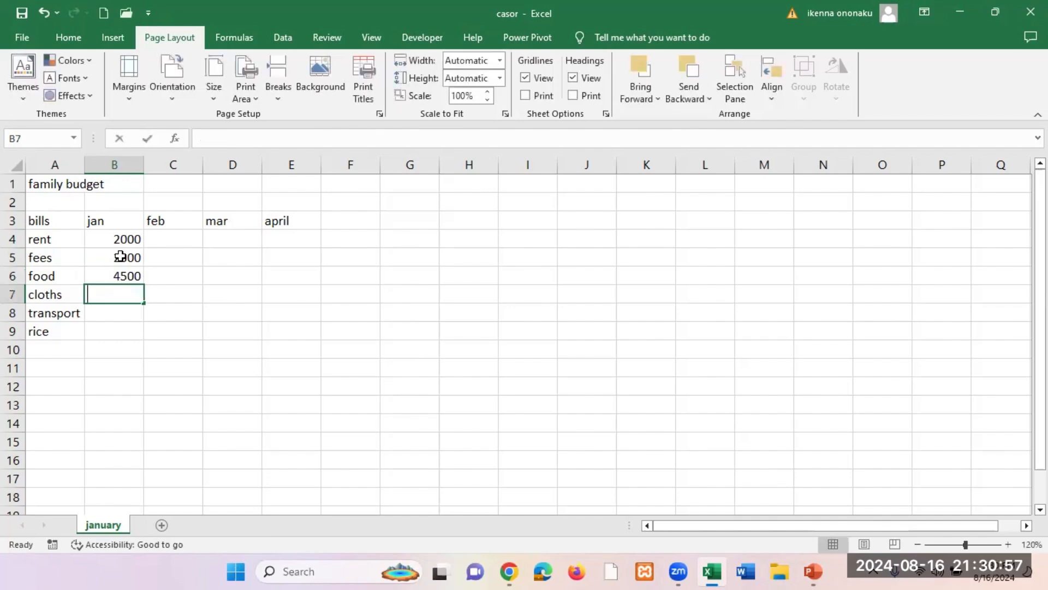
text(2300)
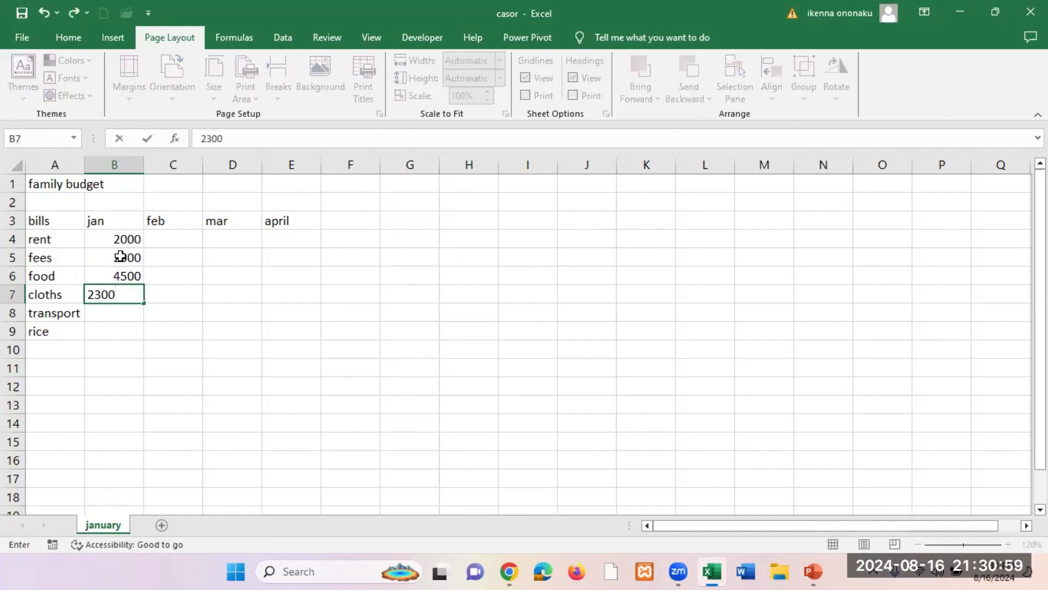
key(Return)
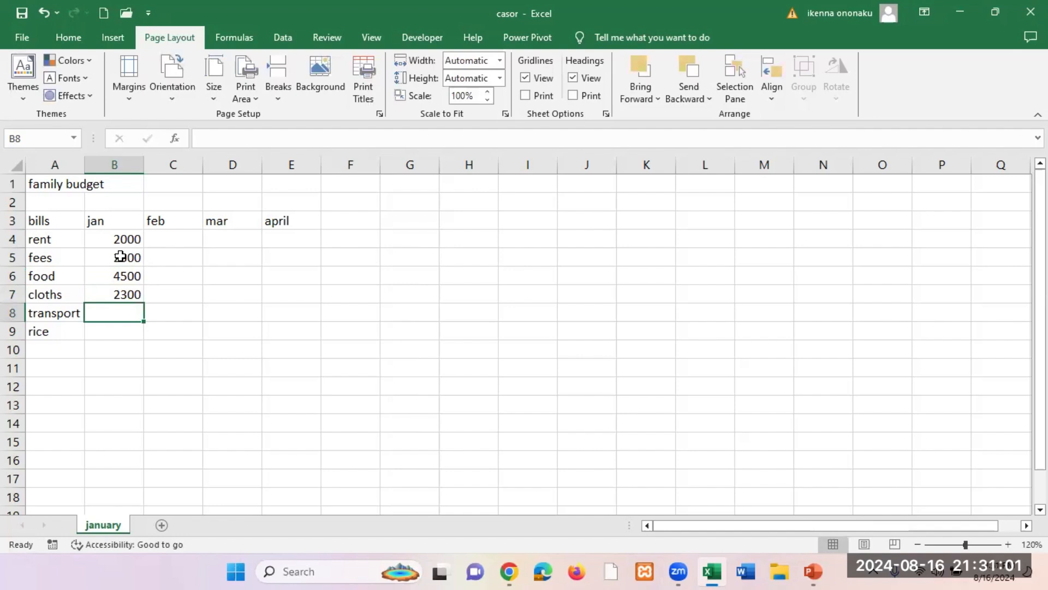
Enter the jan amounts 1200 for transport in B8 and 4500 for rice in B9
text(1200)
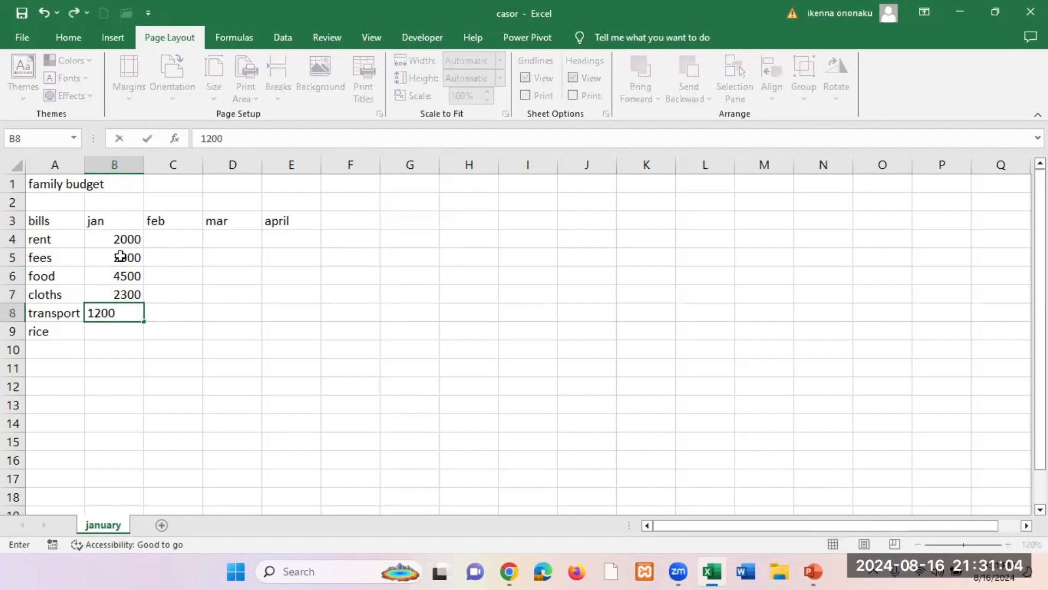
key(Return)
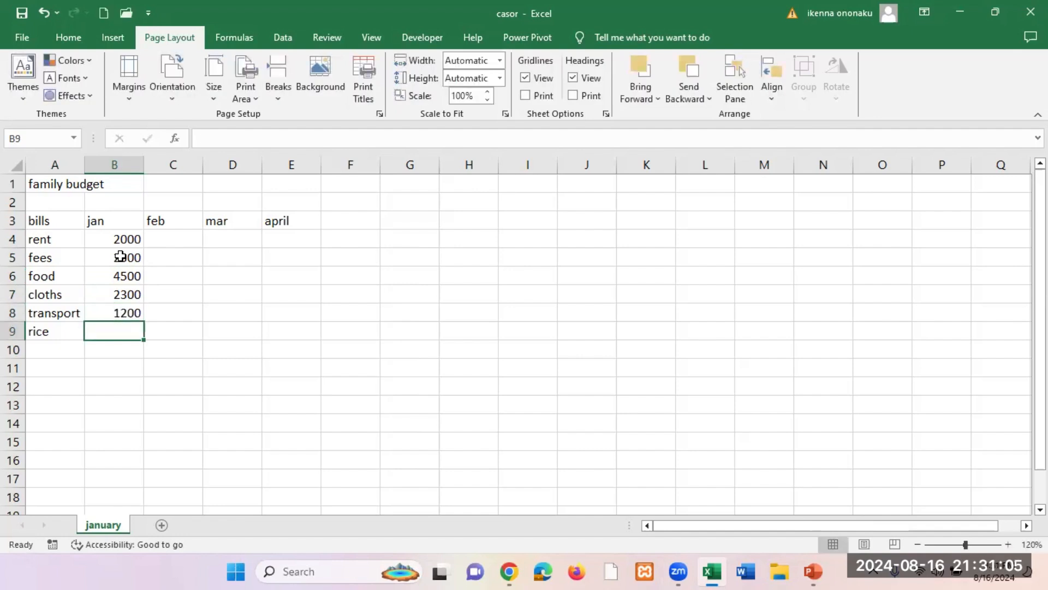
text(4)
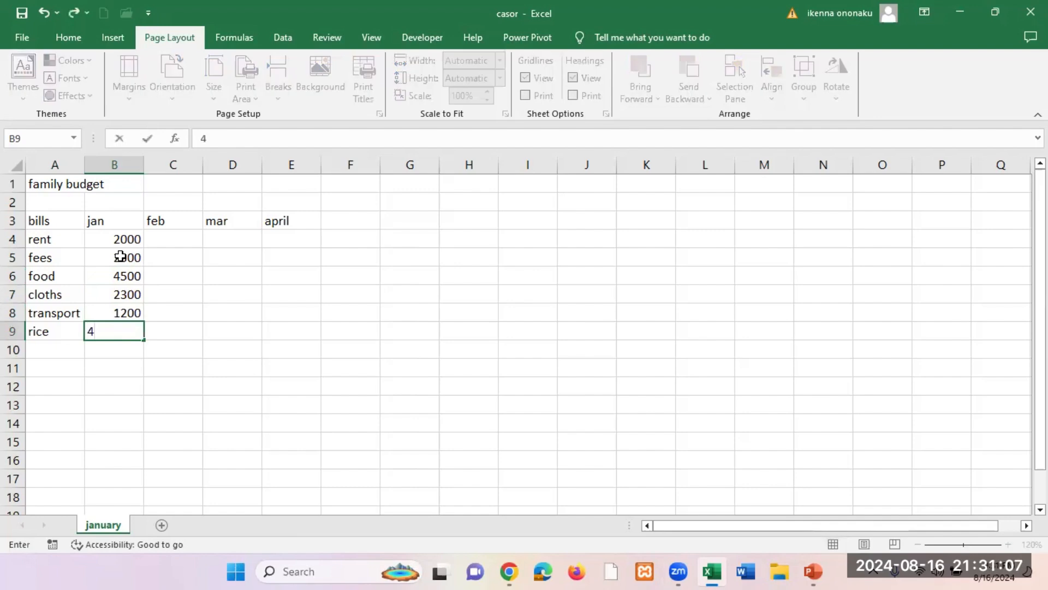
text(500)
key(Return)
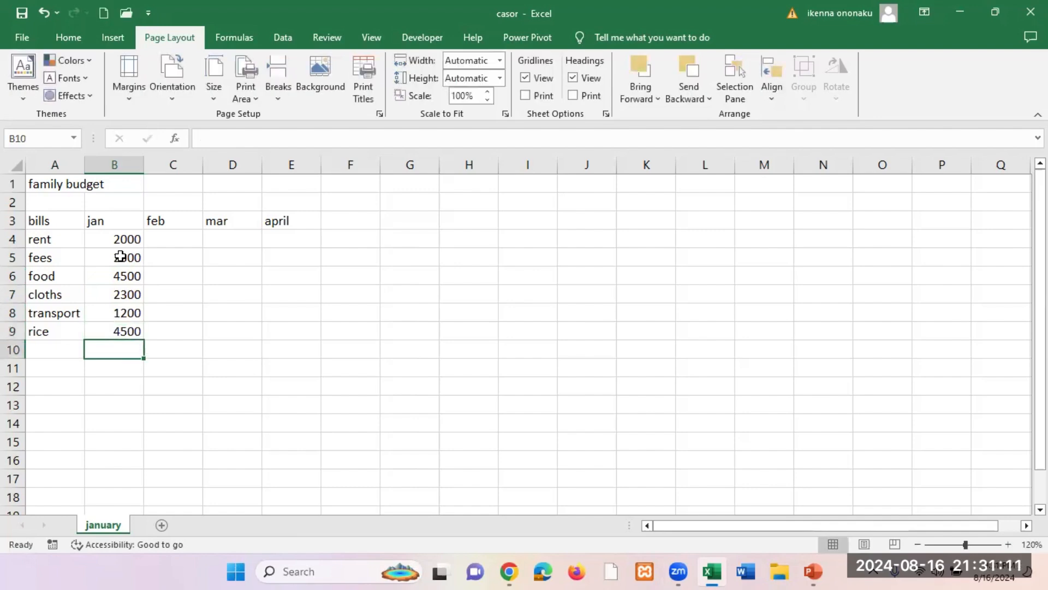
Enter the February amounts for rent, fees and food as 2300, 2400 and 4500 in C4:C6
click(183, 238)
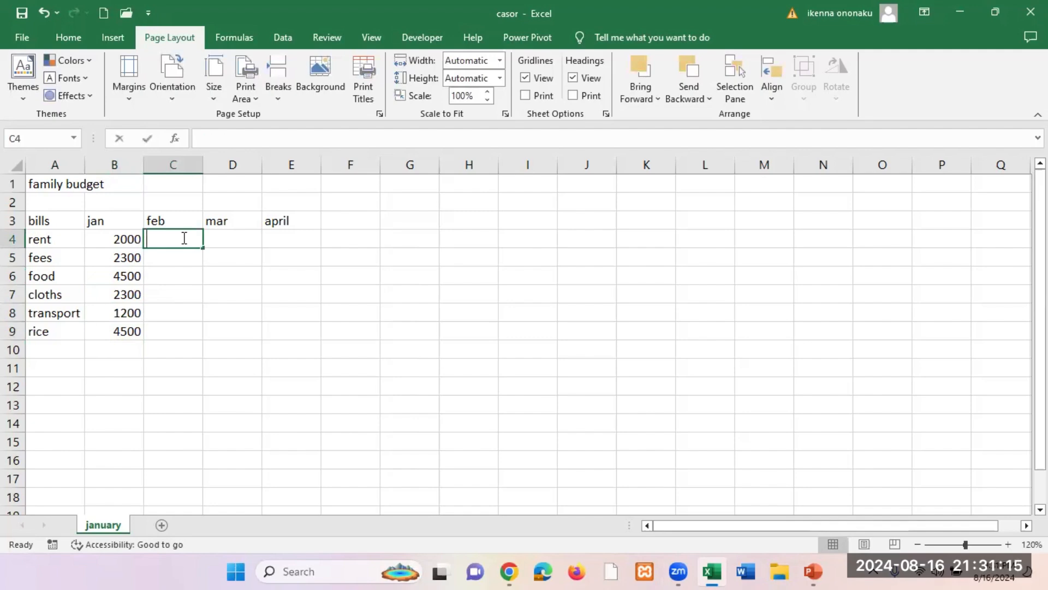
text(2)
key(BackSpace)
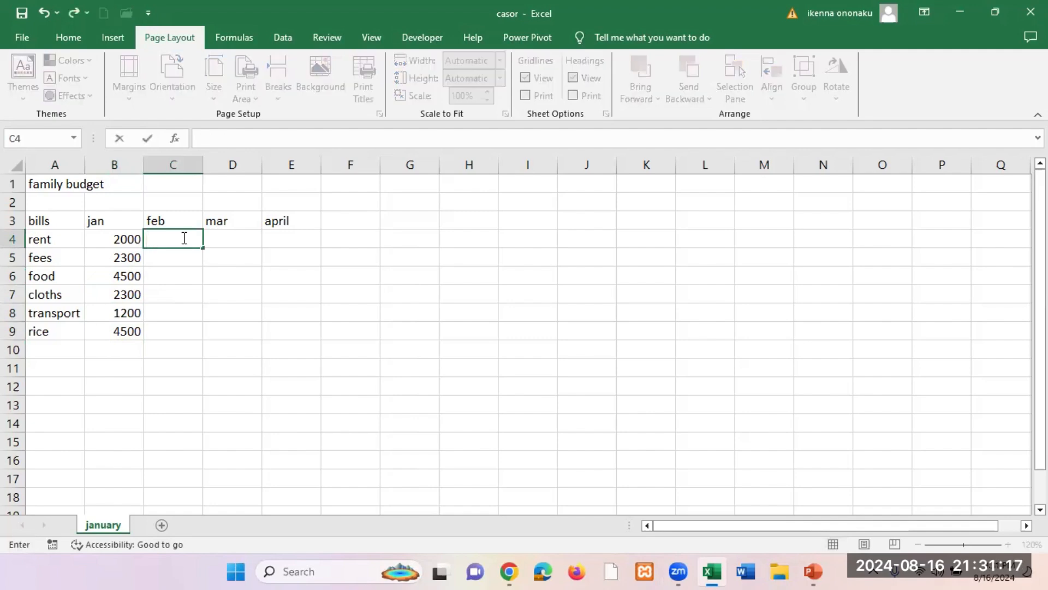
text(2300)
key(Return)
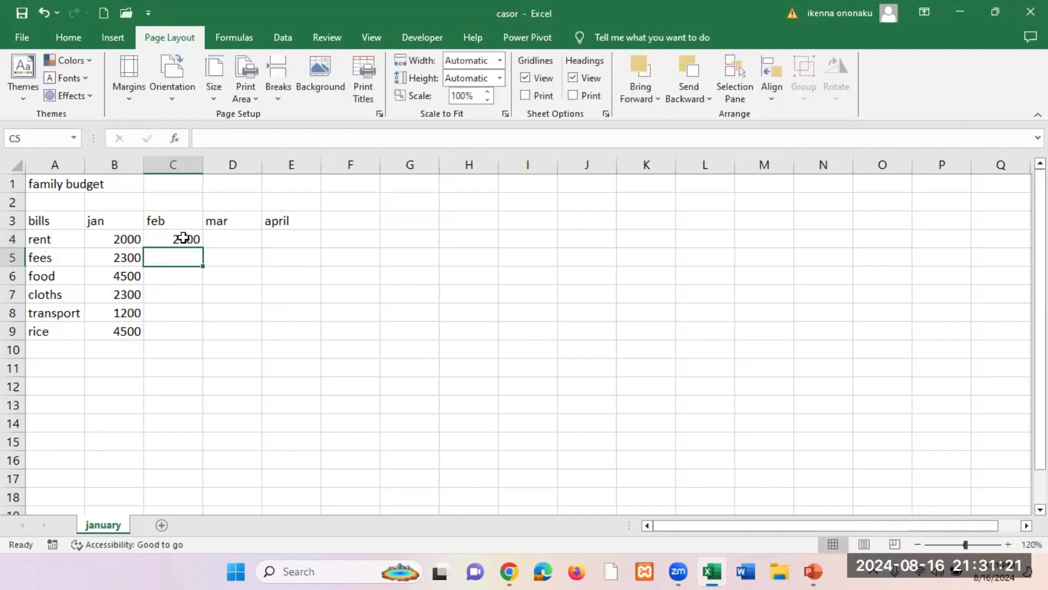
text(2400)
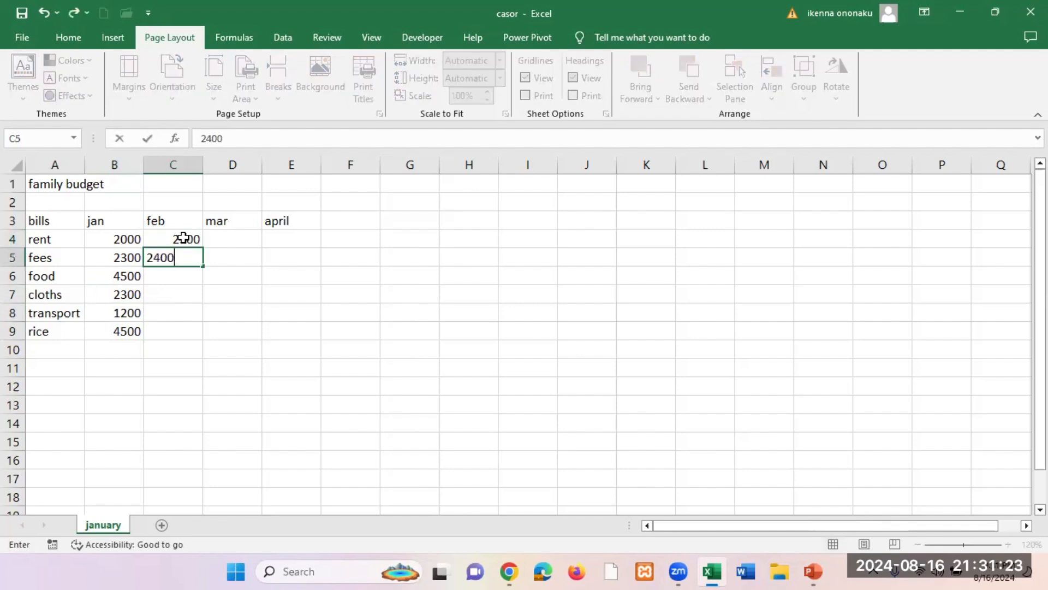
key(Return)
text(4500)
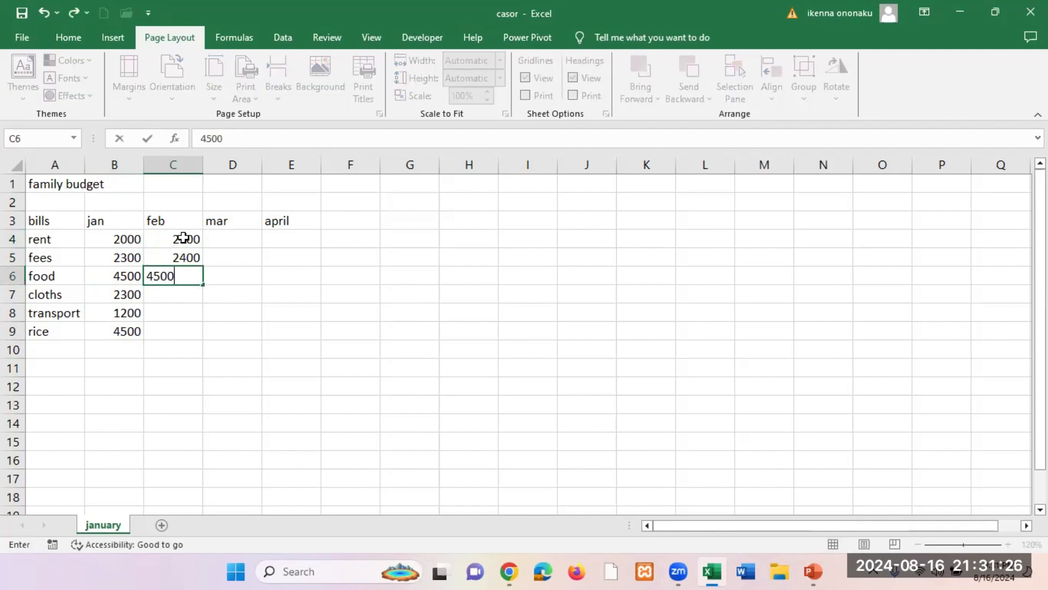
key(Return)
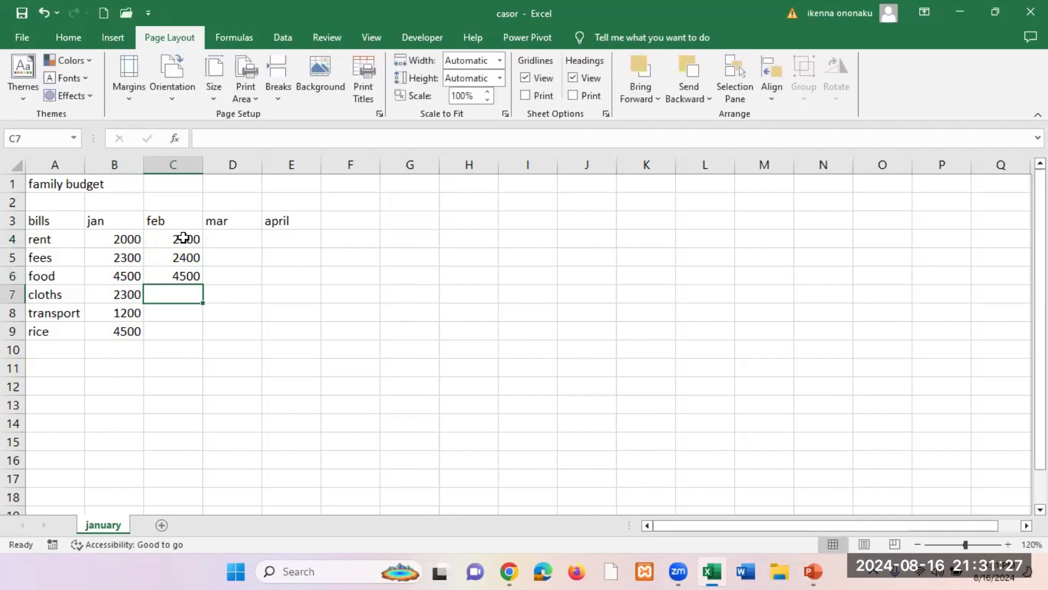
Fill in the February amounts for cloths, transport and rice with 2300, 2300 and 5000 in C7:C9
text(2300)
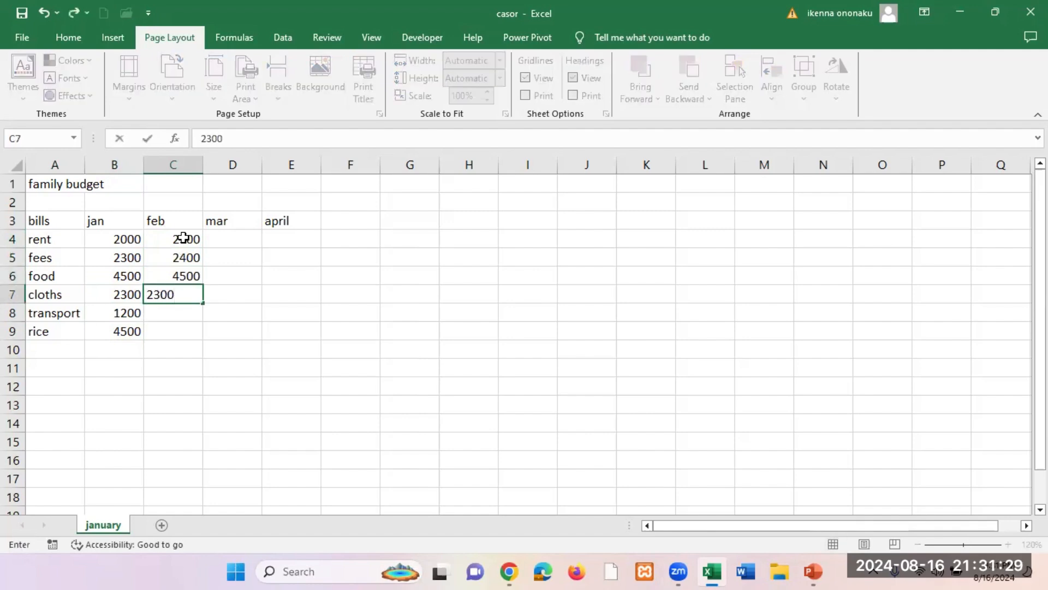
key(Return)
text(2300)
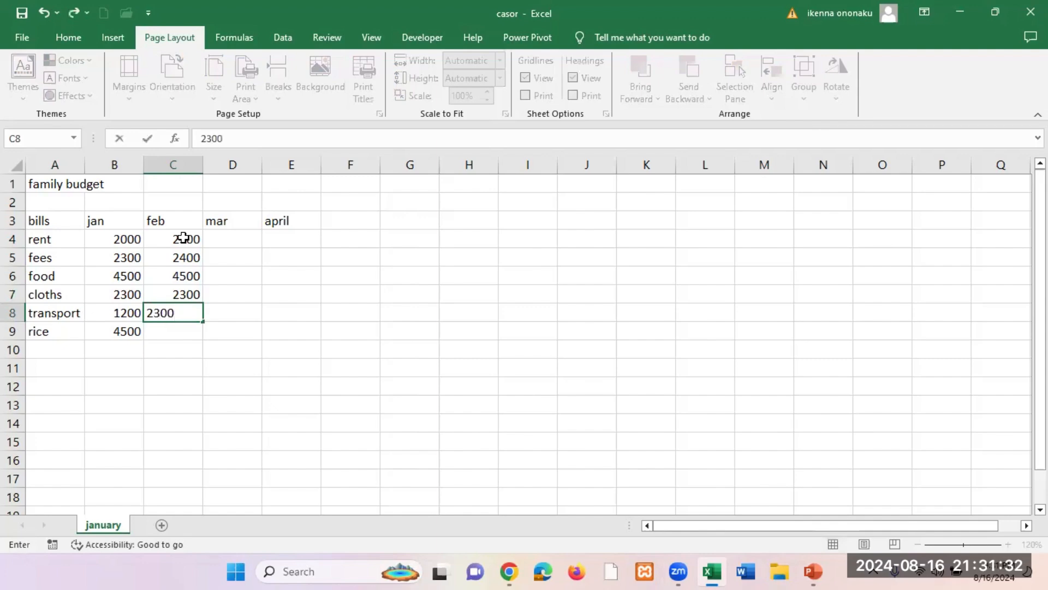
key(Return)
text(500)
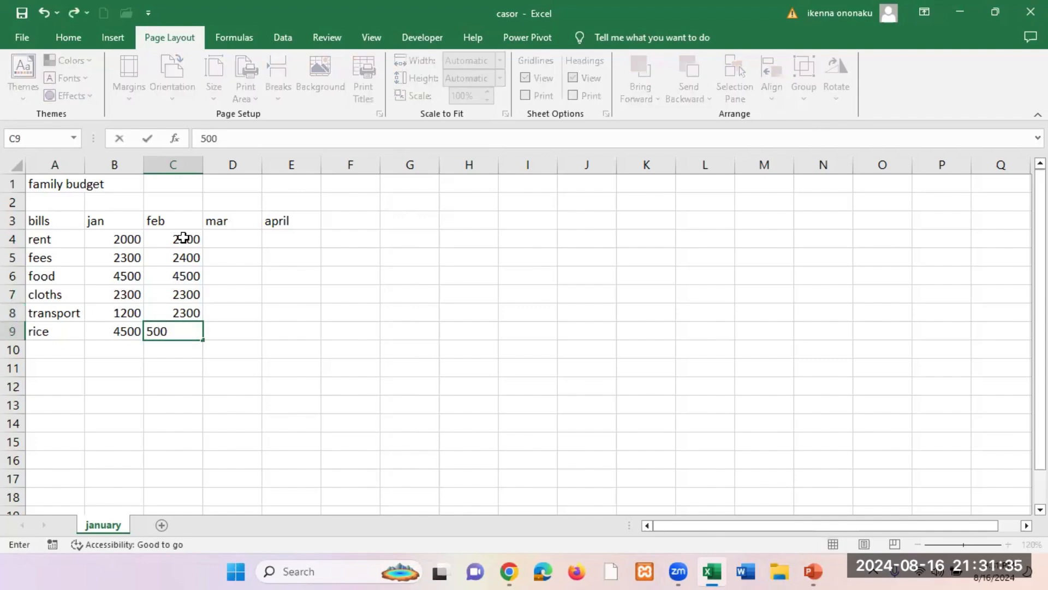
text(0)
key(Return)
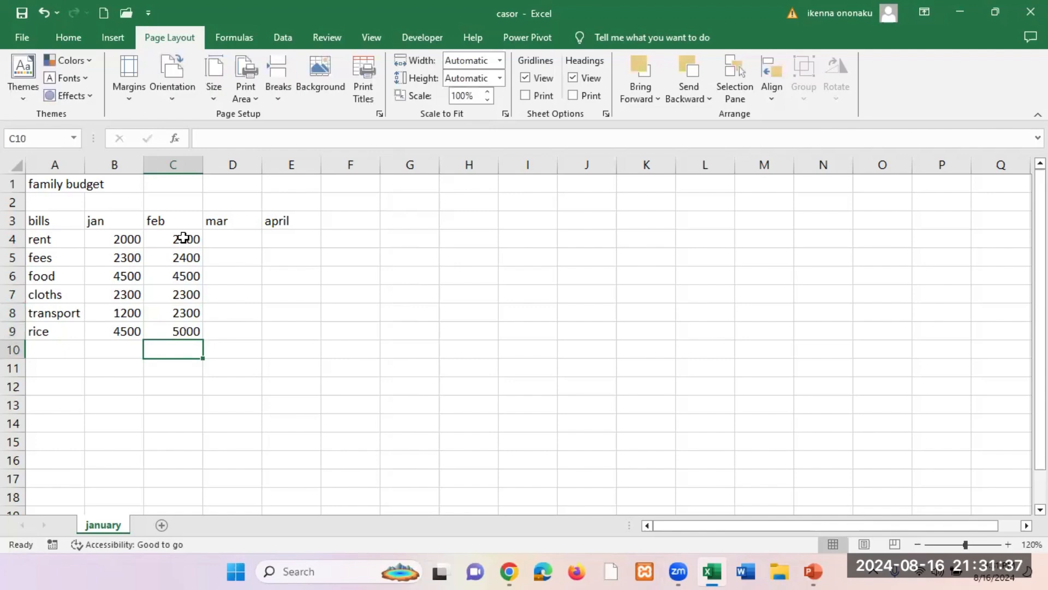
click(119, 238)
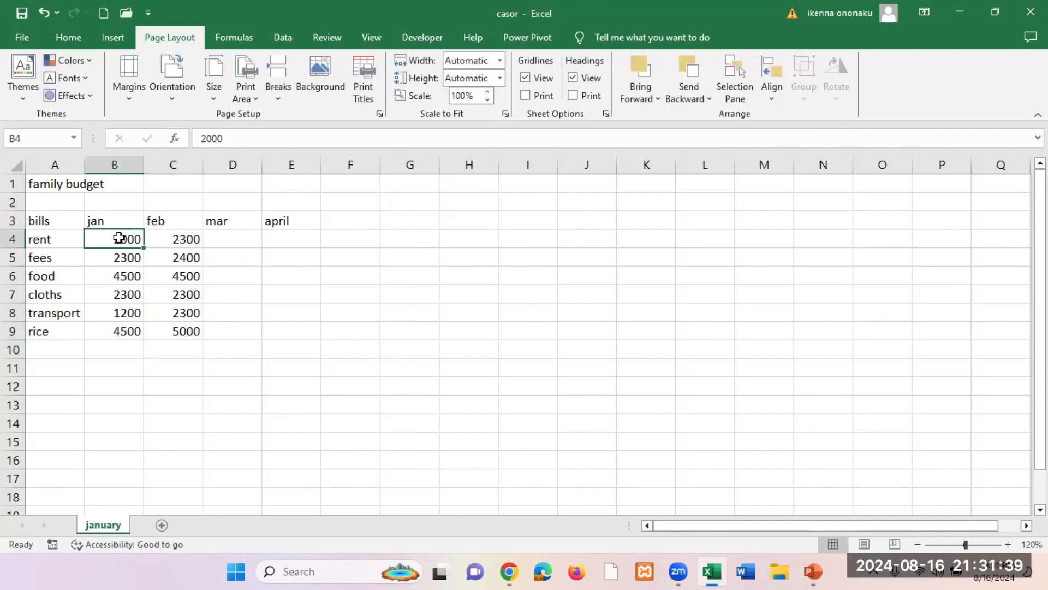
click(53, 238)
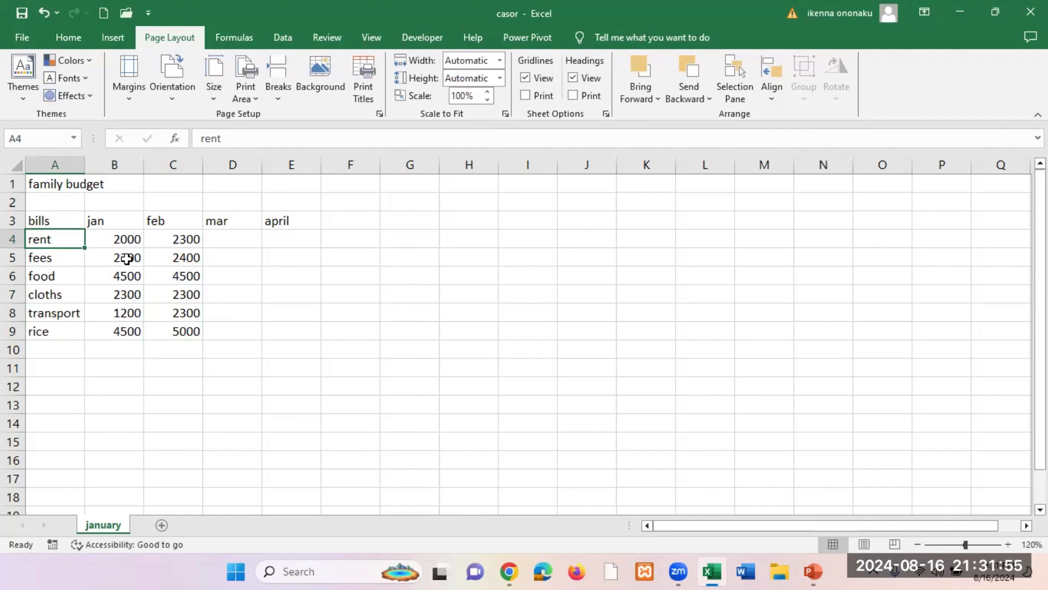
Enter the March amounts for rent, fees, food and cloths as 3400, 5600, 1200 and 4399 in D4:D7
click(228, 240)
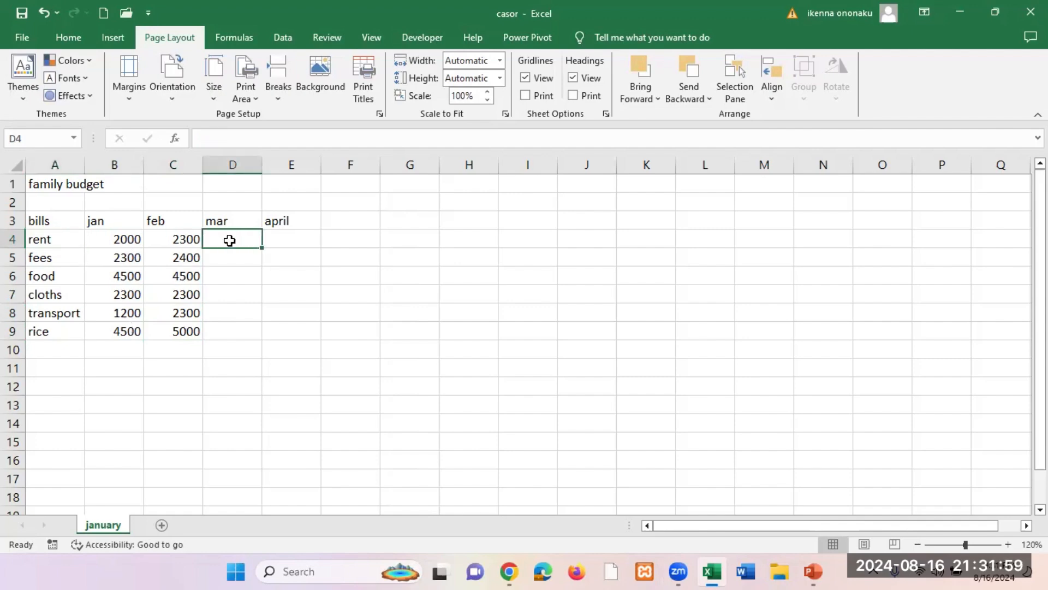
text(3400)
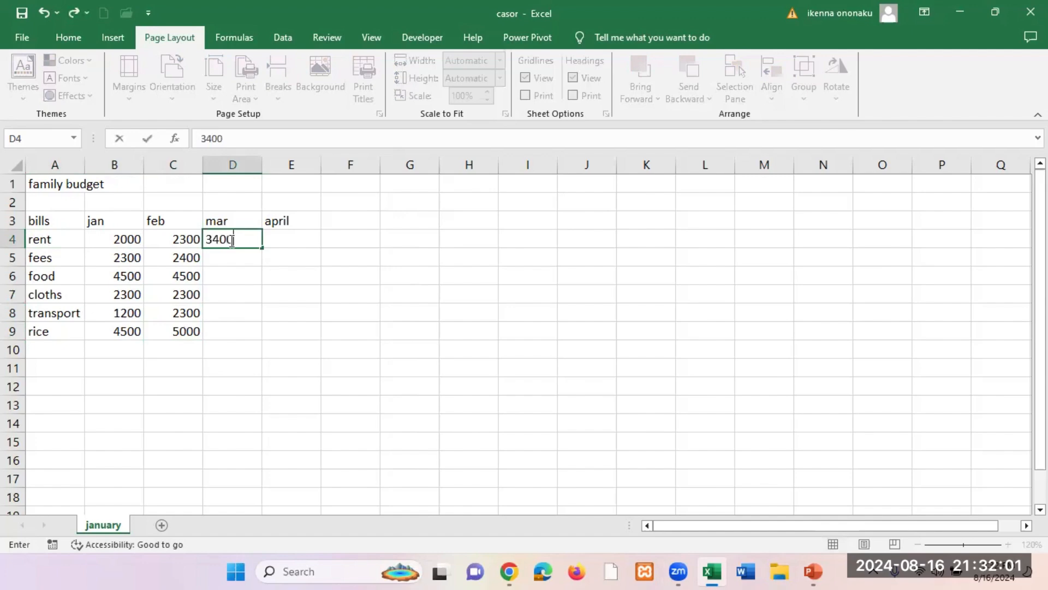
key(Return)
text(5600)
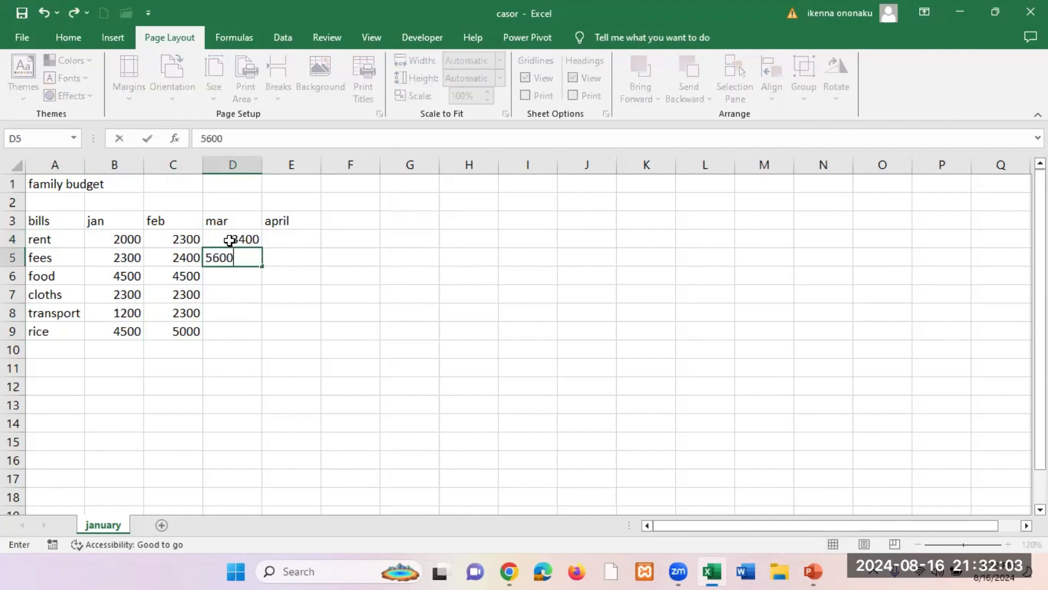
key(Return)
text(12)
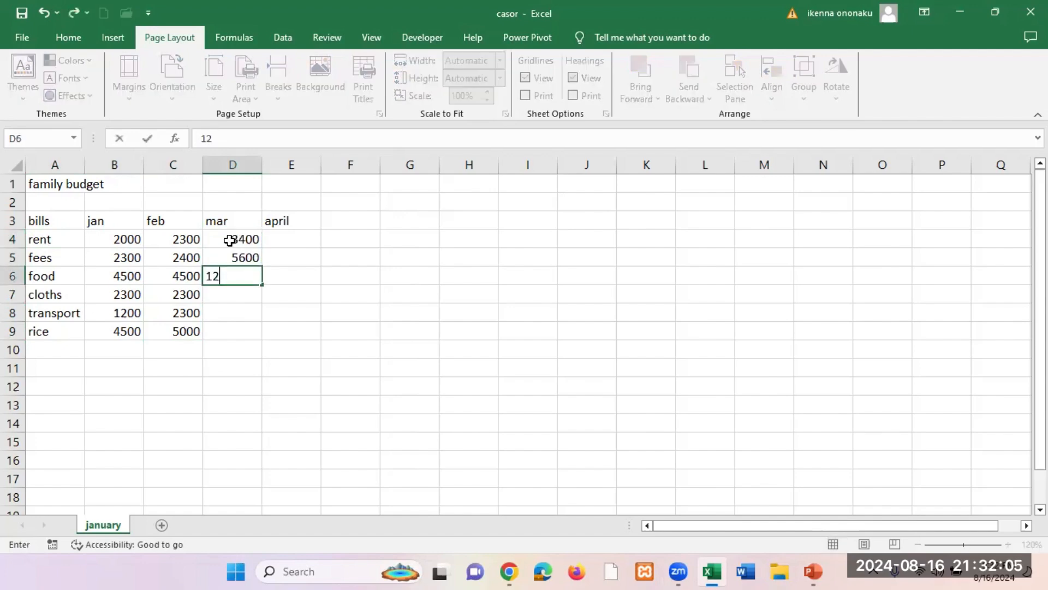
text(00)
key(Return)
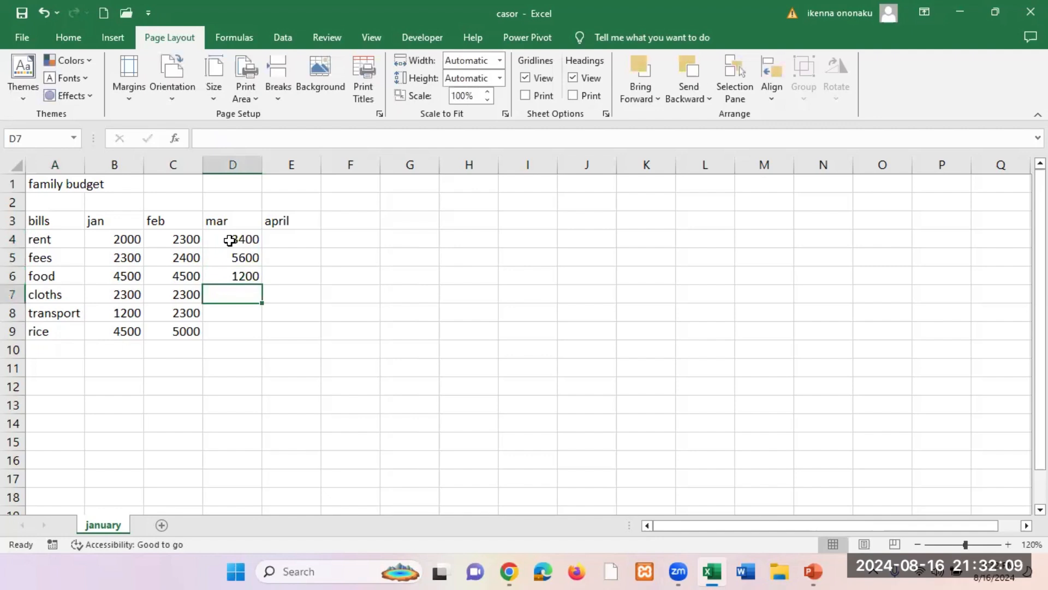
text(4399)
key(Return)
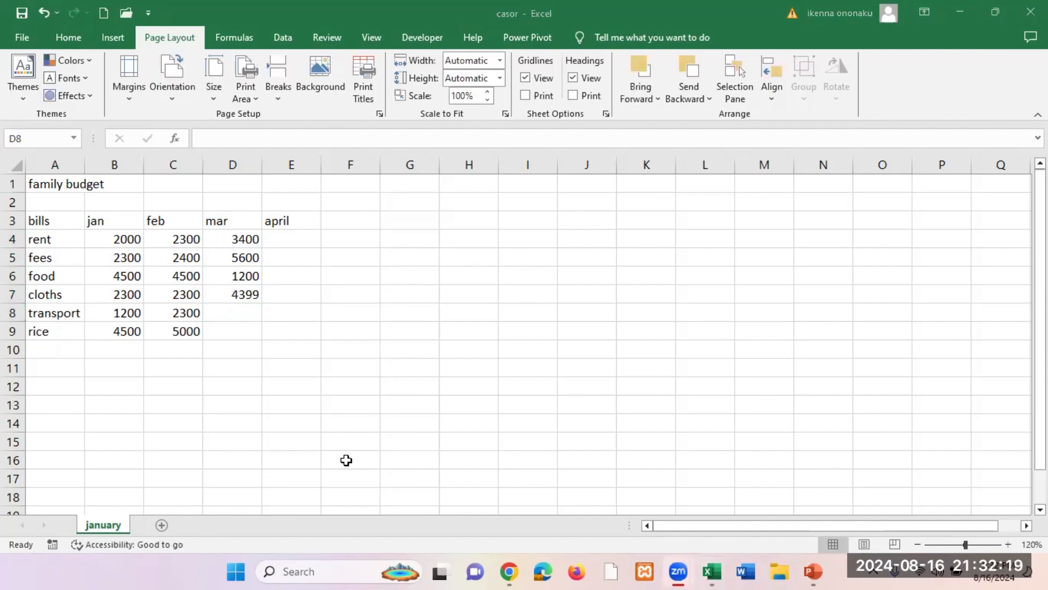
Complete the March column with 3400 for transport and 2300 for rice in D8:D9
click(52, 239)
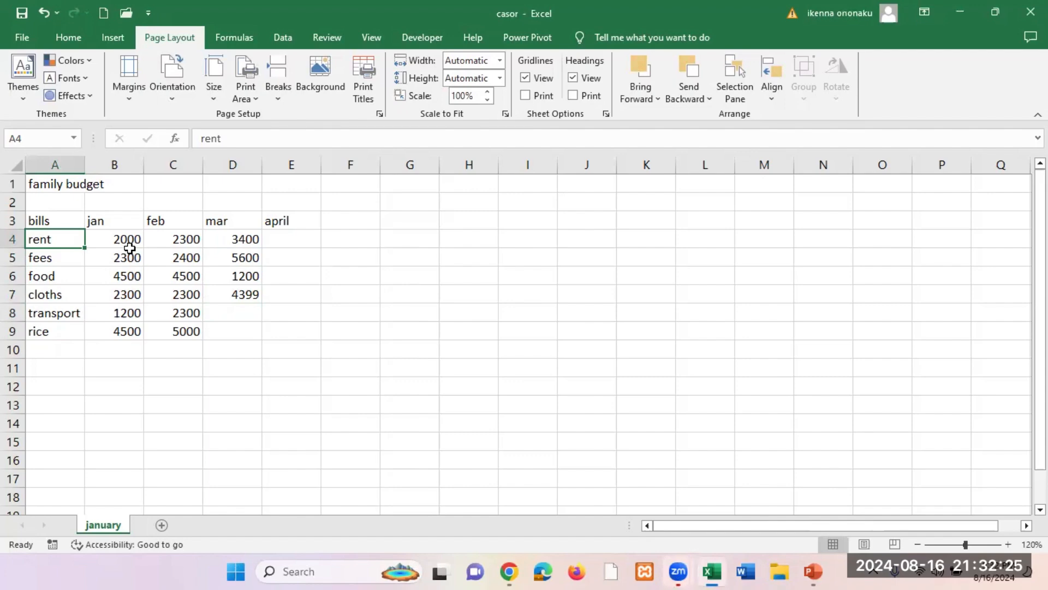
click(242, 310)
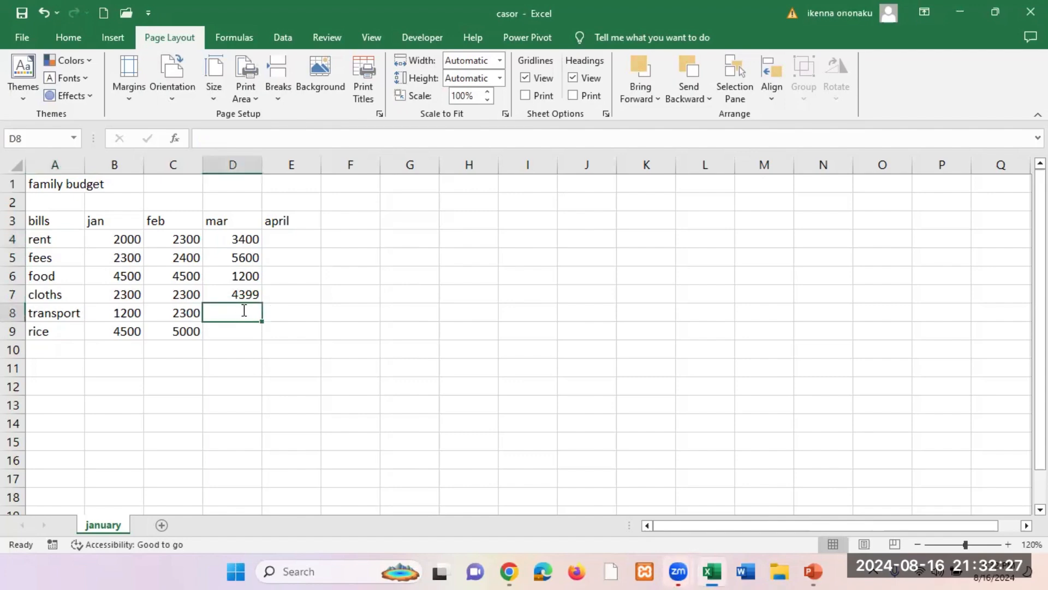
text(3400)
key(Return)
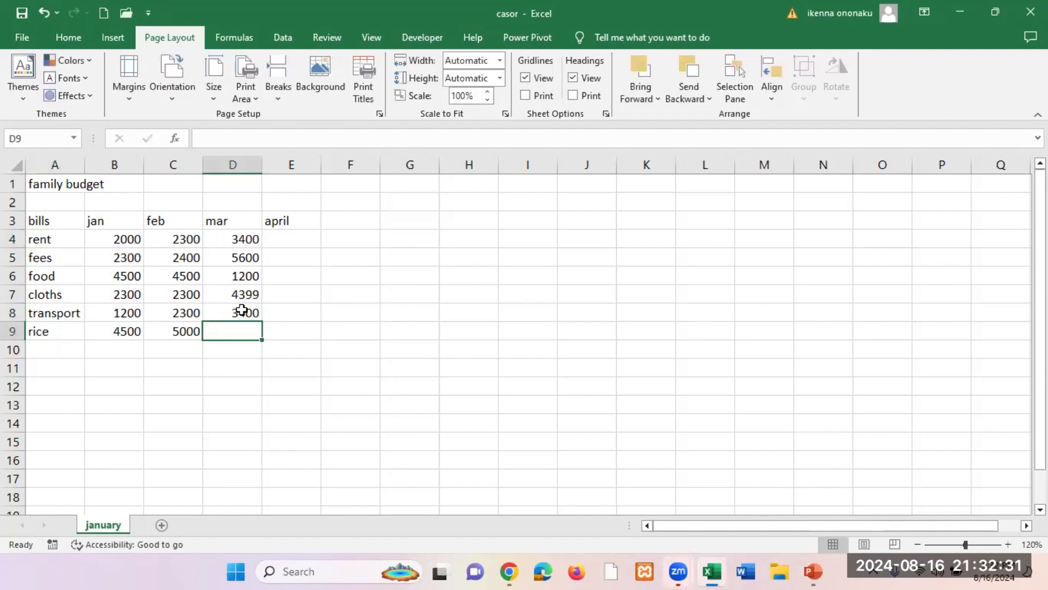
text(2300)
key(Return)
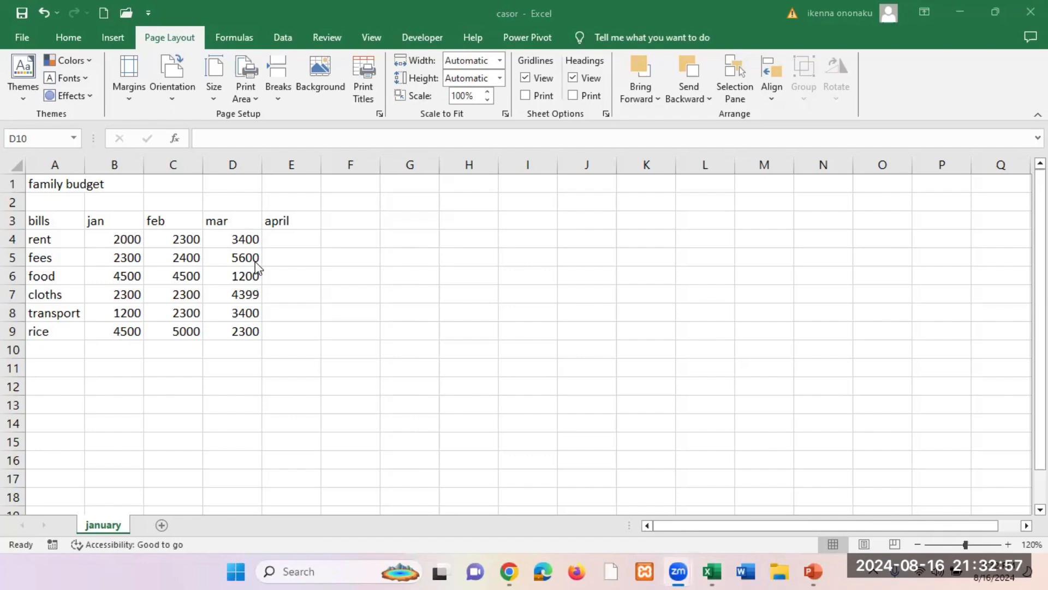
Enter the April amounts for rent, fees and food as 3400, 3200 and 5000 in E4:E6
click(280, 235)
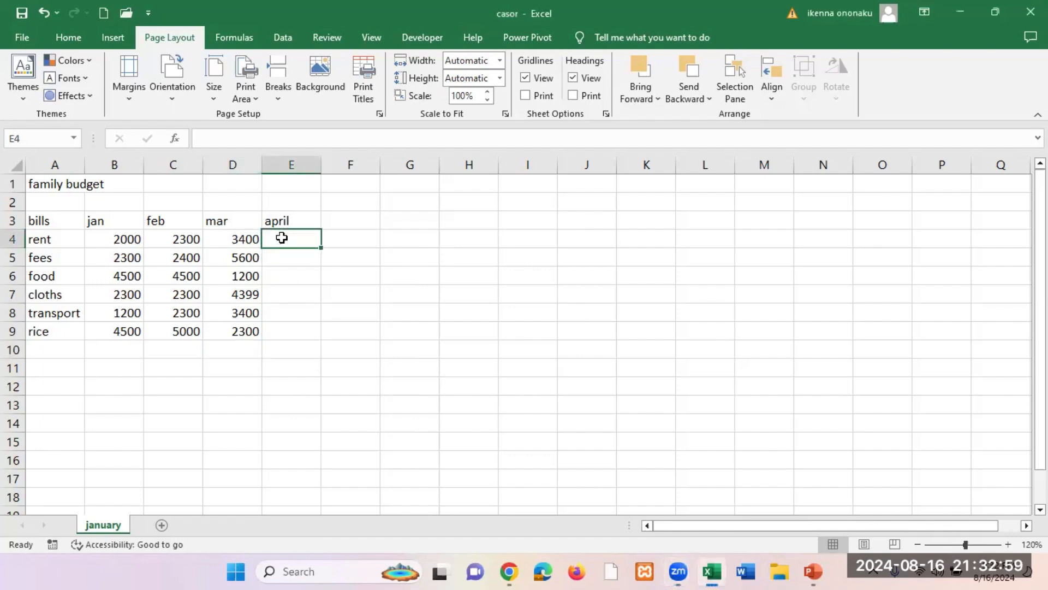
text(3400)
key(Return)
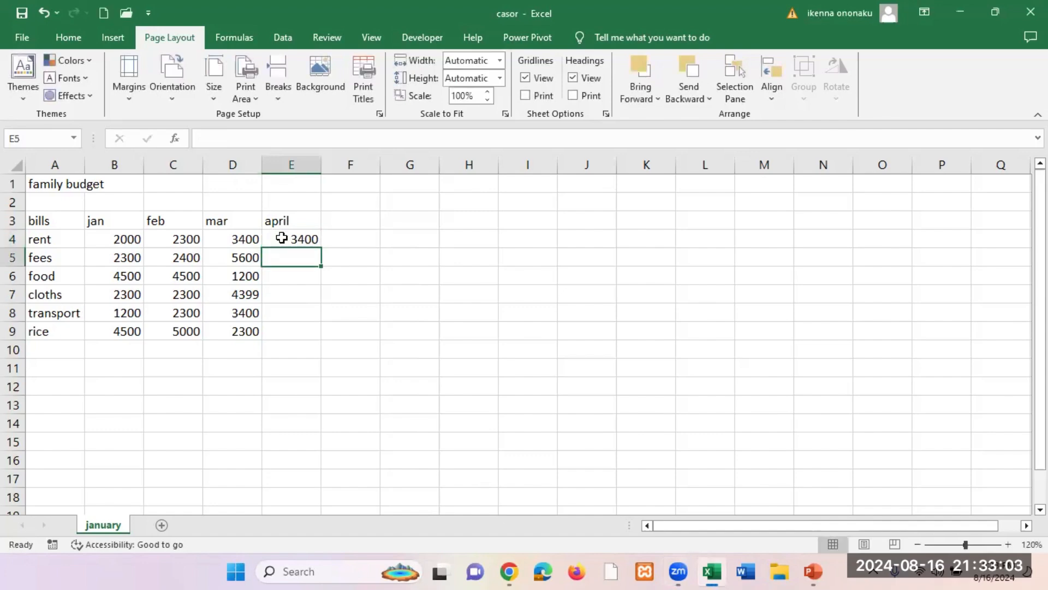
text(3200)
key(Return)
text(5000)
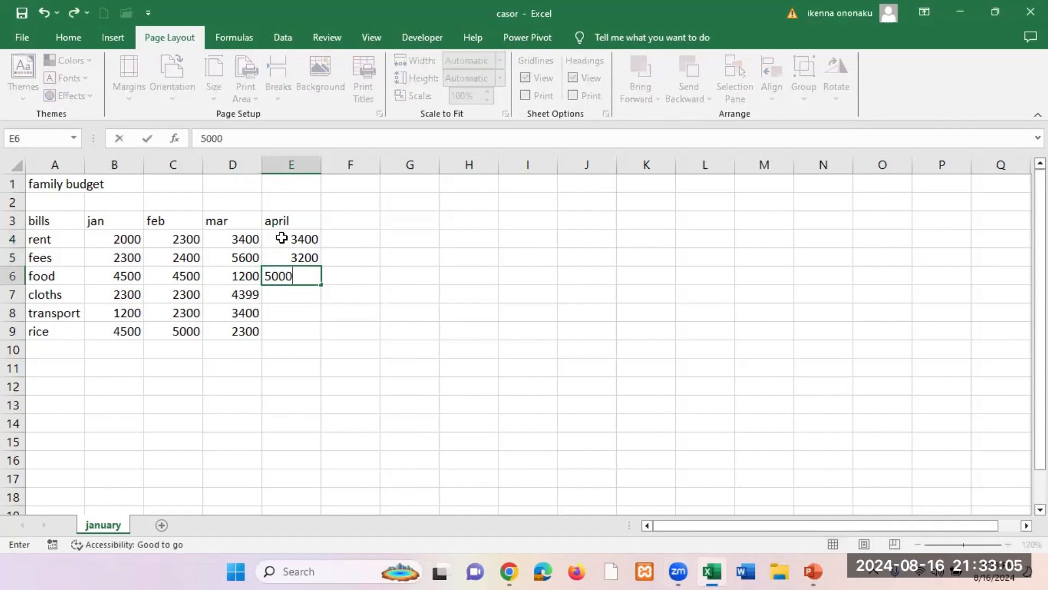
key(Return)
Fill in the April amounts for cloths, transport and rice with 3400, 2300 and 1200 in E7:E9
text(34)
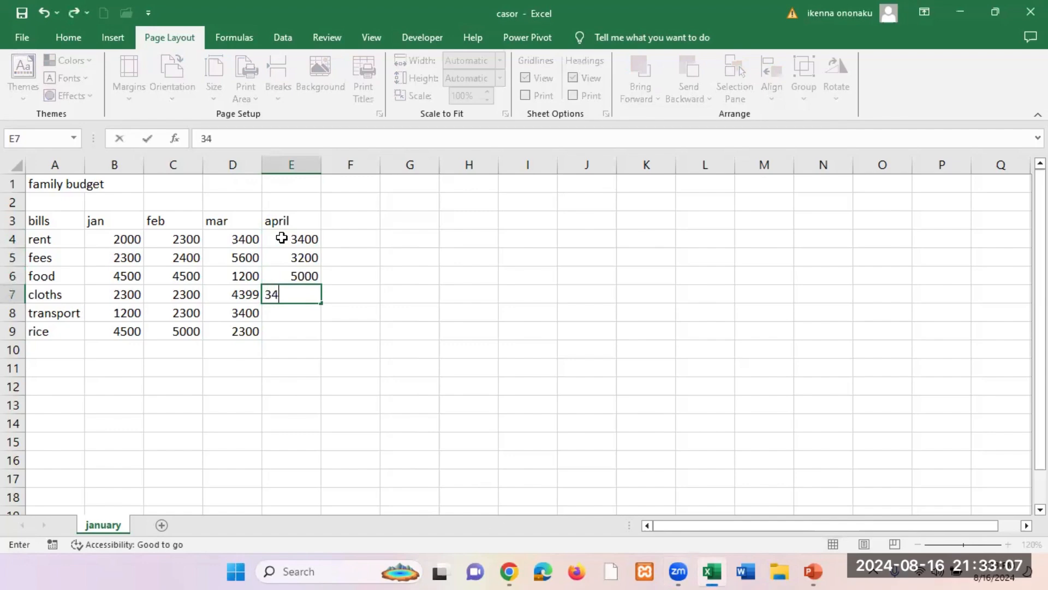
text(00)
key(Return)
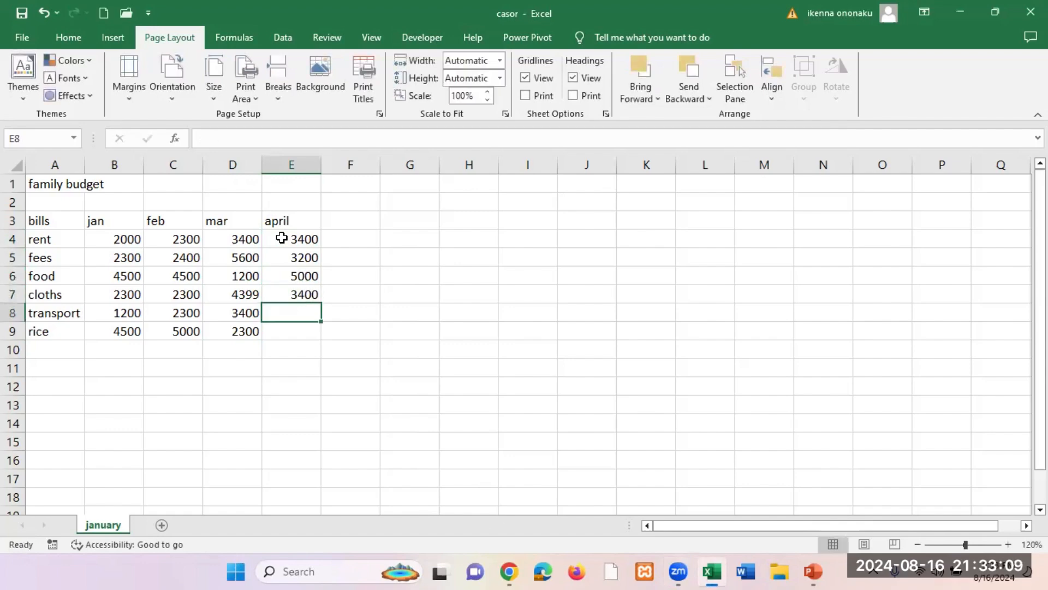
text(2300)
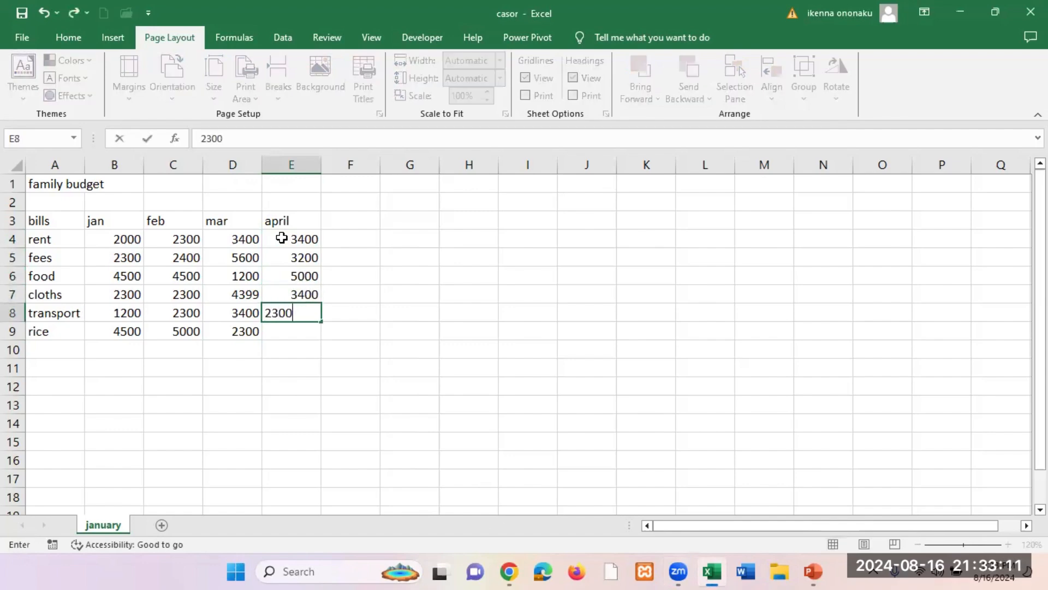
key(Return)
text(1200)
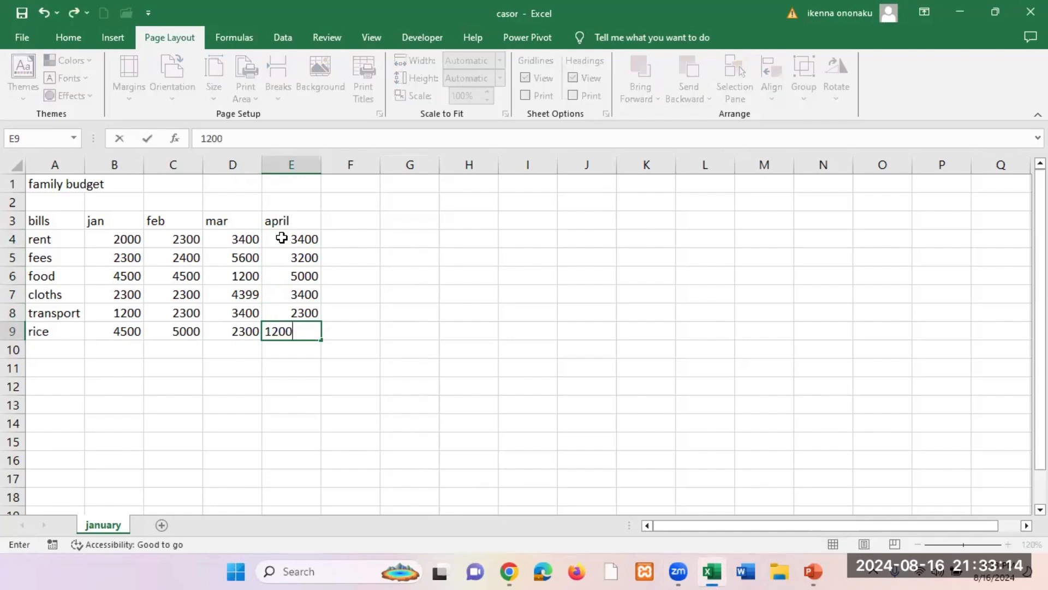
key(Return)
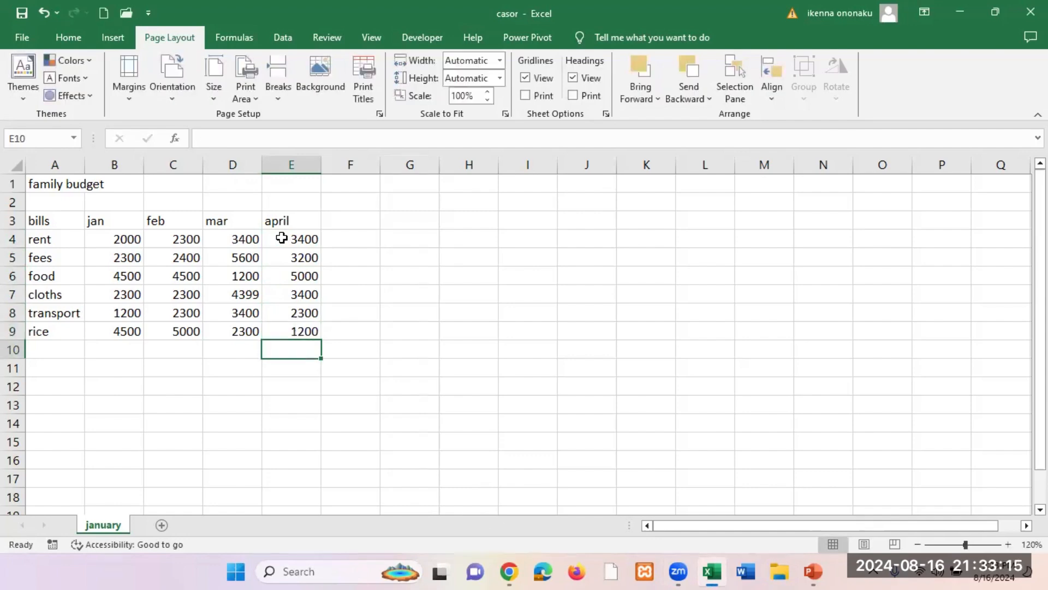
click(62, 244)
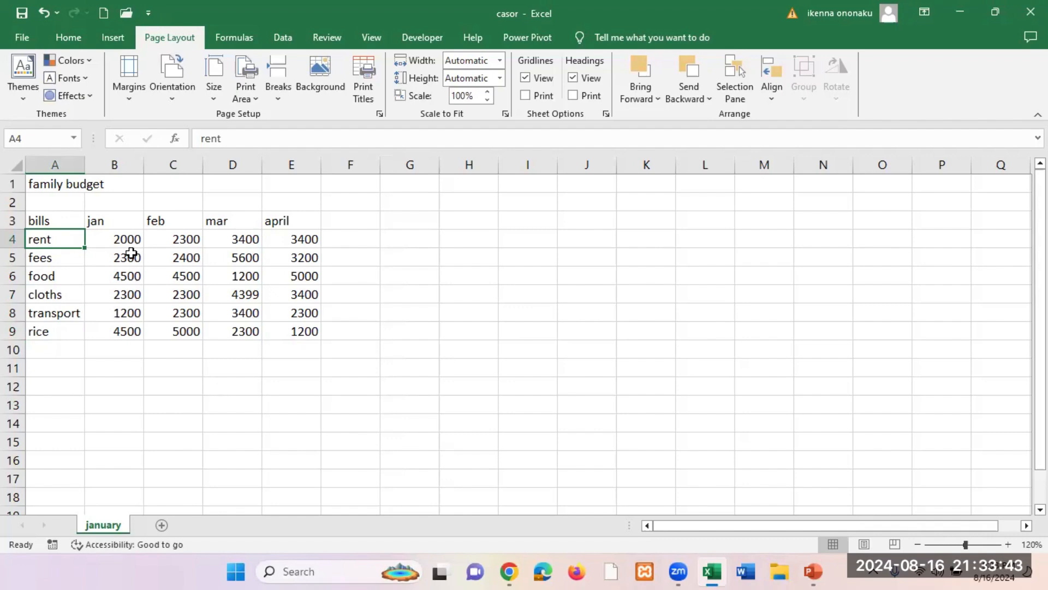
click(120, 241)
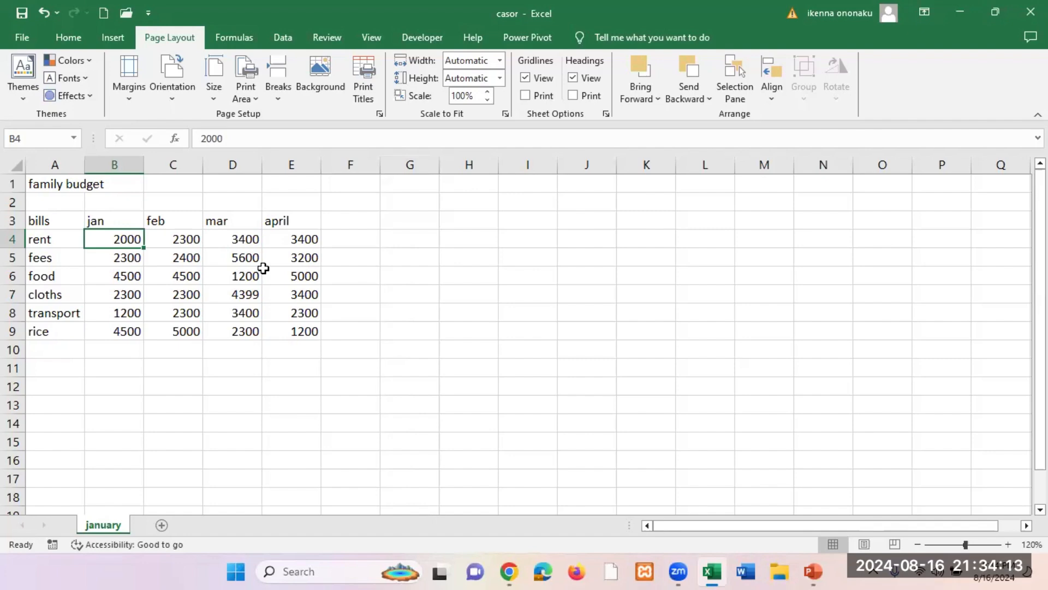
Add the row label "total" in cell A10, below the rice row
click(53, 349)
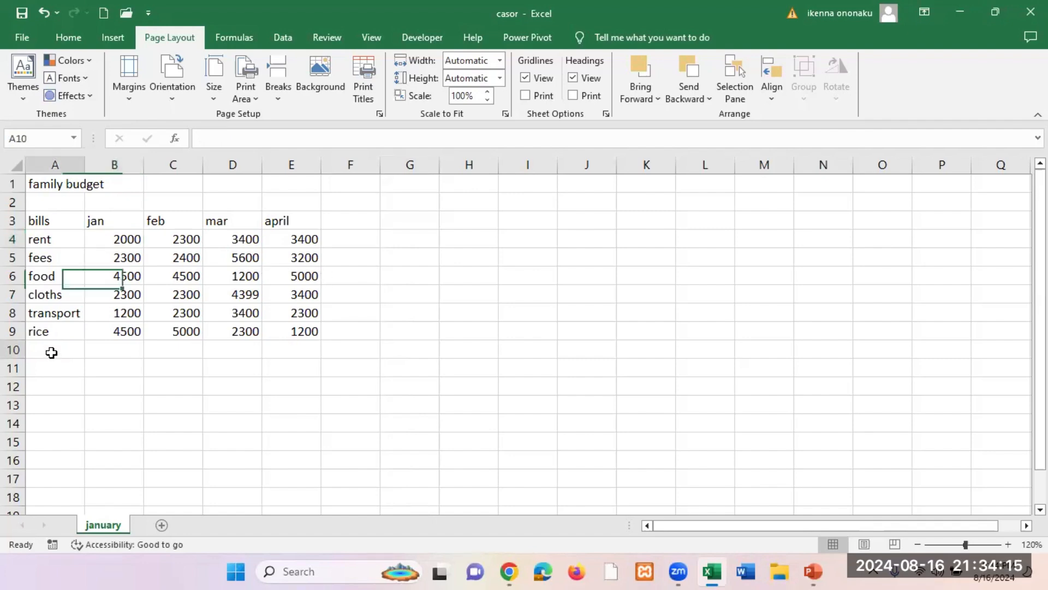
text(to)
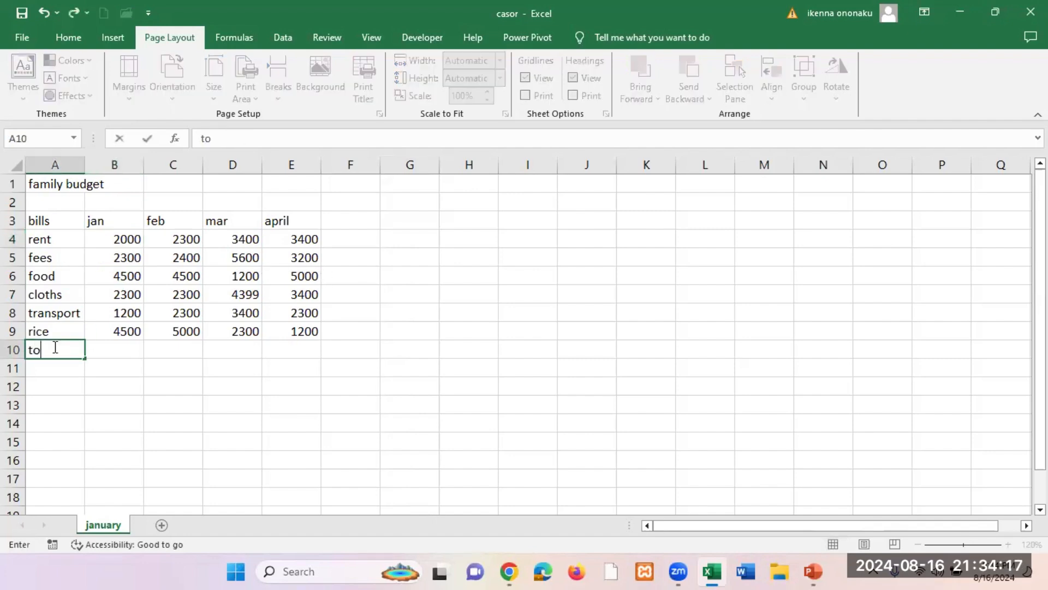
text(tal)
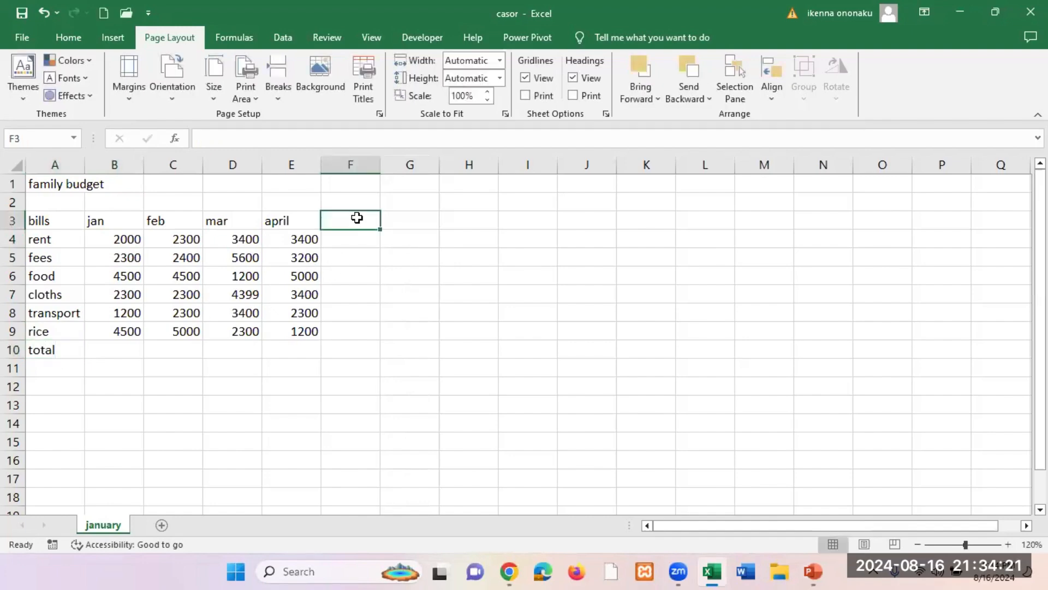
Add the column heading "total" in cell F3, beside the april column
text(total)
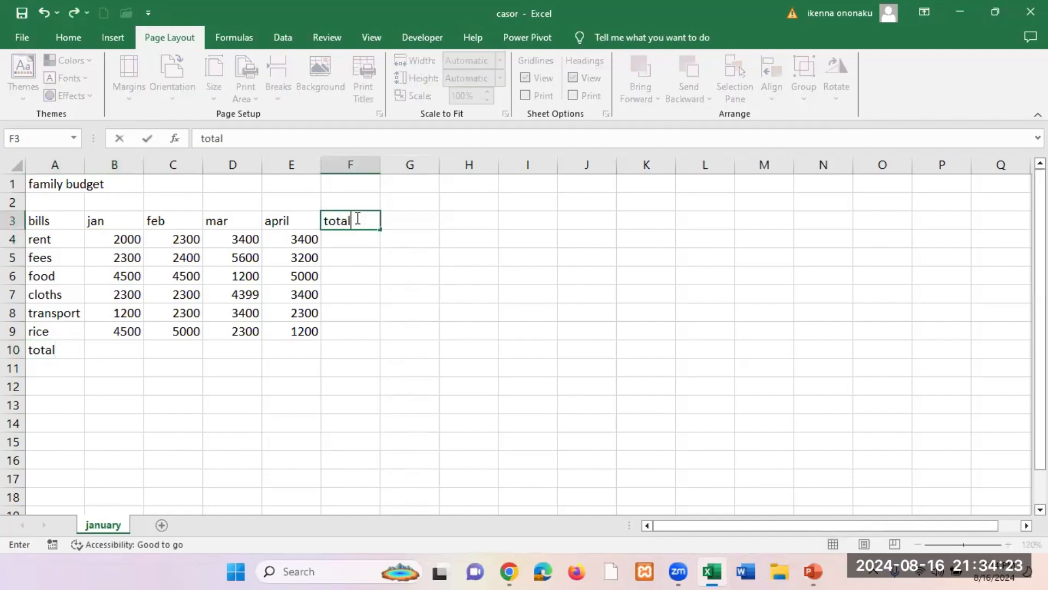
key(Return)
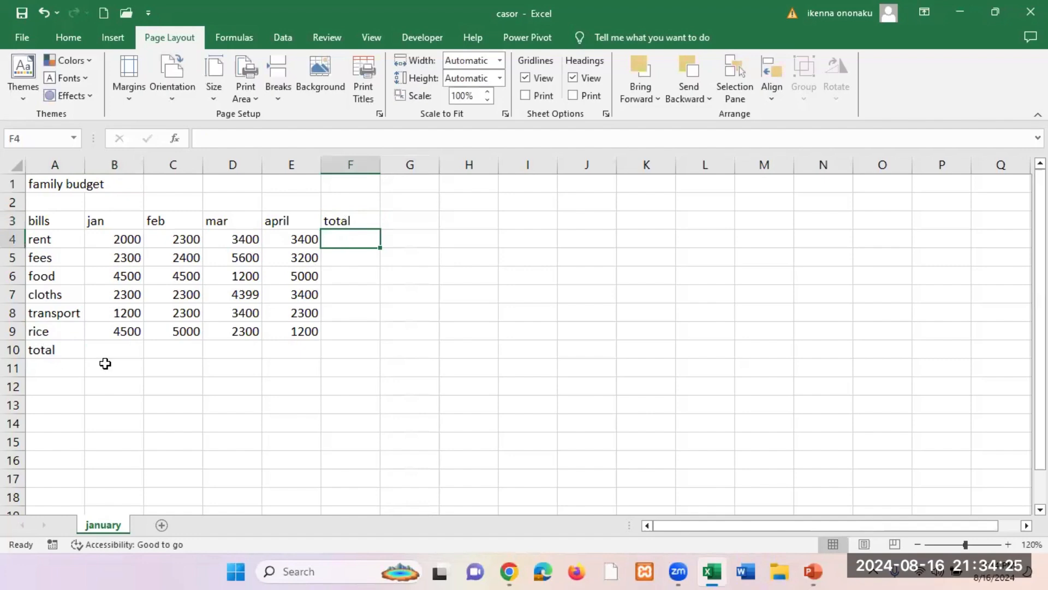
Review the areas involved in the totals: row 10, column F, the header row and the amounts in B4:E9
drag(51, 349, 290, 348)
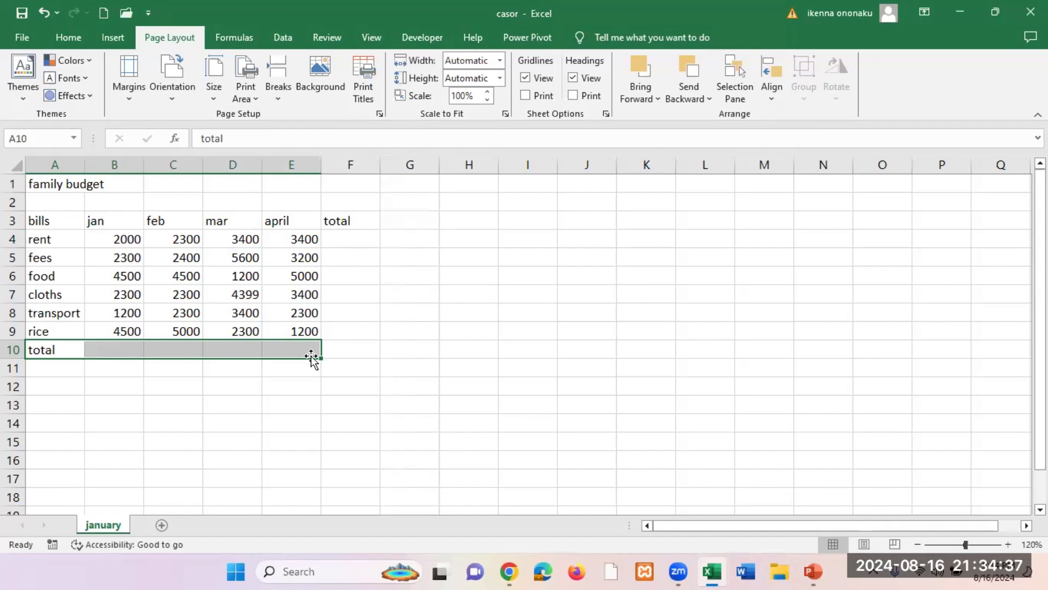
click(372, 309)
drag(337, 222, 349, 331)
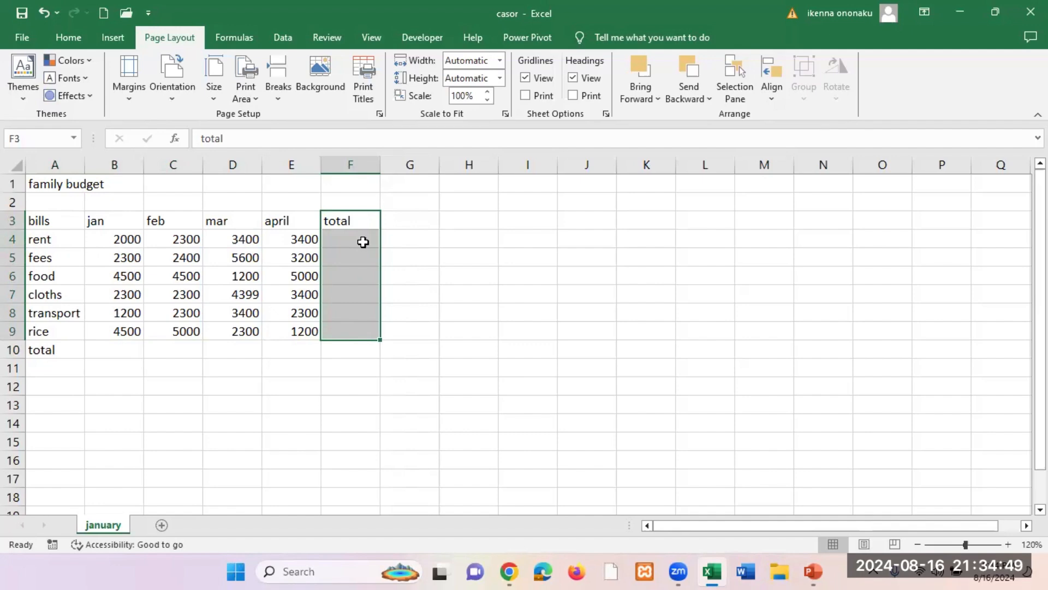
click(469, 252)
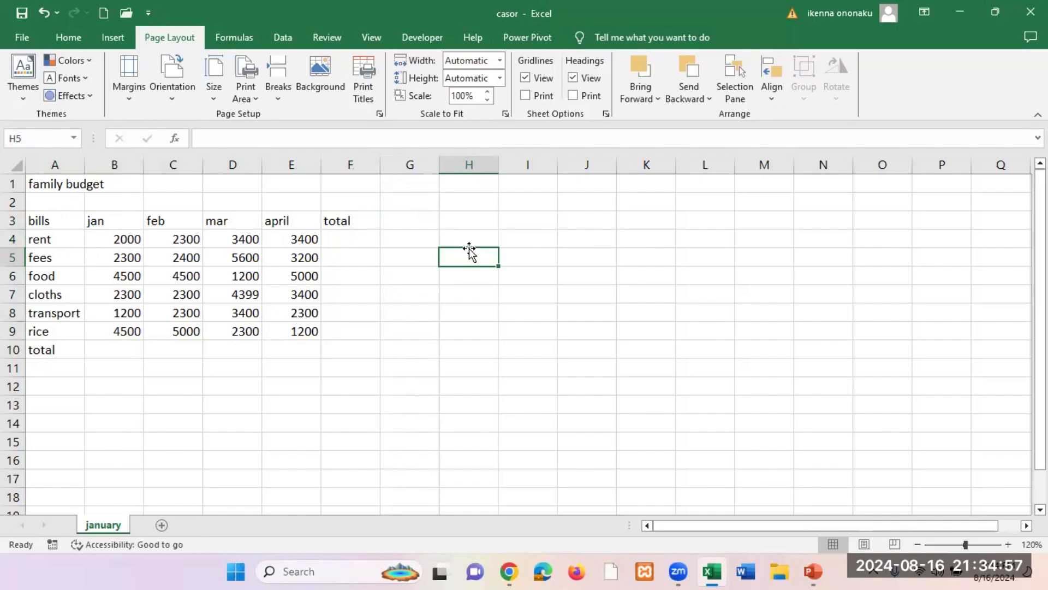
click(134, 349)
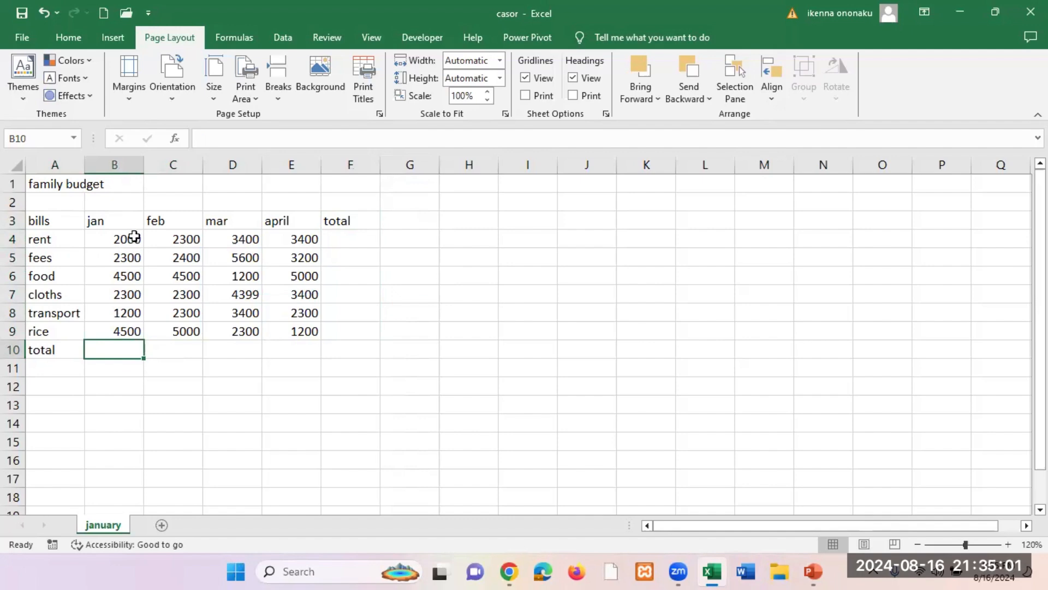
drag(131, 239, 129, 327)
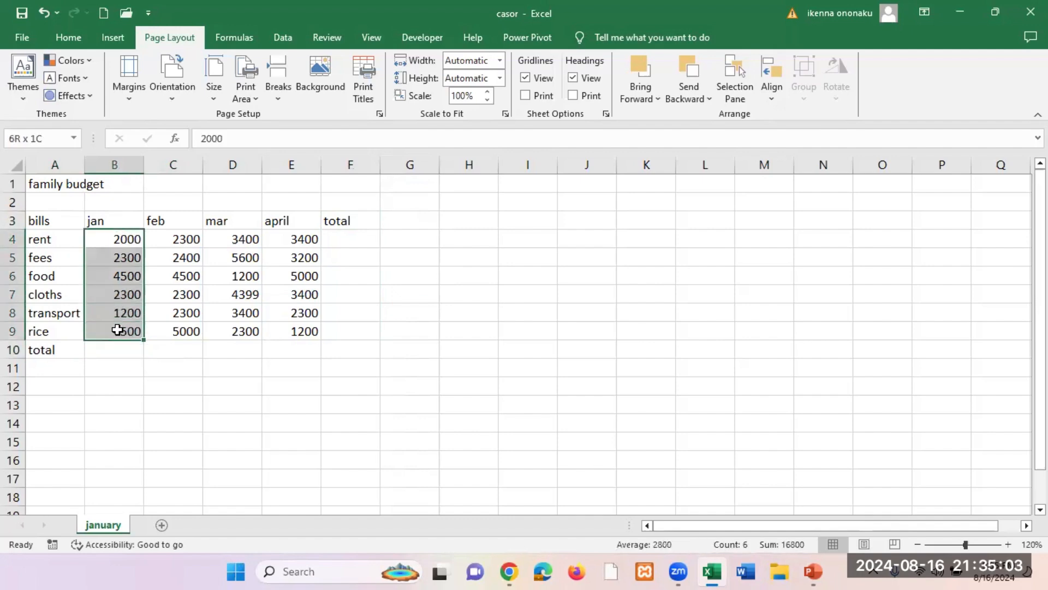
click(175, 292)
click(123, 240)
drag(123, 240, 122, 329)
click(274, 319)
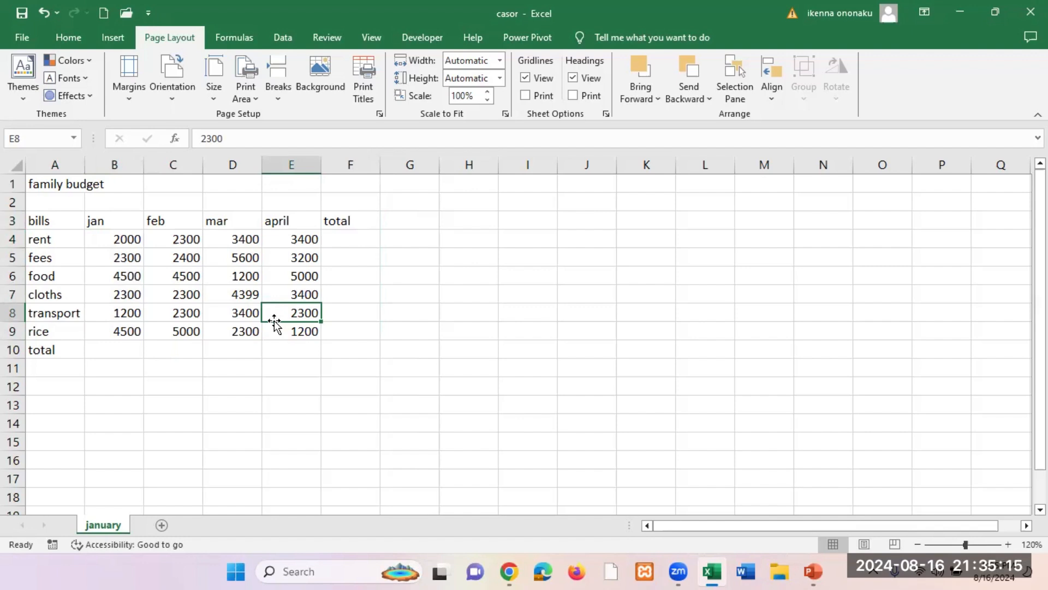
drag(43, 220, 369, 231)
click(378, 276)
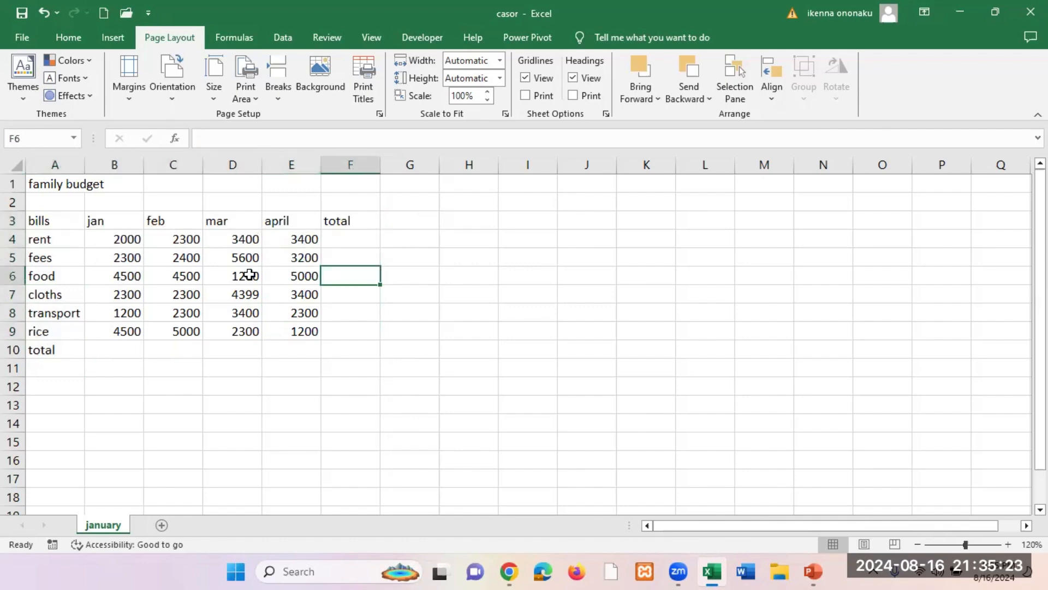
drag(112, 239, 304, 330)
click(427, 332)
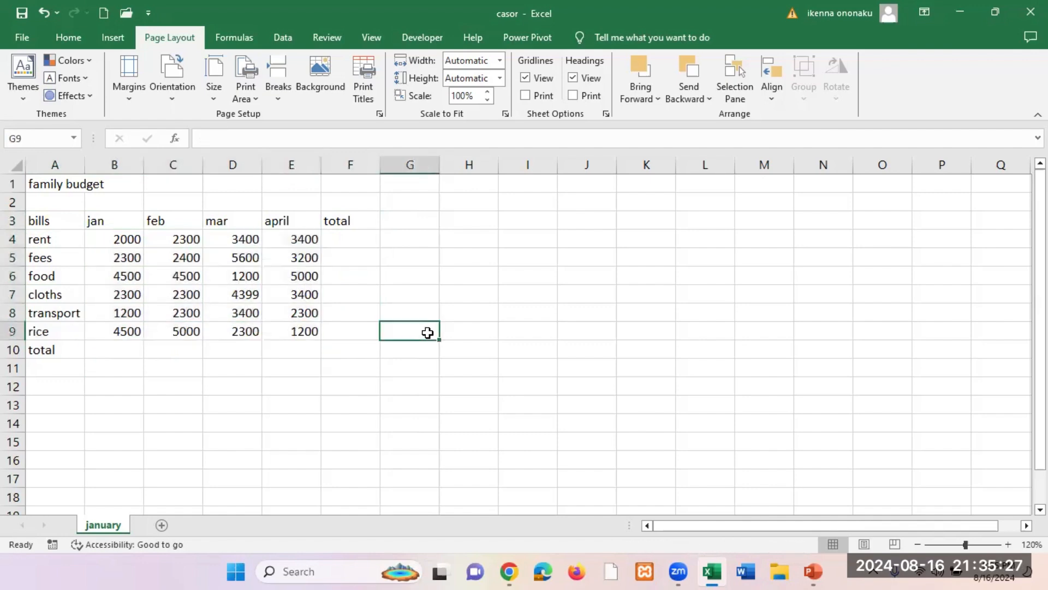
click(132, 351)
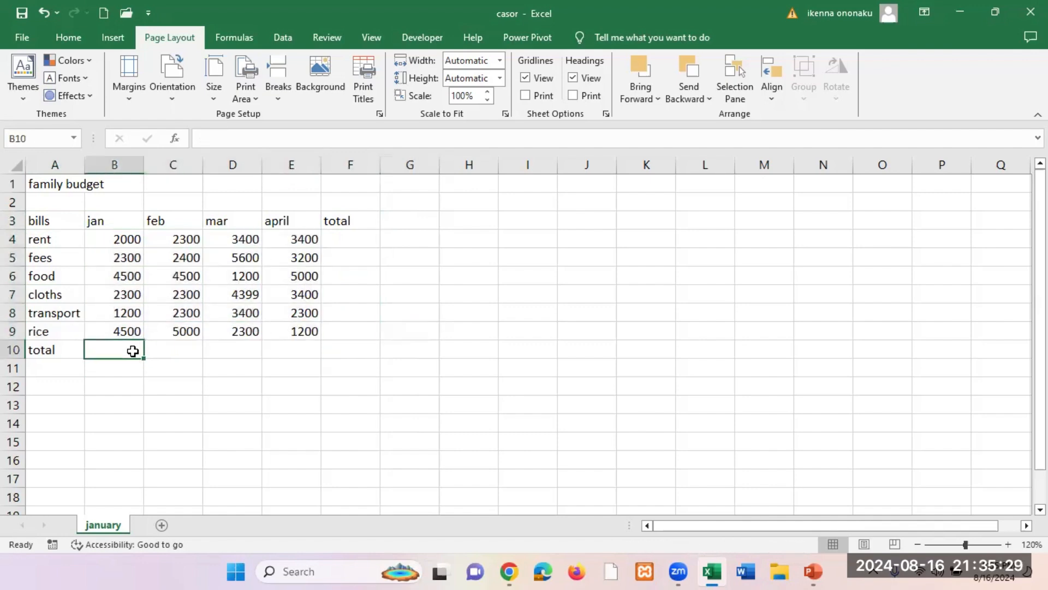
click(126, 240)
drag(125, 240, 124, 330)
click(207, 326)
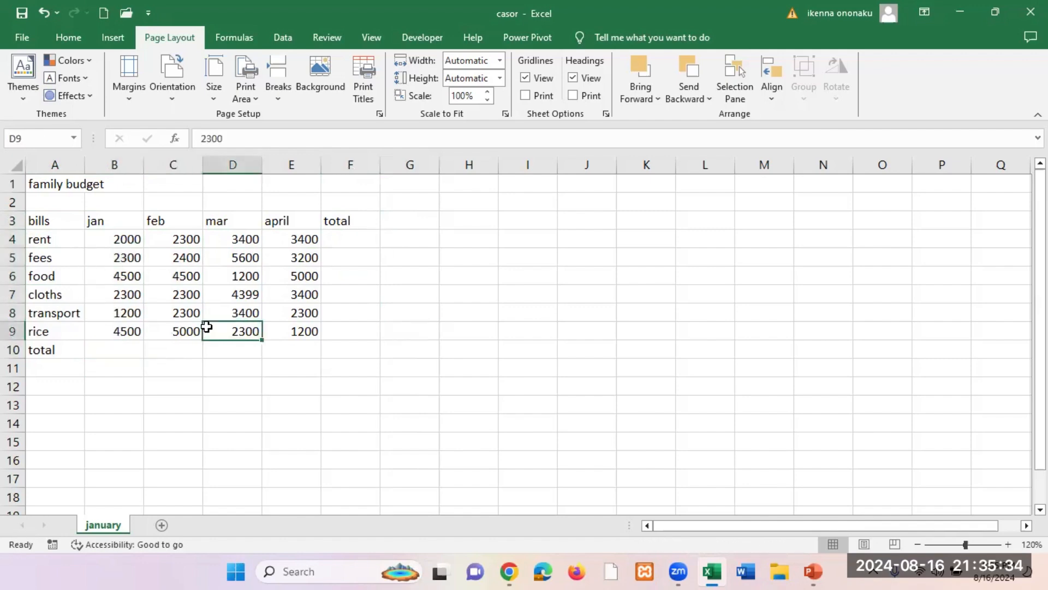
click(111, 351)
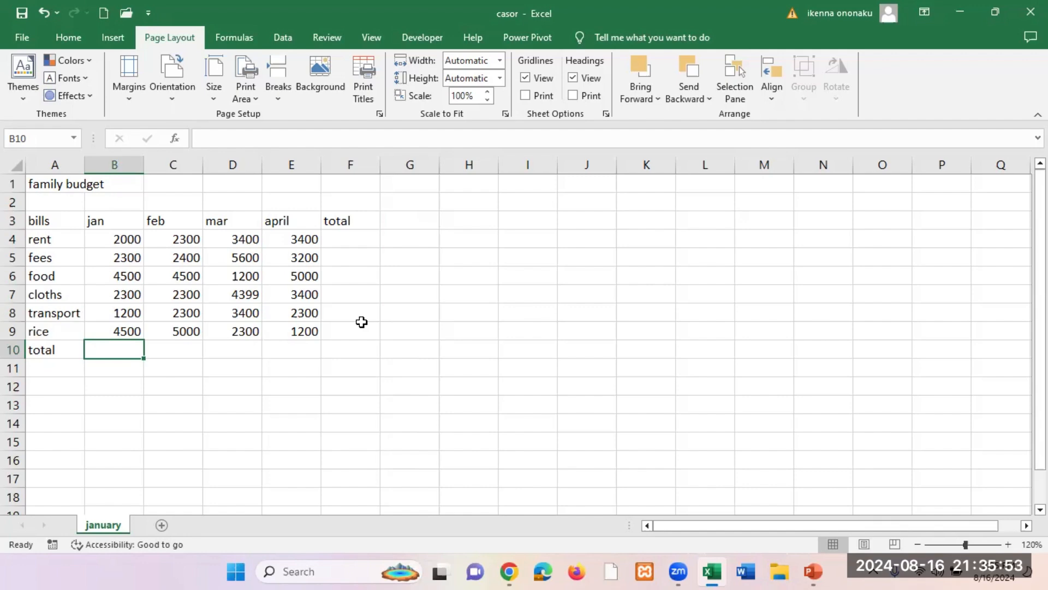
text(=)
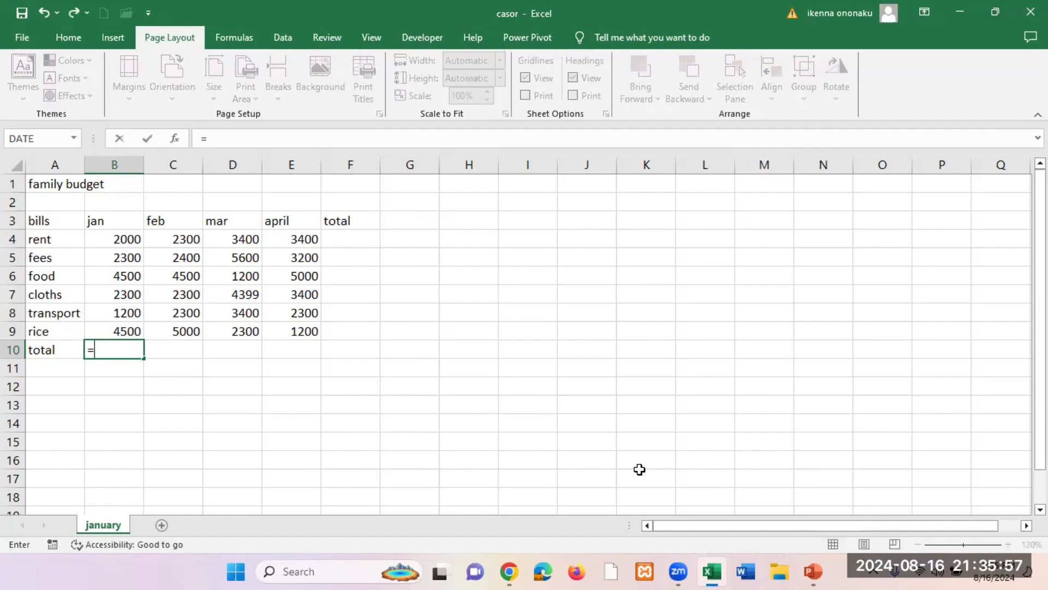
key(BackSpace)
key(Return)
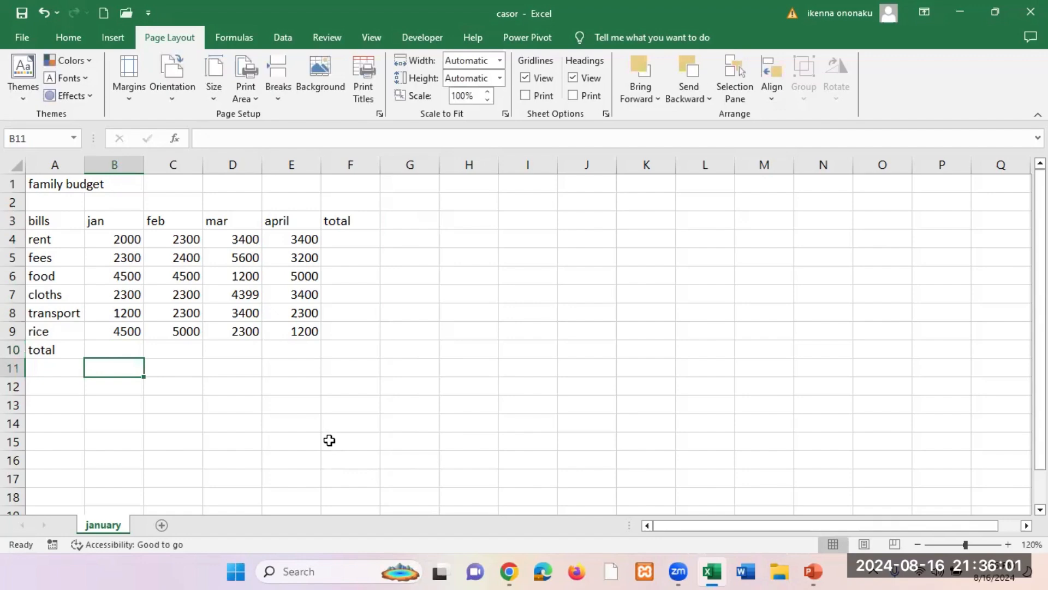
Total the January bills in cell B10 with the formula =2000+2300+4500+2300+1200+4500
scroll(380, 399, up, 2)
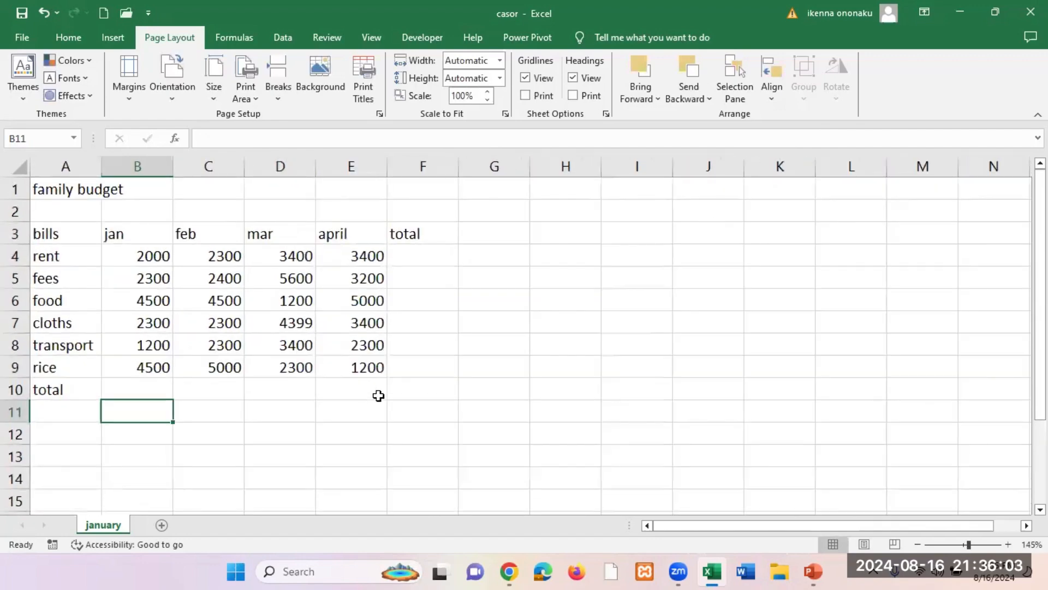
scroll(378, 395, up, 2)
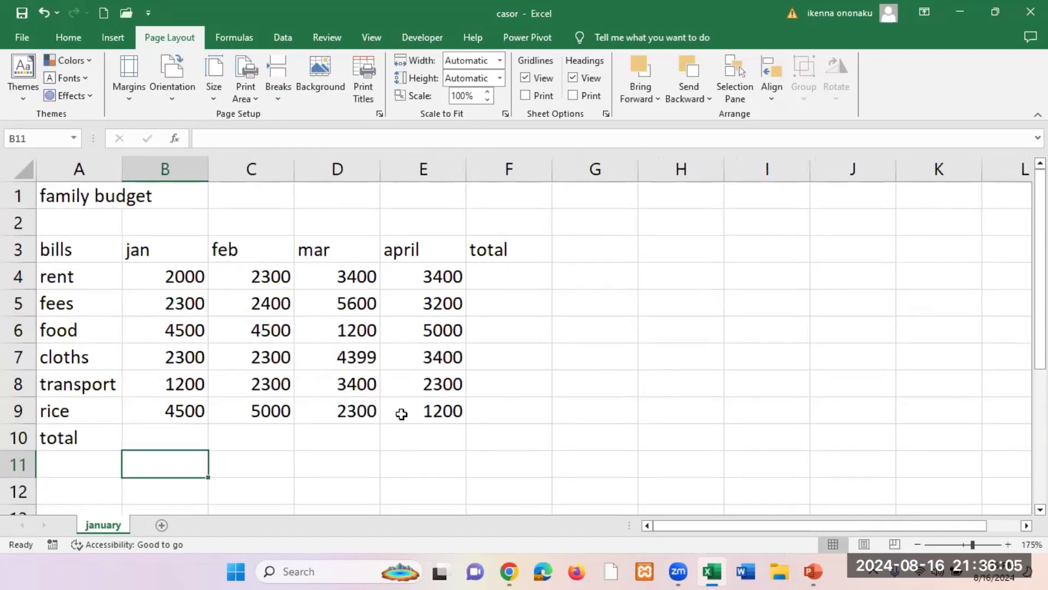
click(174, 441)
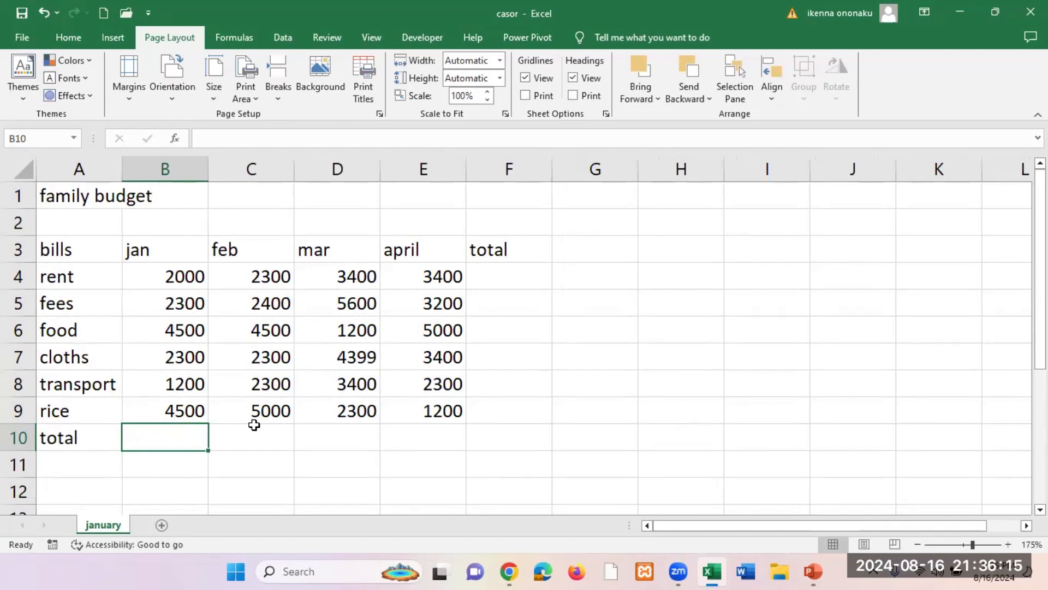
text(=)
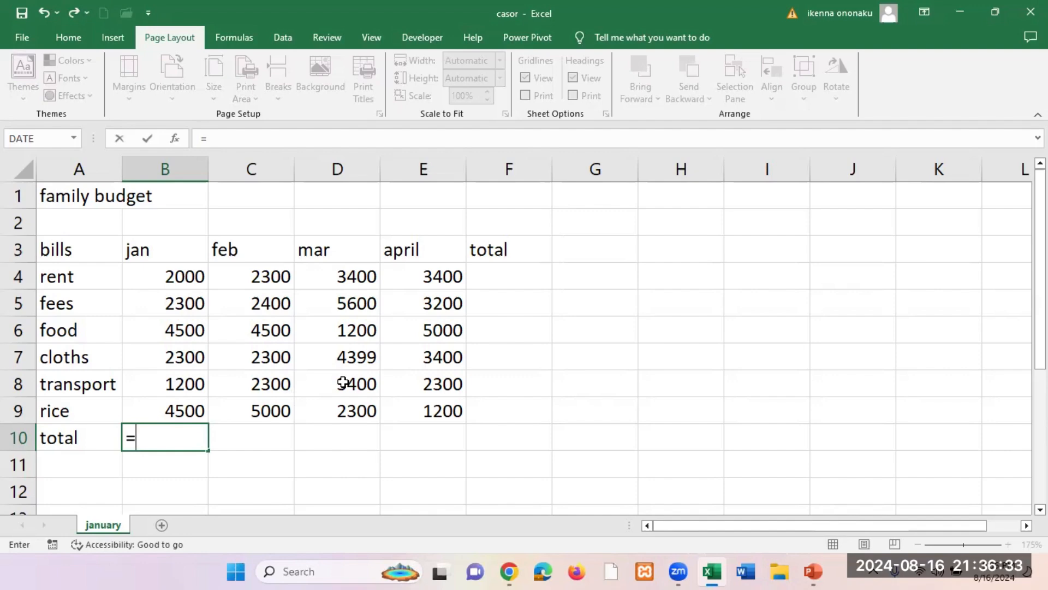
text(2000)
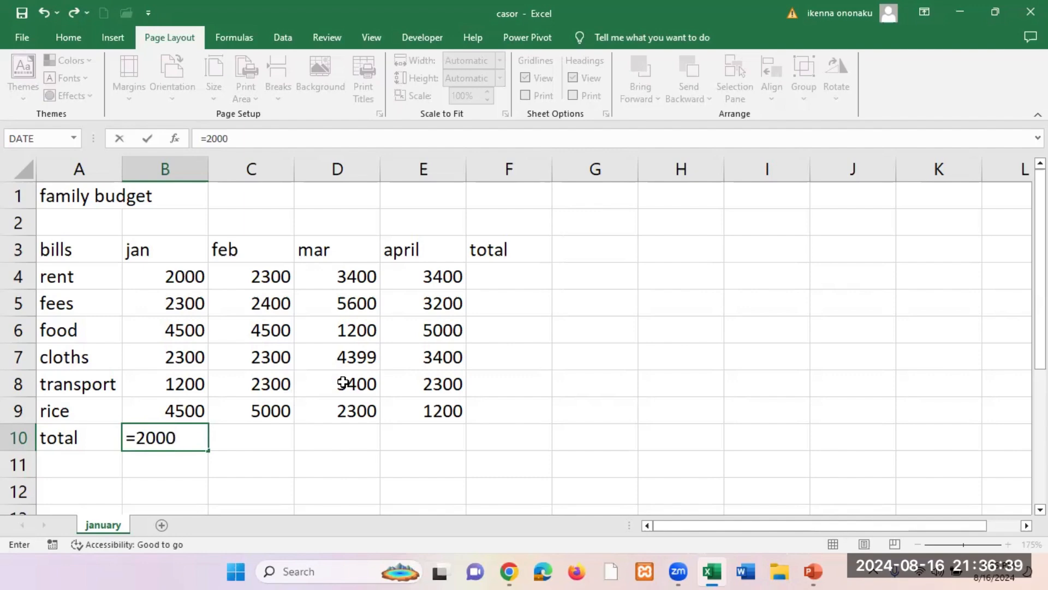
text(+2300)
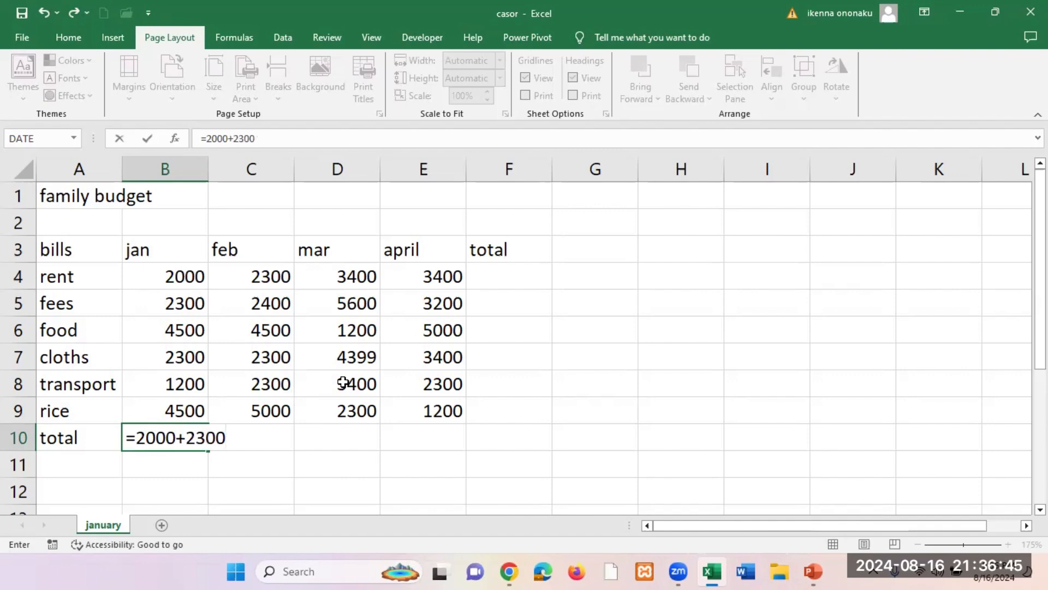
text(+4500)
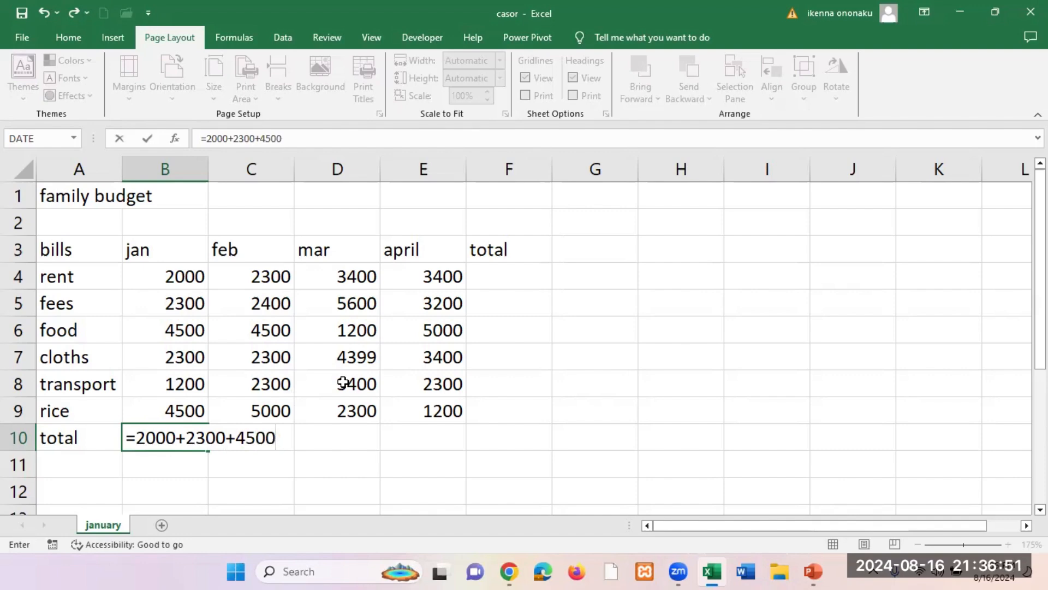
text(+2300)
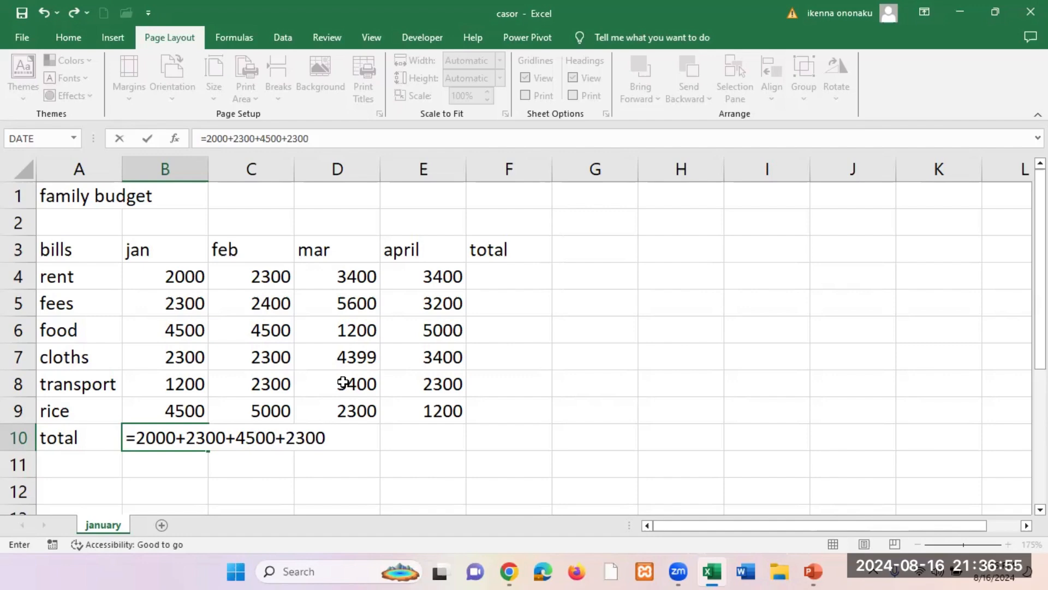
text(+1200)
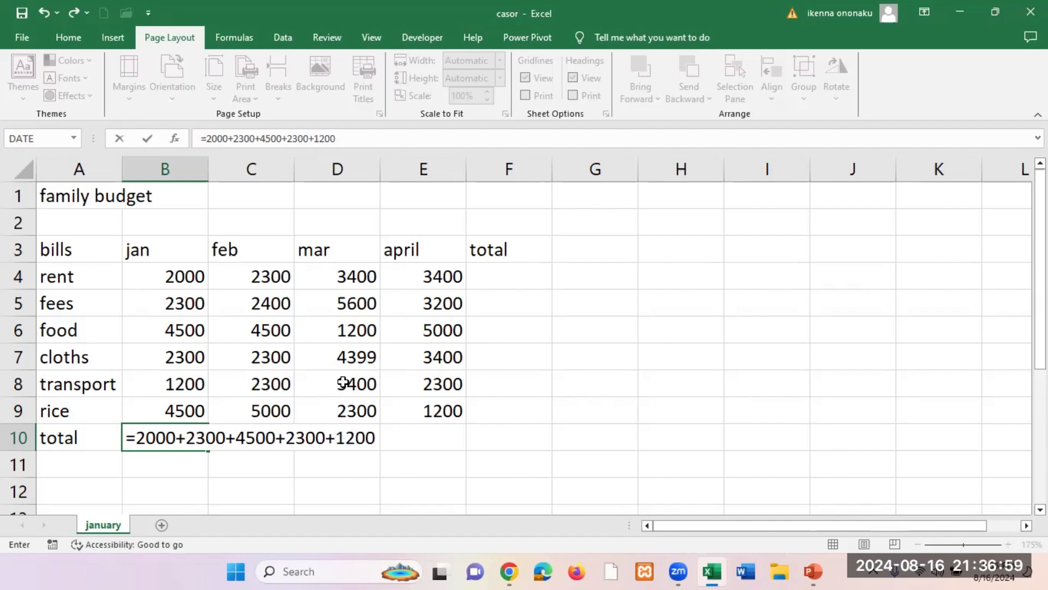
text(+4500)
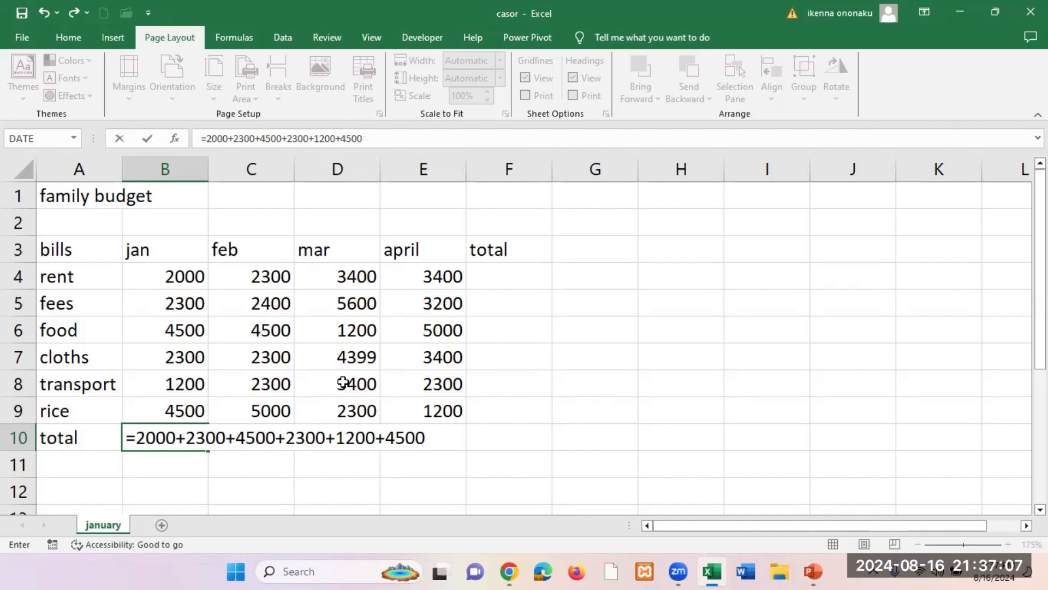
key(Return)
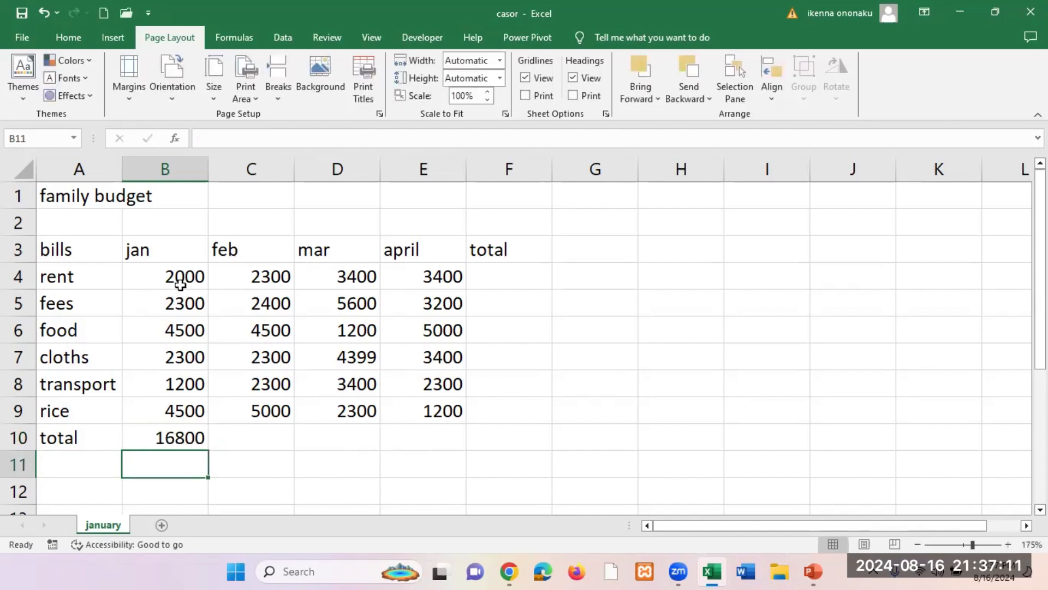
Inspect the formula behind the January total in B10 and compare it with the rent amount in B4
click(176, 438)
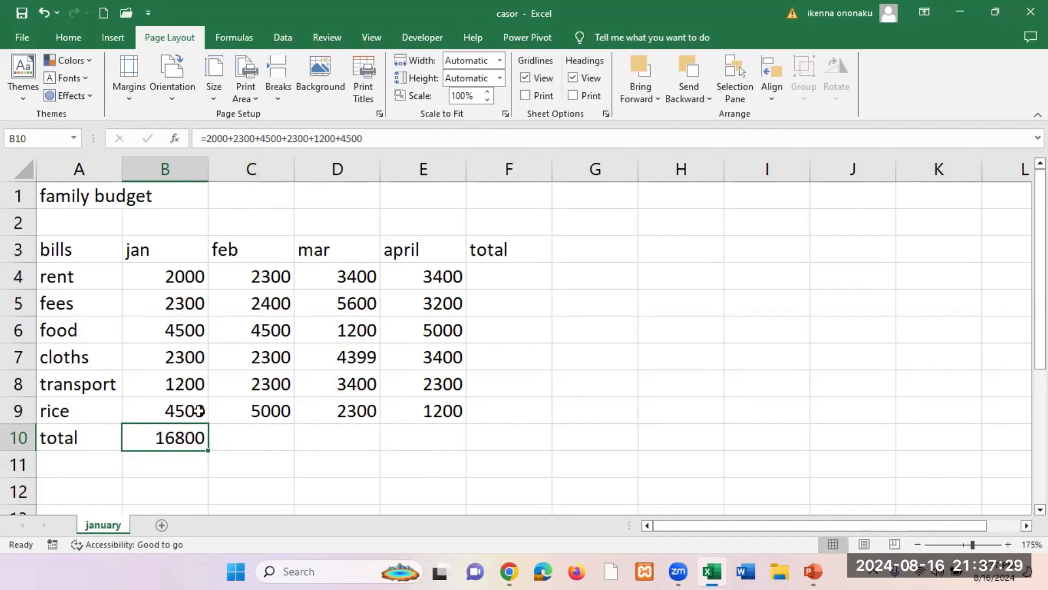
click(221, 439)
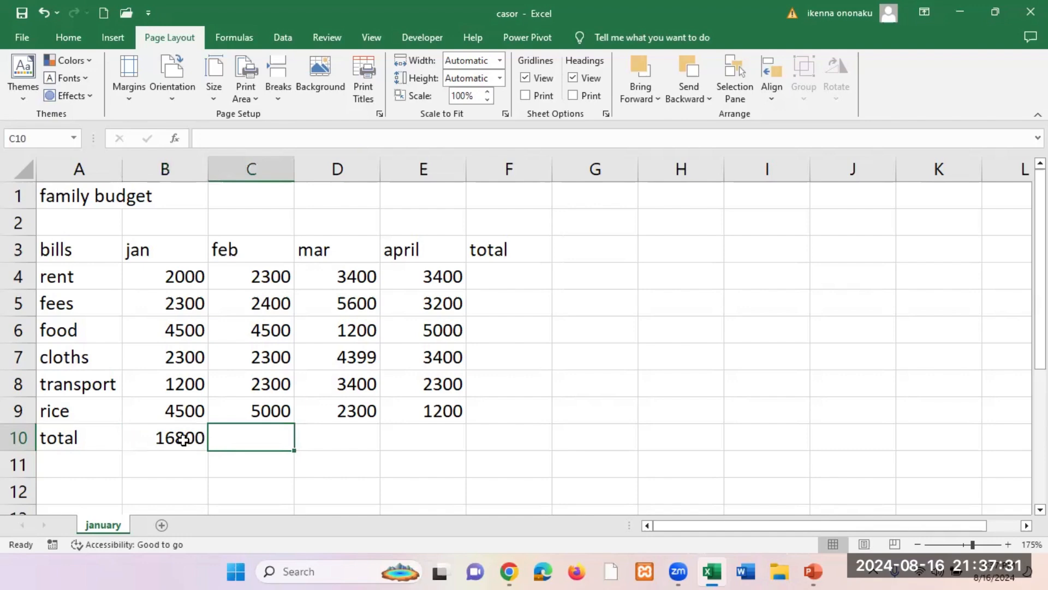
click(153, 436)
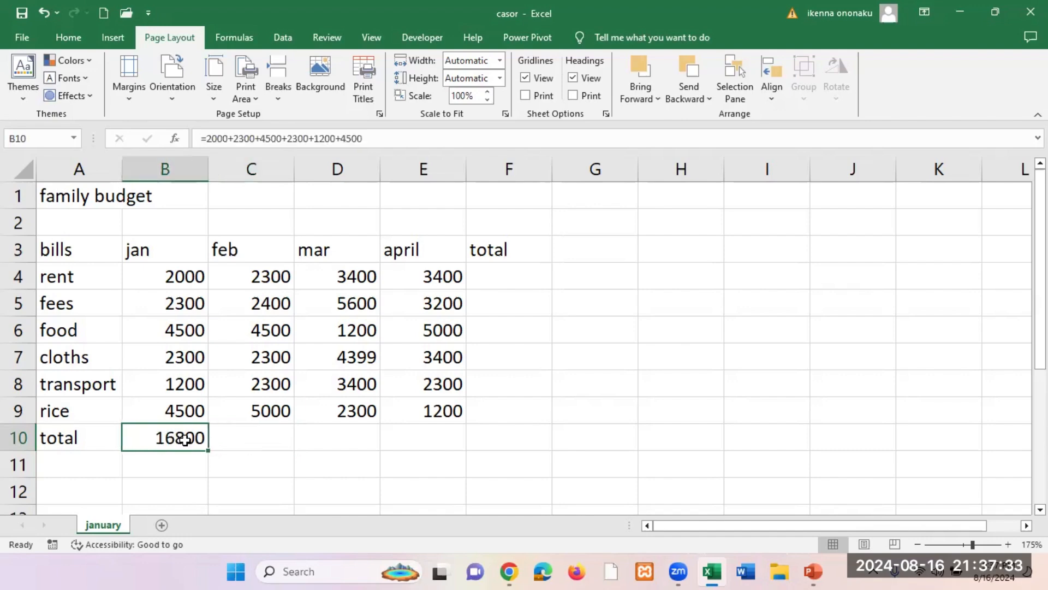
double_click(175, 439)
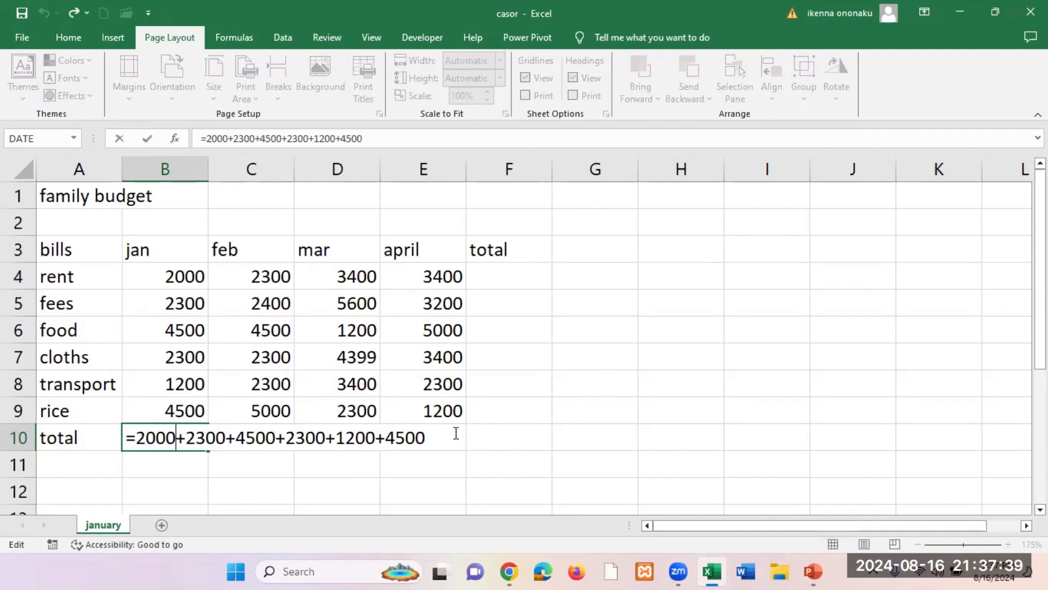
key(Return)
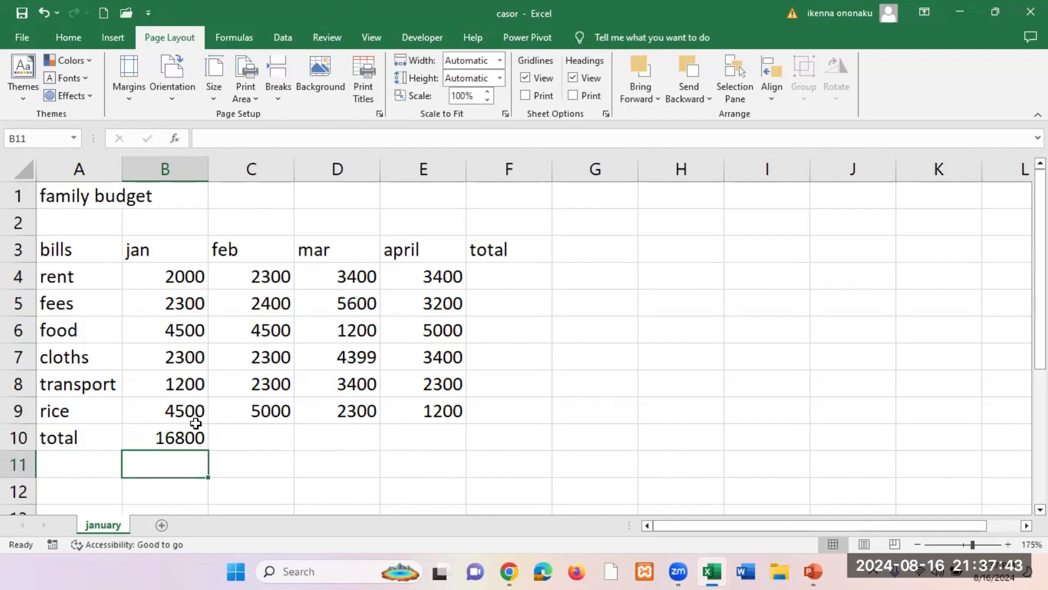
click(189, 440)
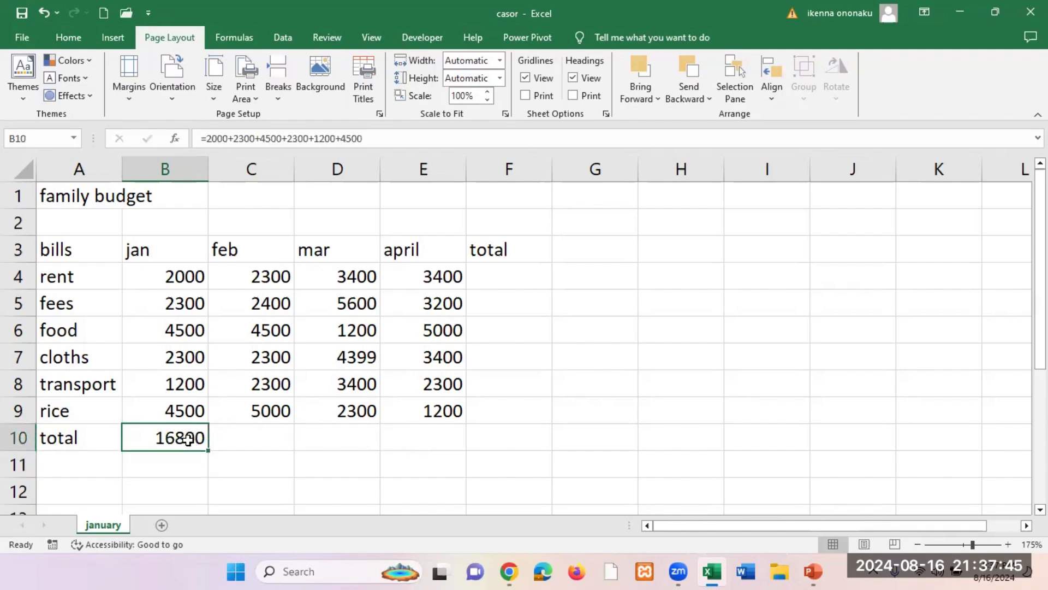
click(187, 275)
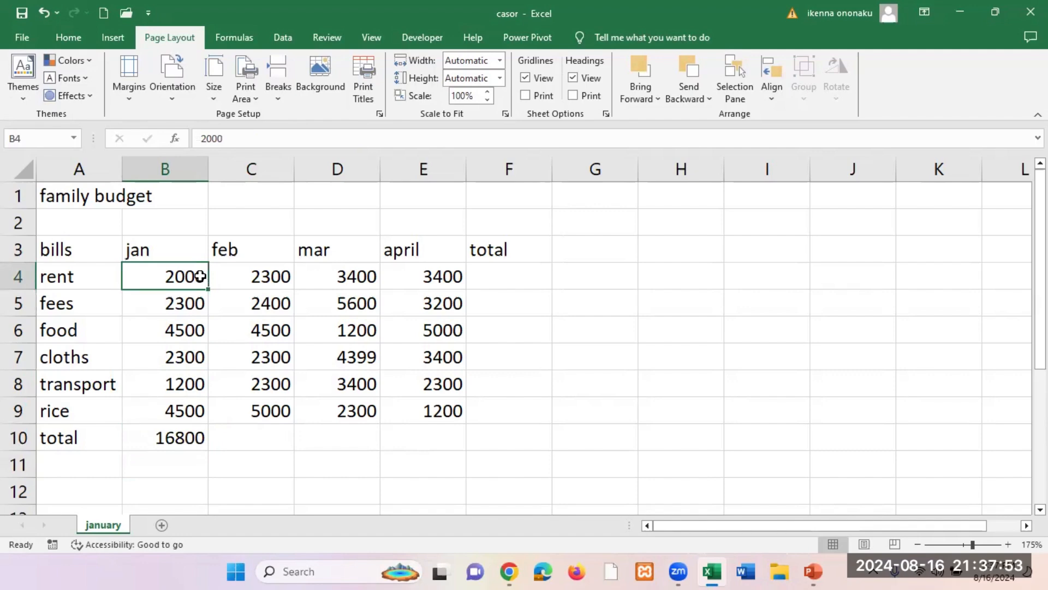
Change the first term of the January total formula in B10 to 20000
double_click(195, 440)
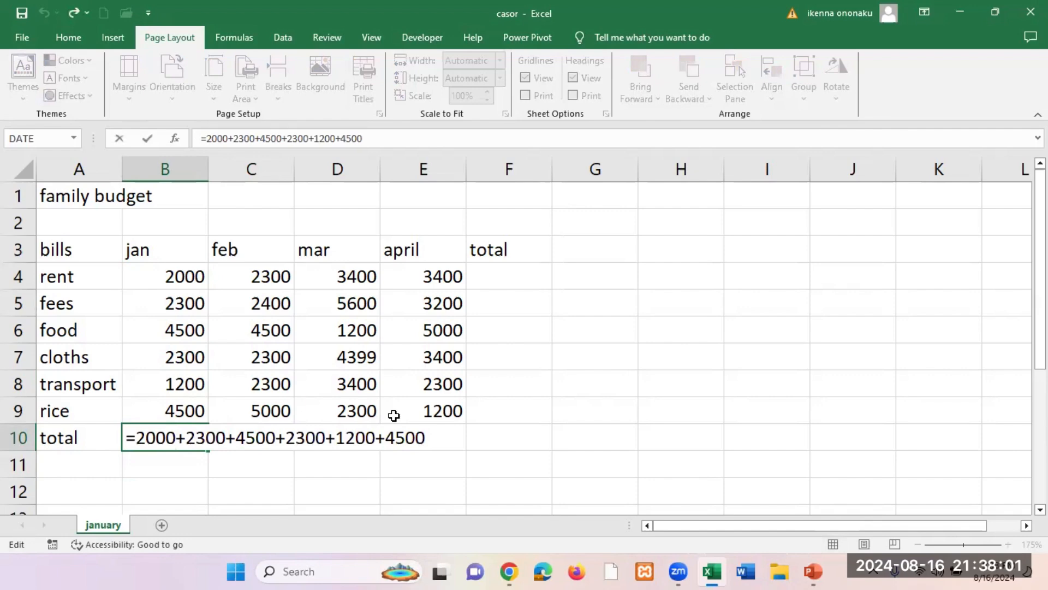
text(0)
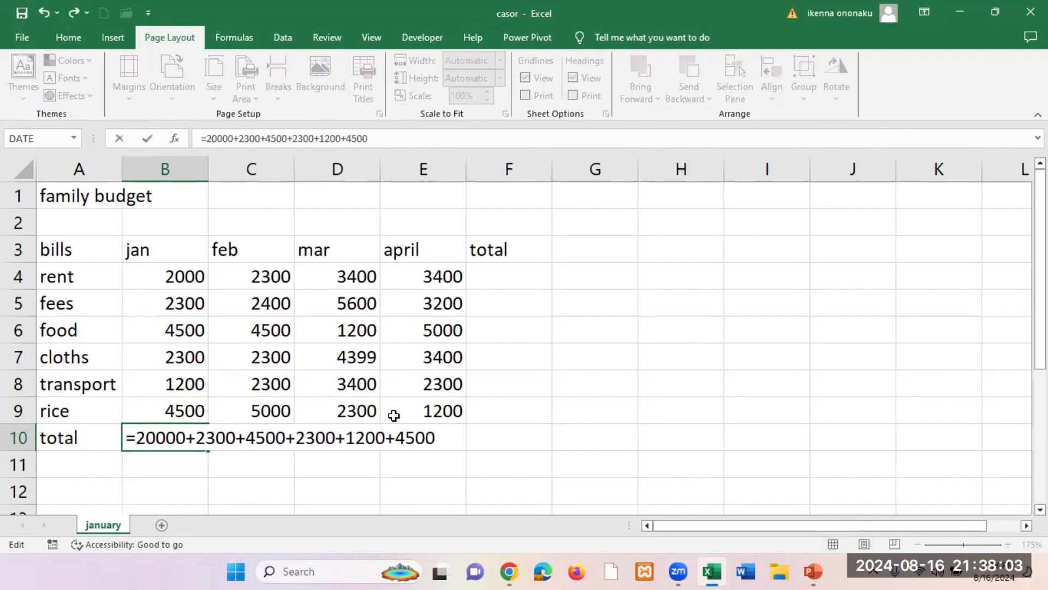
key(Return)
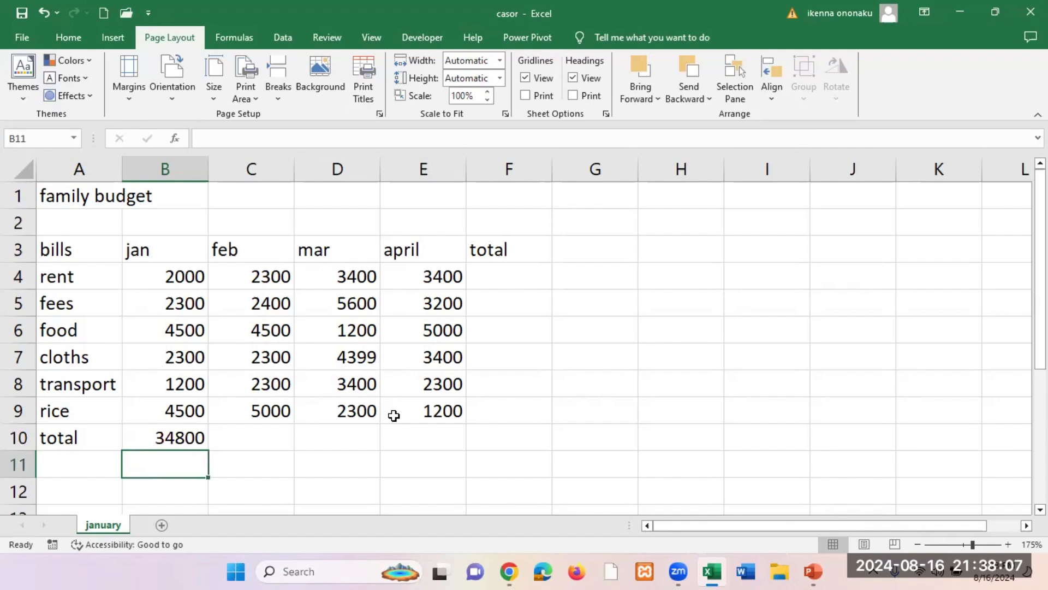
Restore the first term of the January total formula in B10 to 2000
click(186, 442)
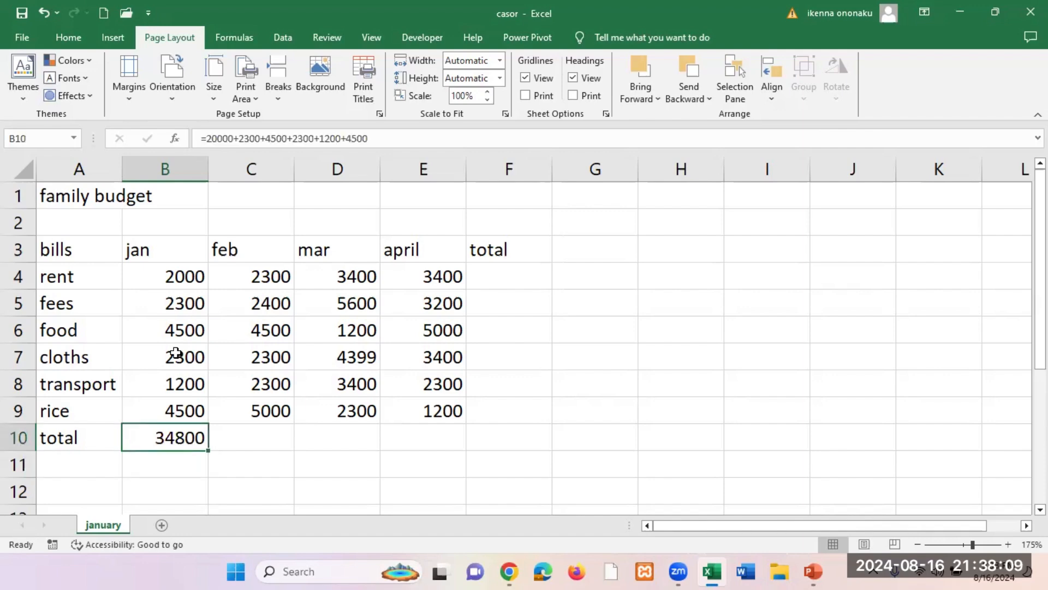
double_click(191, 440)
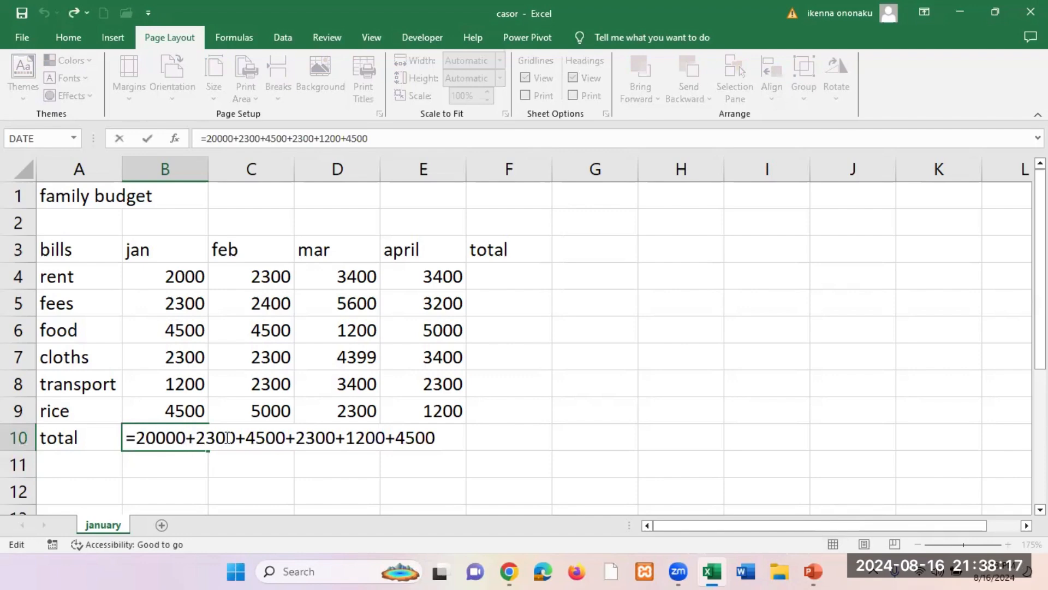
key(BackSpace)
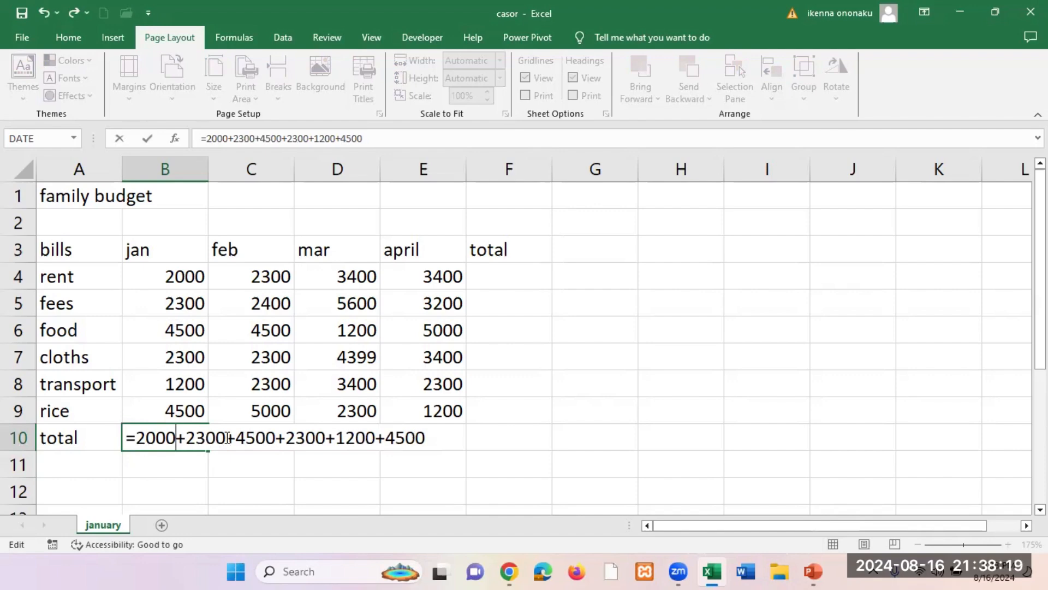
key(Return)
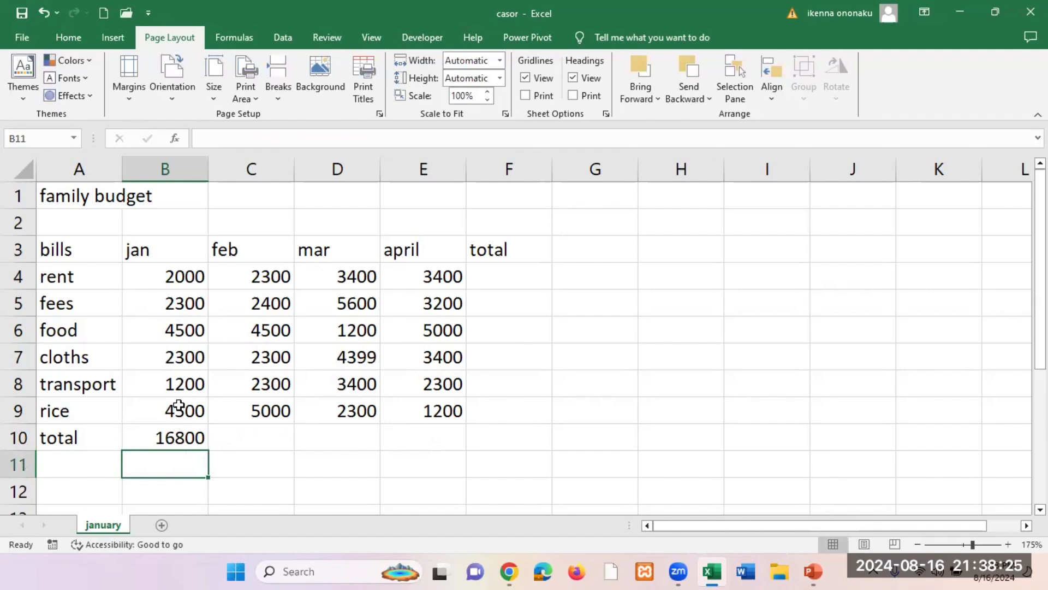
Set the January transport amount in B8 to 12000
click(176, 386)
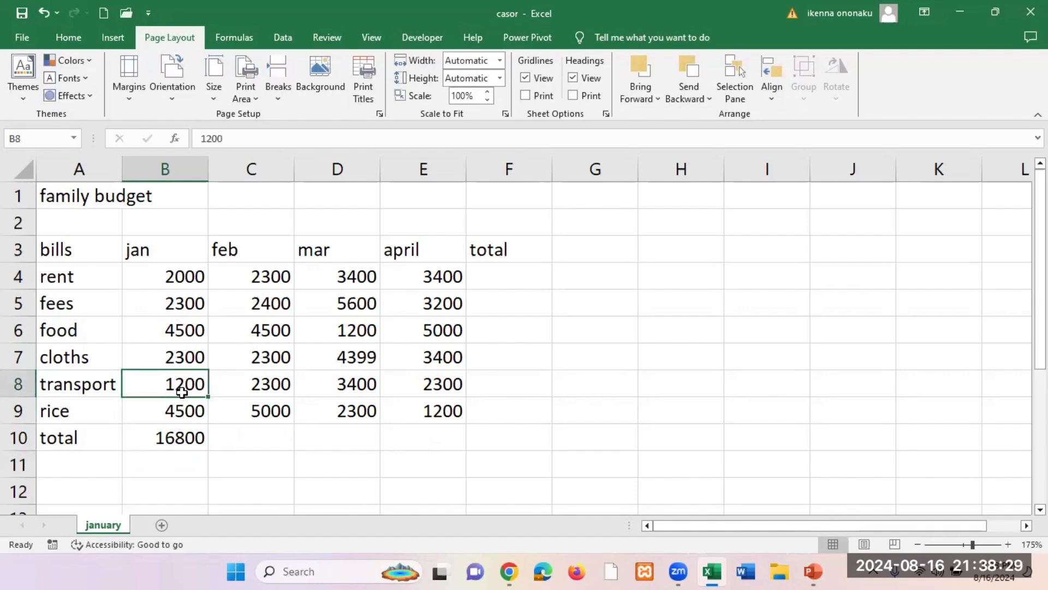
click(222, 143)
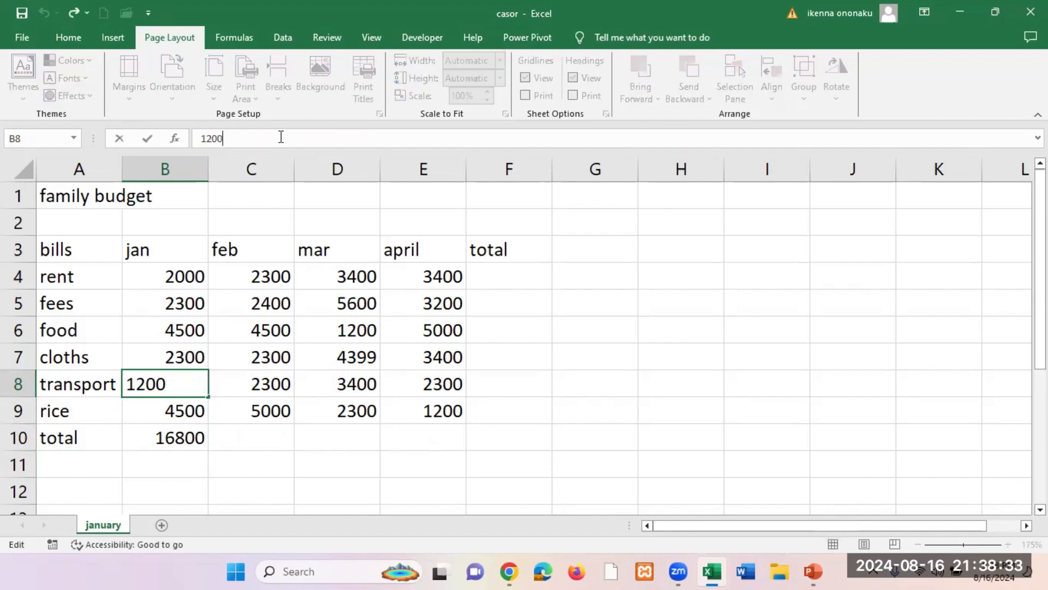
text(0)
key(Return)
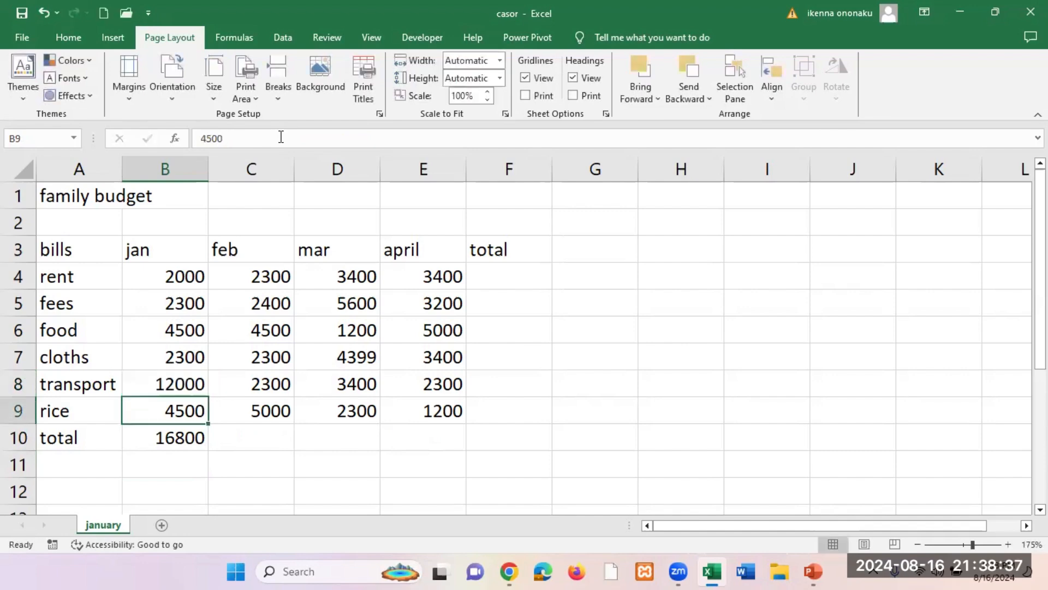
Update the transport term in the B10 total formula to 12000
double_click(196, 439)
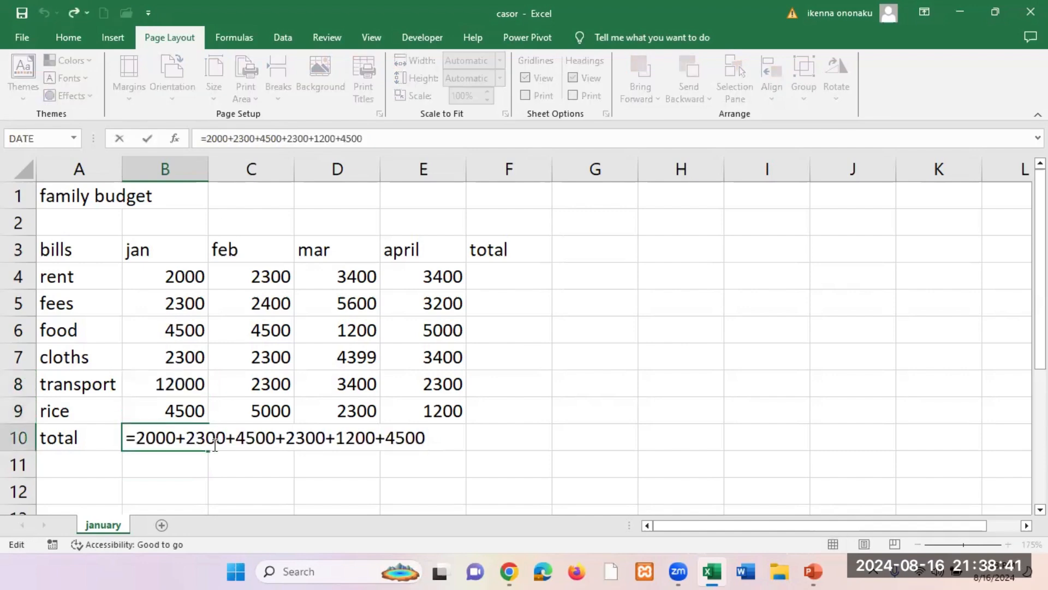
click(377, 439)
text(0)
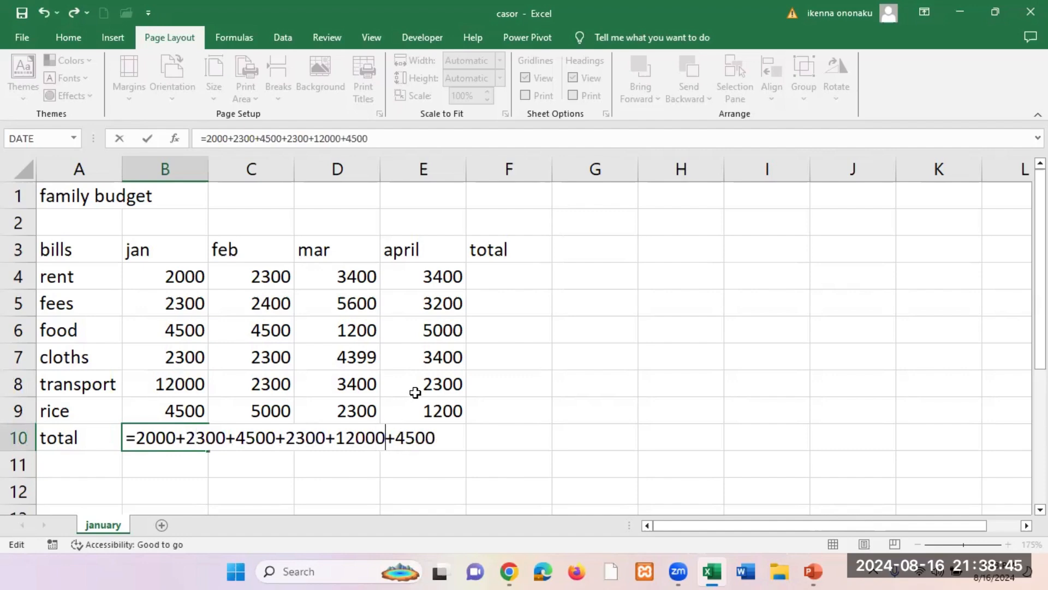
key(Return)
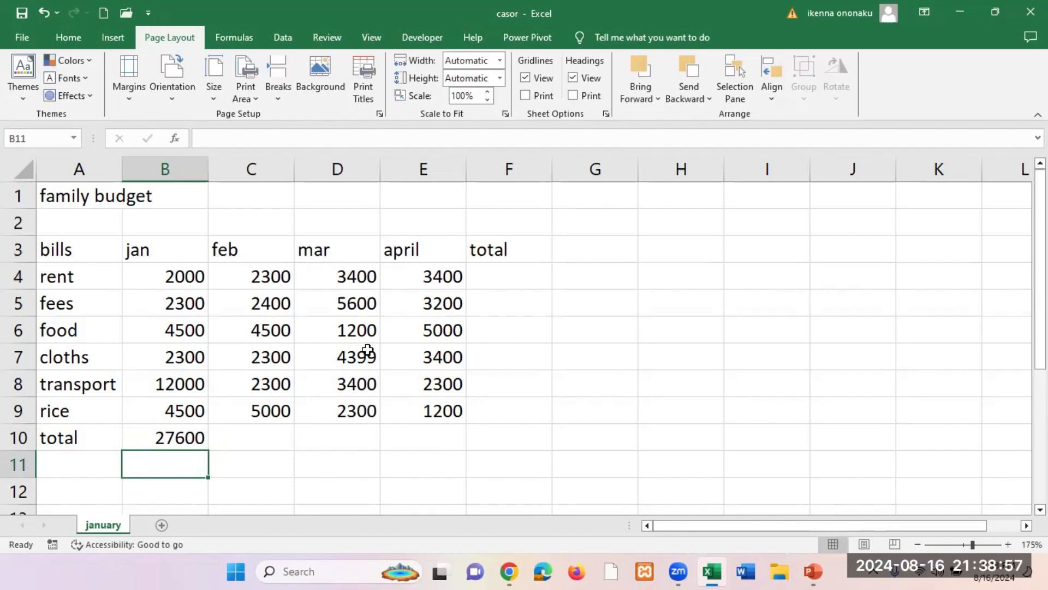
Replace the January total in B10 with the cell-reference formula =b4+b5+b6+b7+b8+b9
click(185, 437)
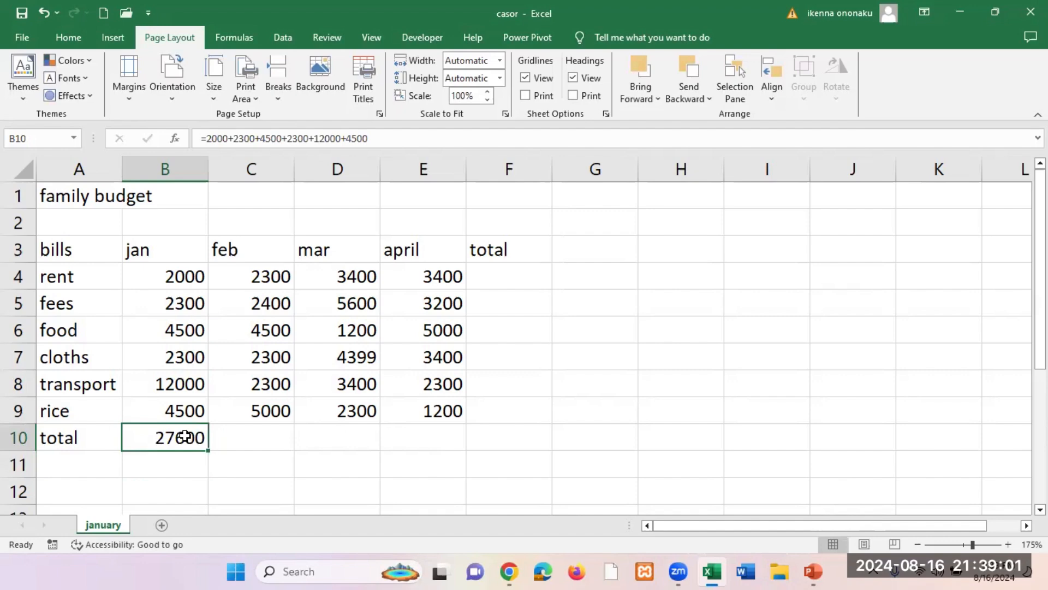
key(Delete)
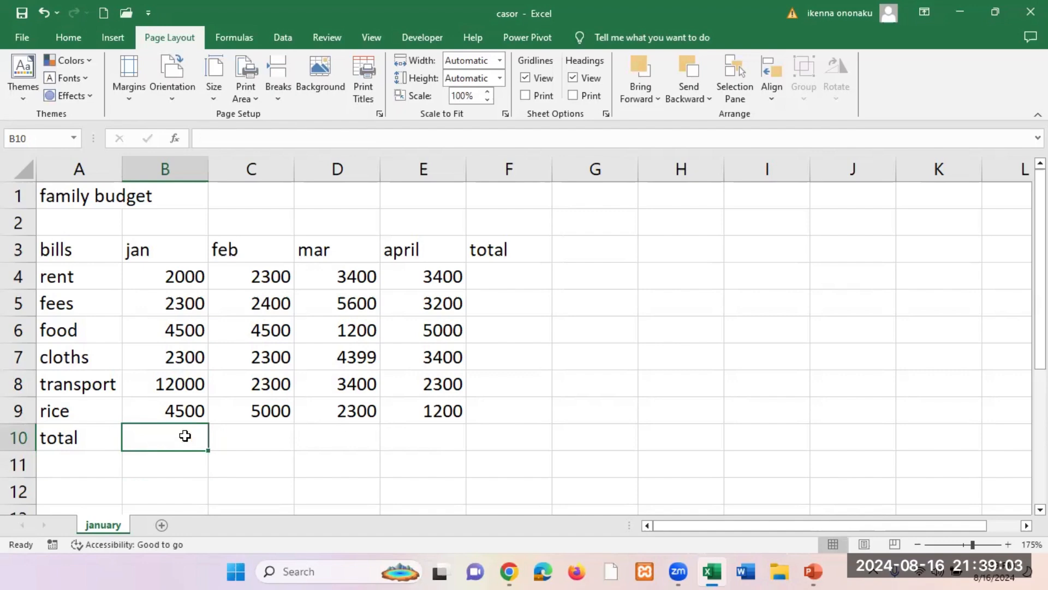
click(251, 427)
click(198, 434)
text(=)
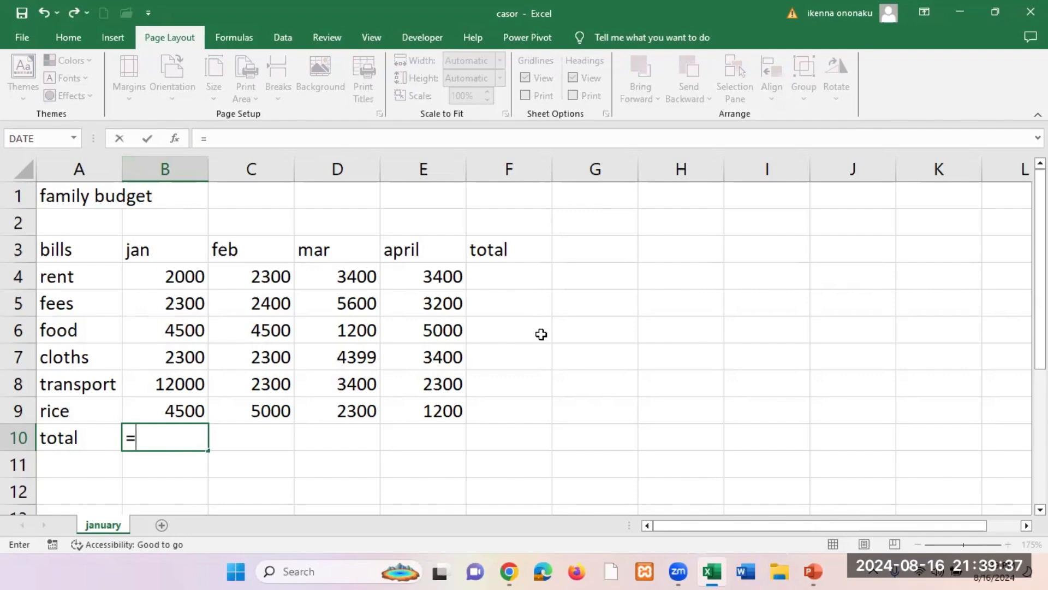
text(b4)
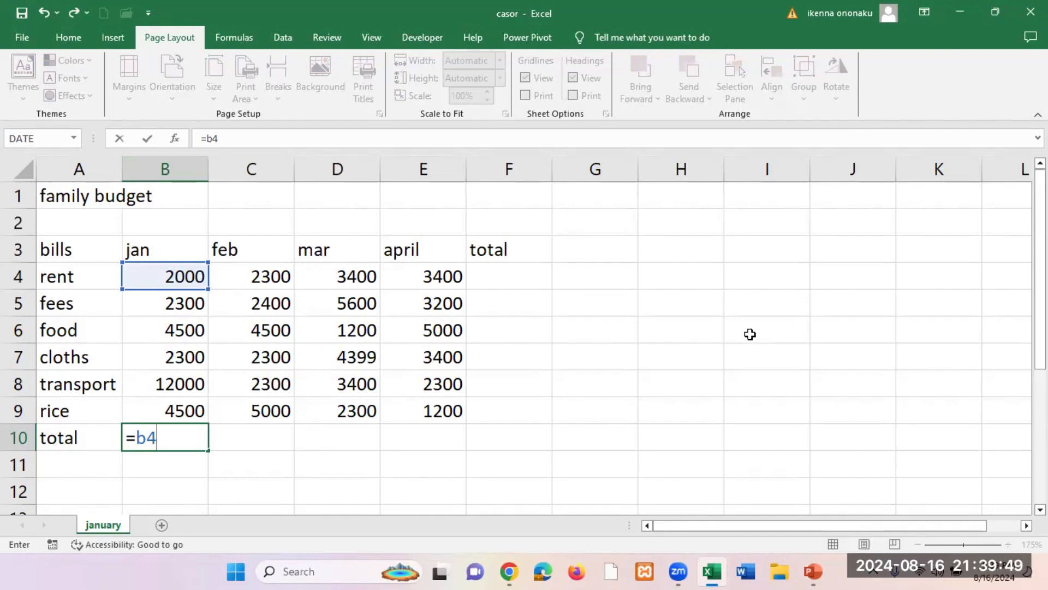
text(+b5)
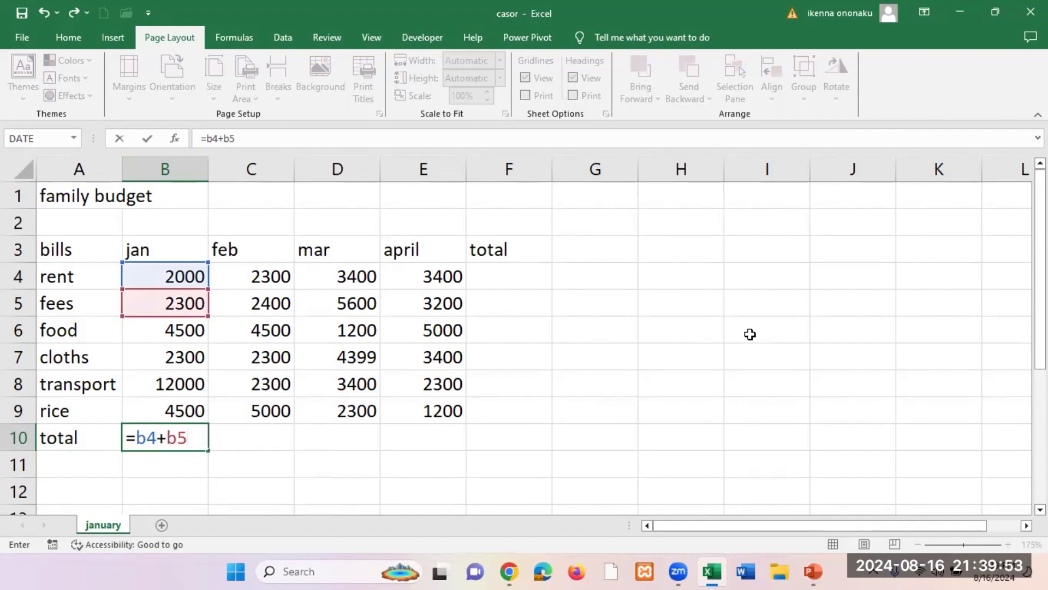
text(+)
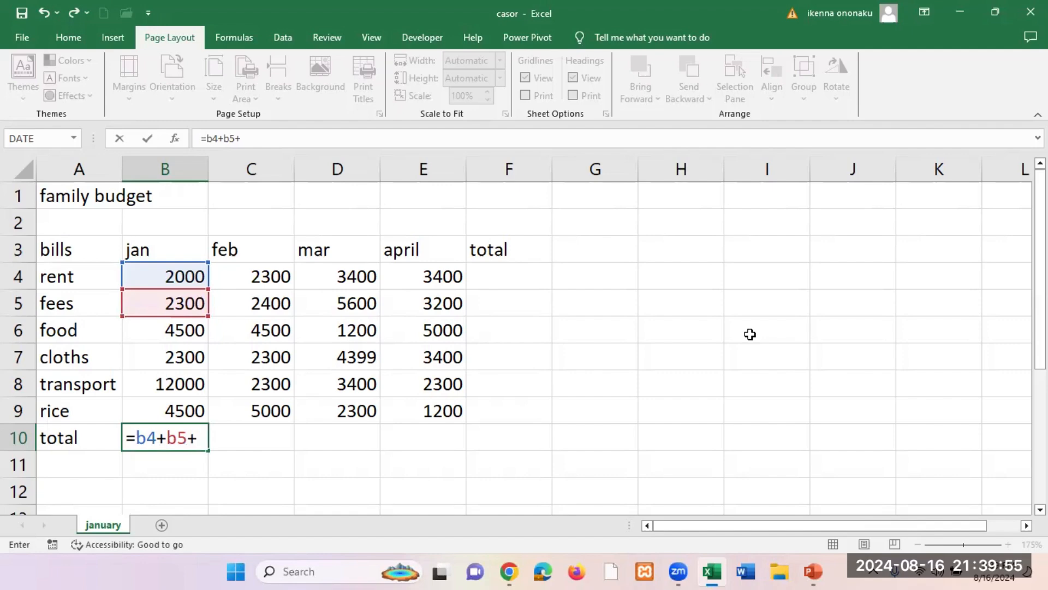
text(b6)
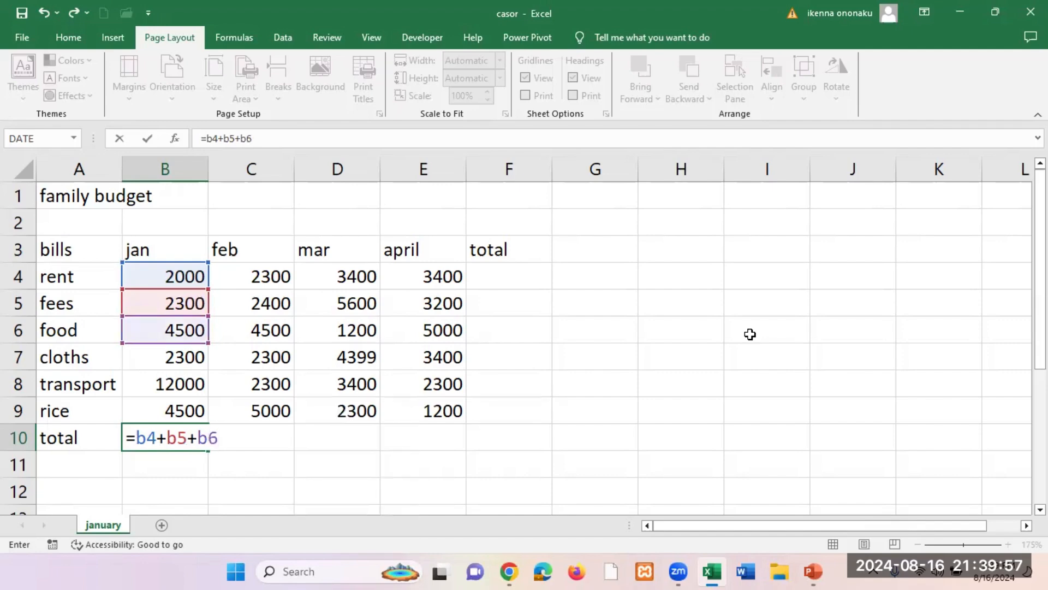
text(+b)
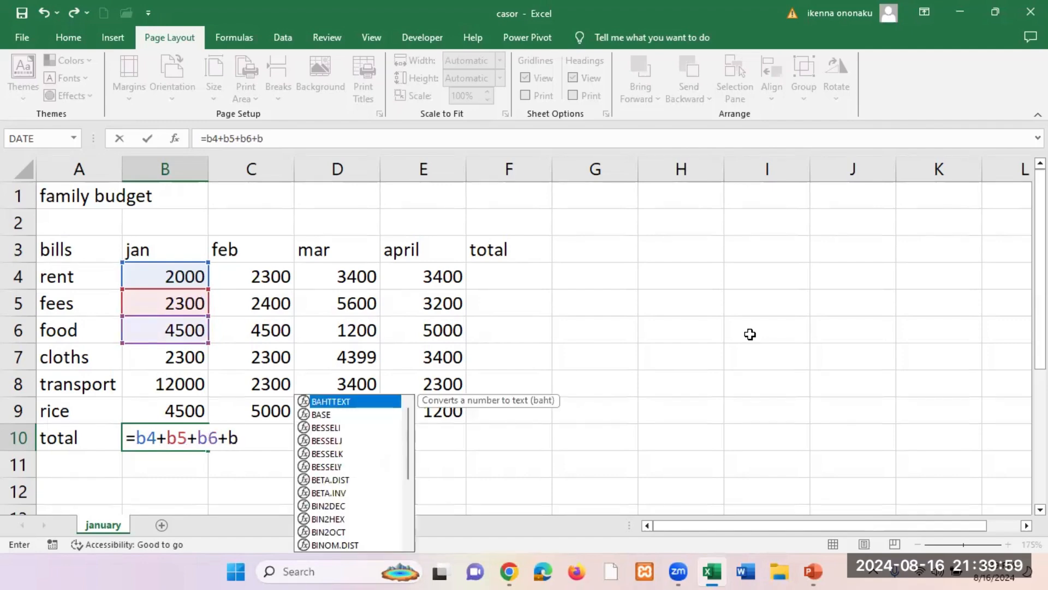
text(7+)
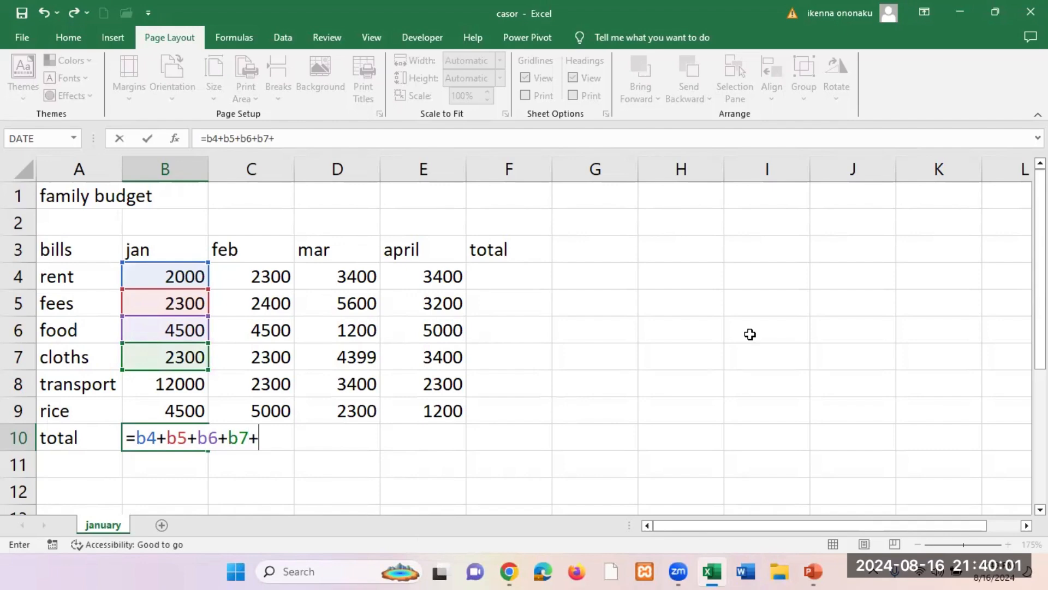
text(b8)
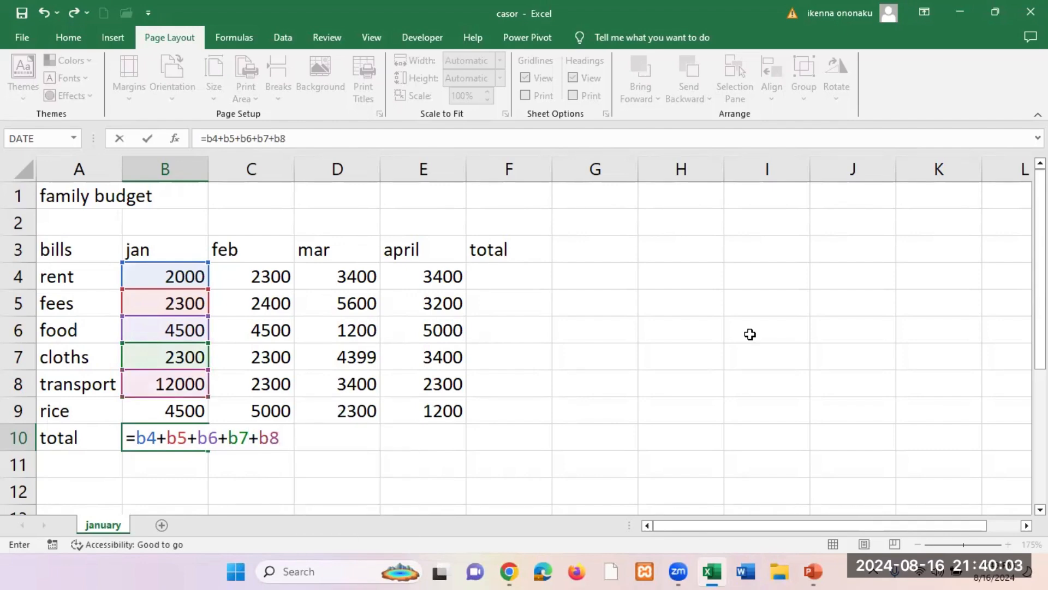
text(+b)
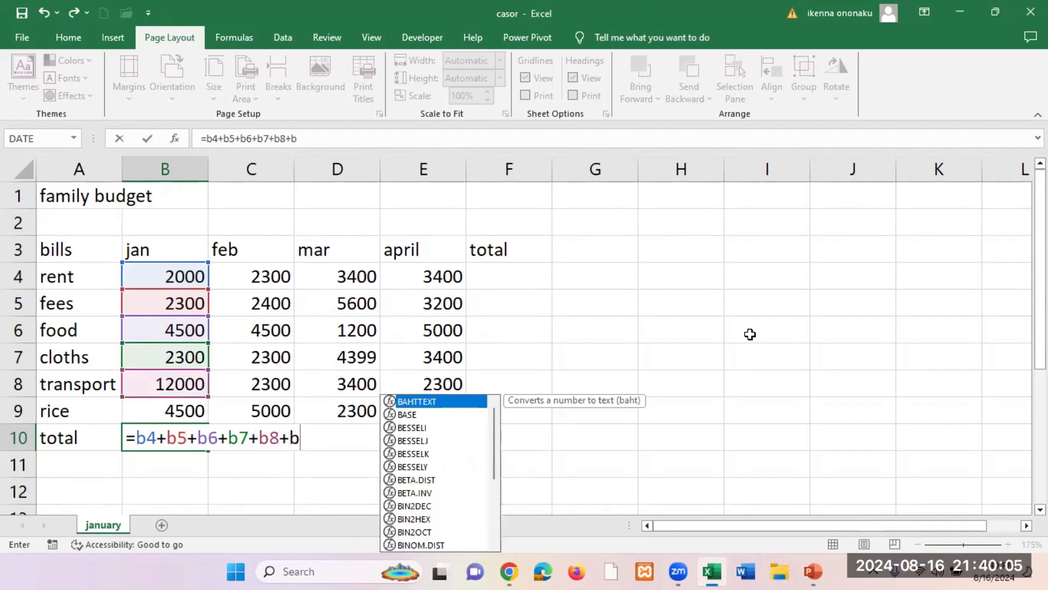
text(9)
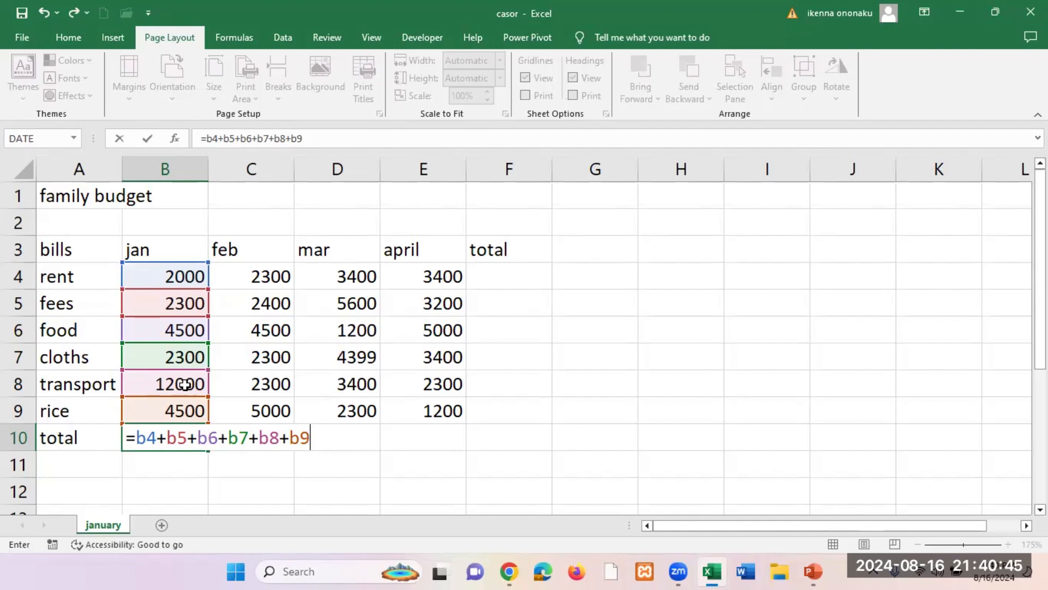
key(Return)
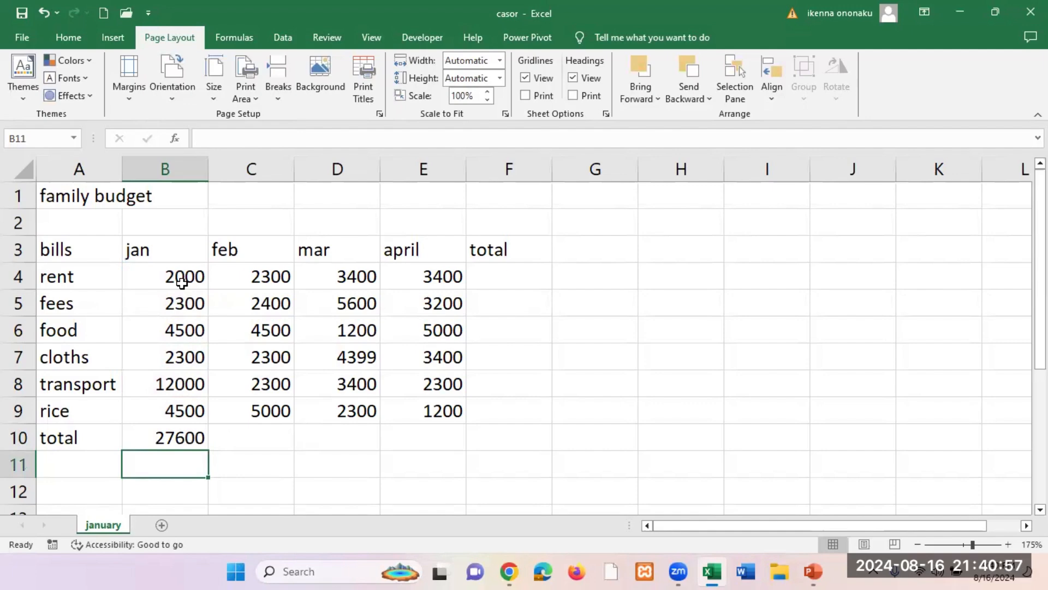
Set the January cloths amount in B7 to 23000
click(183, 363)
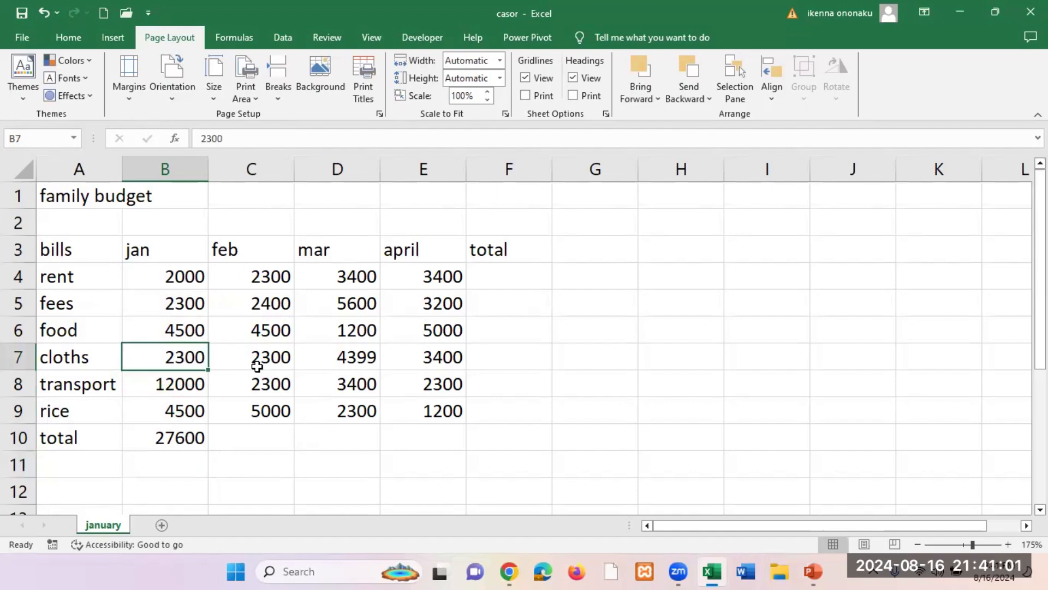
click(225, 138)
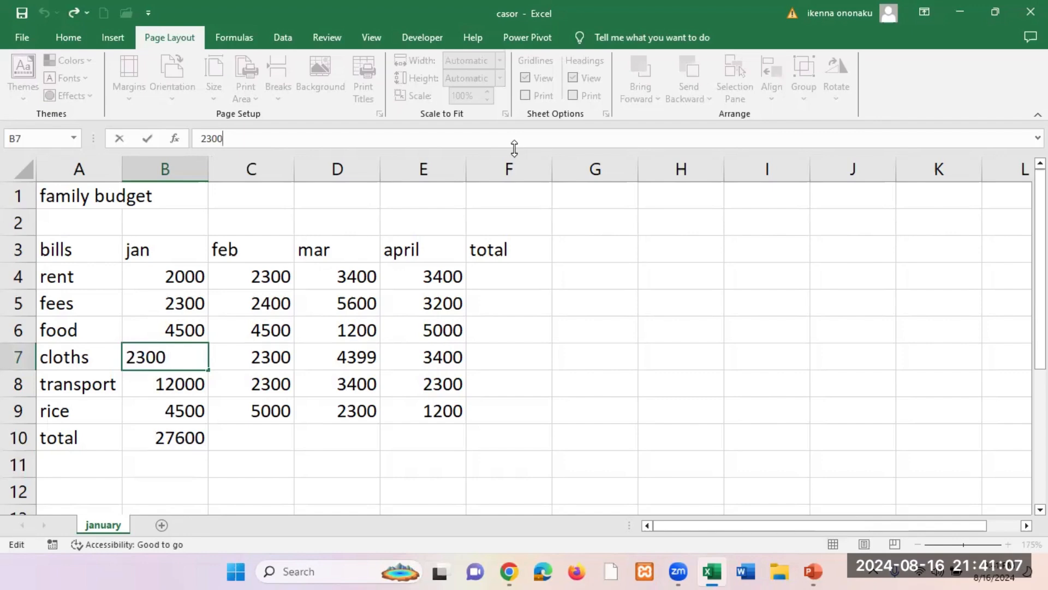
text(0)
key(Return)
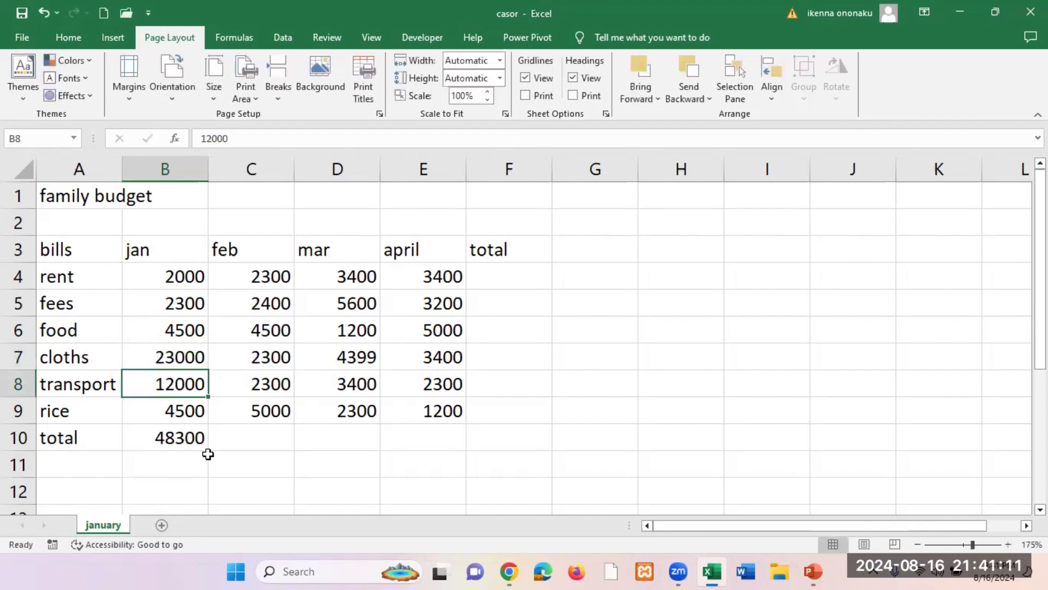
Review the January total formula in B10 alongside the February amounts and the February total cell in C4:C10
click(178, 442)
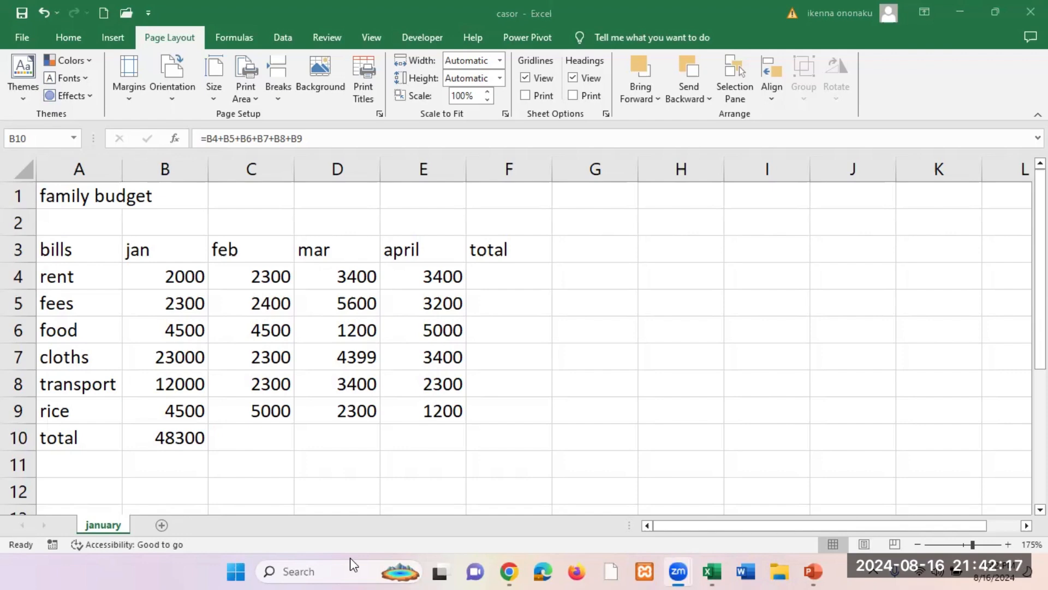
click(243, 435)
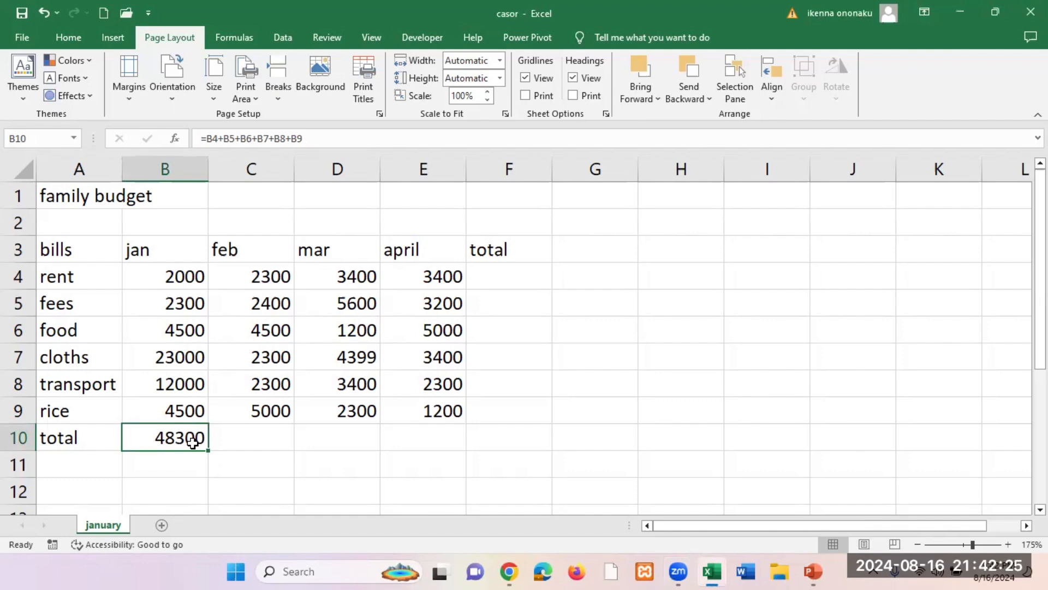
click(261, 445)
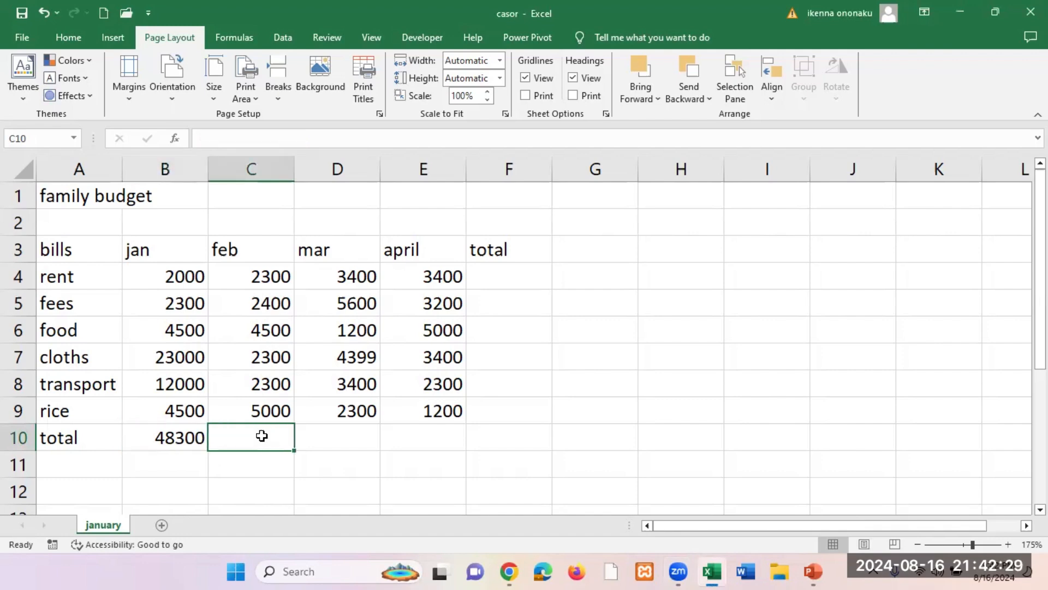
click(187, 436)
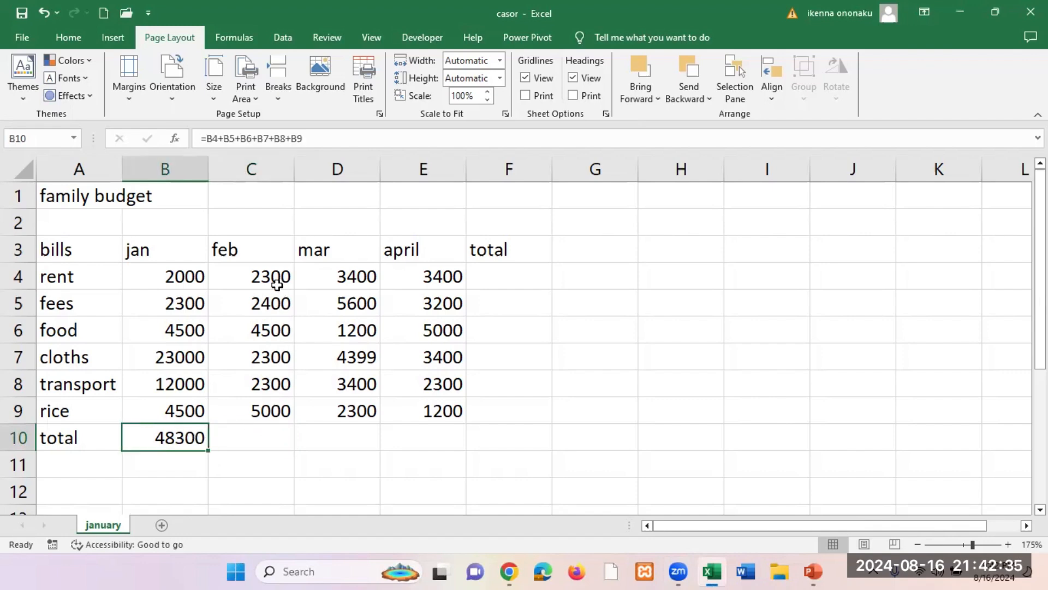
drag(276, 276, 274, 428)
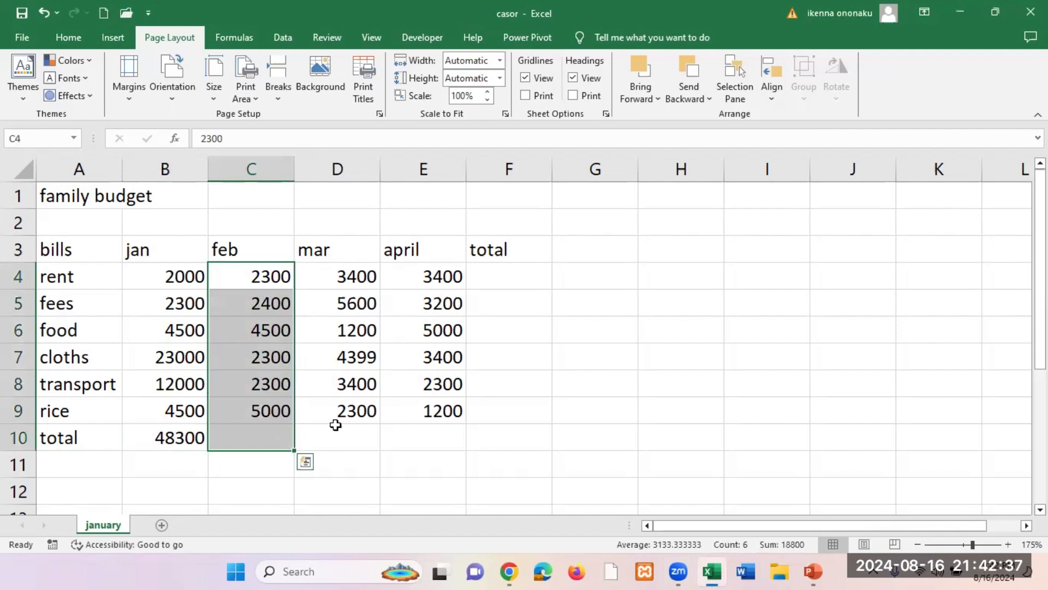
click(339, 424)
click(190, 437)
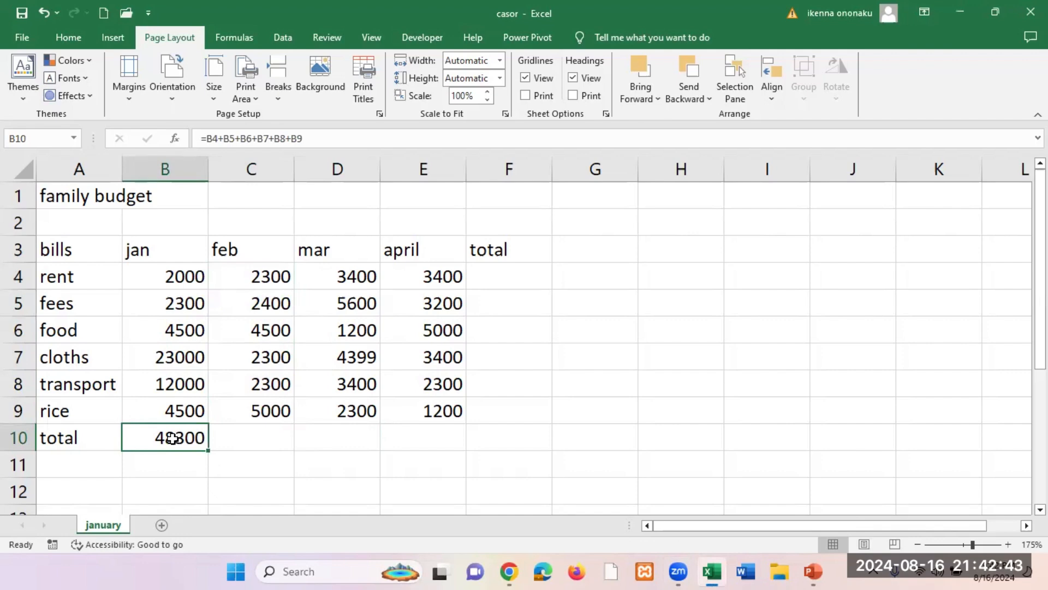
Copy the January total formula from B10 into the February total cell C10 and compare the cell references of both formulas
right_click(172, 438)
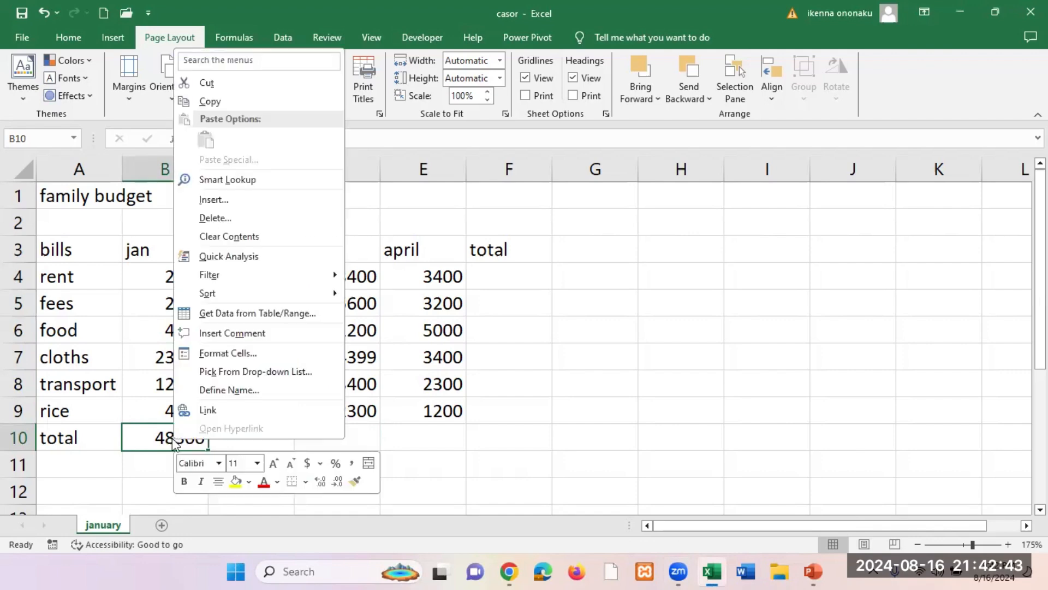
click(218, 101)
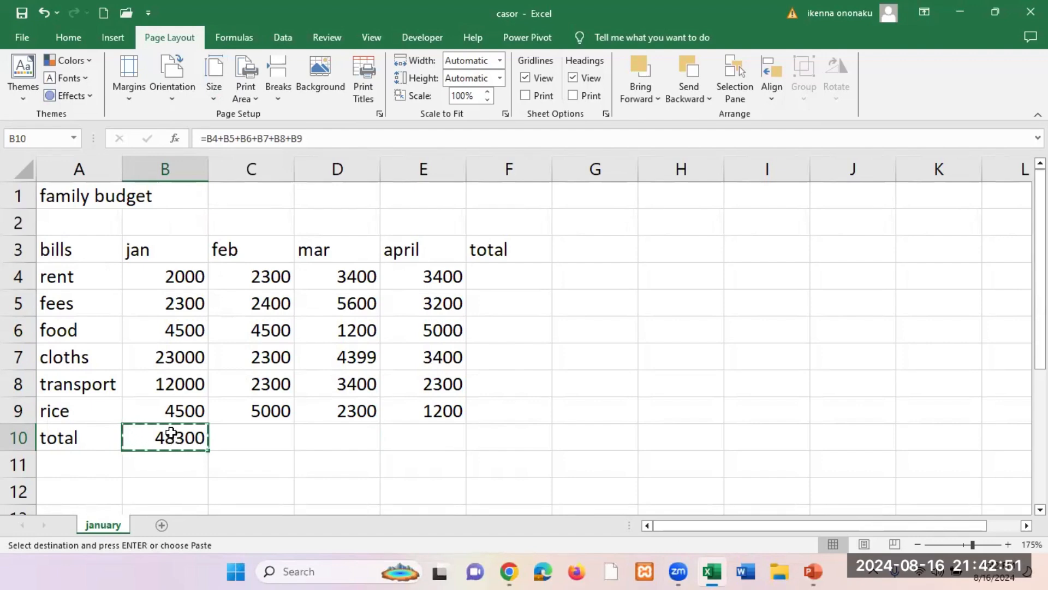
click(245, 435)
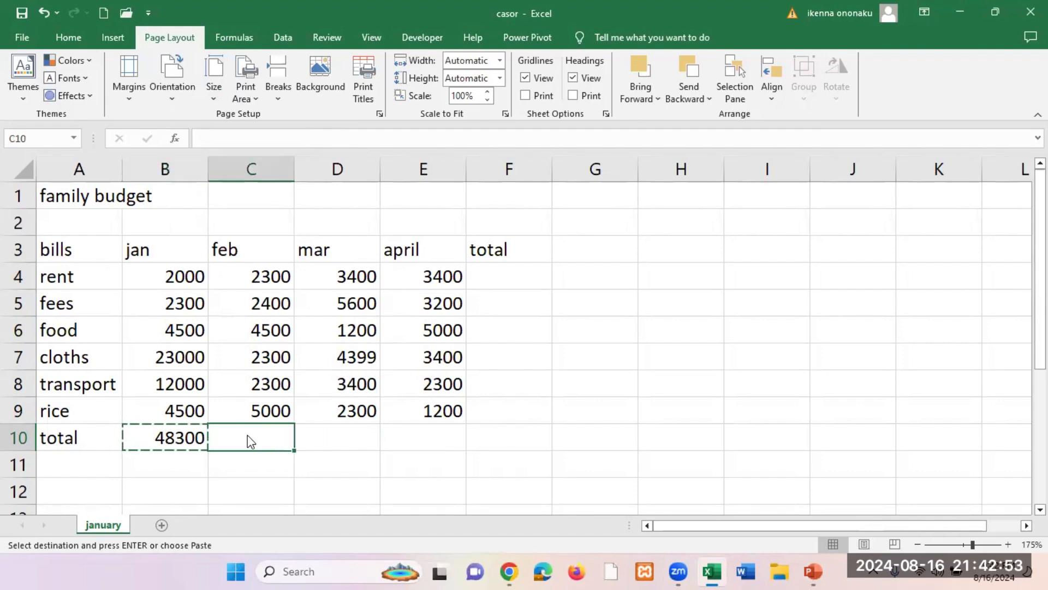
right_click(247, 434)
click(277, 137)
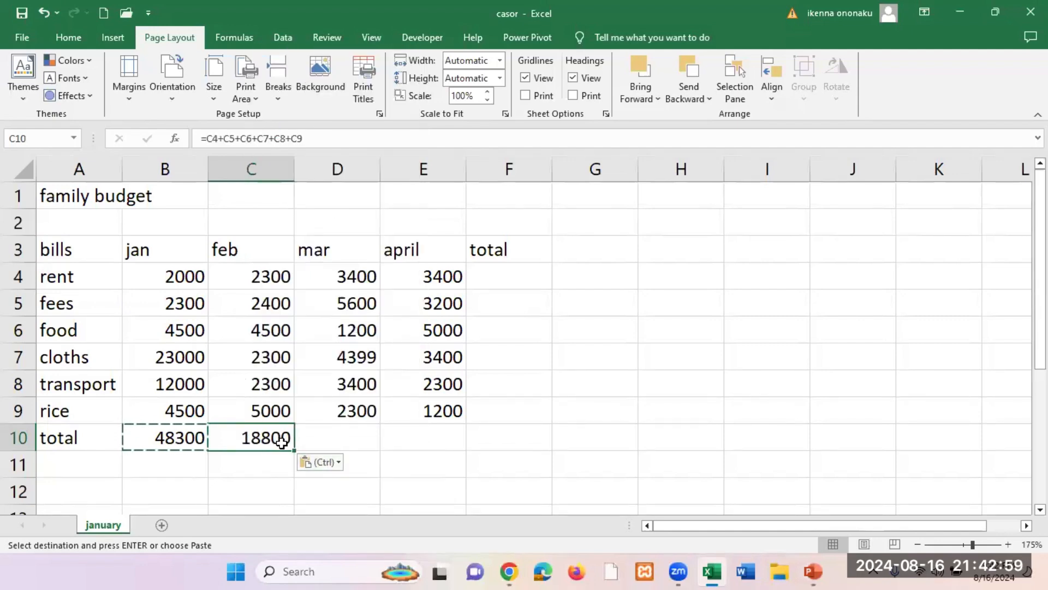
key(Escape)
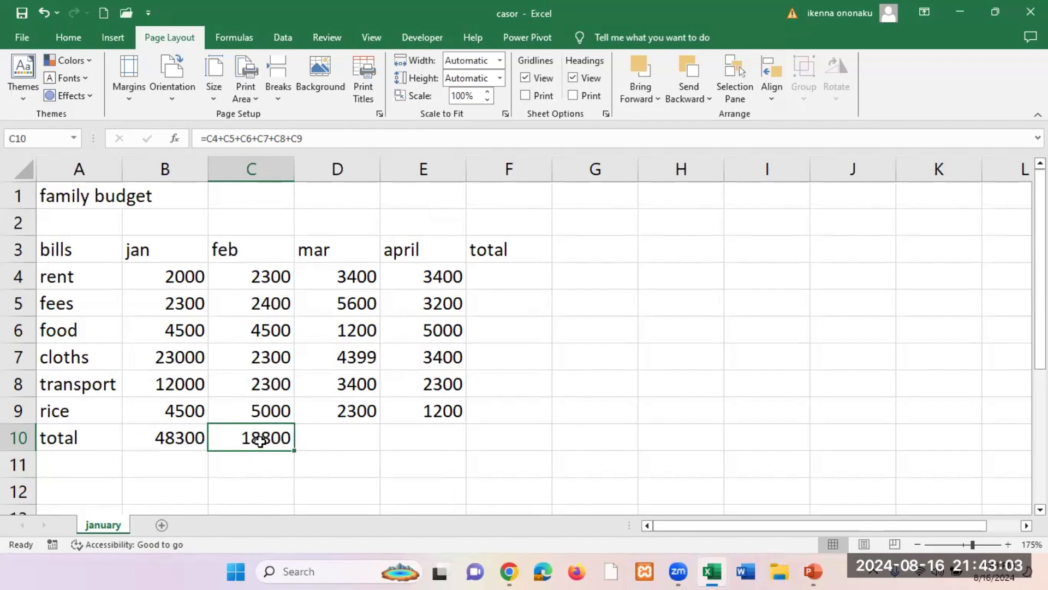
click(186, 440)
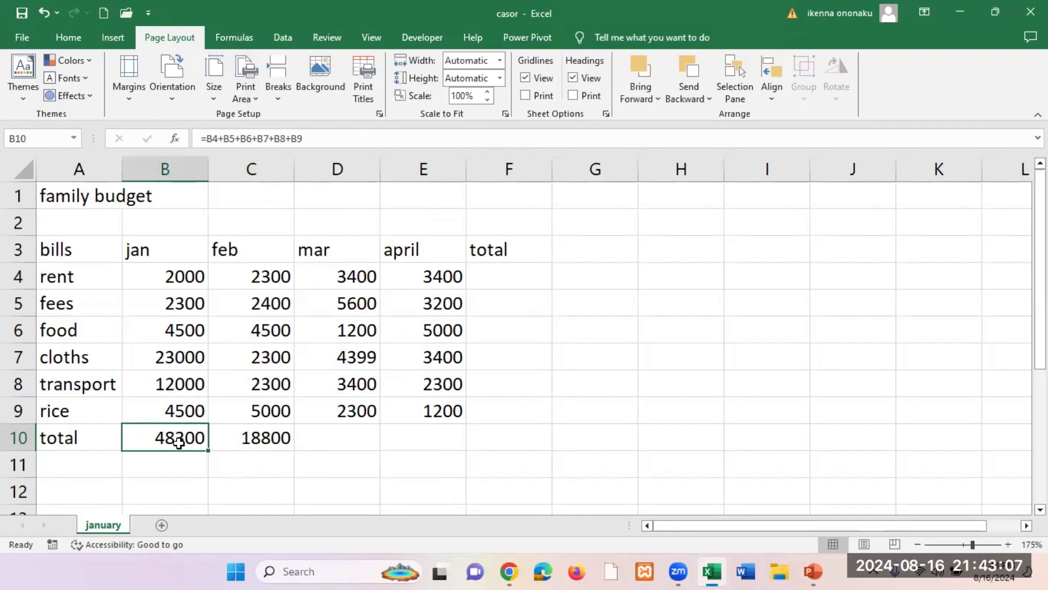
double_click(178, 442)
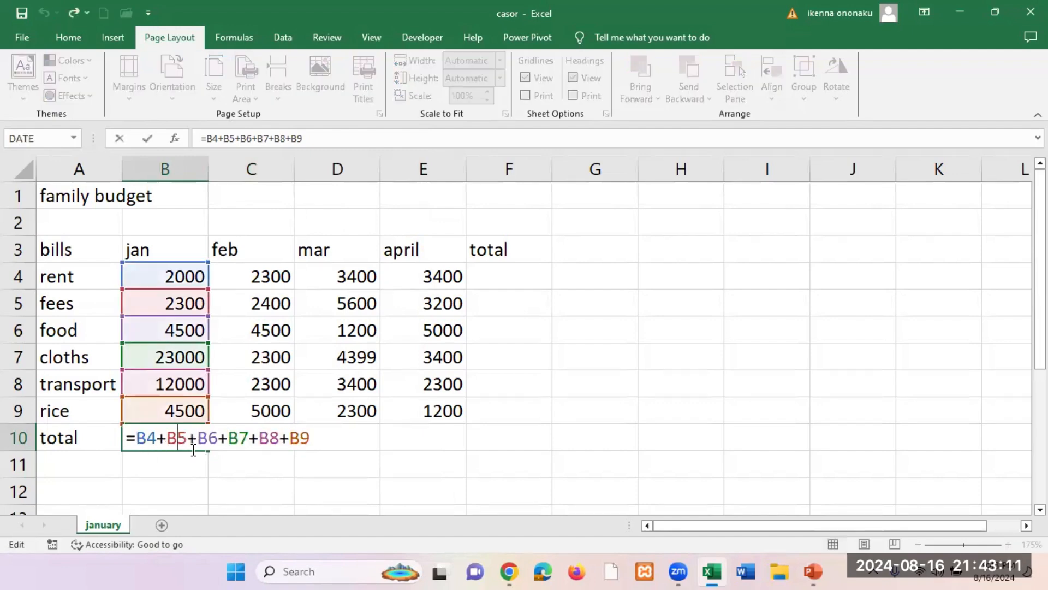
key(Return)
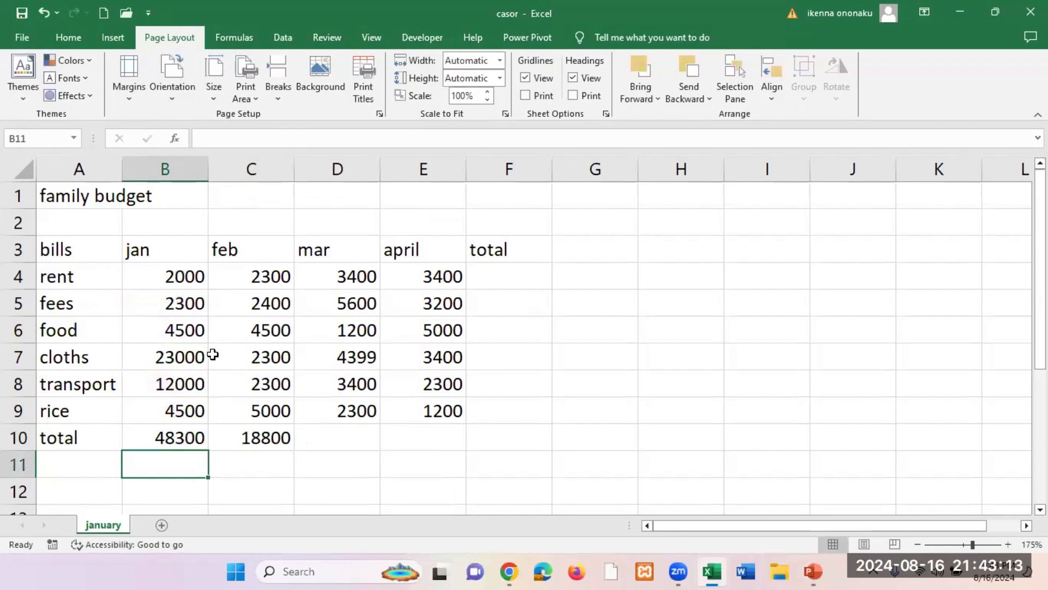
double_click(258, 426)
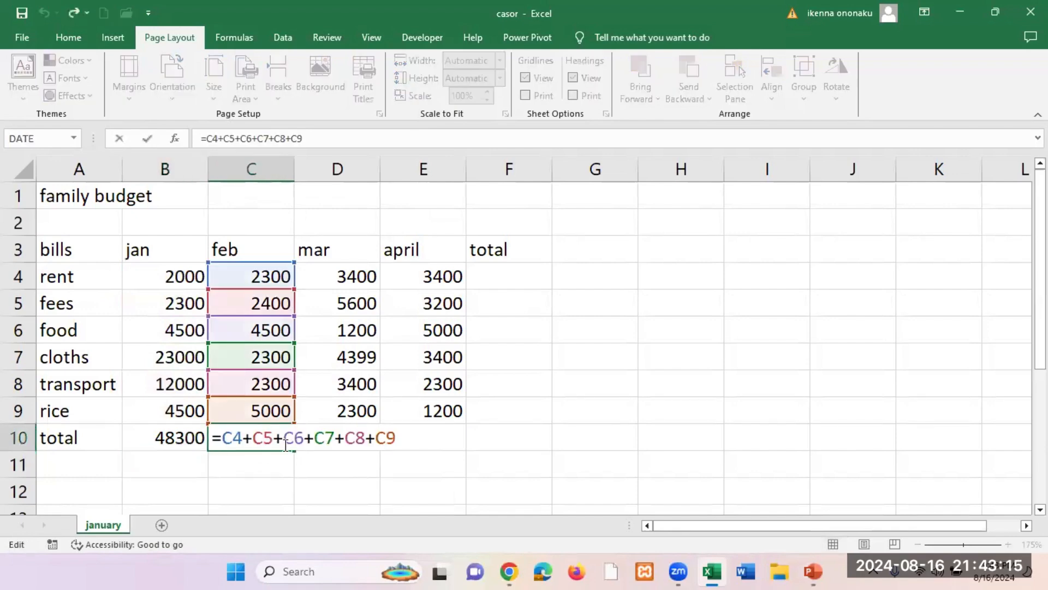
click(357, 470)
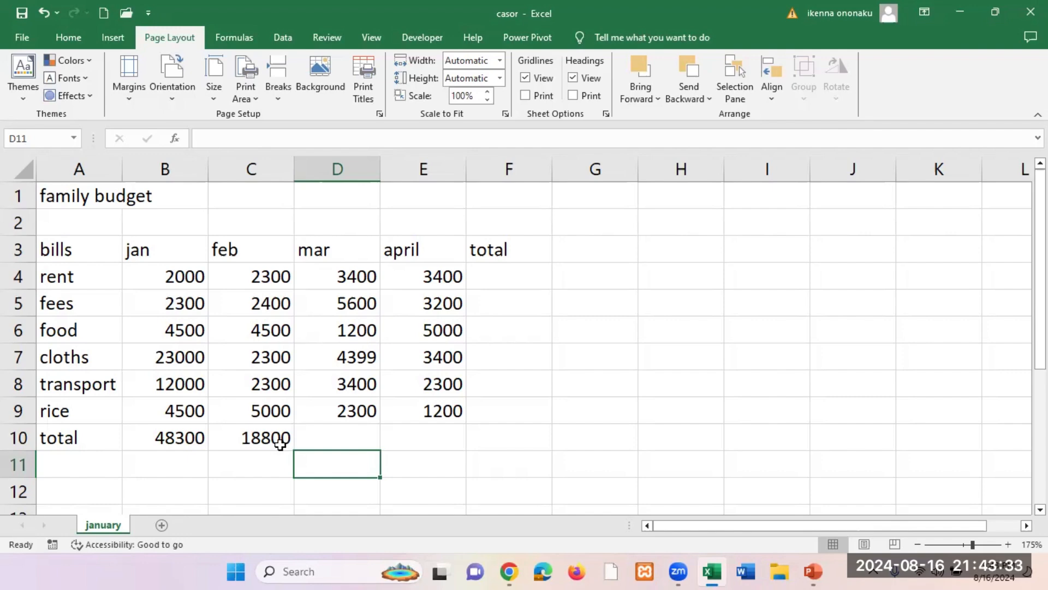
Copy the February total formula from C10 into the March total cell D10
click(312, 440)
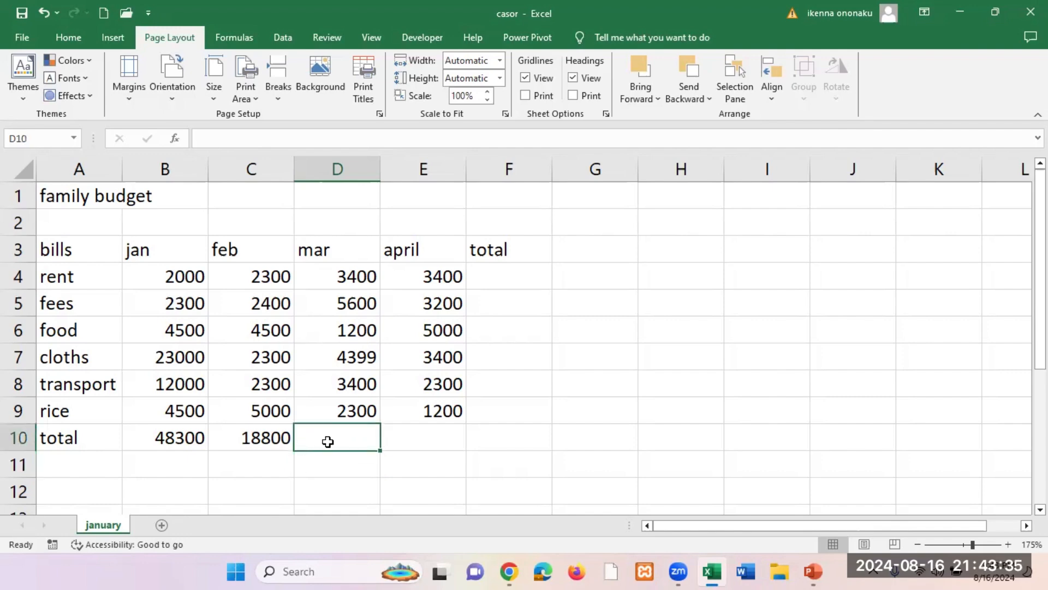
right_click(330, 440)
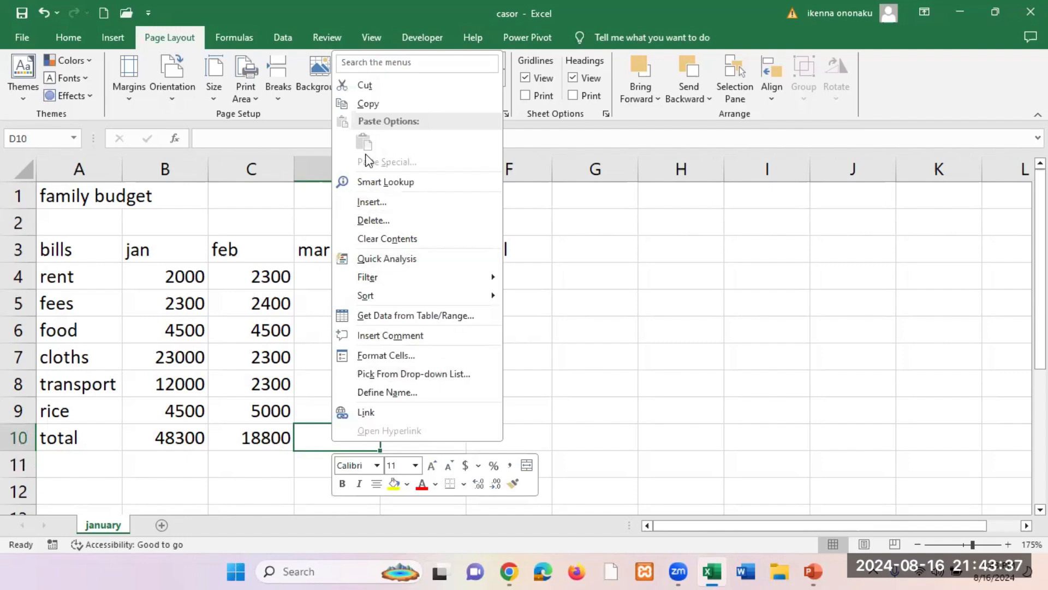
click(338, 444)
click(272, 440)
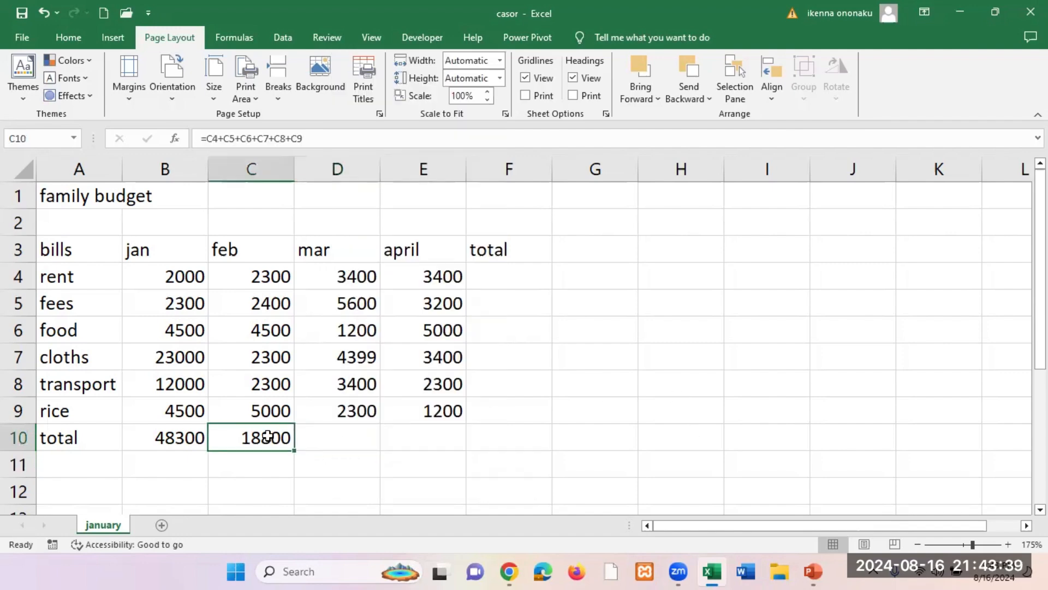
right_click(273, 439)
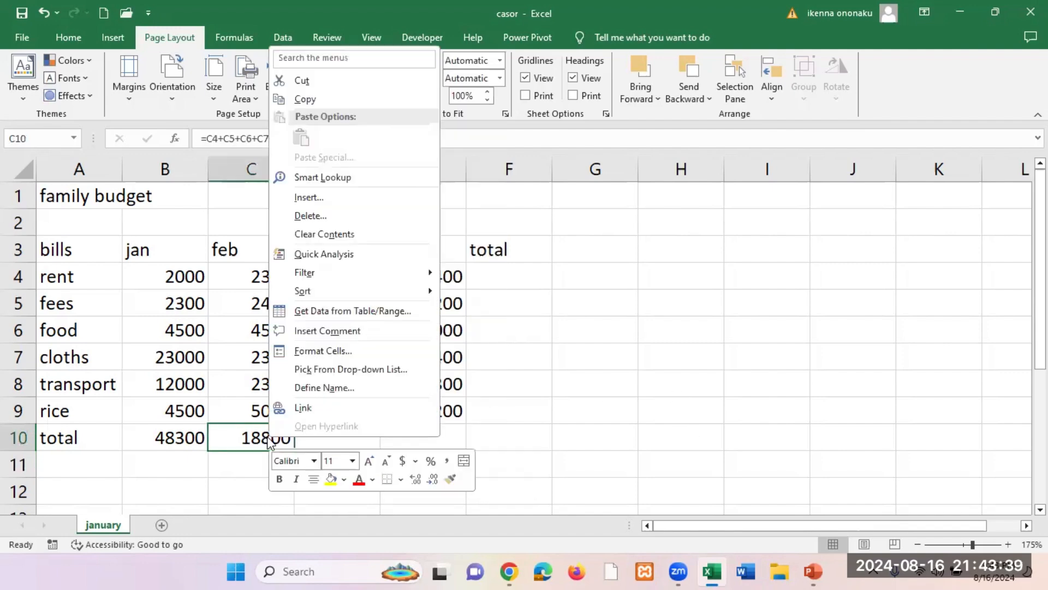
click(303, 99)
right_click(330, 435)
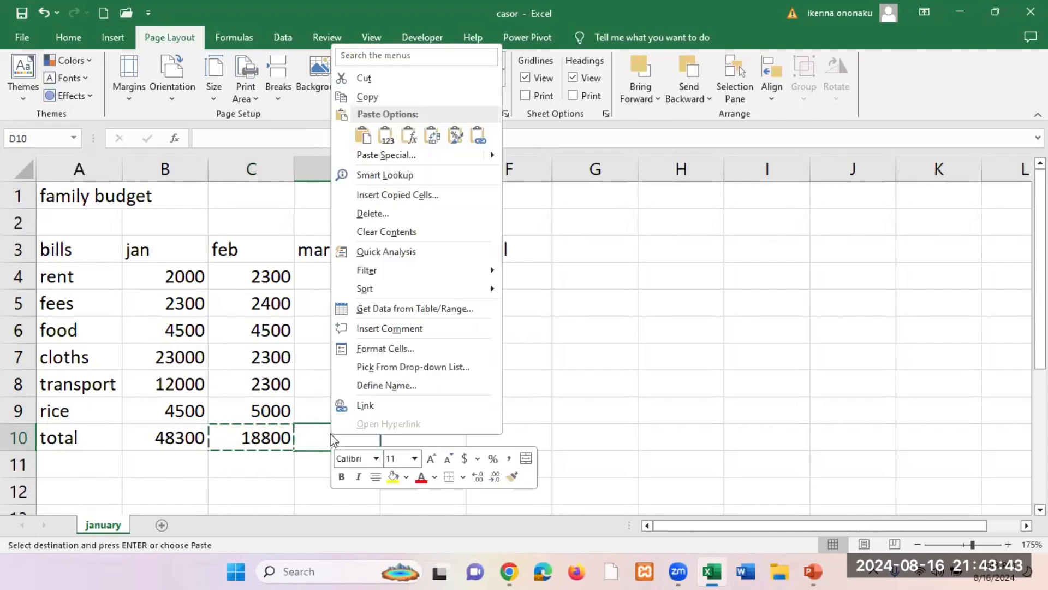
click(362, 135)
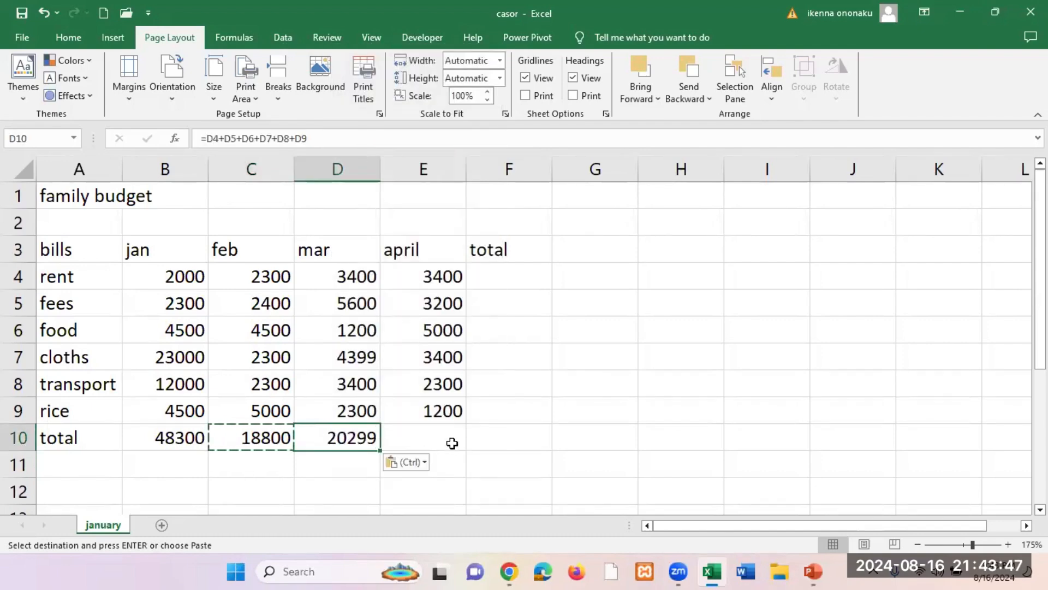
key(Escape)
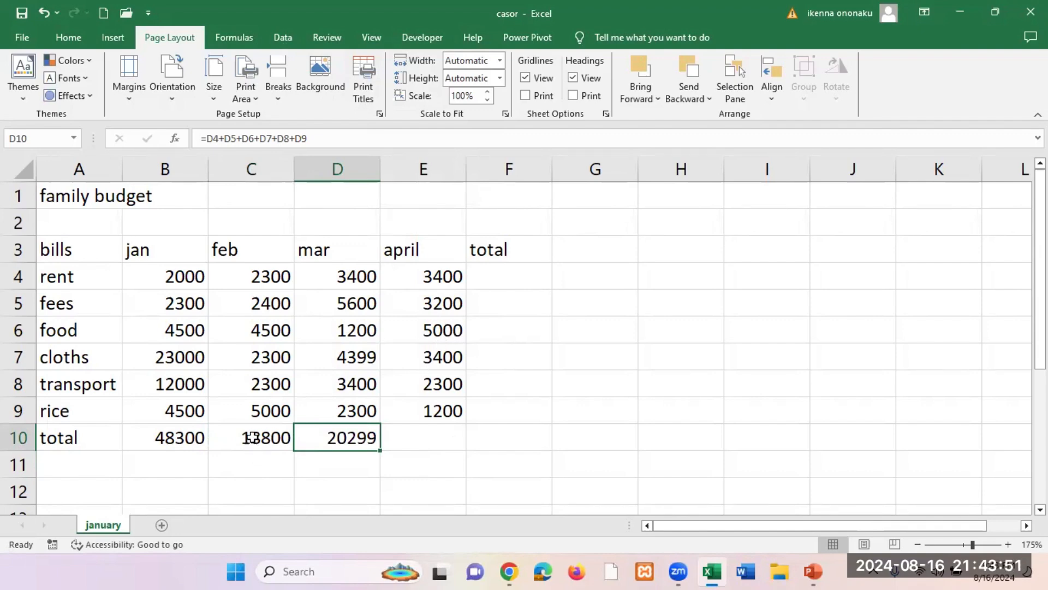
Clear the February and March totals in C10:D10
drag(250, 437, 339, 436)
key(Delete)
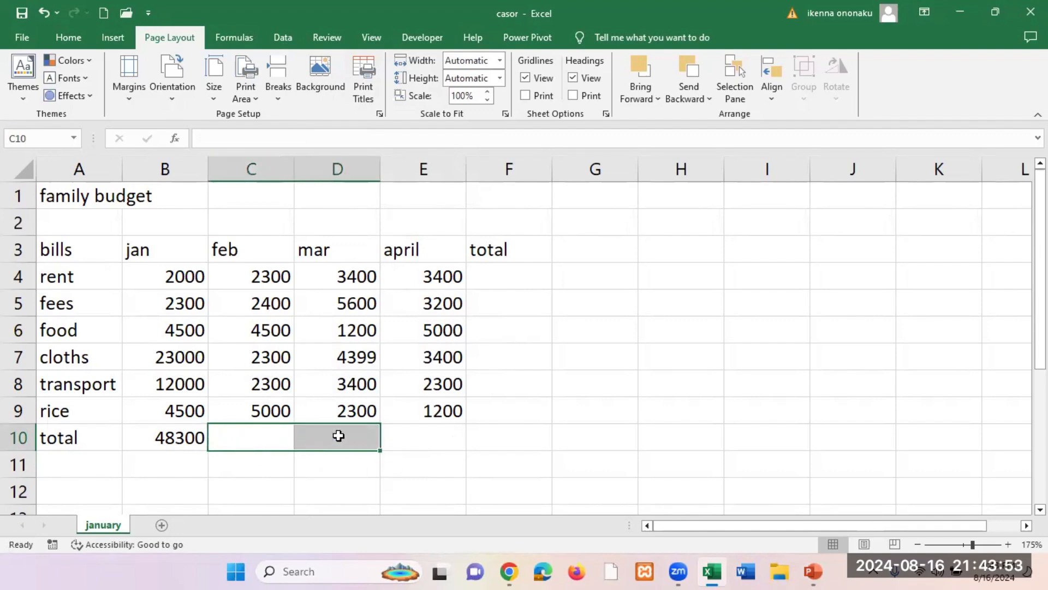
click(487, 436)
Fill the January total formula from B10 across to E10 and check the formulas in the filled cells
click(145, 435)
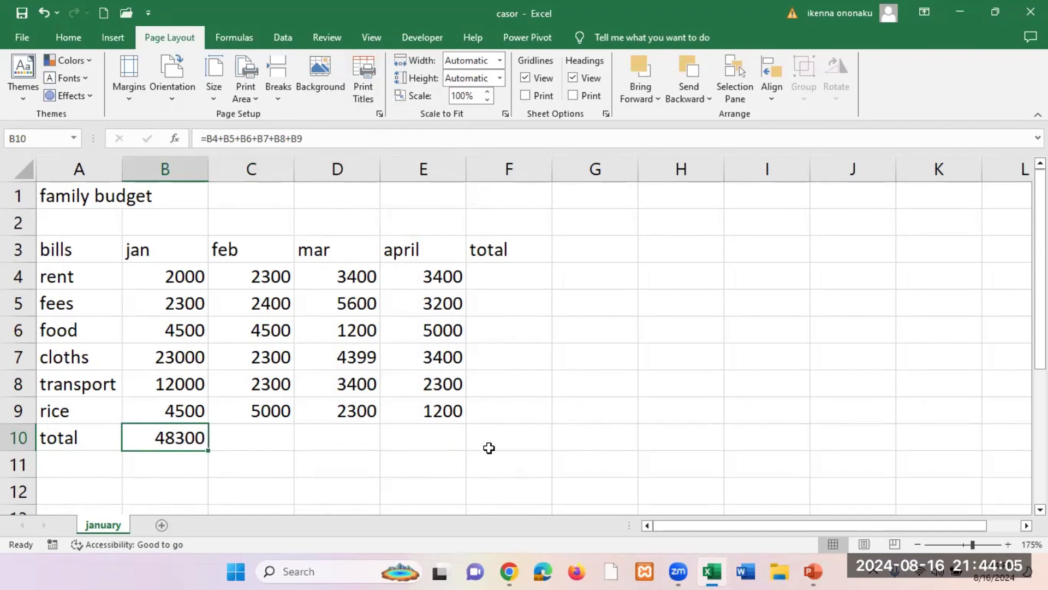
ctrl+scroll(488, 448, up, 6)
ctrl+scroll(488, 448, up, 1)
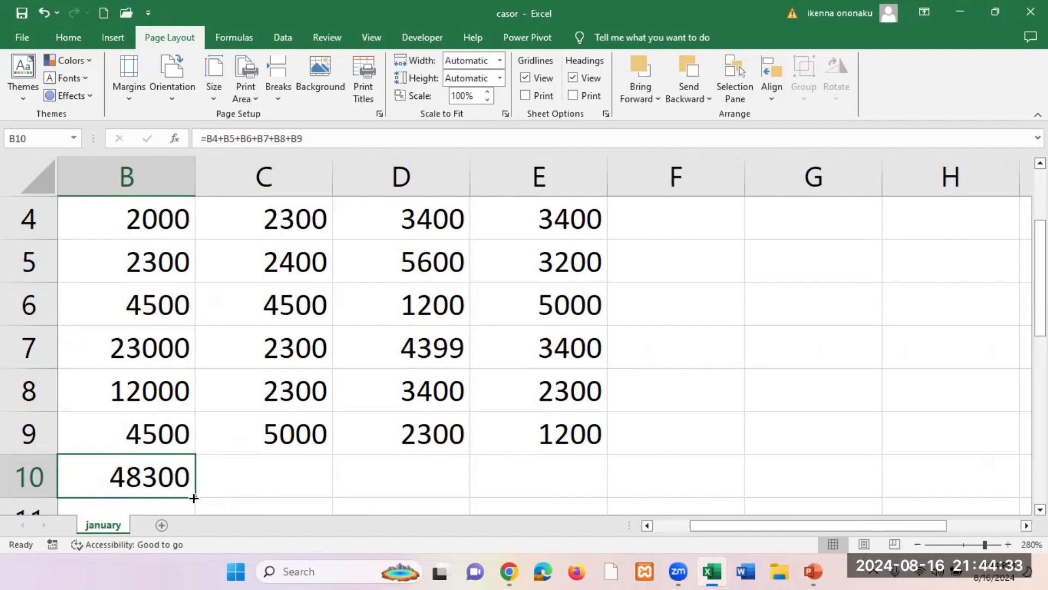
drag(194, 498, 194, 497)
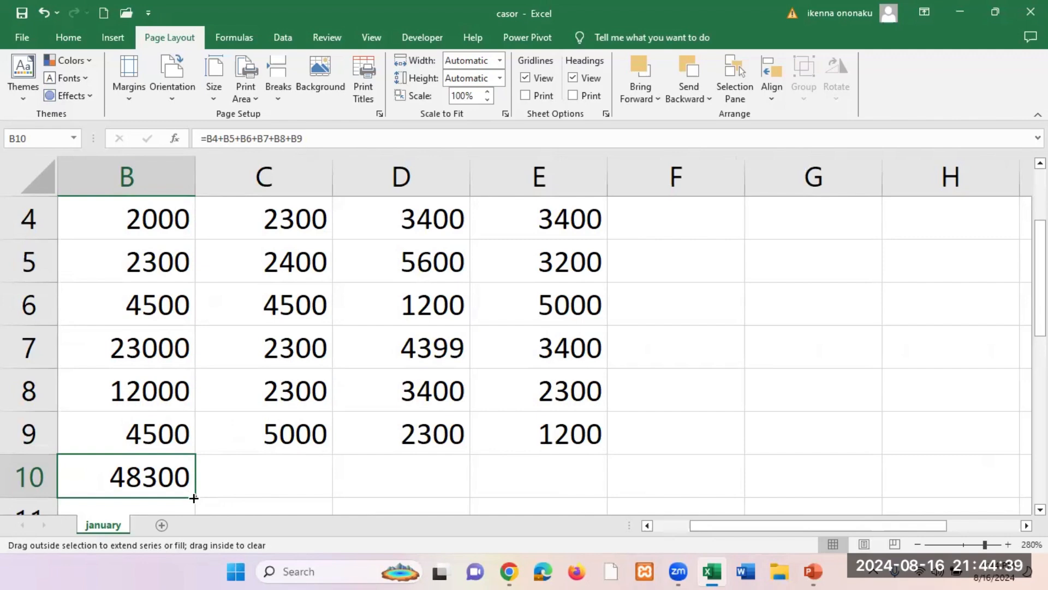
drag(194, 498, 566, 507)
click(278, 475)
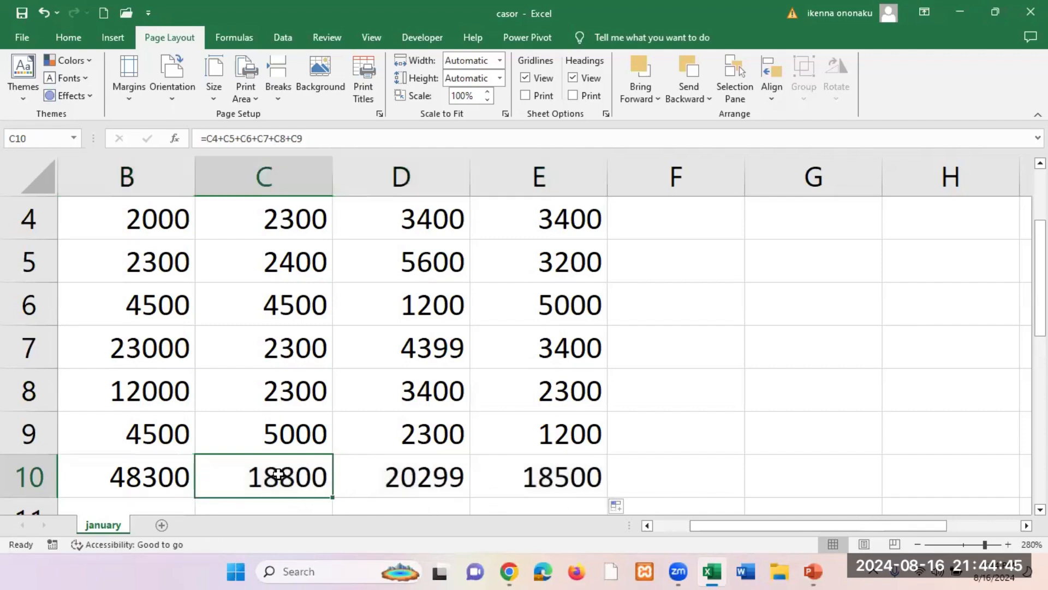
click(433, 484)
click(569, 484)
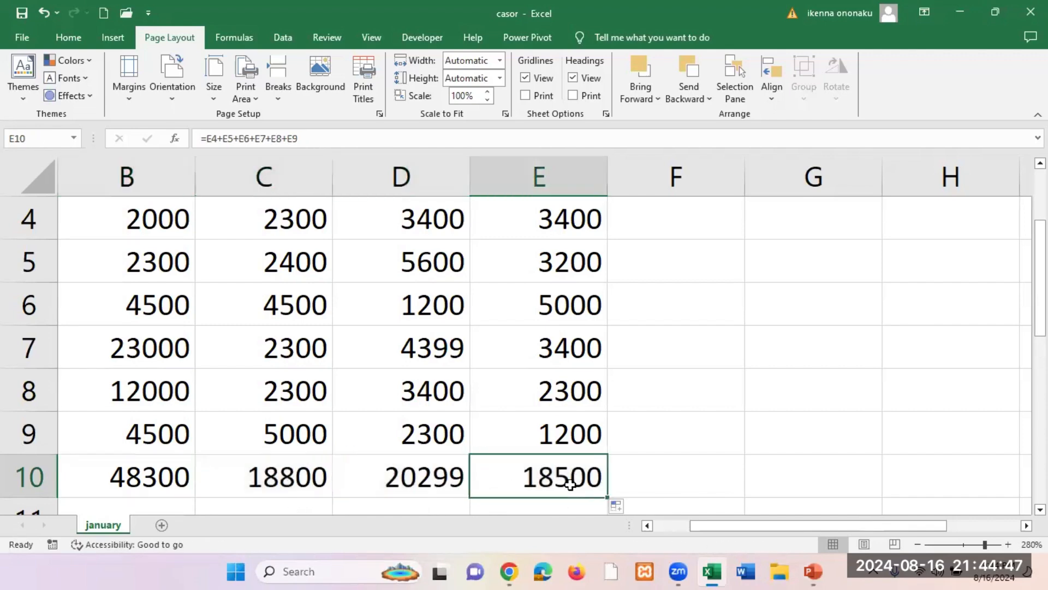
Enter the rent total formula =B4+C4+D4+E4 in F4, picking the four month cells as references
scroll(673, 350, up, 1)
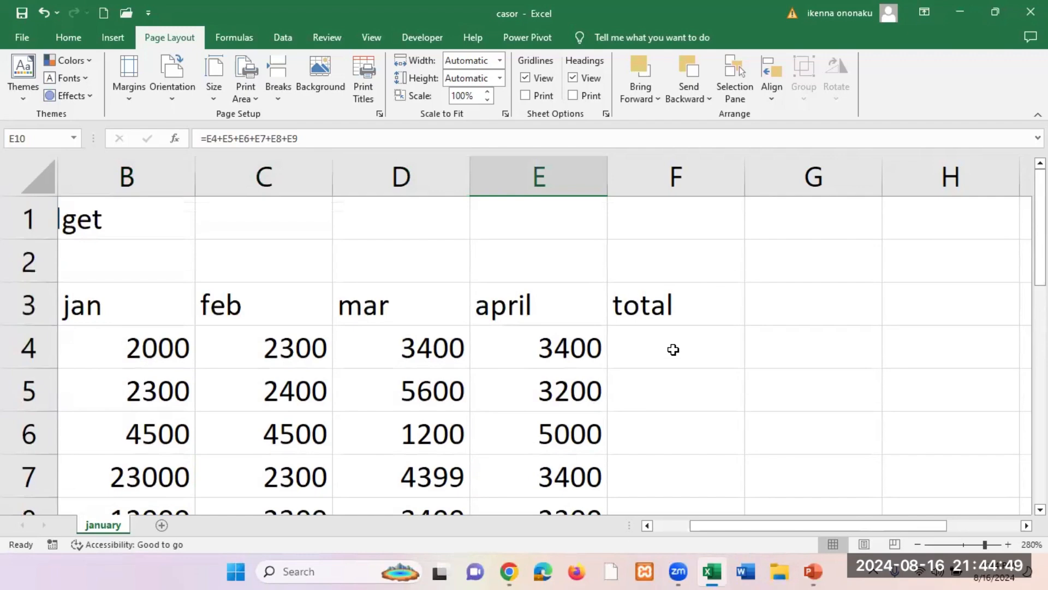
scroll(673, 349, down, 1)
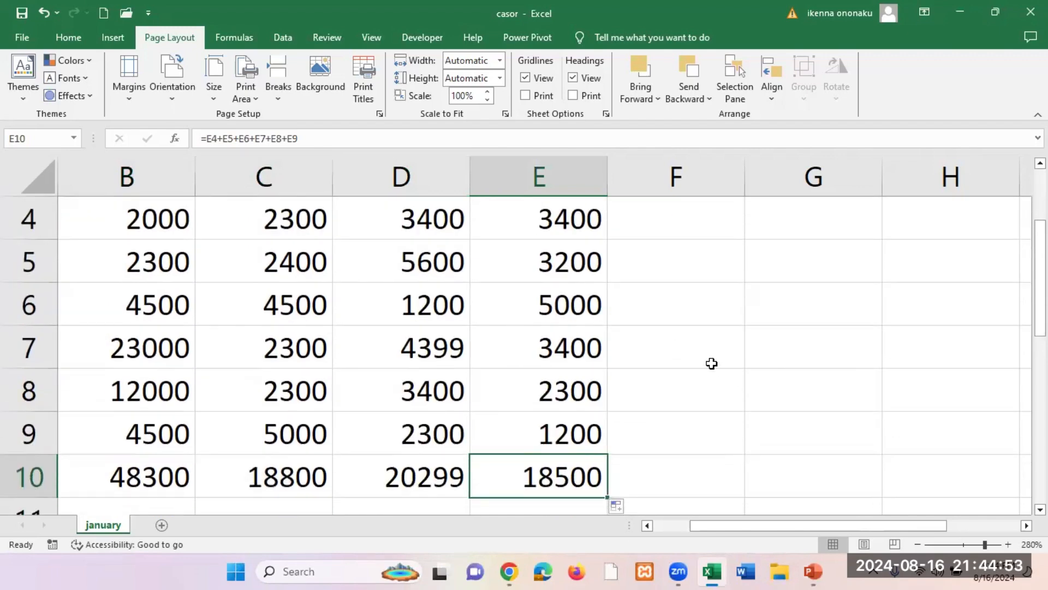
scroll(710, 363, down, 1)
scroll(710, 363, up, 1)
ctrl+scroll(641, 310, down, 2)
click(609, 253)
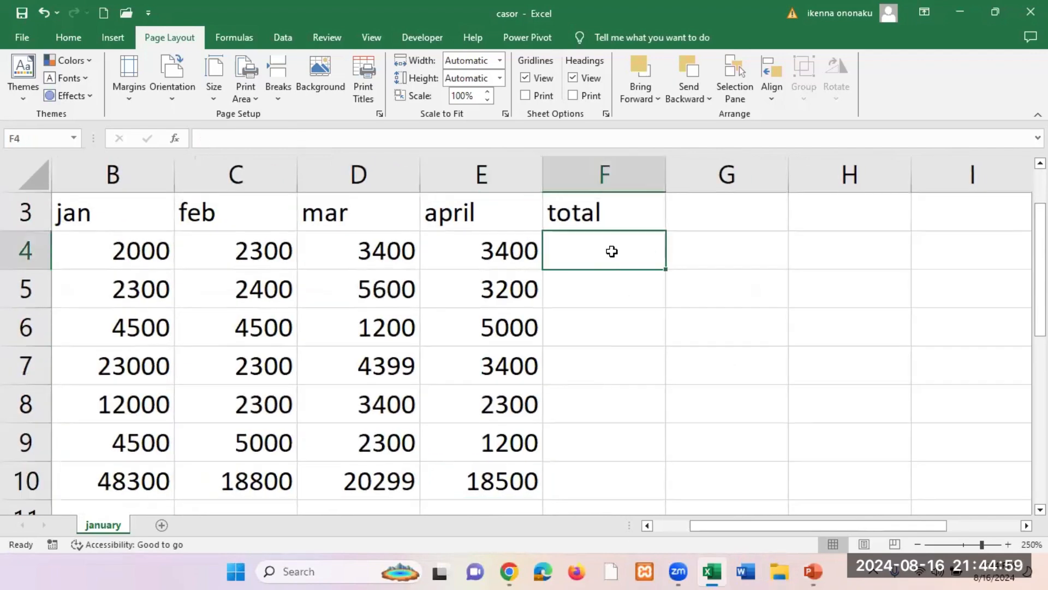
text(=)
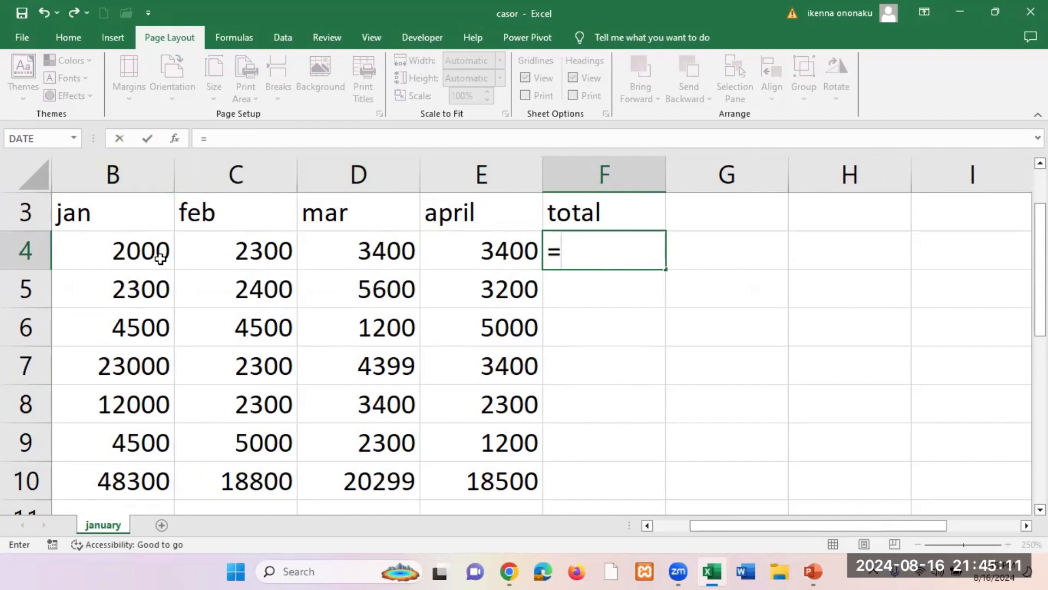
click(145, 252)
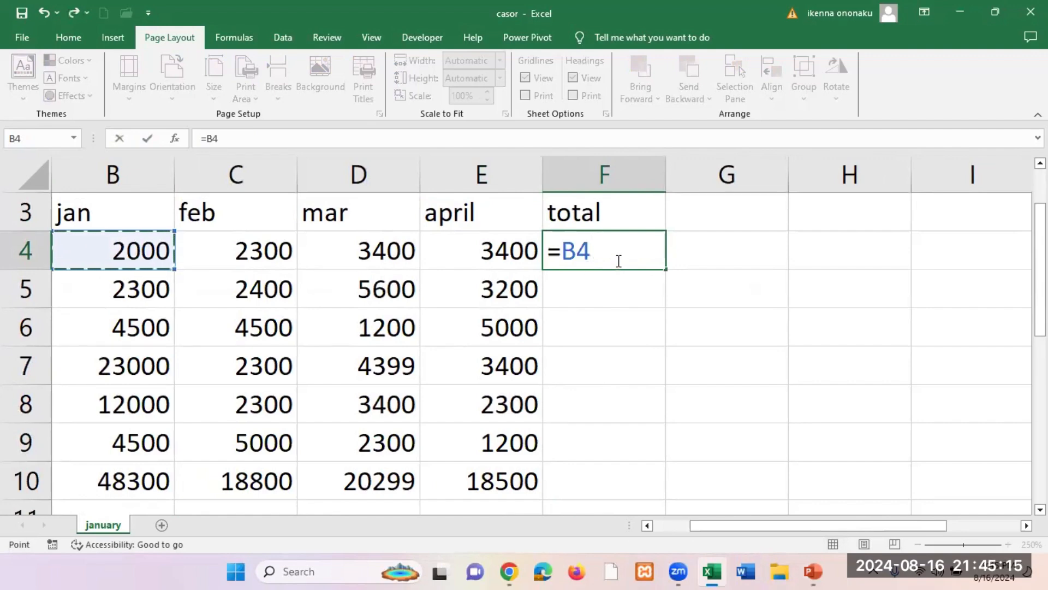
text(+)
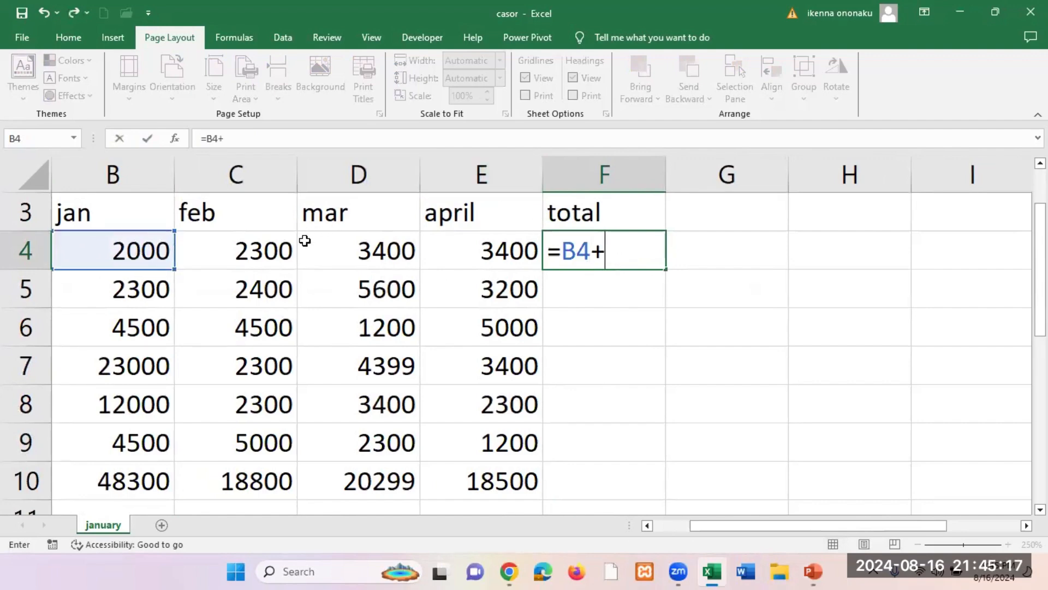
click(254, 252)
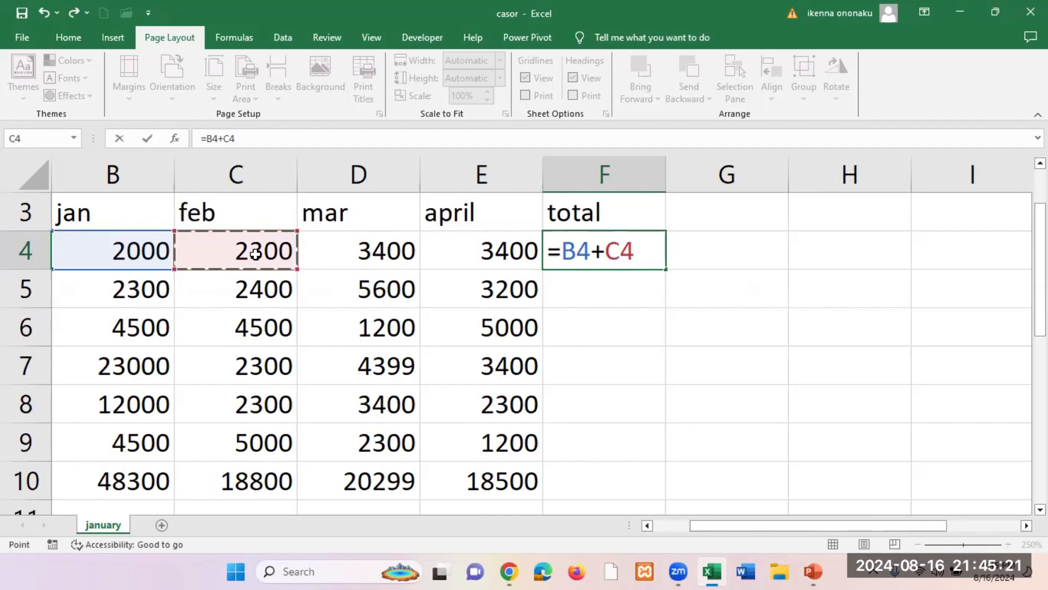
text(+)
click(379, 256)
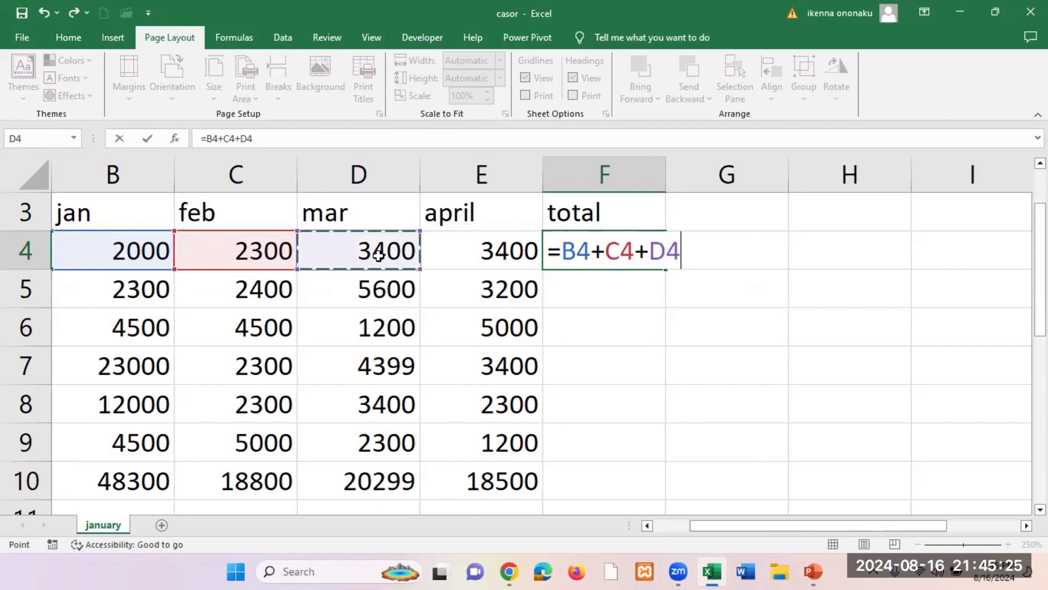
text(+)
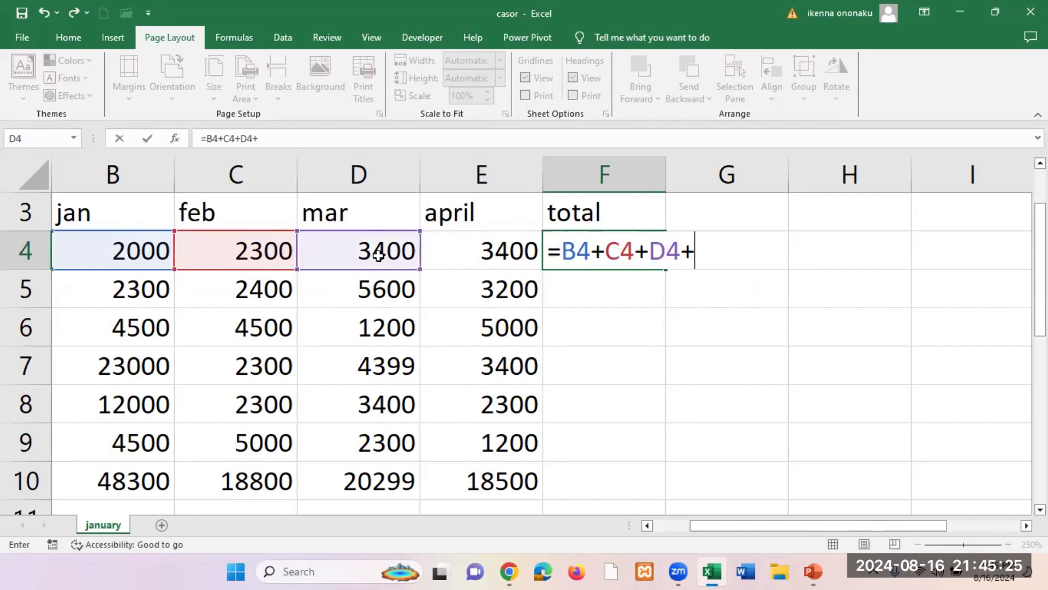
click(501, 252)
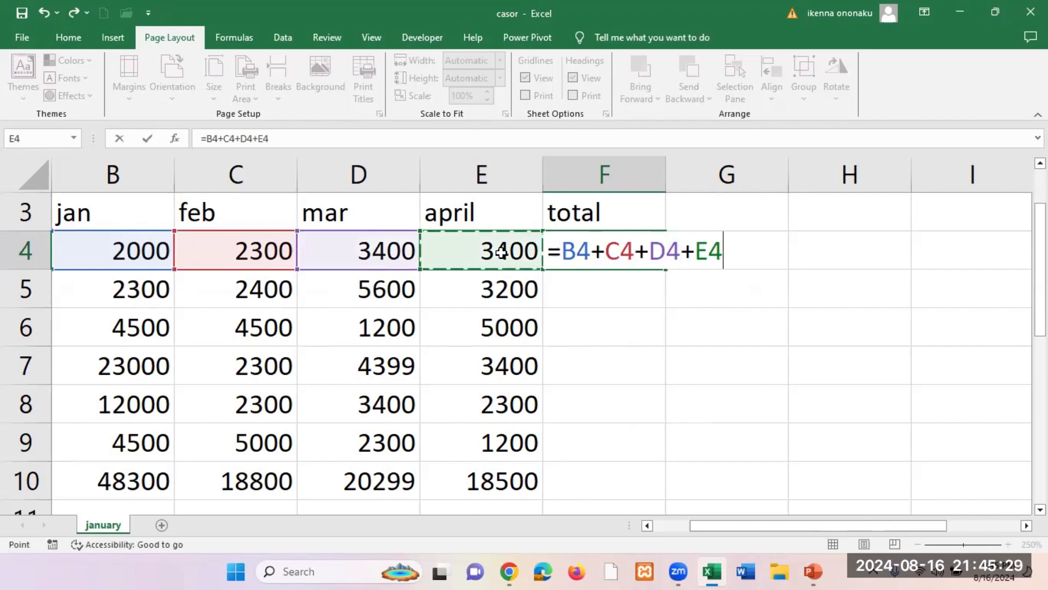
key(Return)
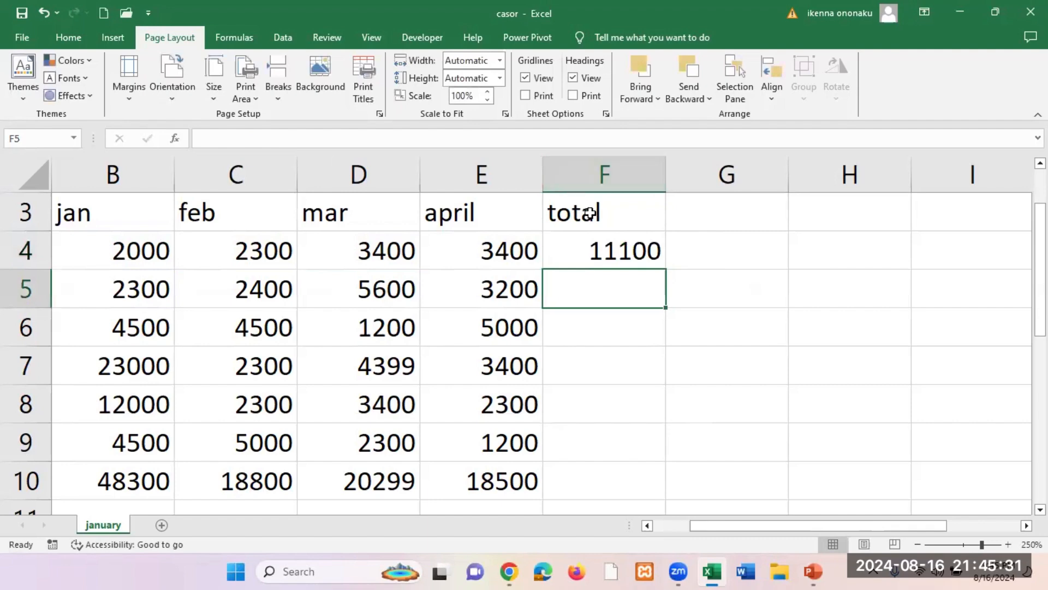
Fill the rent total formula from F4 down through F10
click(602, 250)
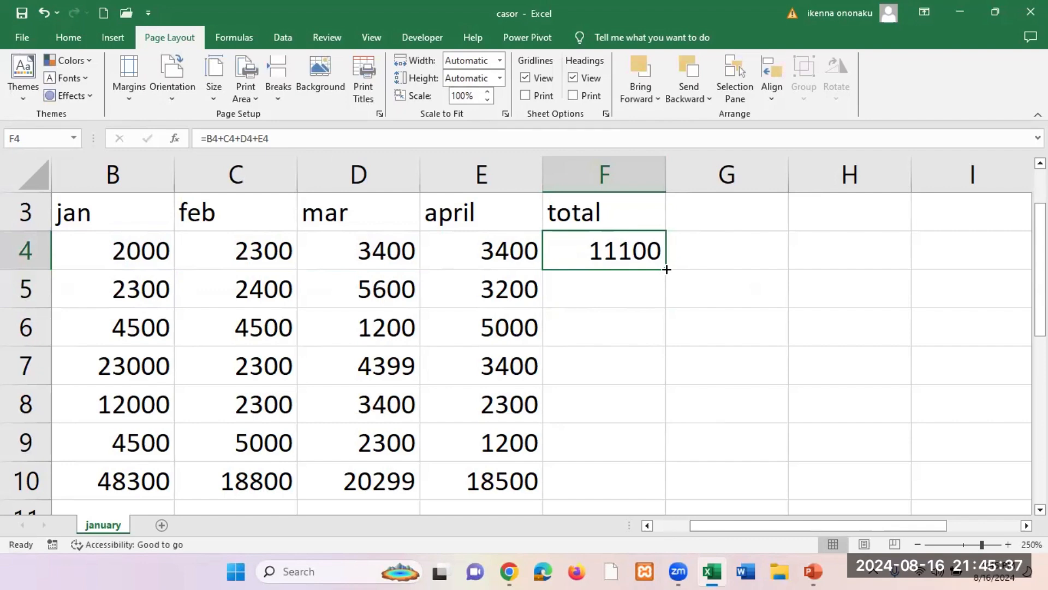
drag(666, 269, 662, 484)
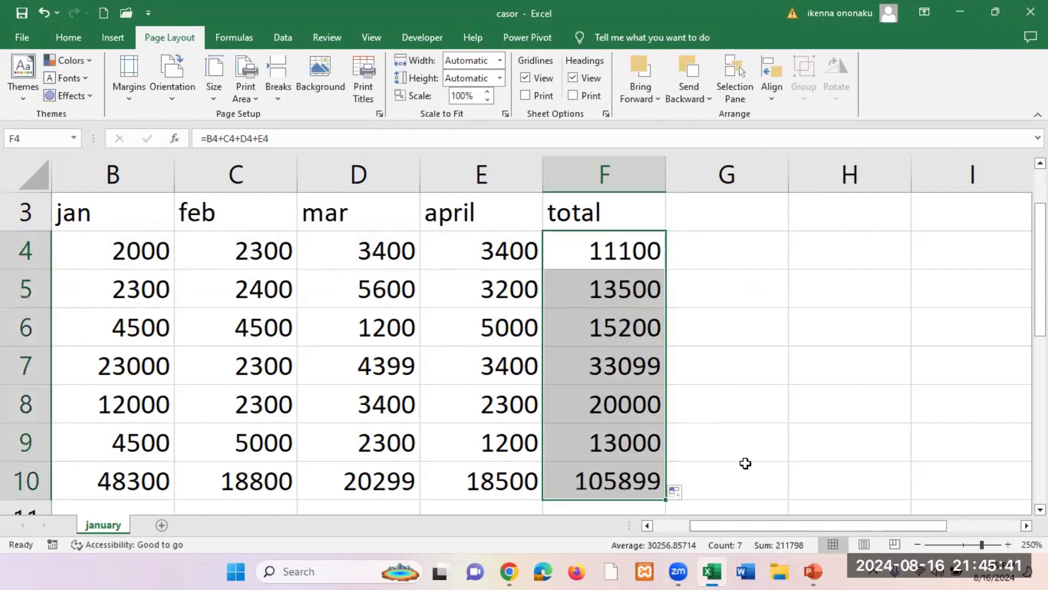
click(764, 429)
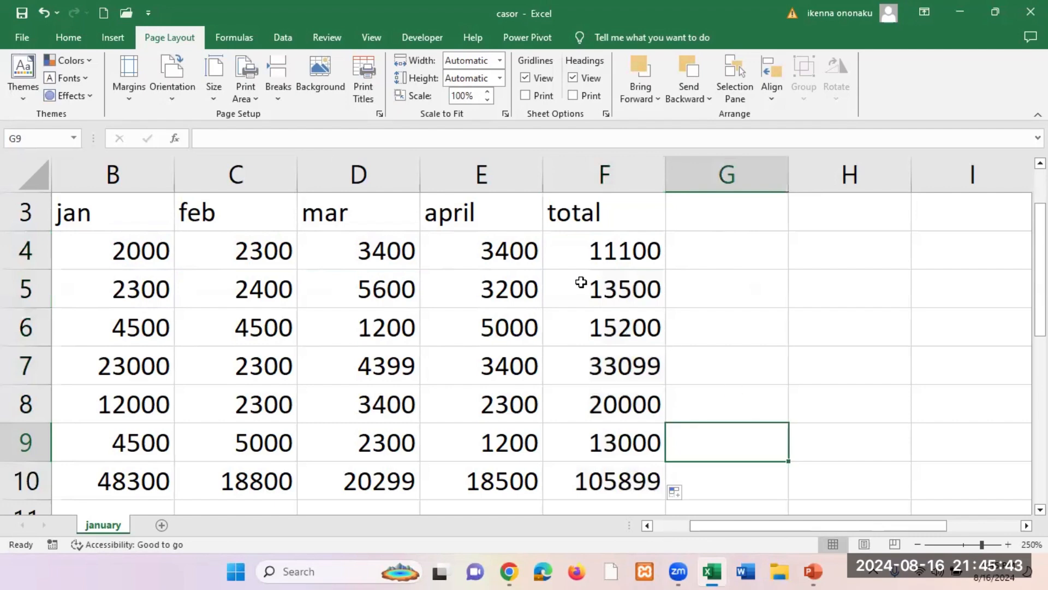
Clear the filled totals in F5:F10, keeping the rent total in F4
drag(580, 279, 622, 466)
key(Delete)
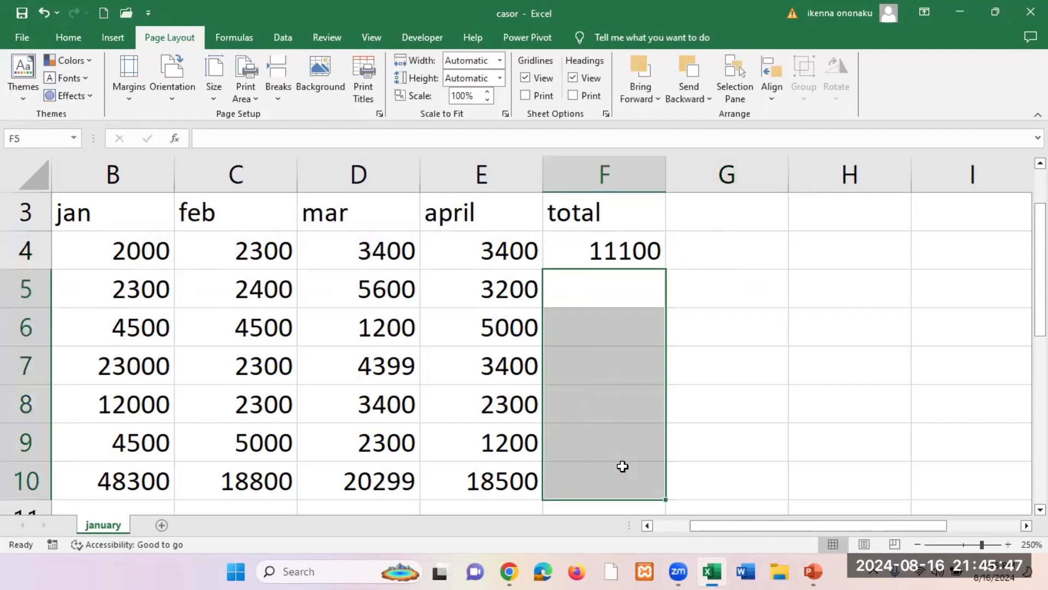
click(693, 343)
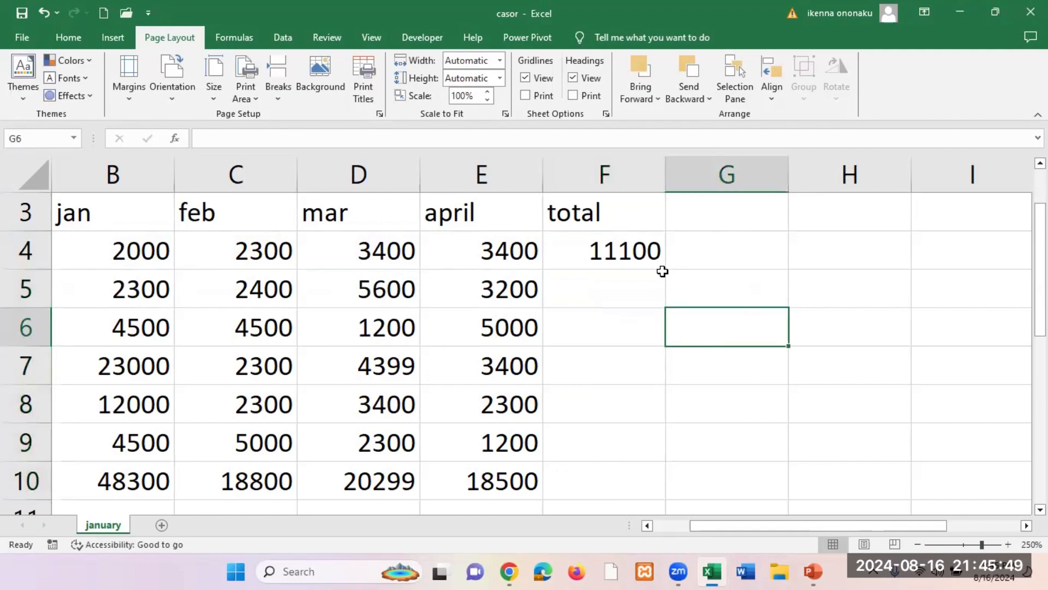
Try filling the F4 total formula down only as far as the transport row in F8, and undo the fill
click(636, 256)
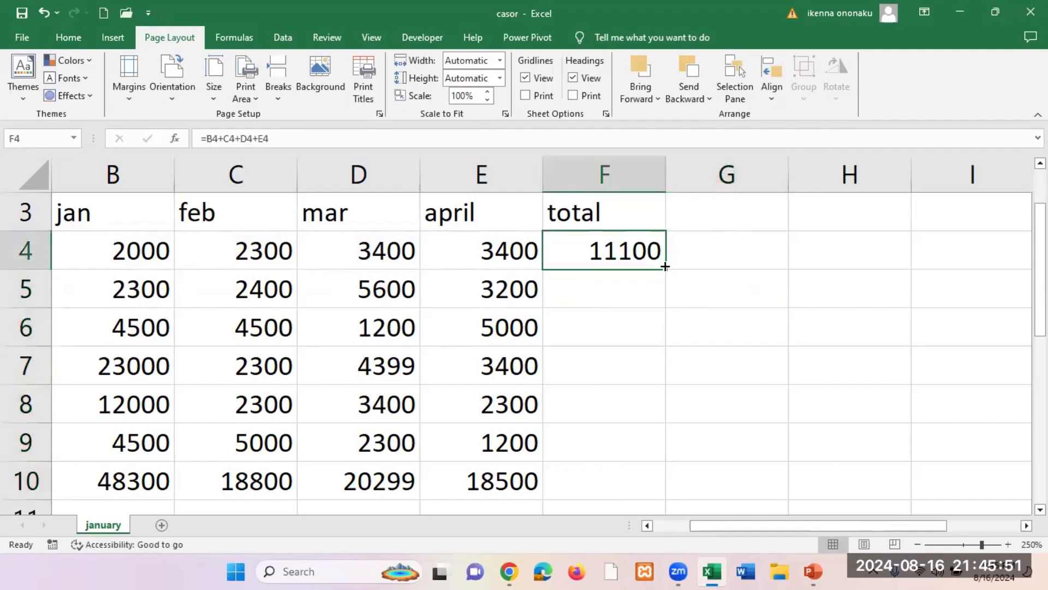
drag(665, 267, 655, 403)
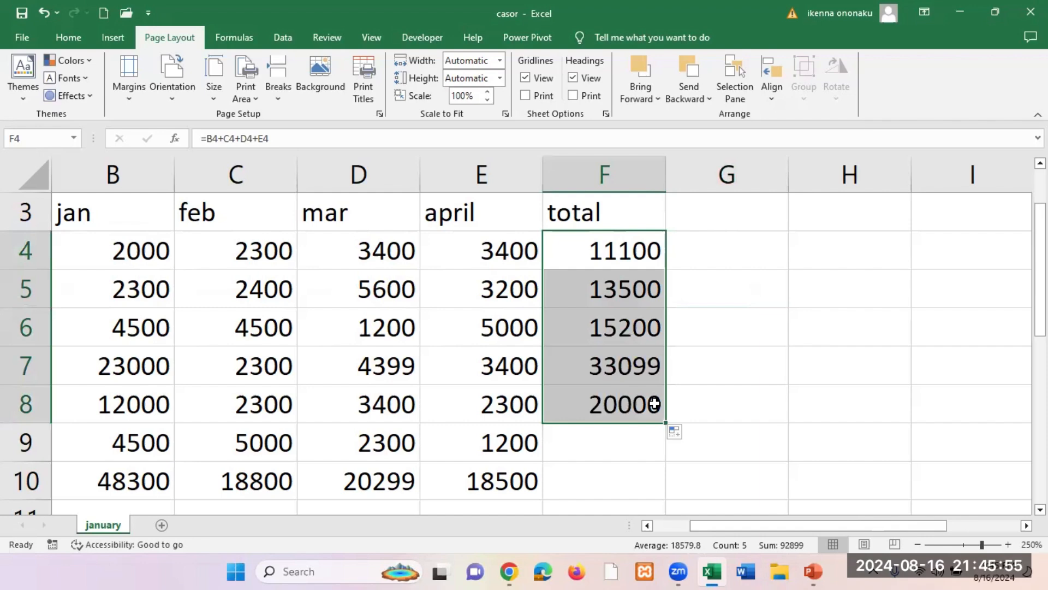
key(ctrl+z)
click(994, 372)
Auto-fill the F4 total formula down the whole total column to F10 in one go
click(611, 250)
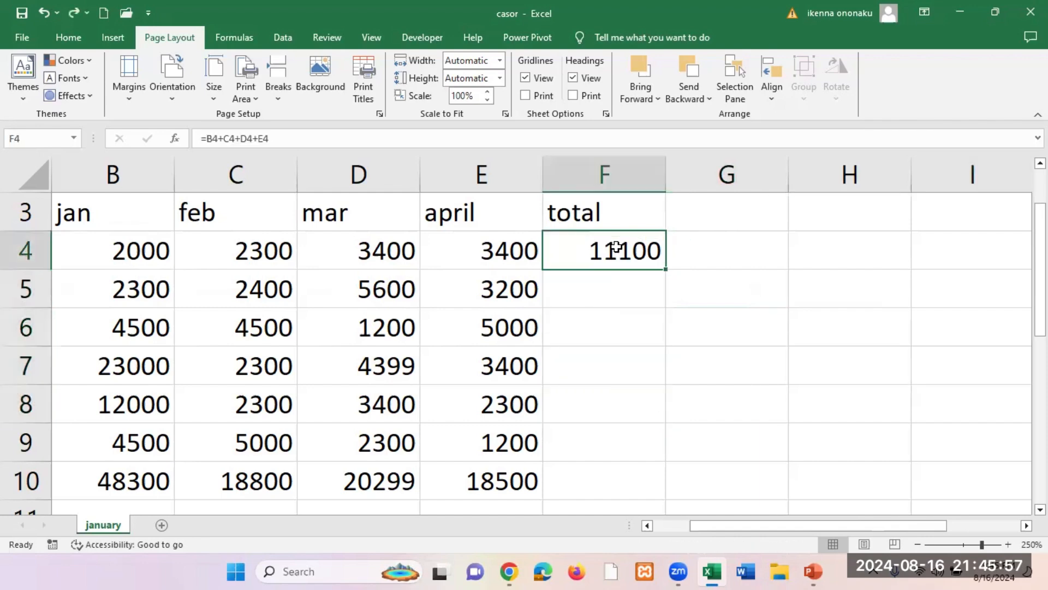
double_click(665, 269)
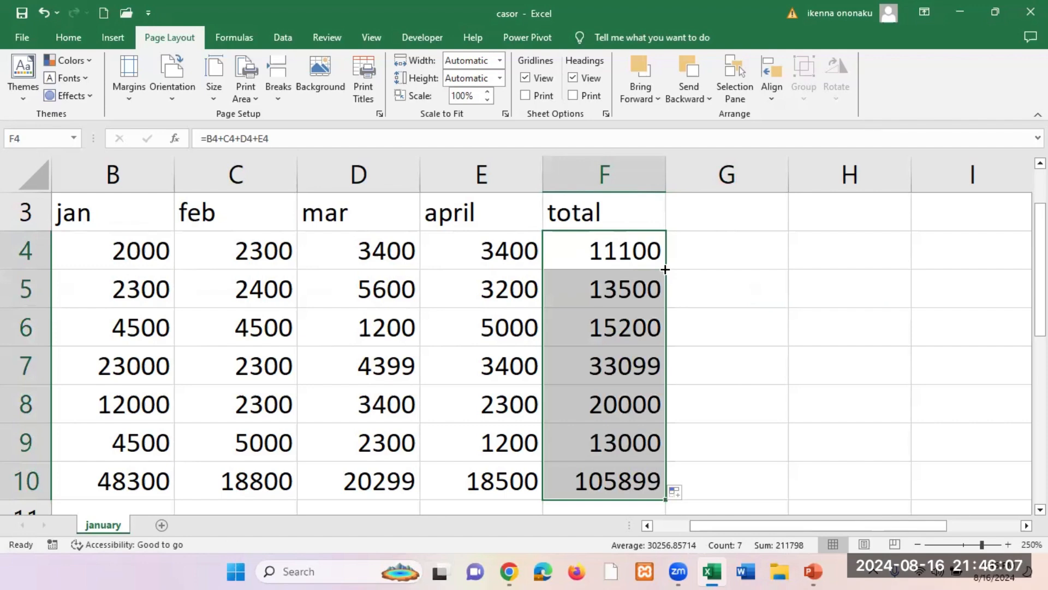
click(709, 291)
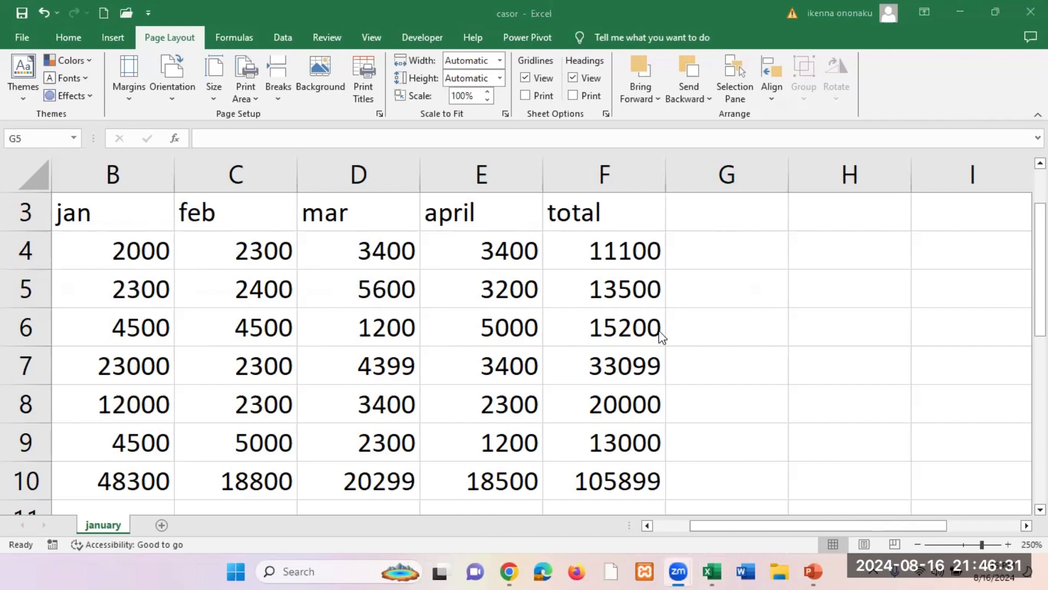
Clear the totals in F5:F10 and the rent total formula in F4
click(595, 251)
click(595, 250)
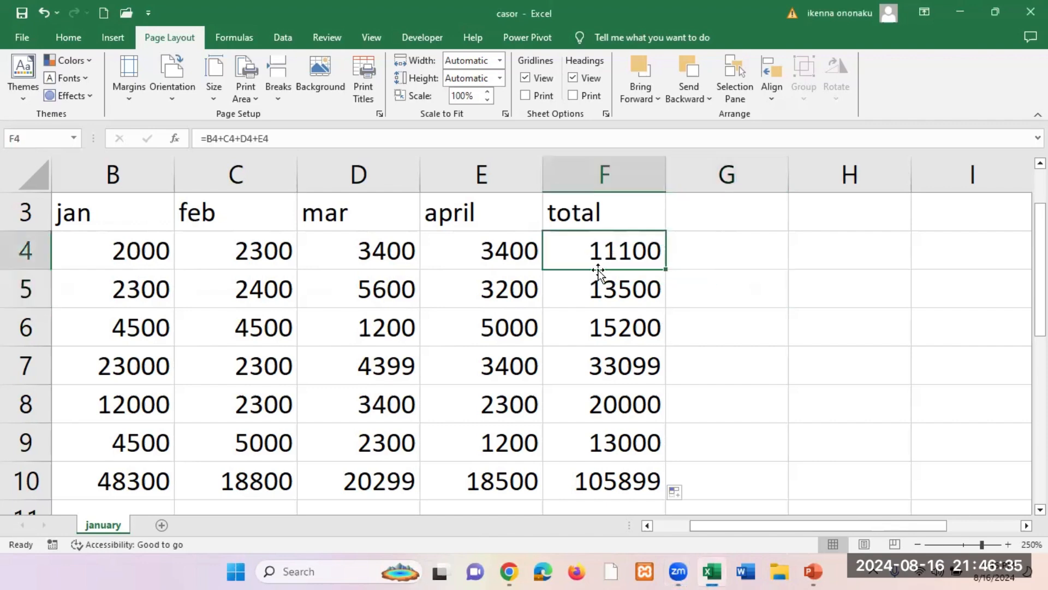
drag(596, 285, 611, 470)
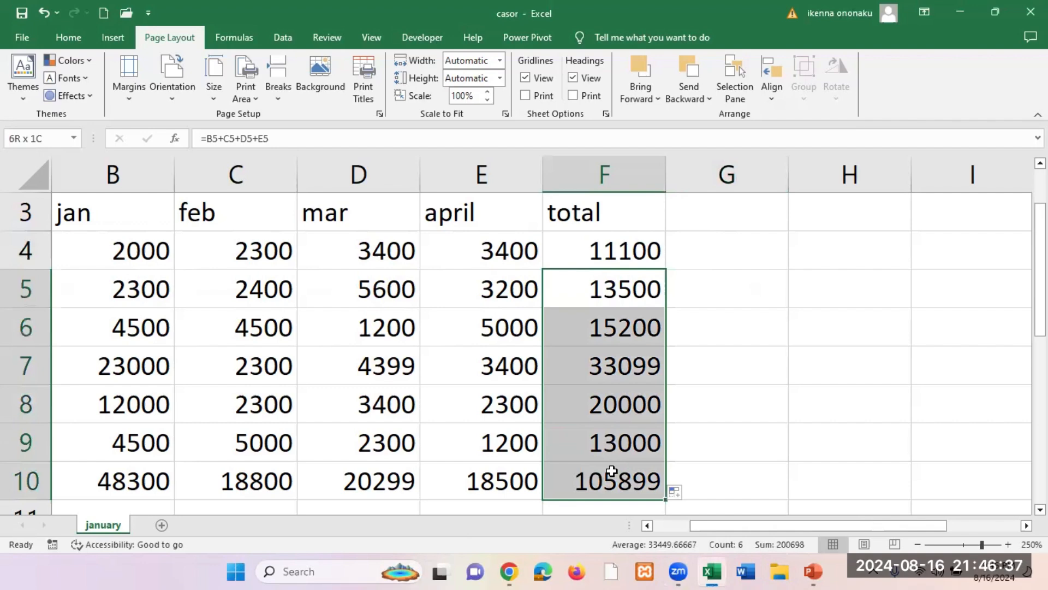
key(Delete)
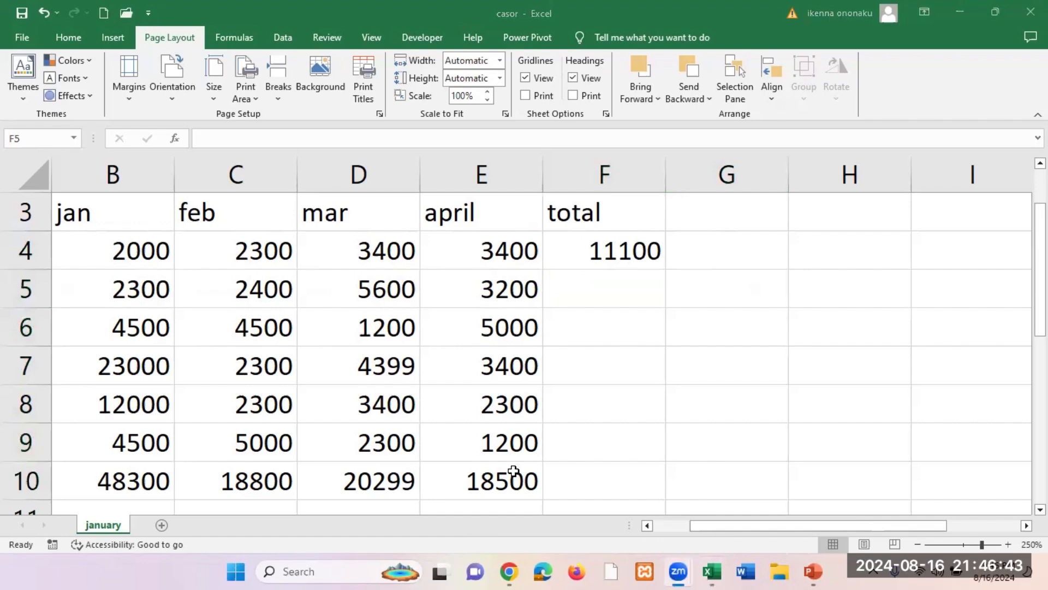
click(619, 245)
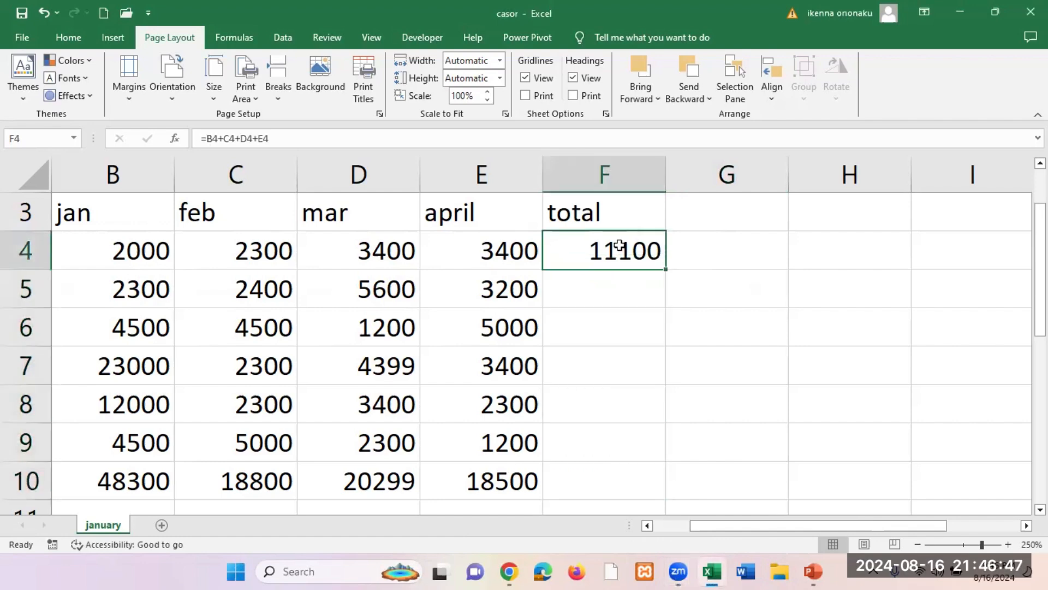
key(Delete)
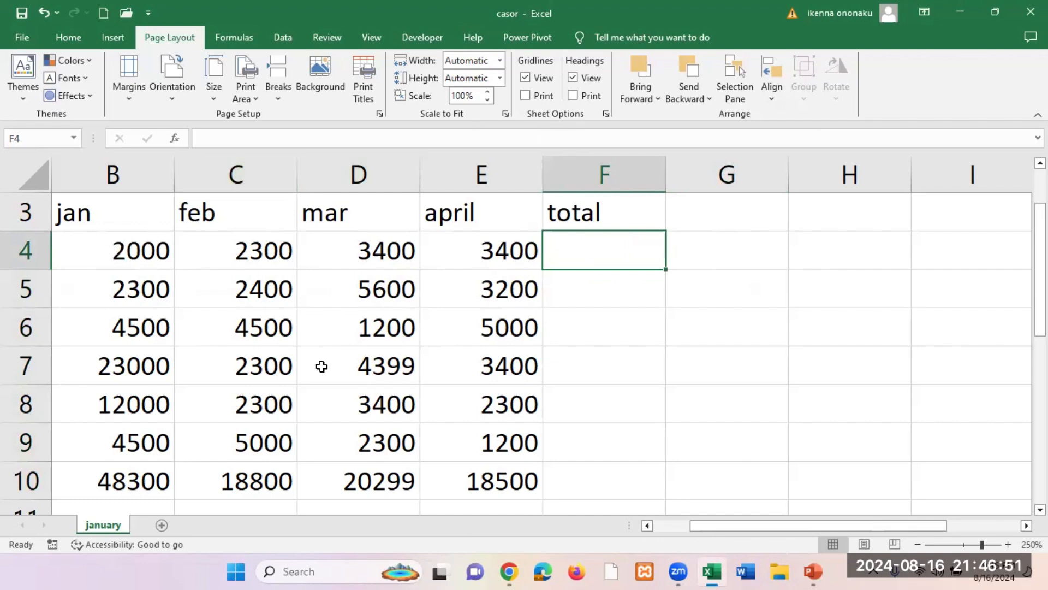
Enter the rent total formula =b4+c4+d4+e4 in F4, writing the cell references by hand
click(651, 527)
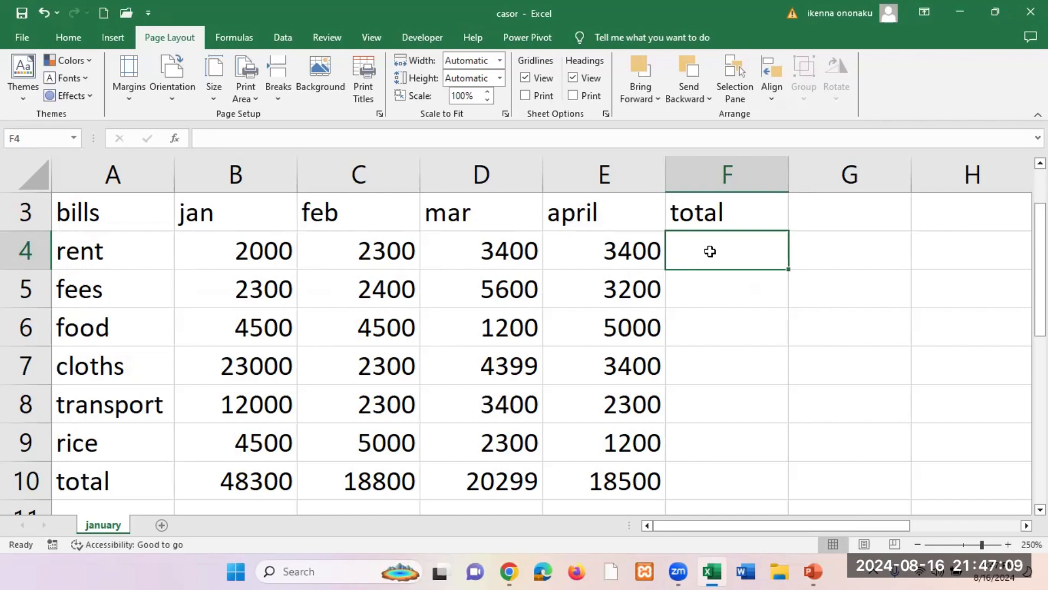
text(=b4+c4+d4+e4)
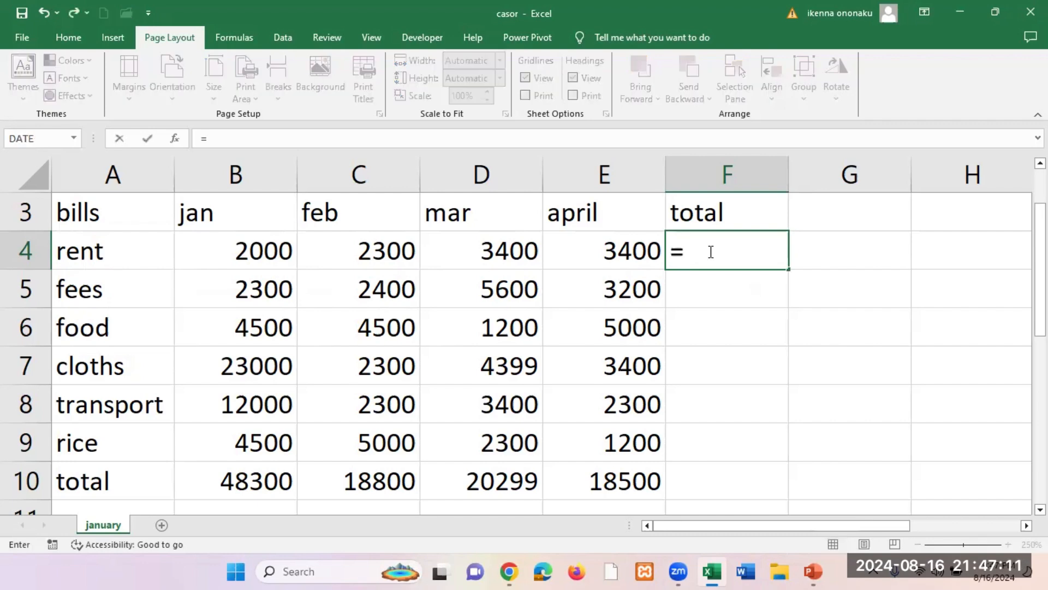
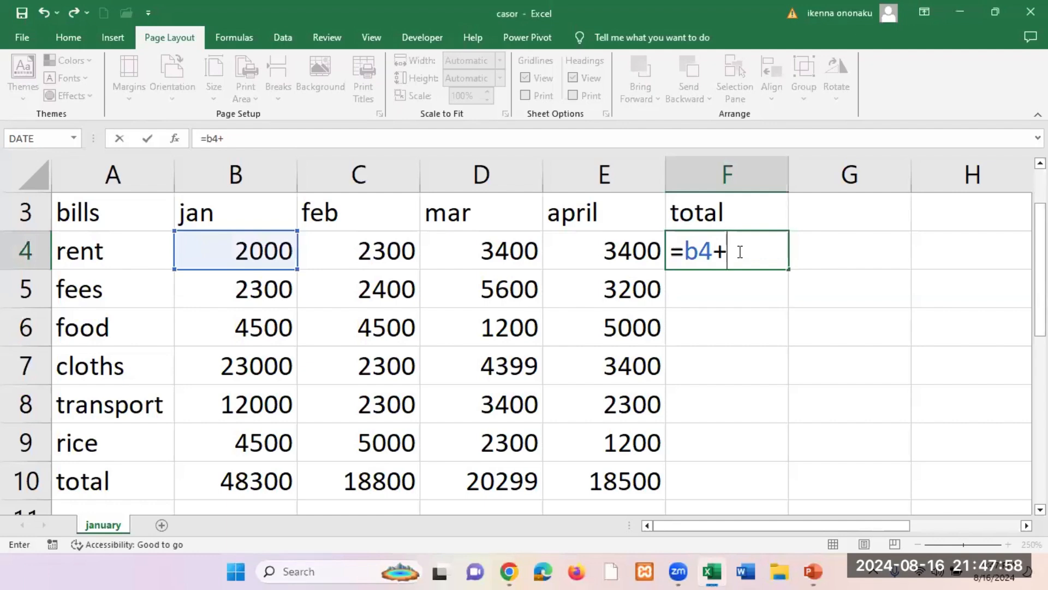
text(c4)
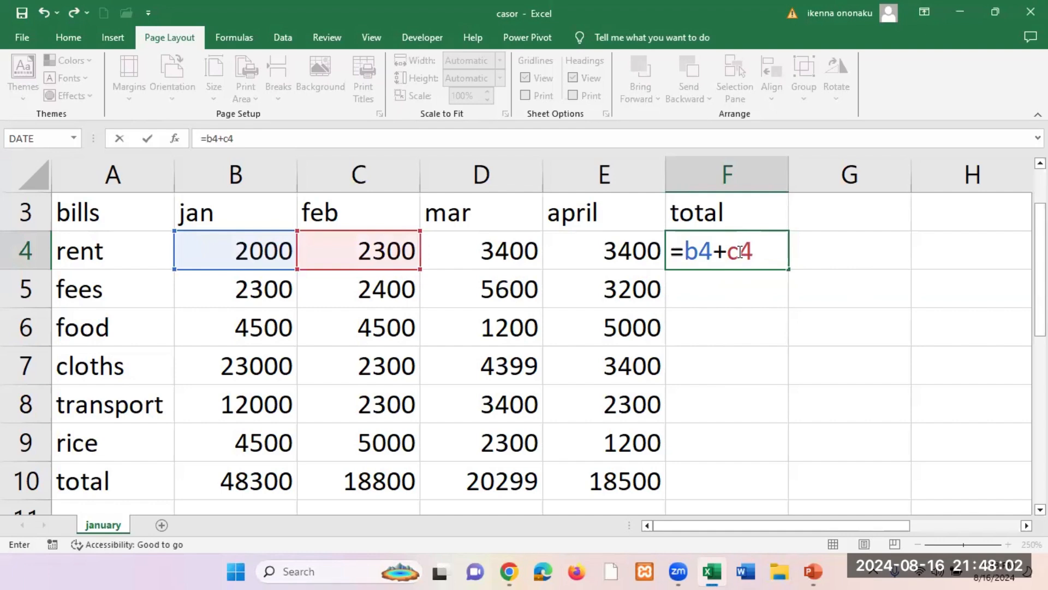
text(+d4)
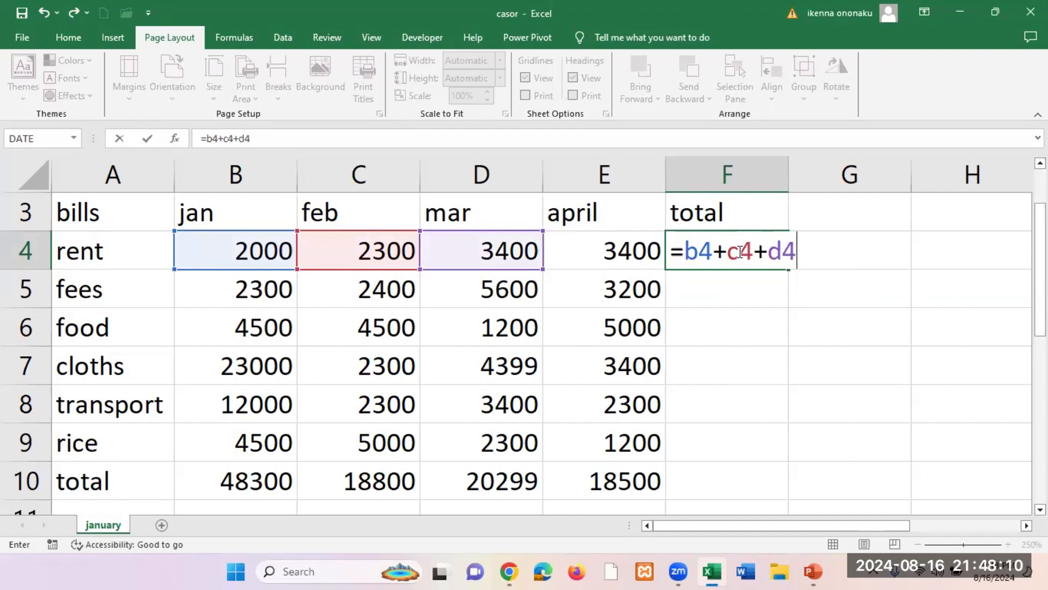
text(+e)
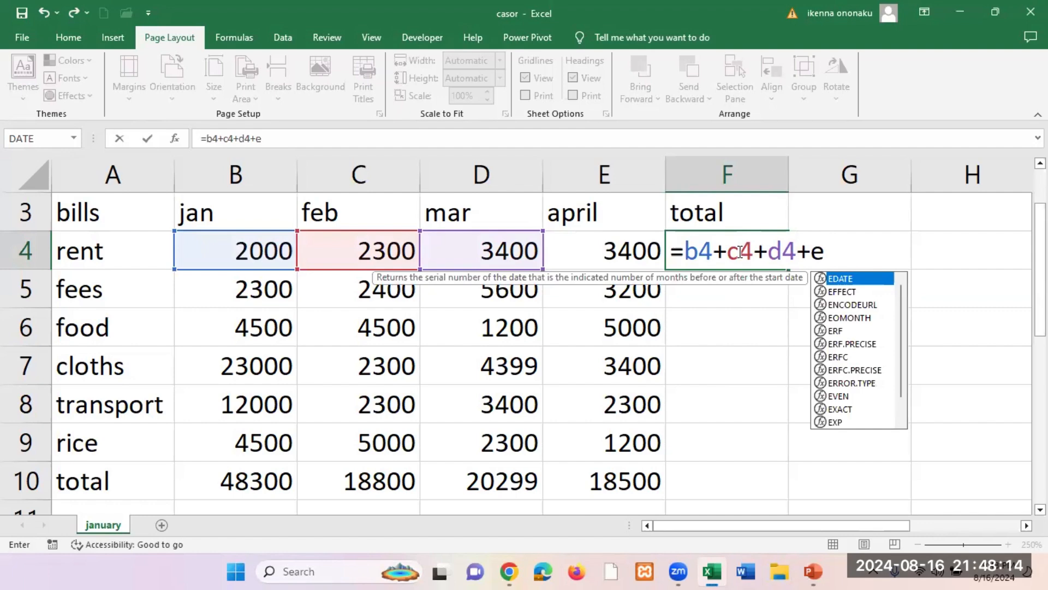
text(4)
key(Return)
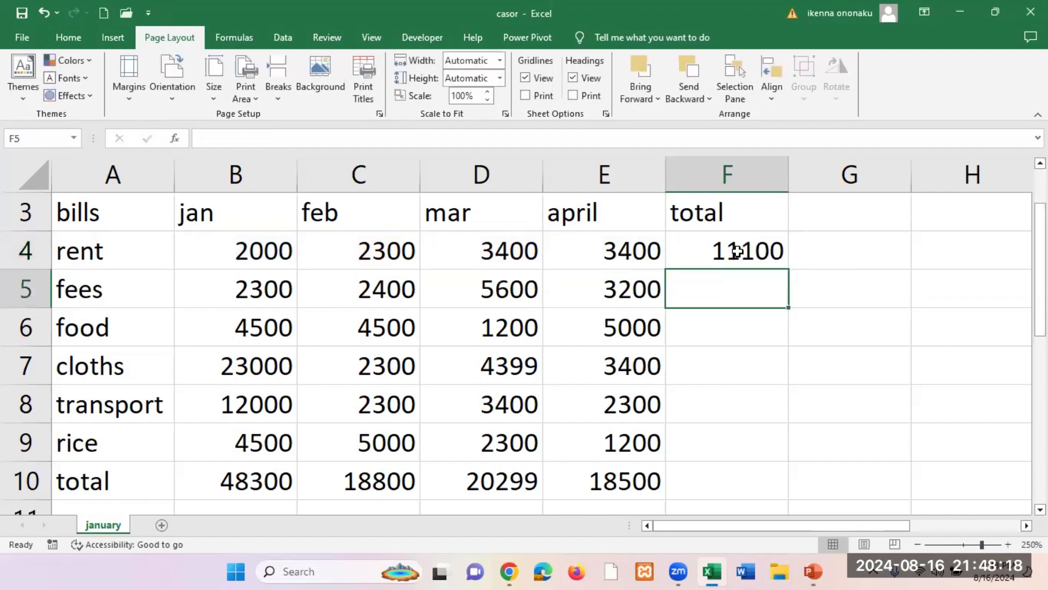
Clear F4 and re-enter the rent total as =B4+C4+D4+E4, picking the January to April rent cells as references
click(723, 252)
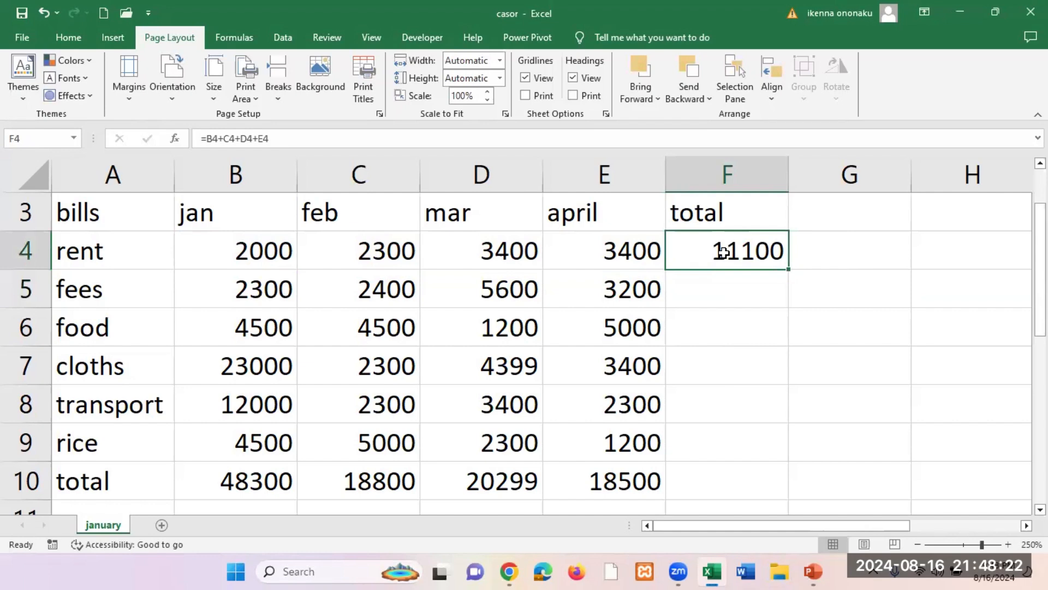
key(Delete)
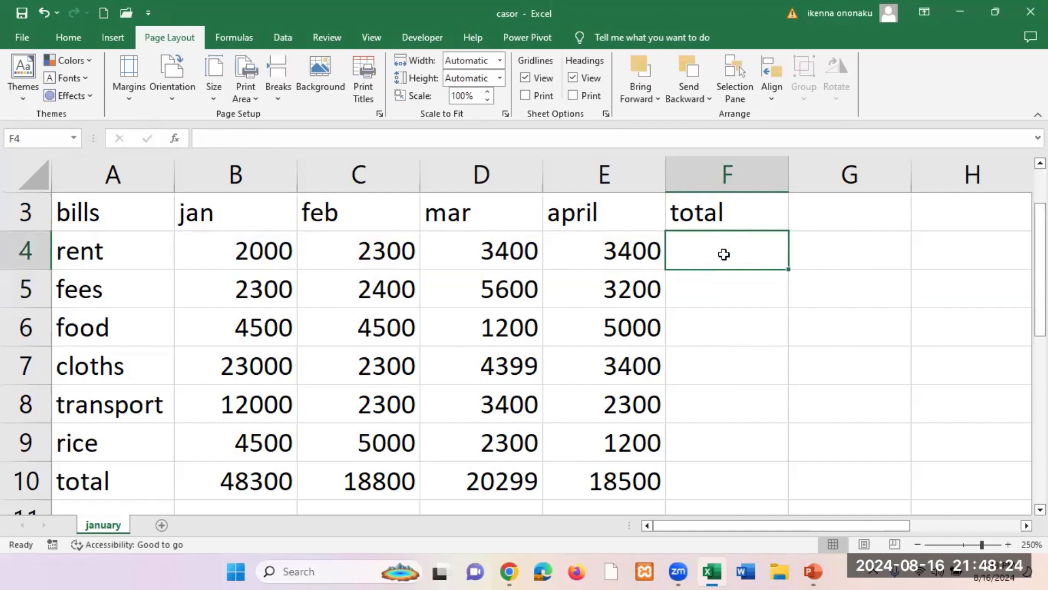
text(=)
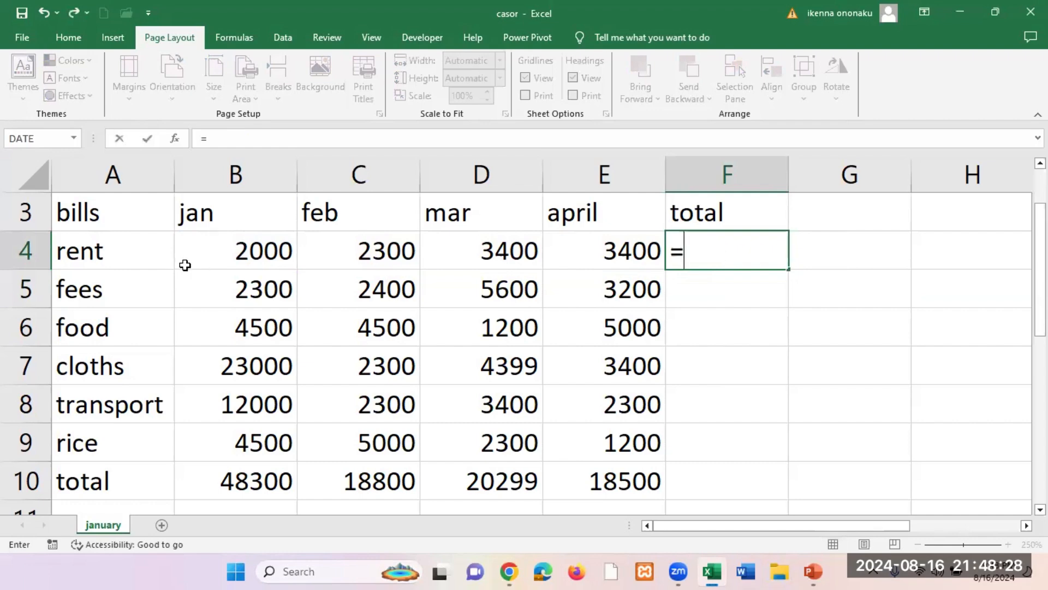
click(240, 252)
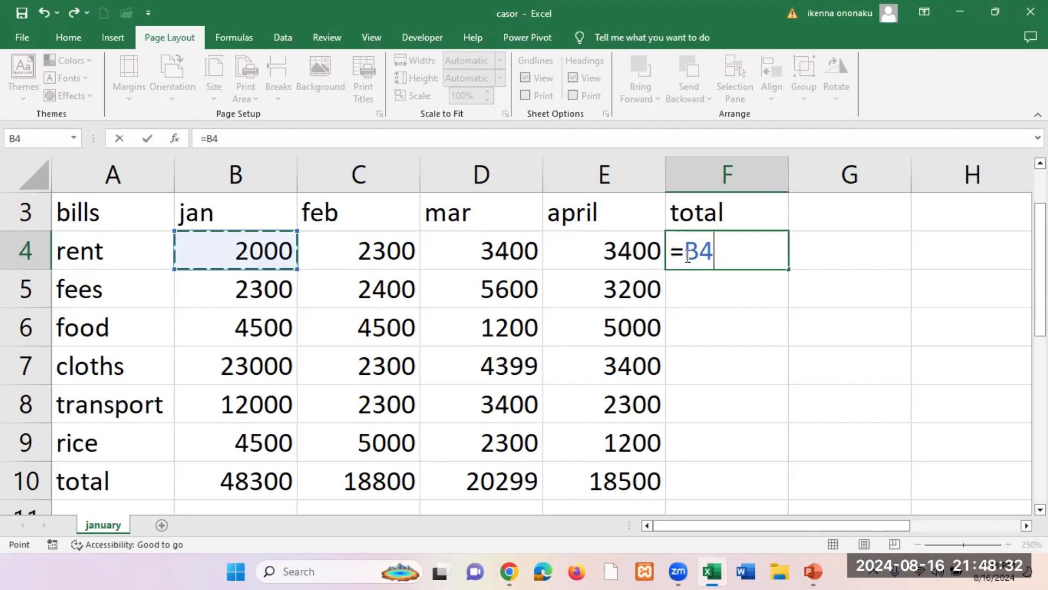
text(+)
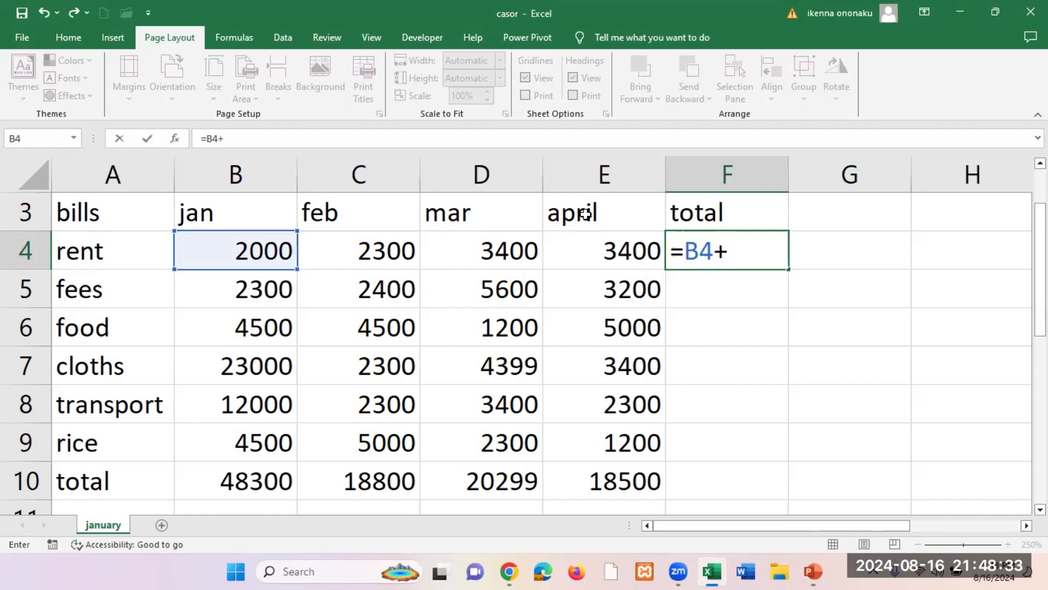
click(365, 251)
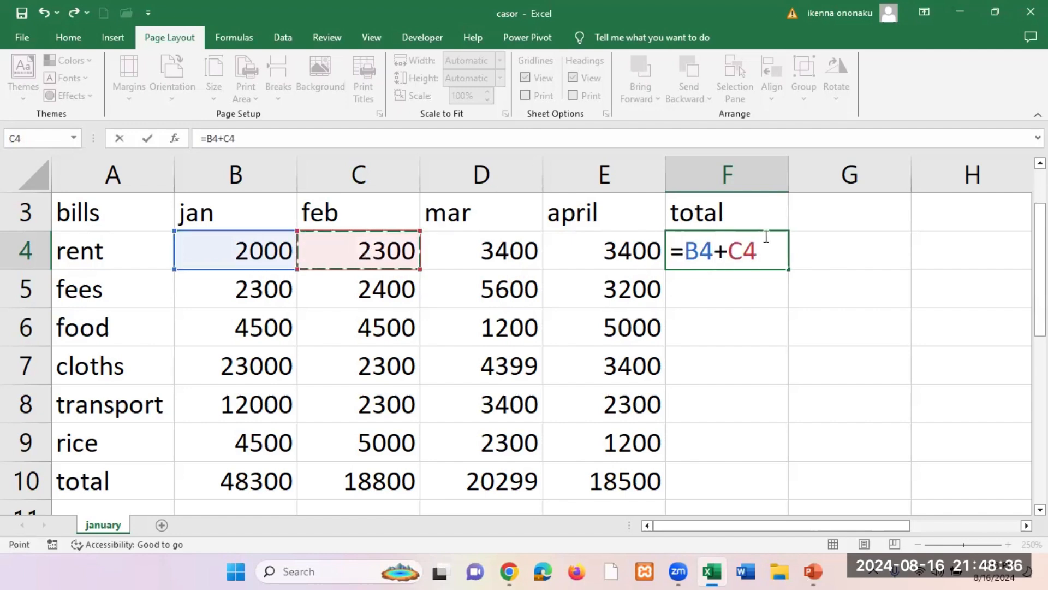
text(+)
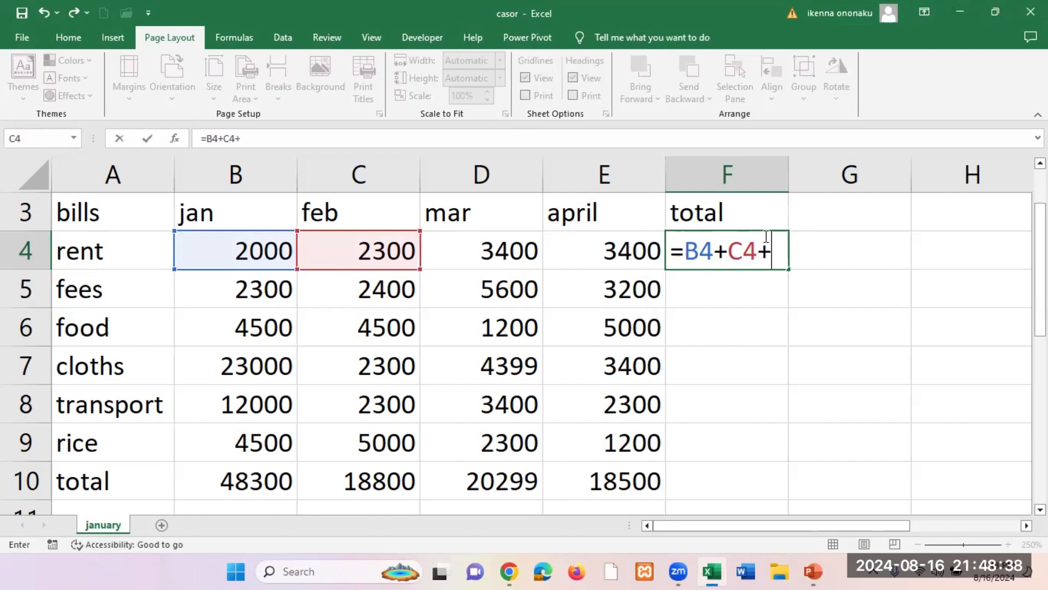
click(519, 250)
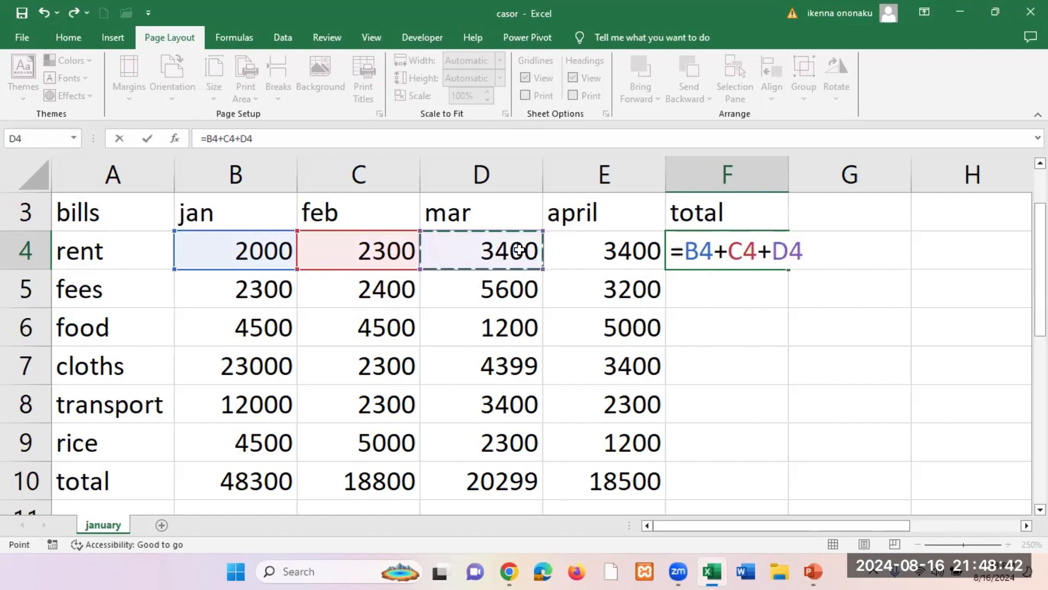
text(+)
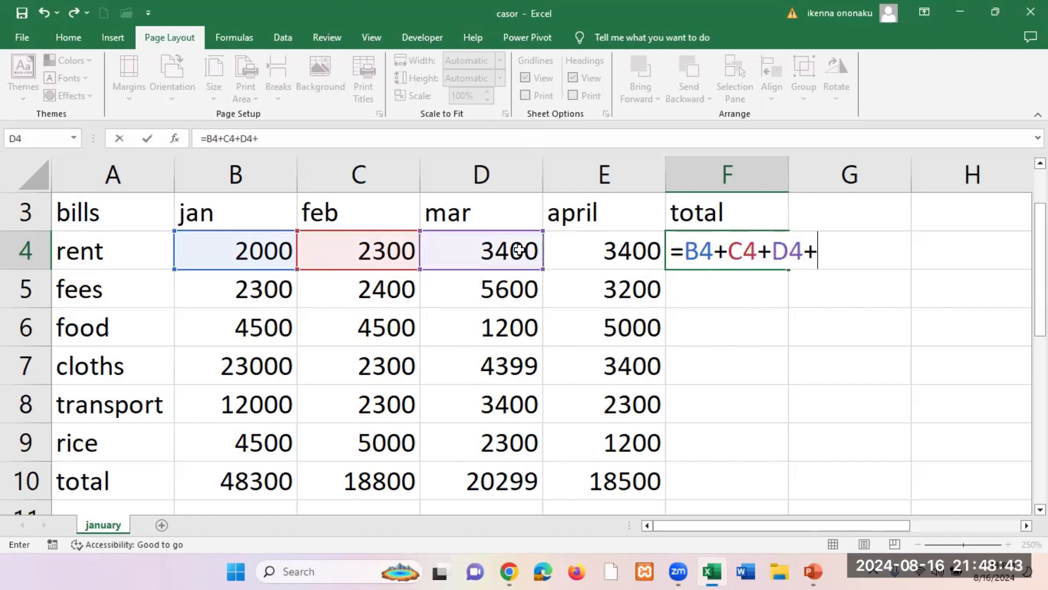
click(633, 261)
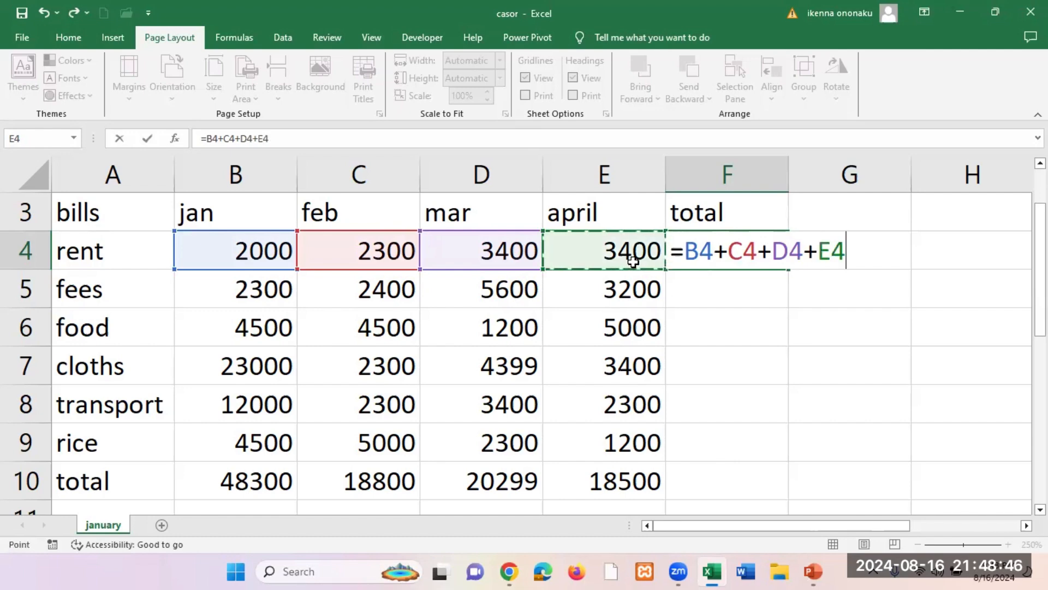
key(Return)
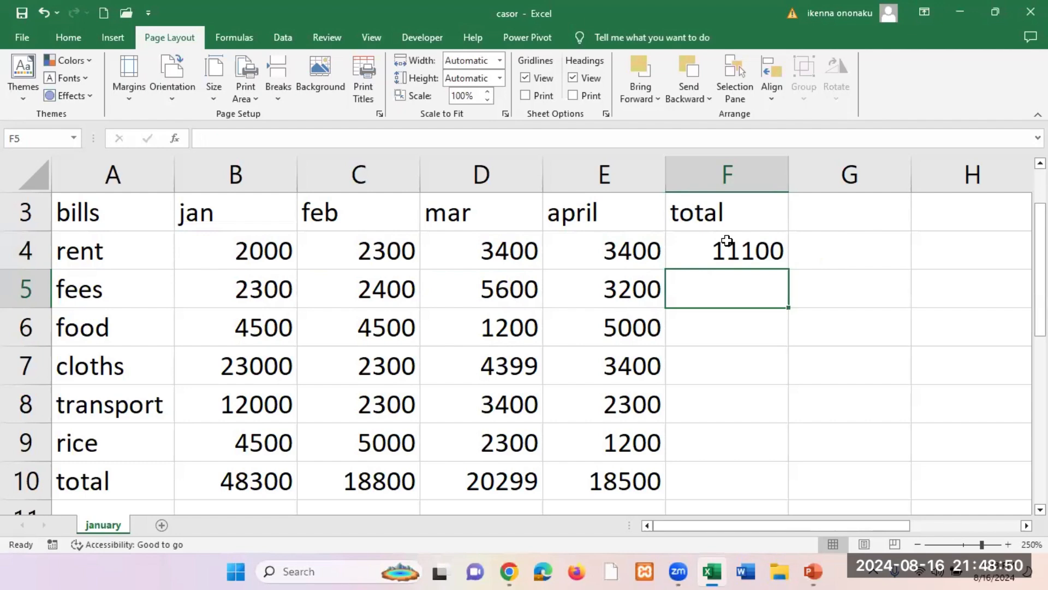
Extend the rent total formula from F4 down through F10 with the fill handle
click(763, 253)
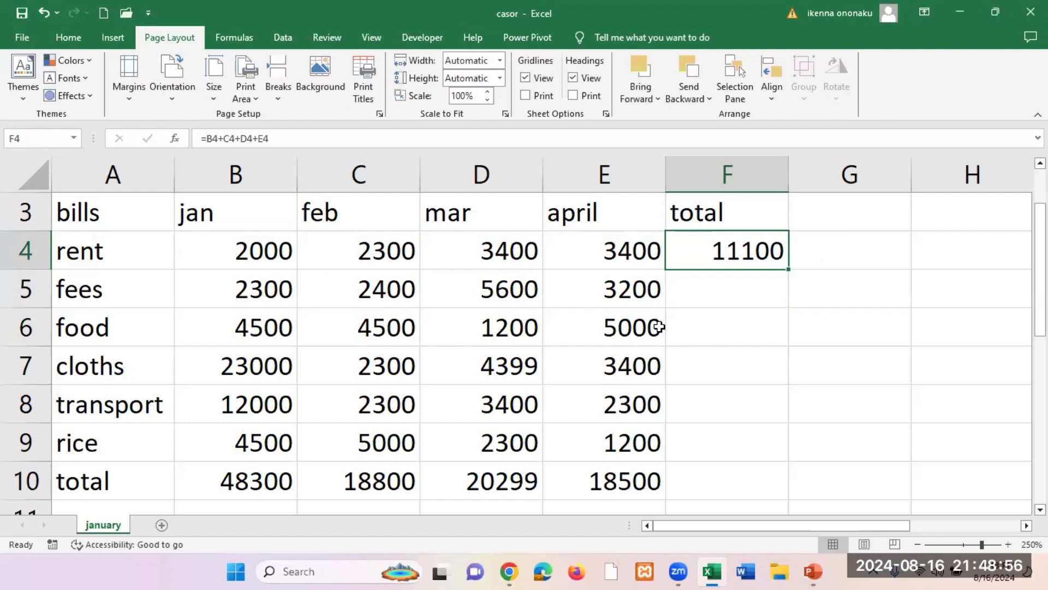
scroll(659, 327, down, 1)
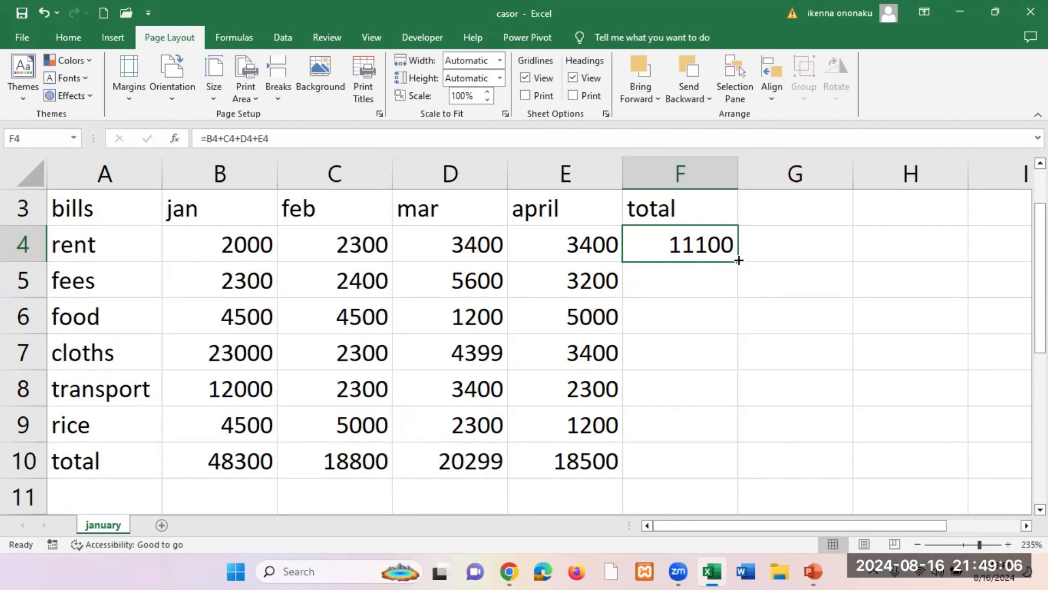
drag(738, 261, 739, 470)
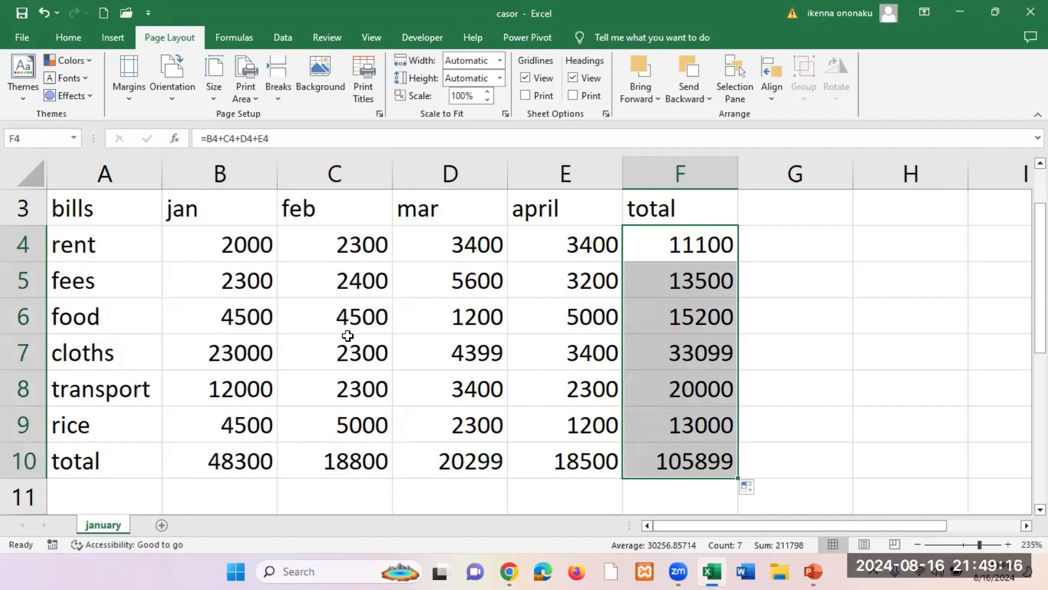
Clear the filled totals in F5:F10, keeping the rent total formula in F4
click(814, 329)
drag(702, 279, 709, 452)
key(Delete)
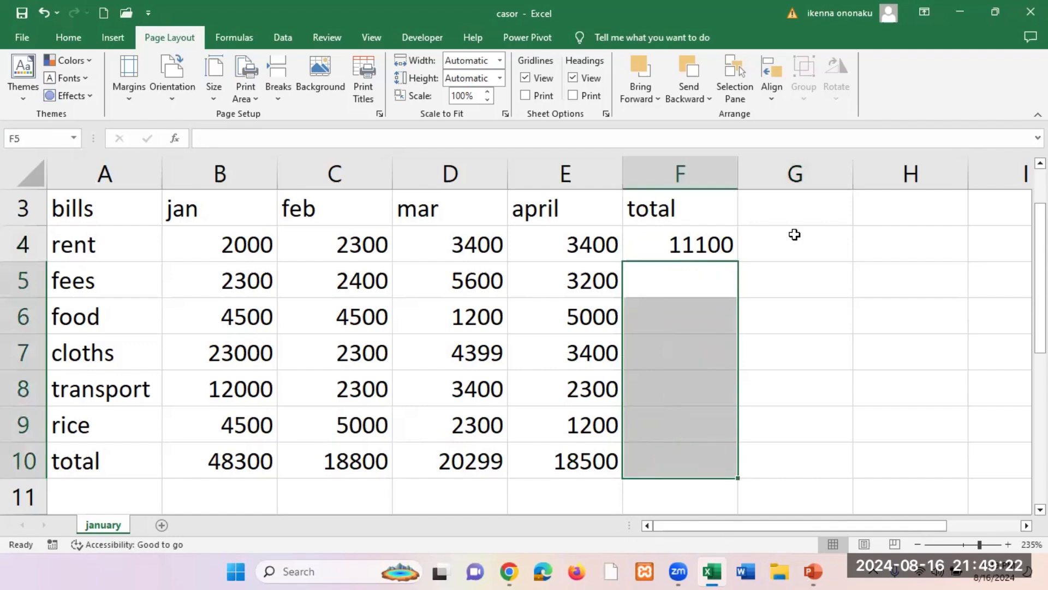
Auto-fill the F4 total formula down the whole total column to F10 in one go
click(795, 294)
click(698, 275)
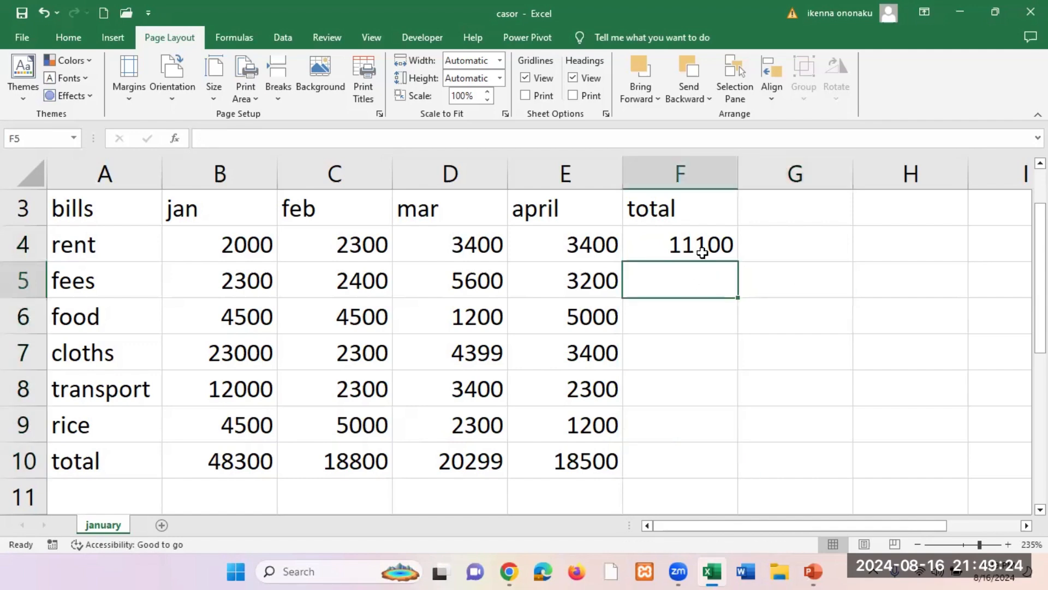
click(702, 248)
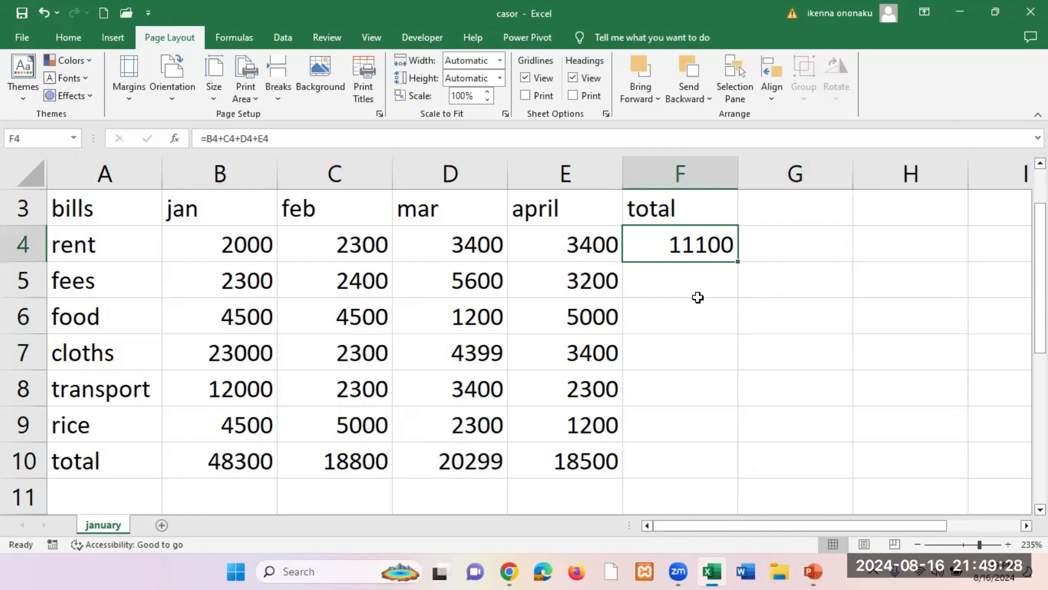
double_click(739, 263)
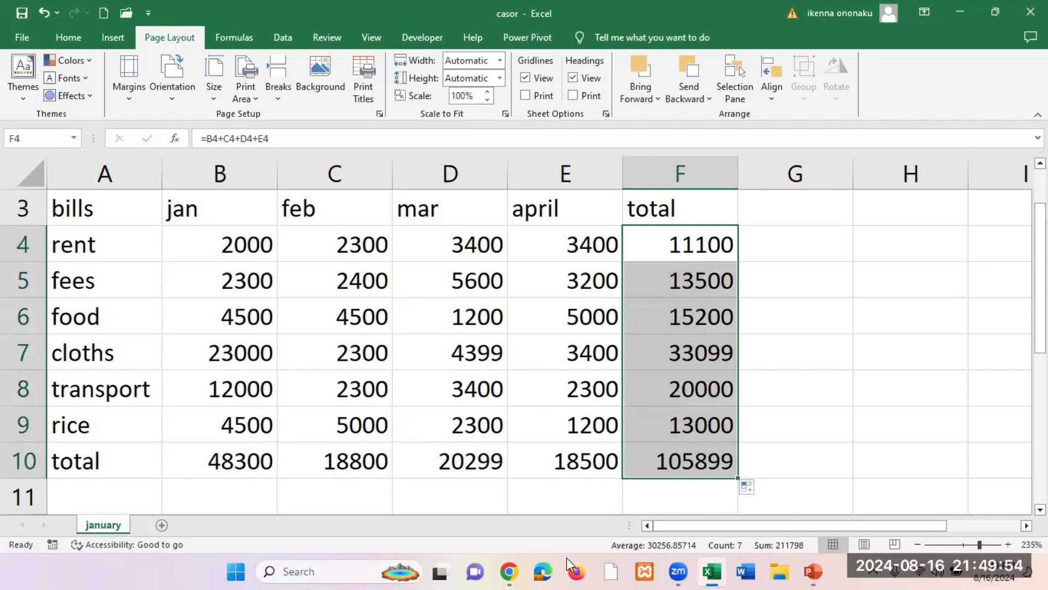
key(Down)
key(Down)
key(Down)
key(Down)
key(Down)
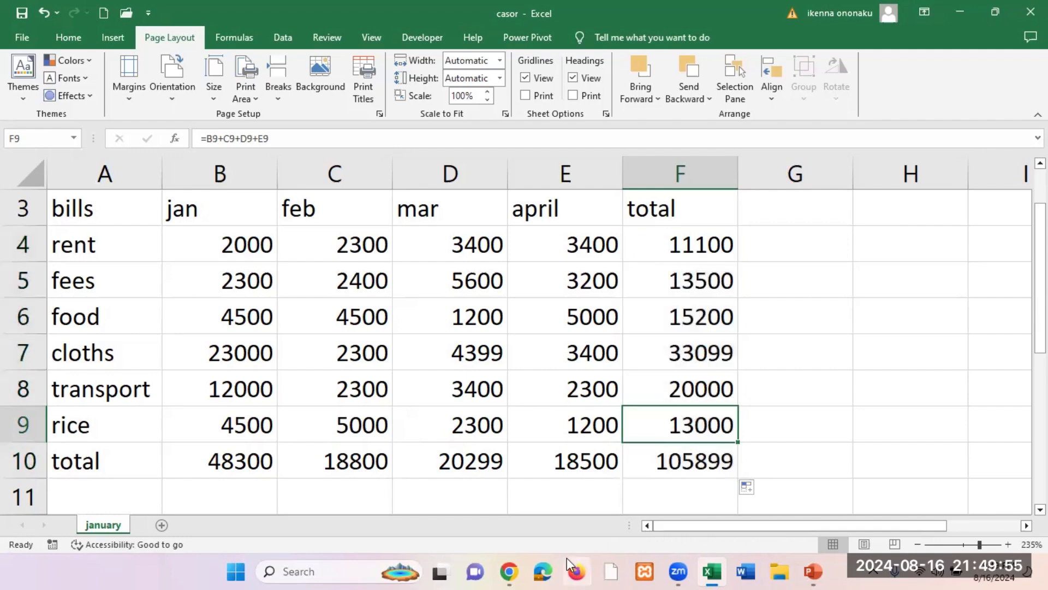
click(510, 571)
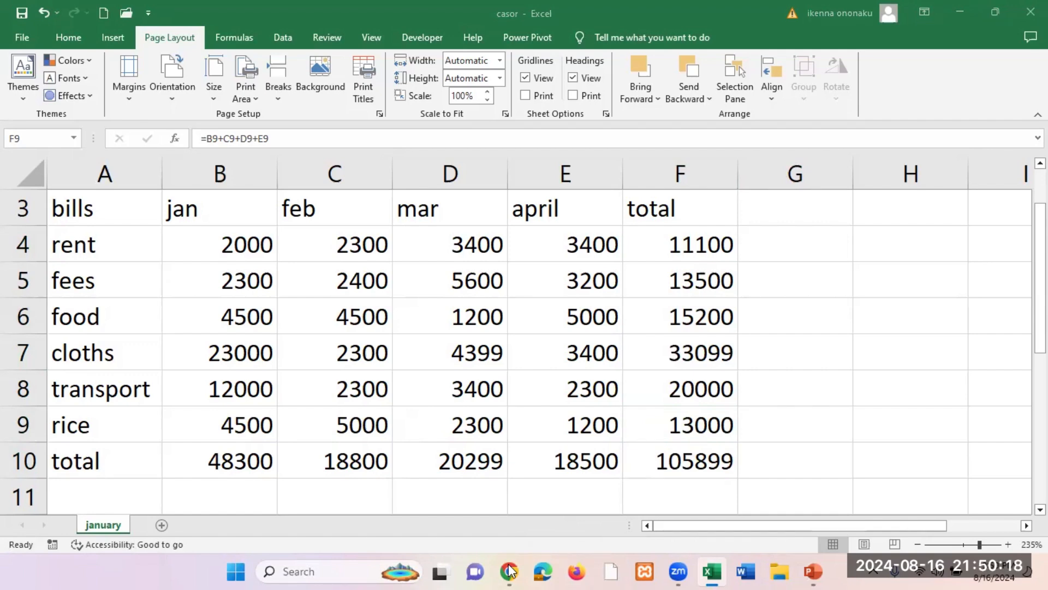
scroll(518, 336, up, 2)
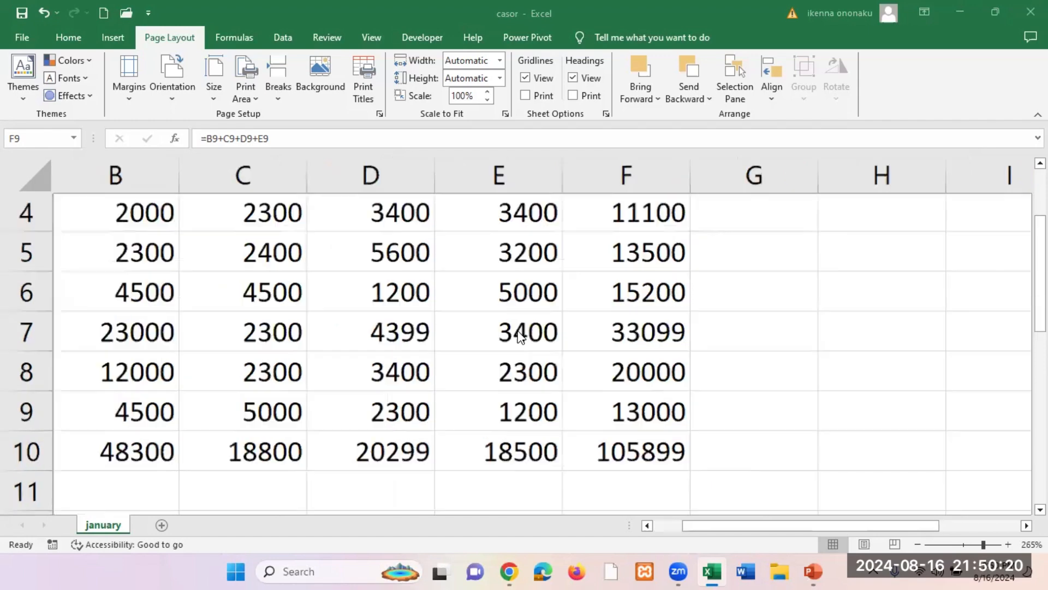
scroll(518, 336, down, 6)
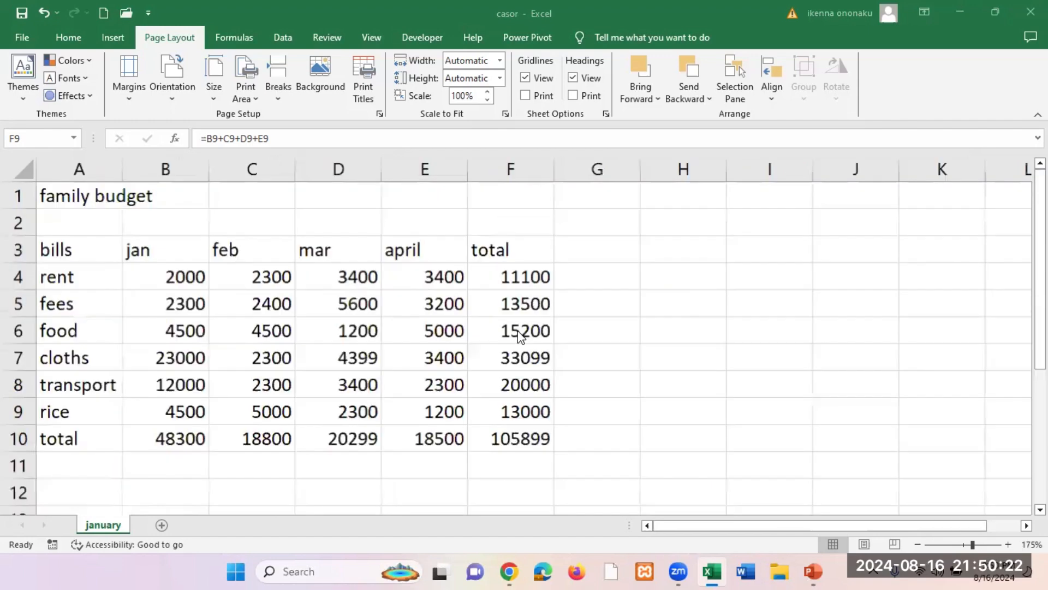
scroll(518, 336, down, 3)
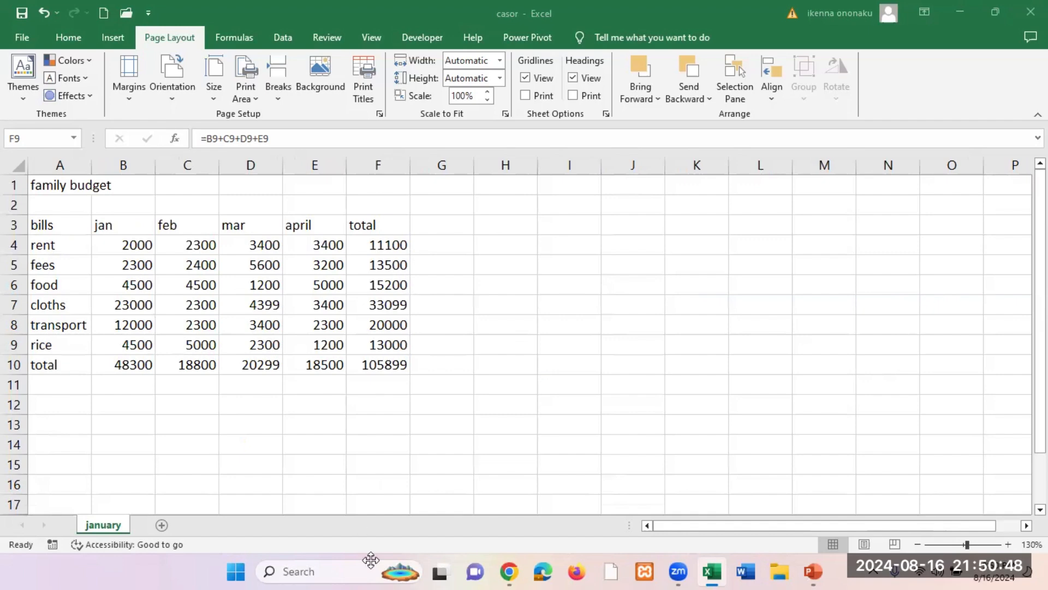
Add the heading percentage in G3, beside the total heading, and widen column G to fit it
click(440, 226)
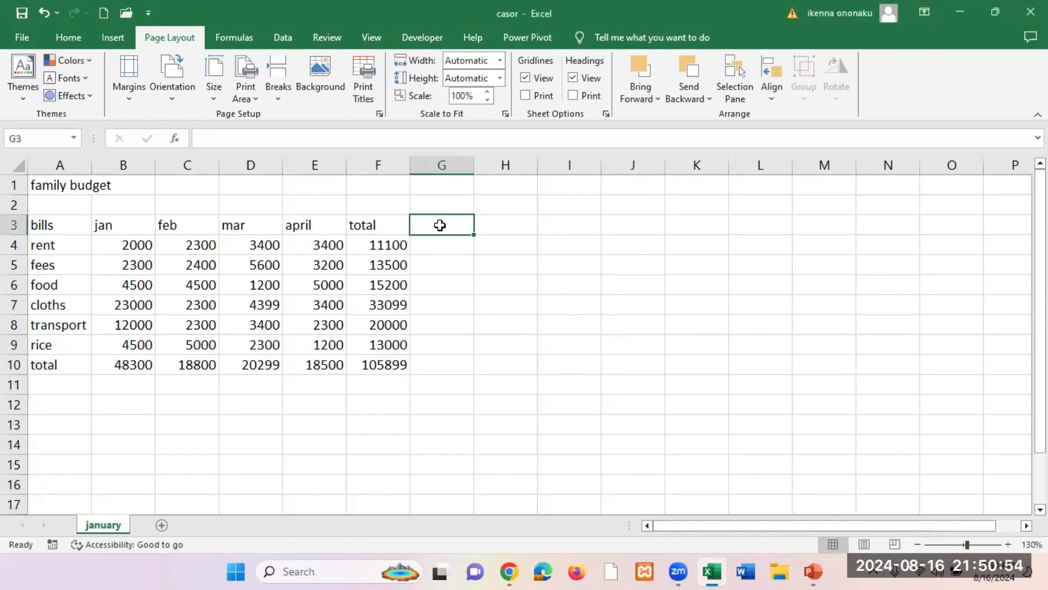
text(perc)
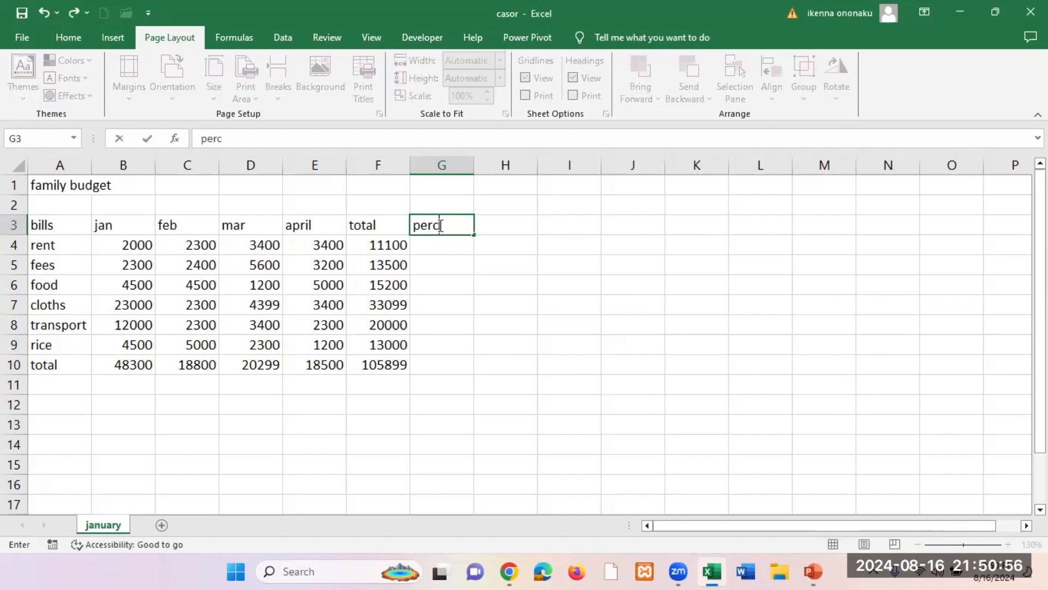
text(entag)
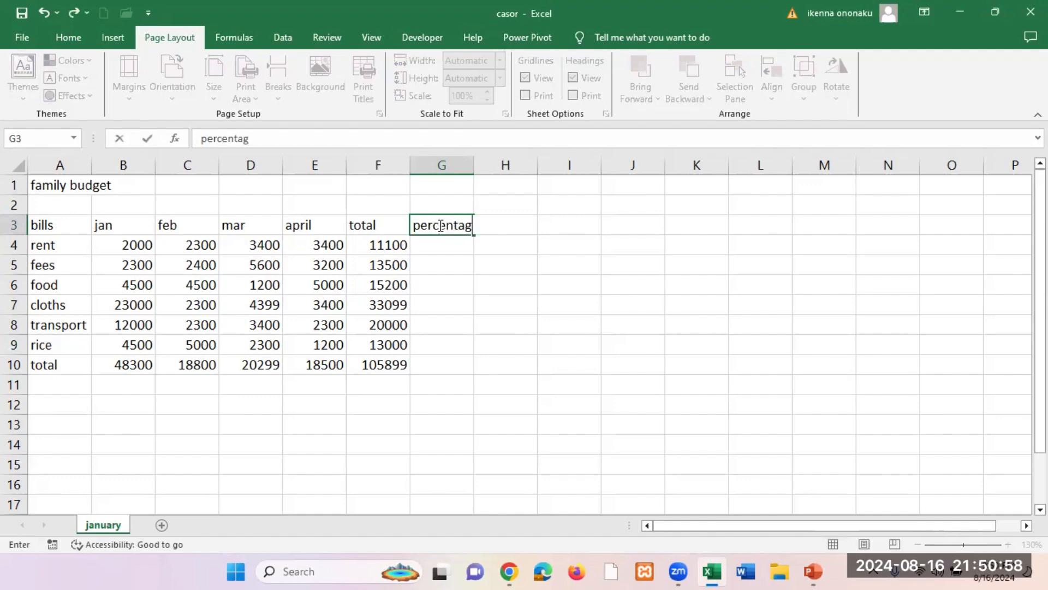
text(e)
key(Return)
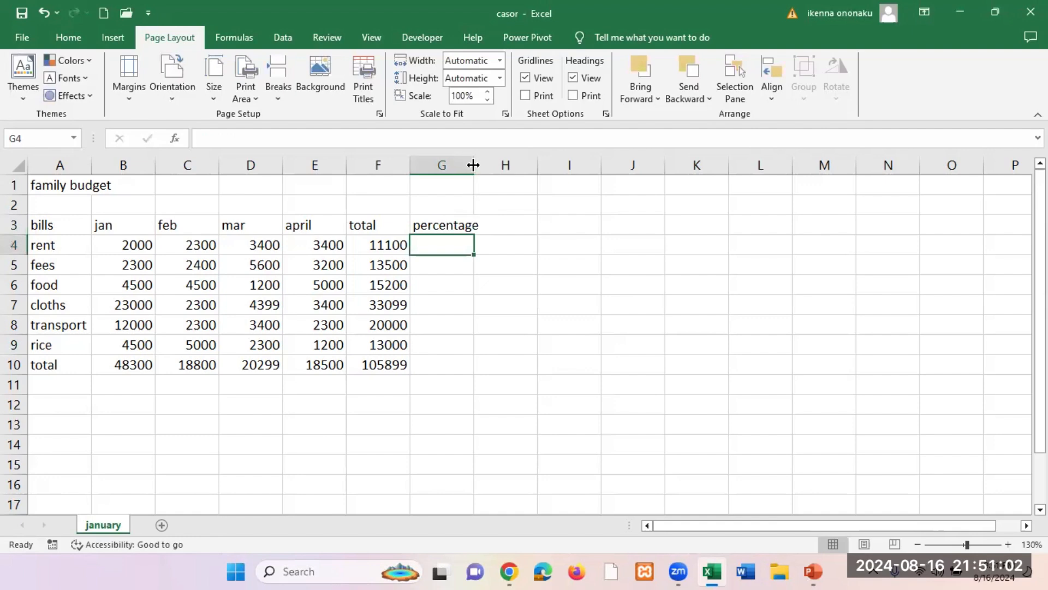
drag(473, 165, 498, 165)
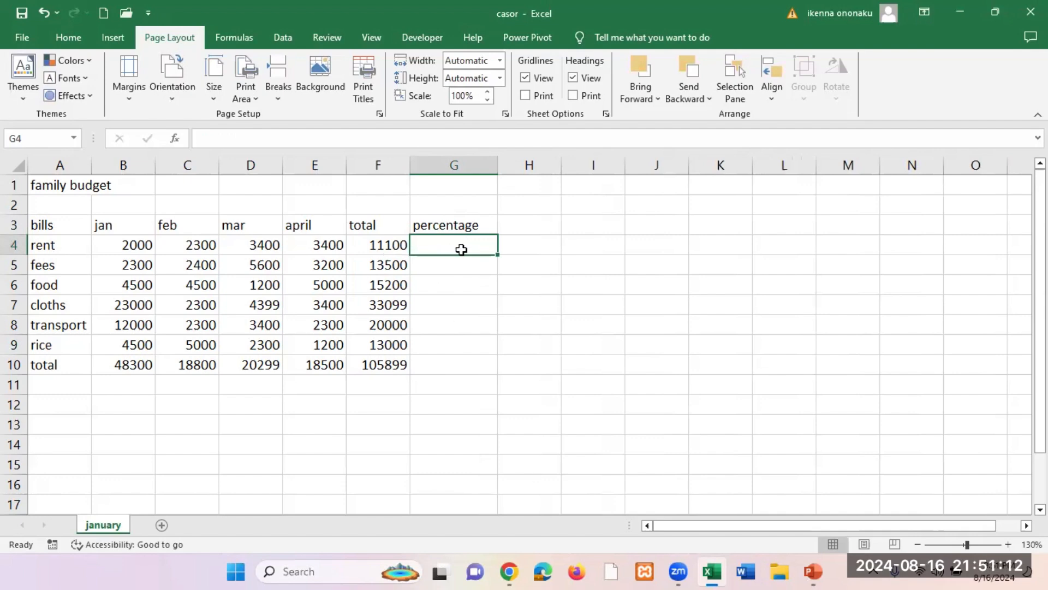
Enter the rent percentage formula =F4/F10 in G4, picking both totals as references, and widen column G to show the full result
click(392, 250)
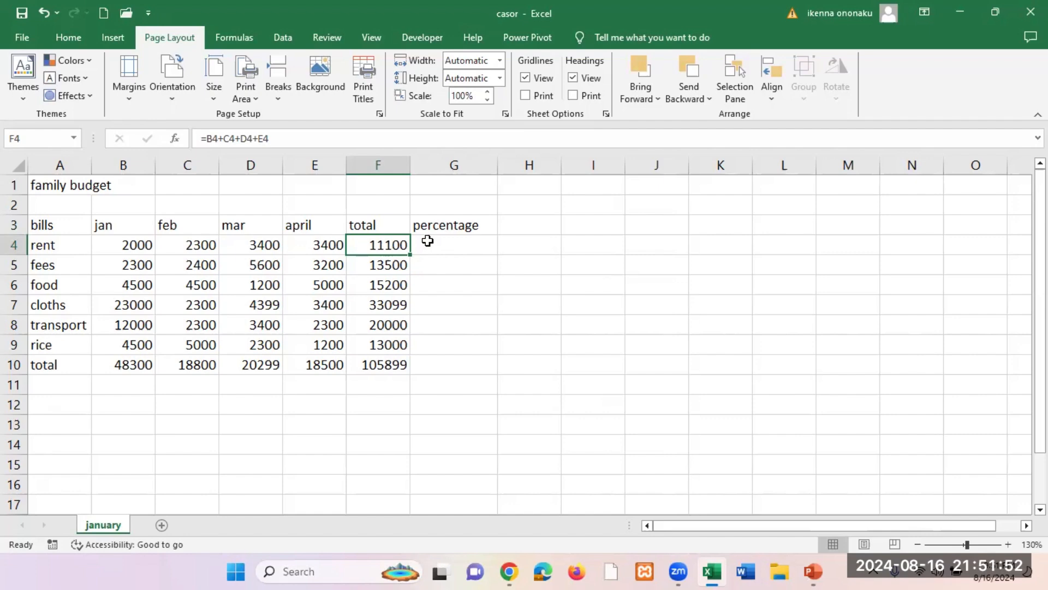
click(454, 244)
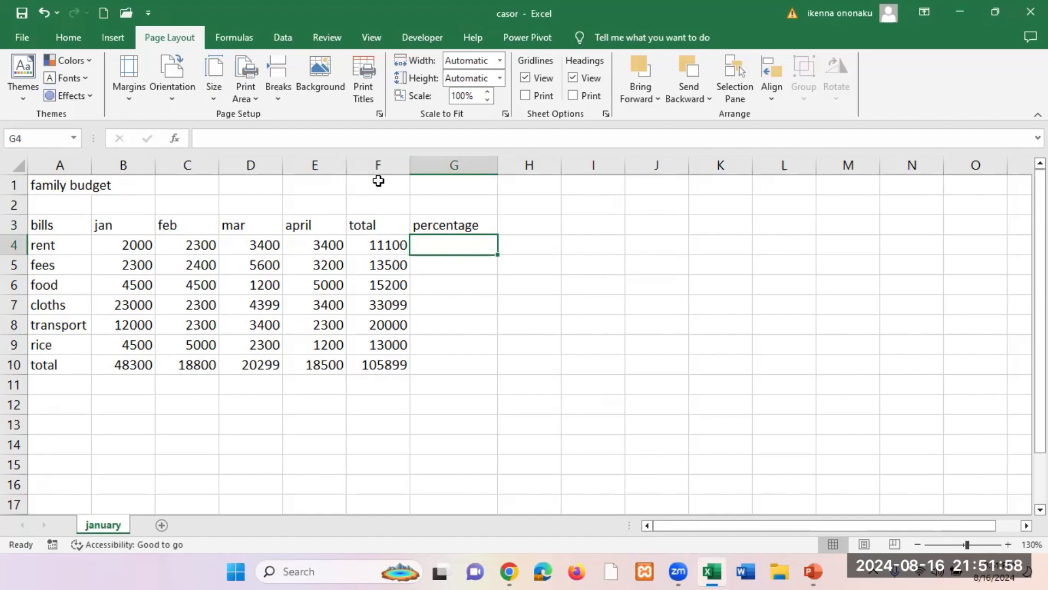
text(=)
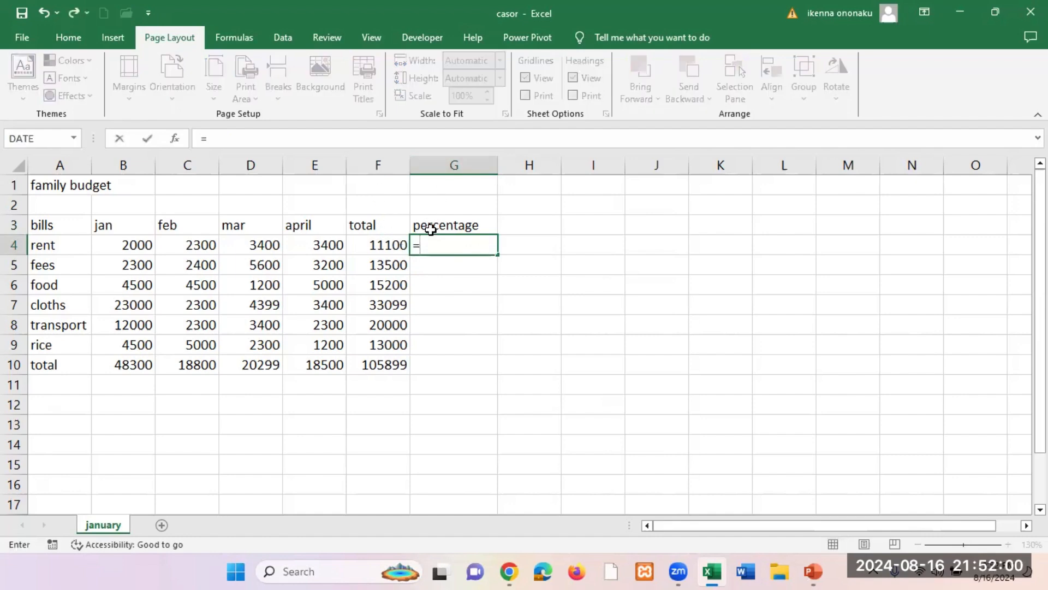
click(388, 243)
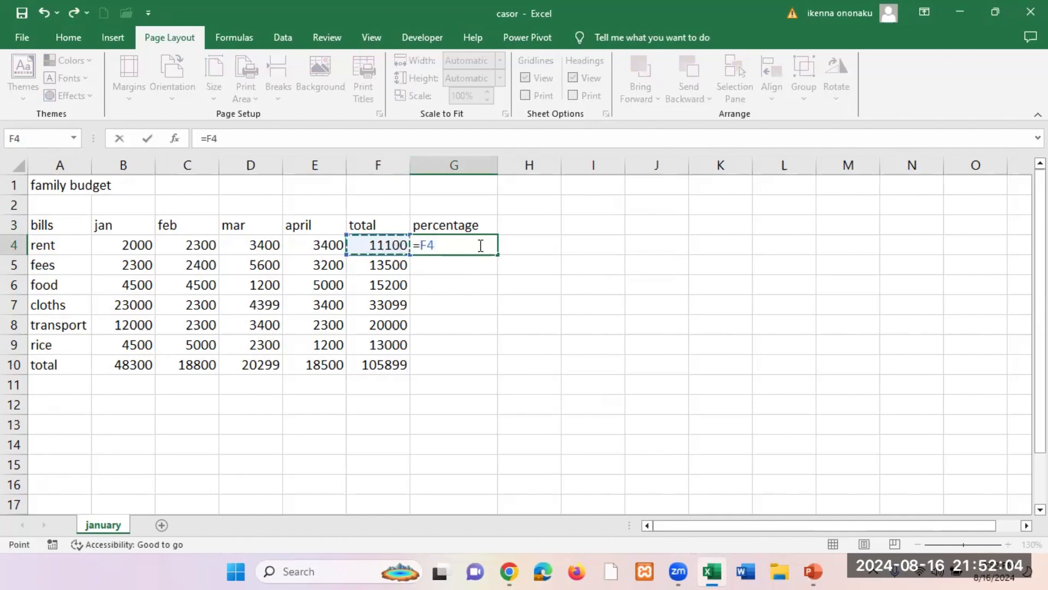
text(/)
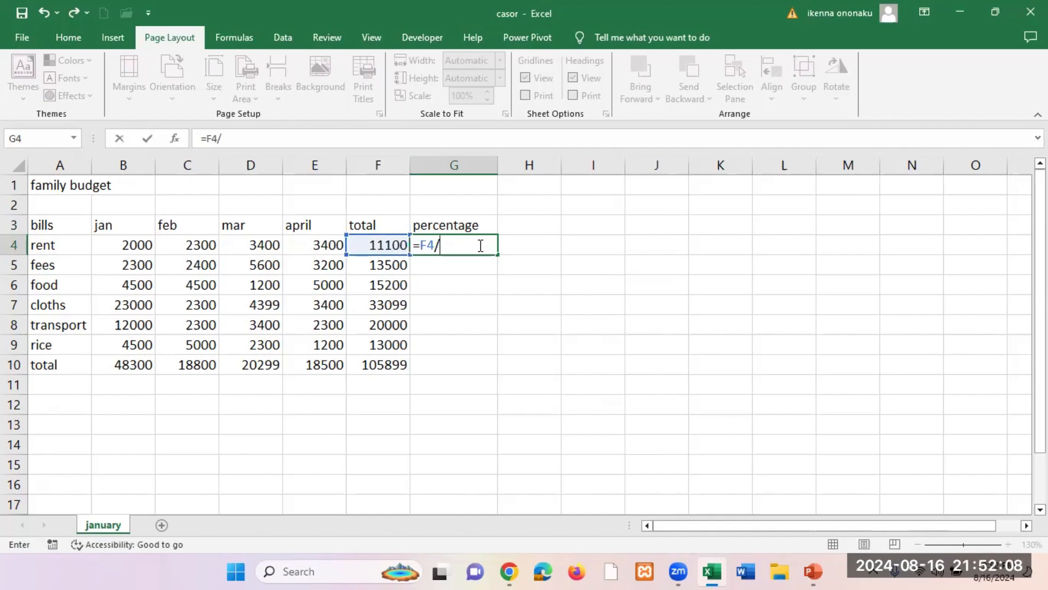
click(376, 365)
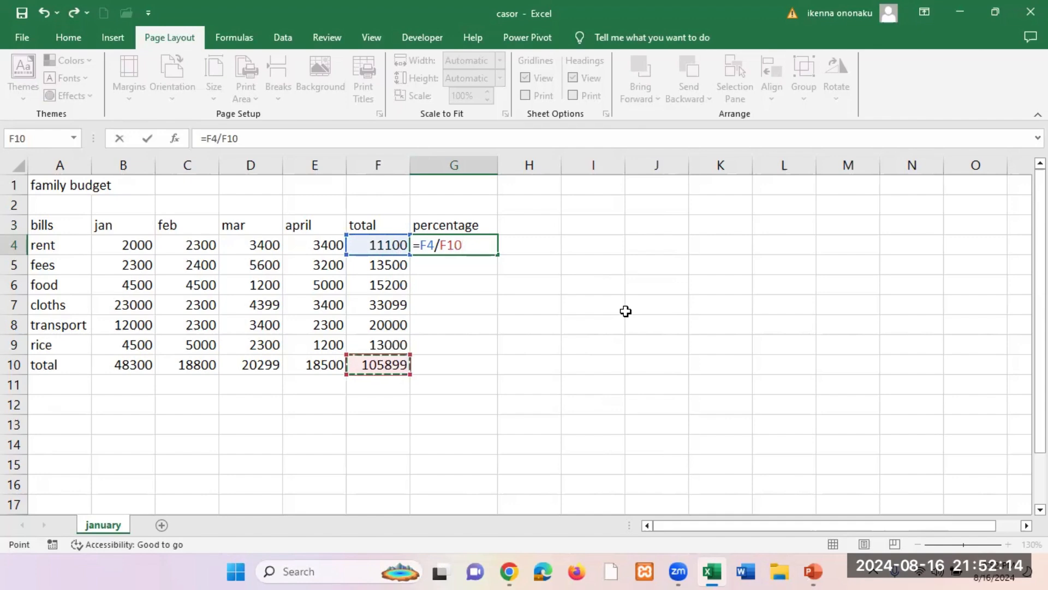
key(Return)
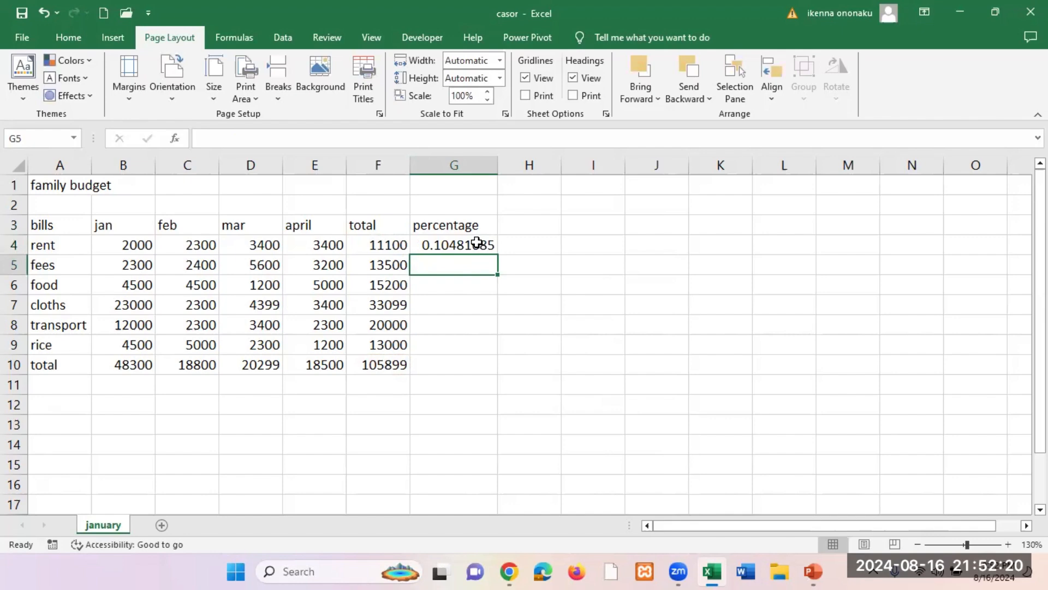
drag(497, 167, 517, 168)
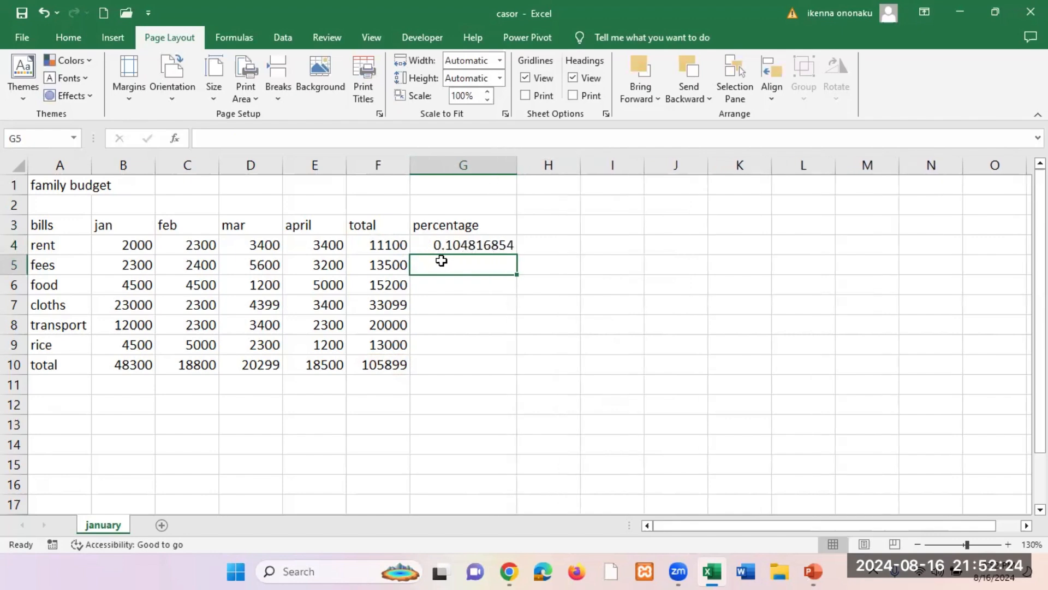
Try to fill the G4 percentage formula down to the other bills through G9
click(478, 245)
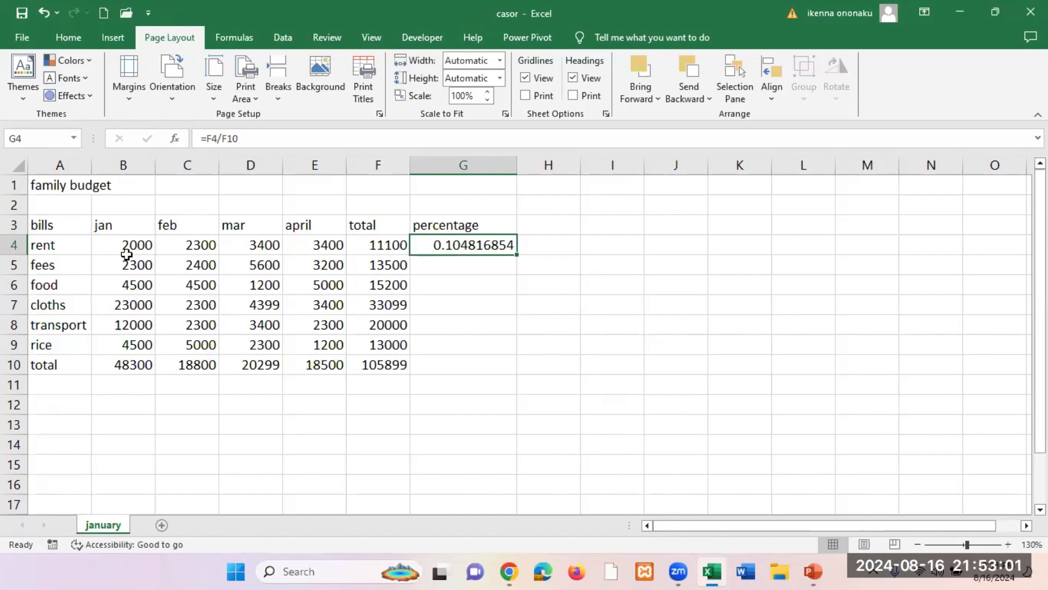
click(386, 267)
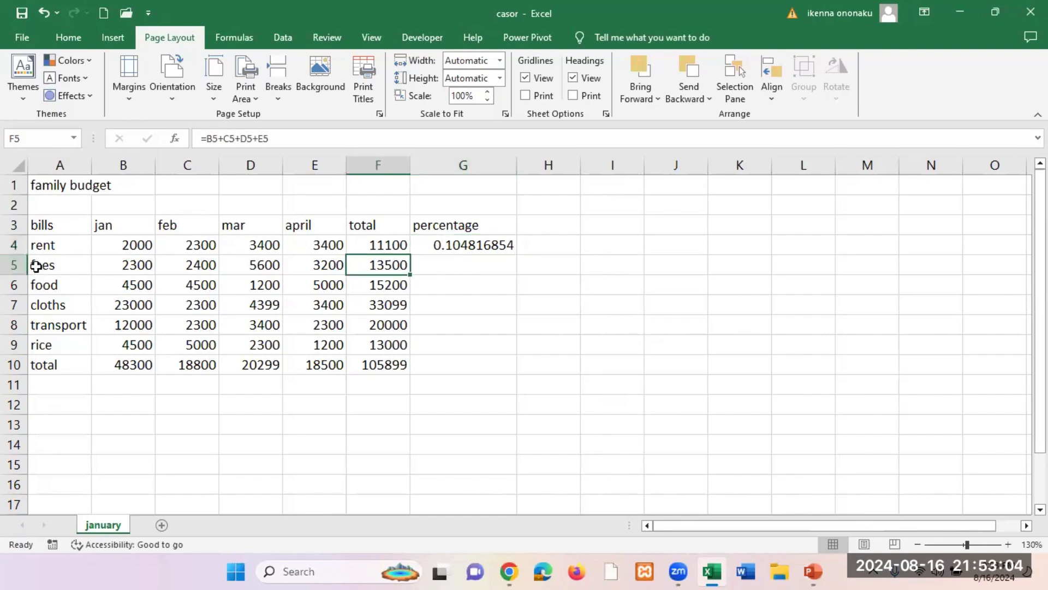
click(13, 265)
click(460, 301)
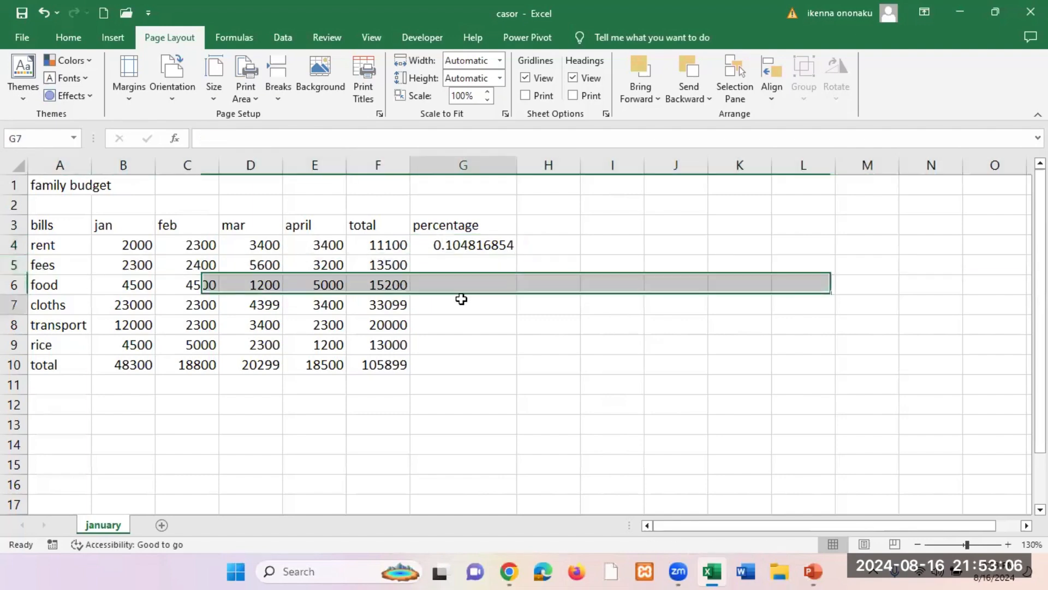
click(478, 246)
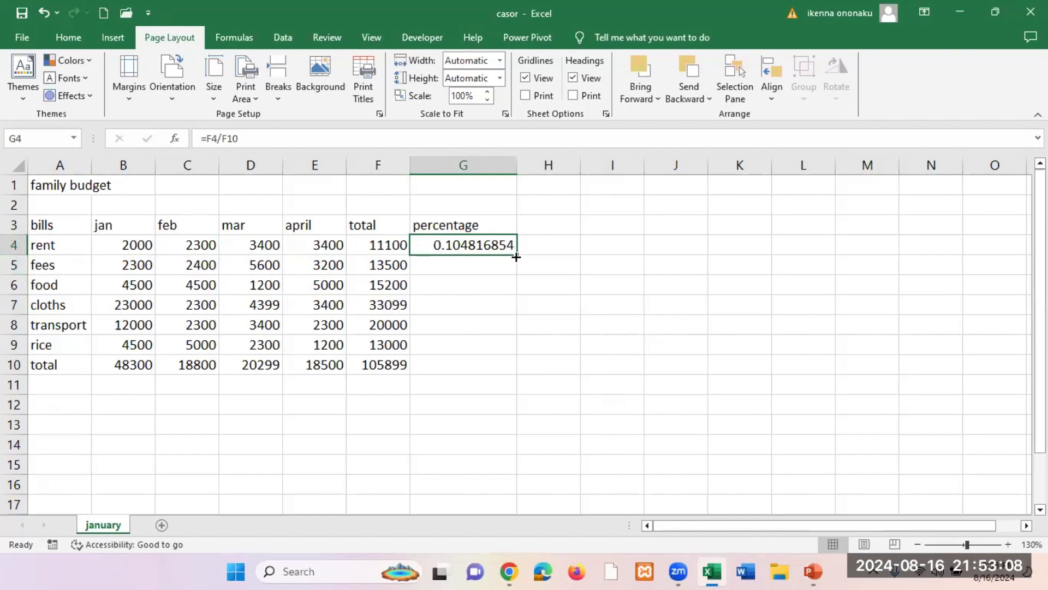
drag(516, 255, 514, 350)
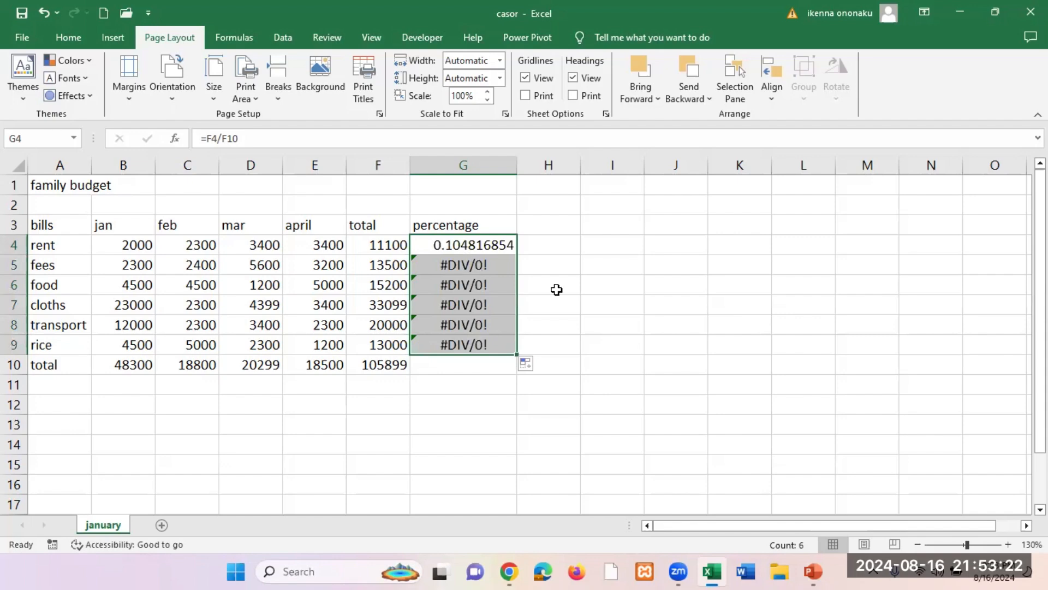
Clear the filled percentage formulas in G5:G9, keeping the rent formula in G4
click(600, 307)
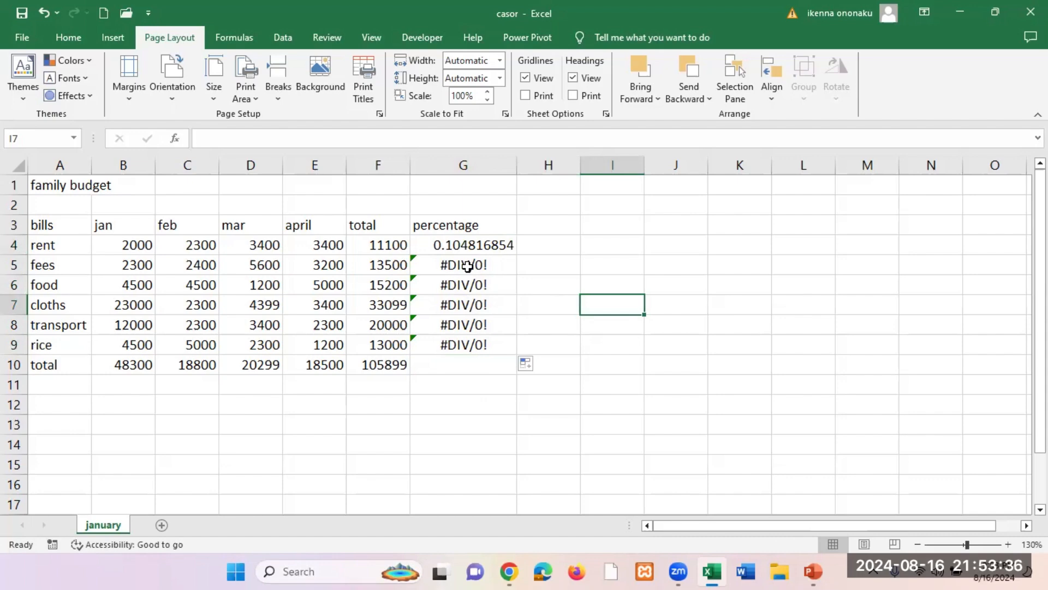
drag(463, 264, 463, 345)
key(Delete)
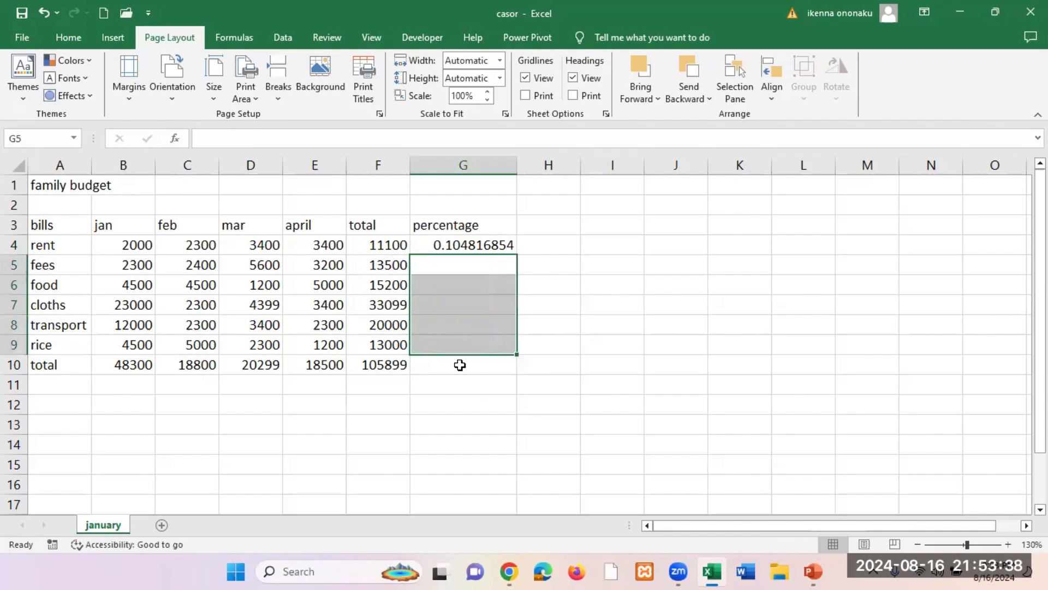
Fill the =F4/F10 formula from G4 down to G9 again
click(449, 241)
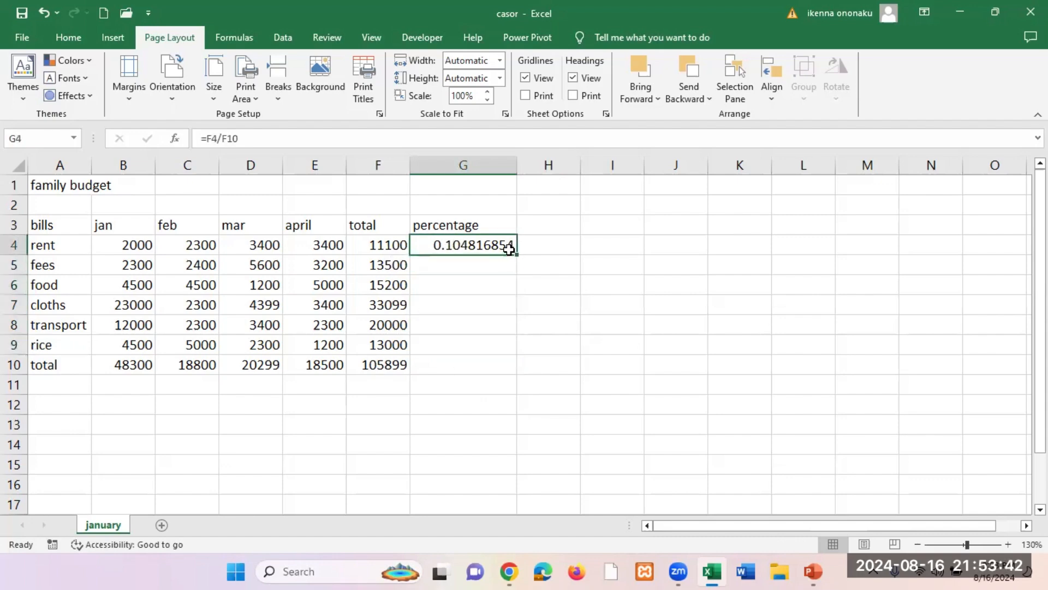
drag(516, 254, 514, 352)
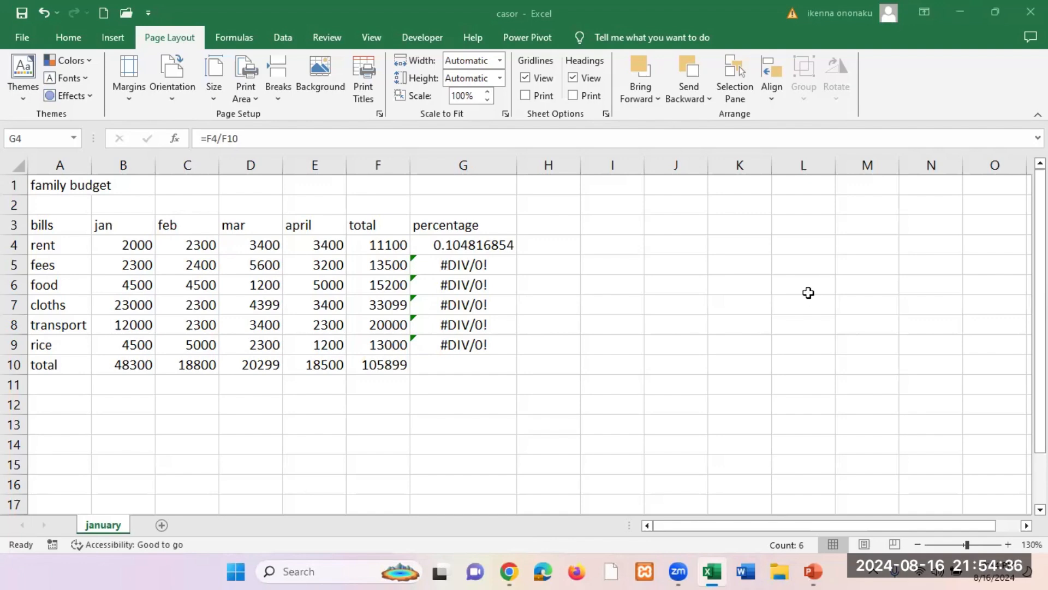
double_click(516, 254)
click(611, 302)
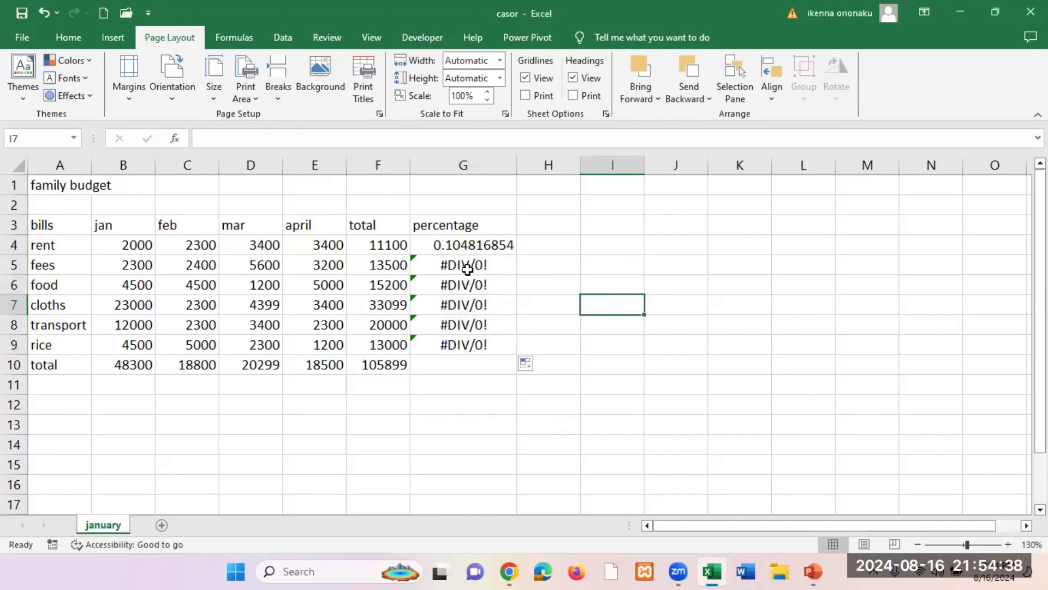
Compare the cell references in the percentage formulas in G4, G5 and G6 with the grand total cell F10
click(463, 245)
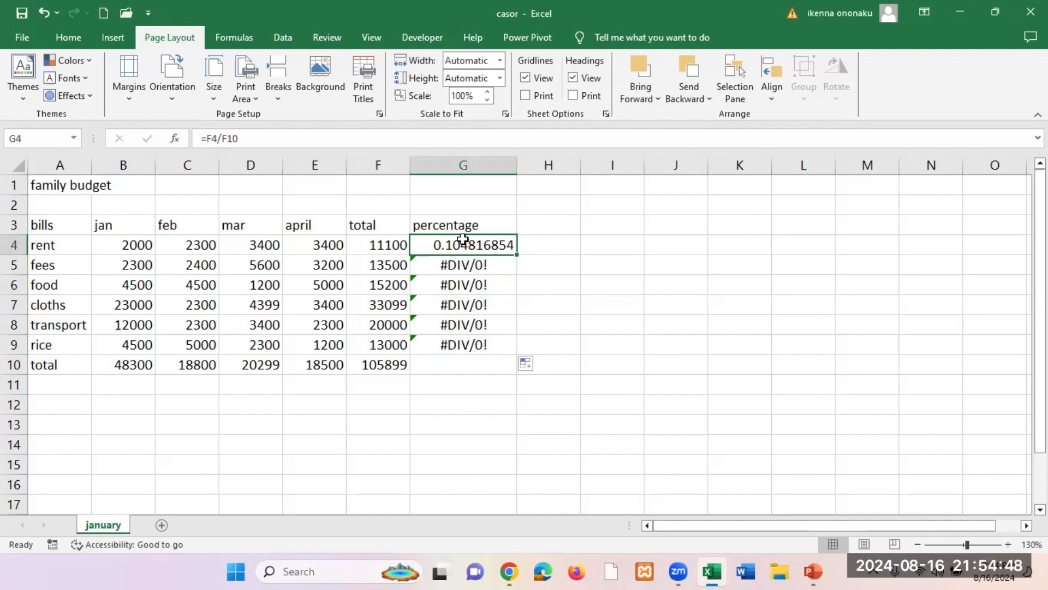
click(386, 366)
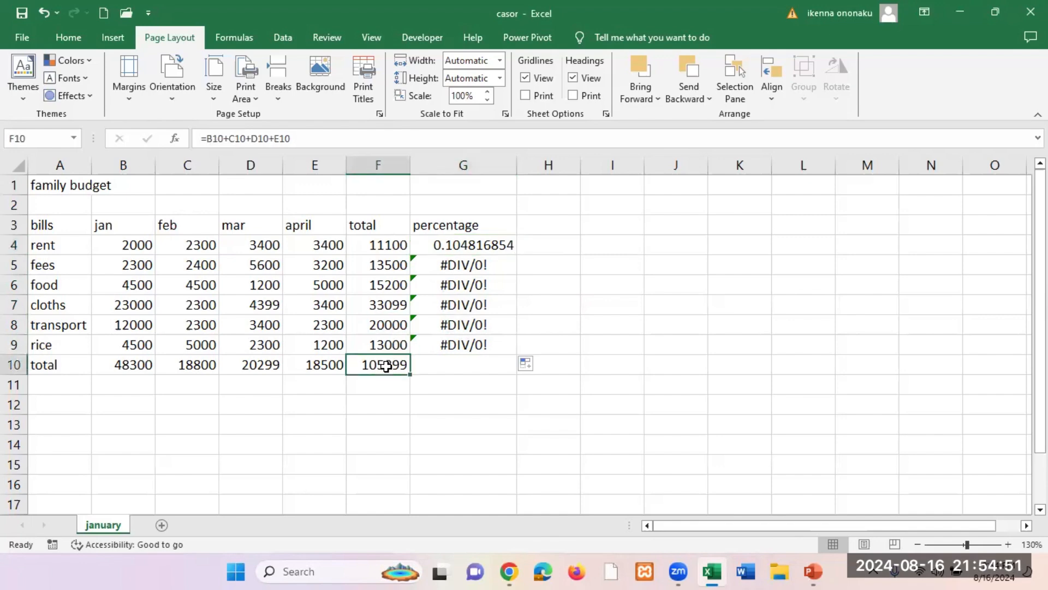
click(484, 263)
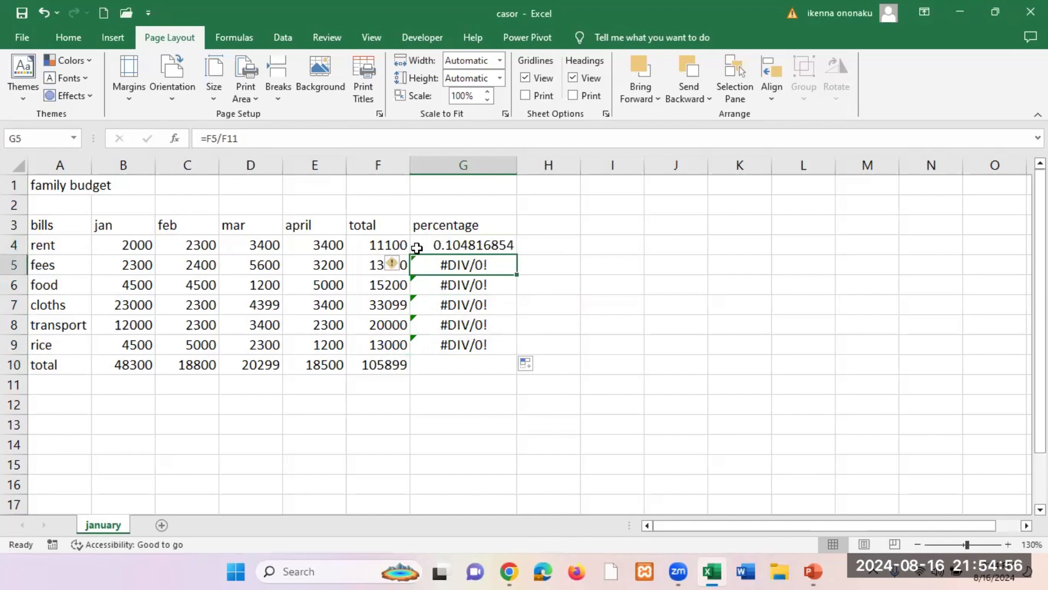
mouse_move(386, 263)
click(497, 284)
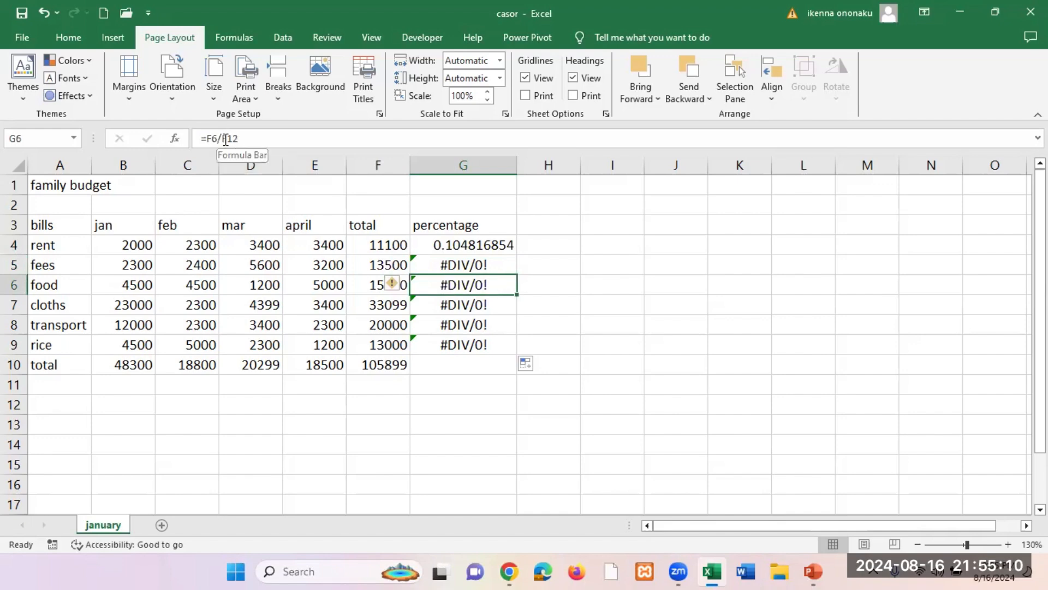
Clear the food percentage formula in G6, and refill that cell from the fees formula in G5
drag(248, 141, 192, 143)
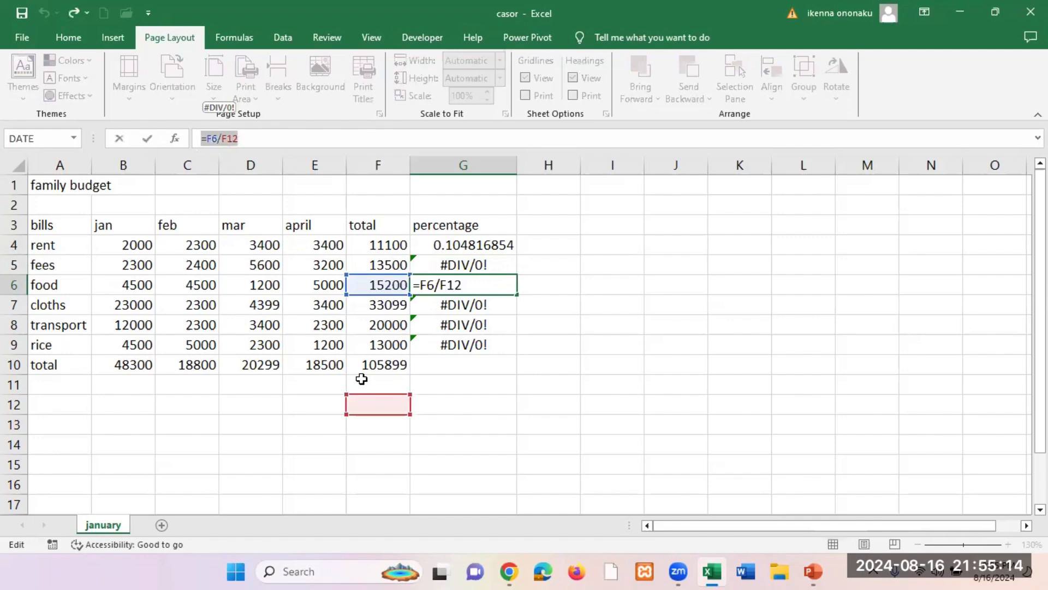
click(486, 371)
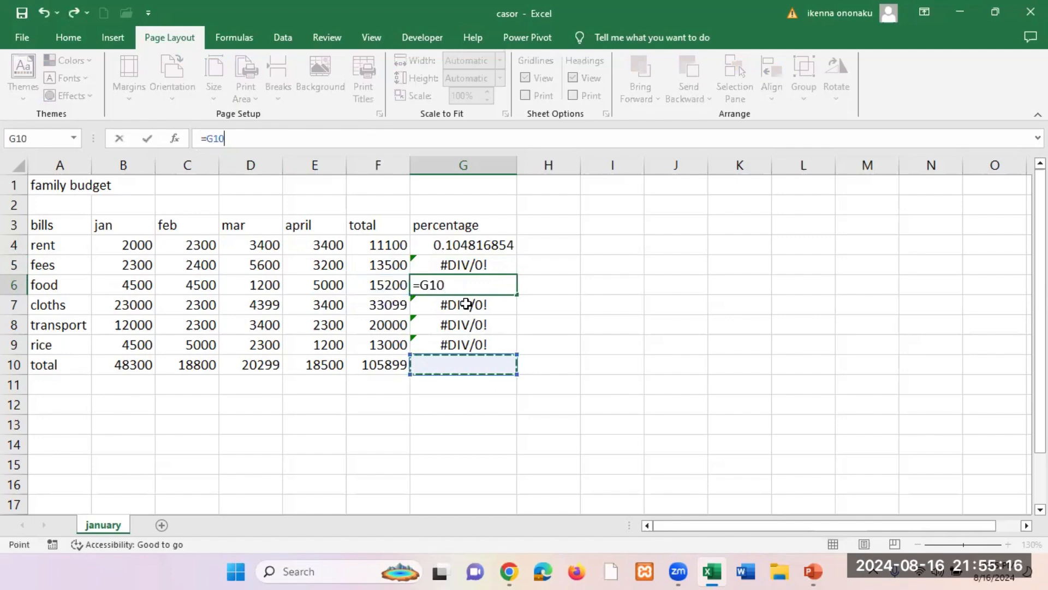
drag(474, 288, 378, 285)
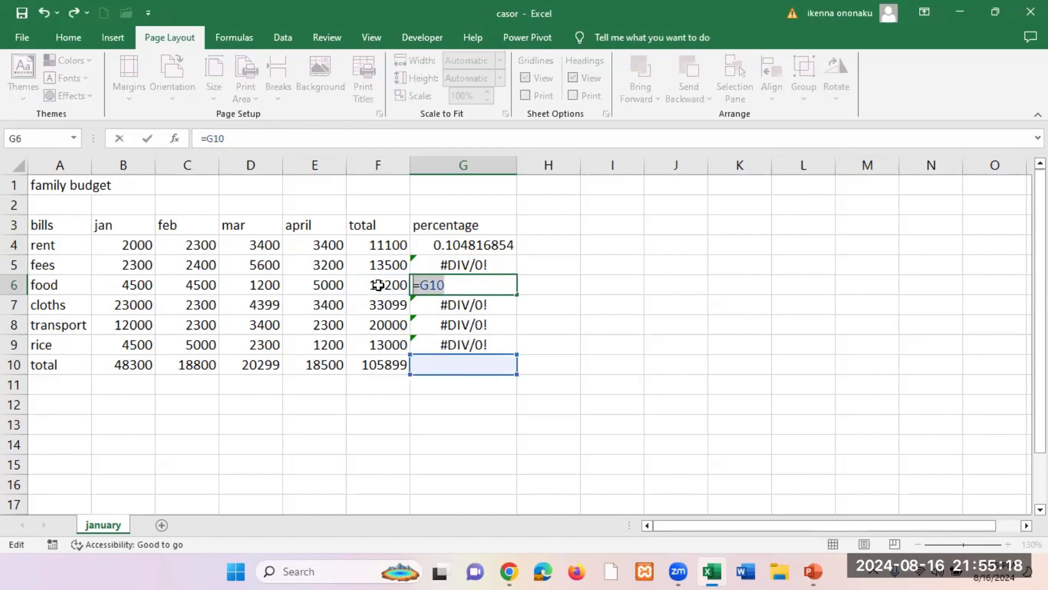
key(BackSpace)
click(676, 406)
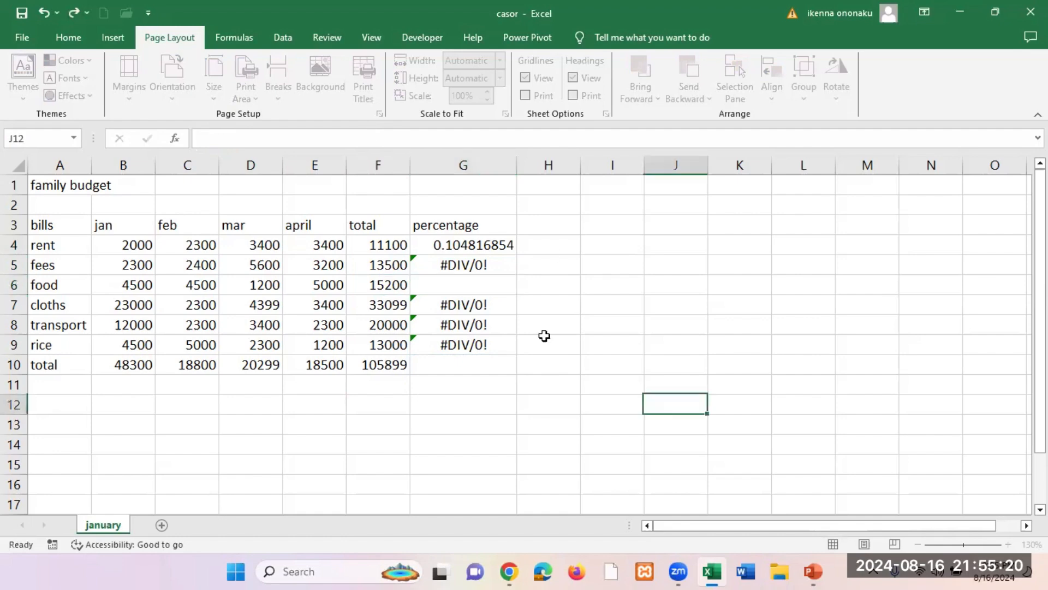
click(480, 264)
drag(518, 276, 489, 297)
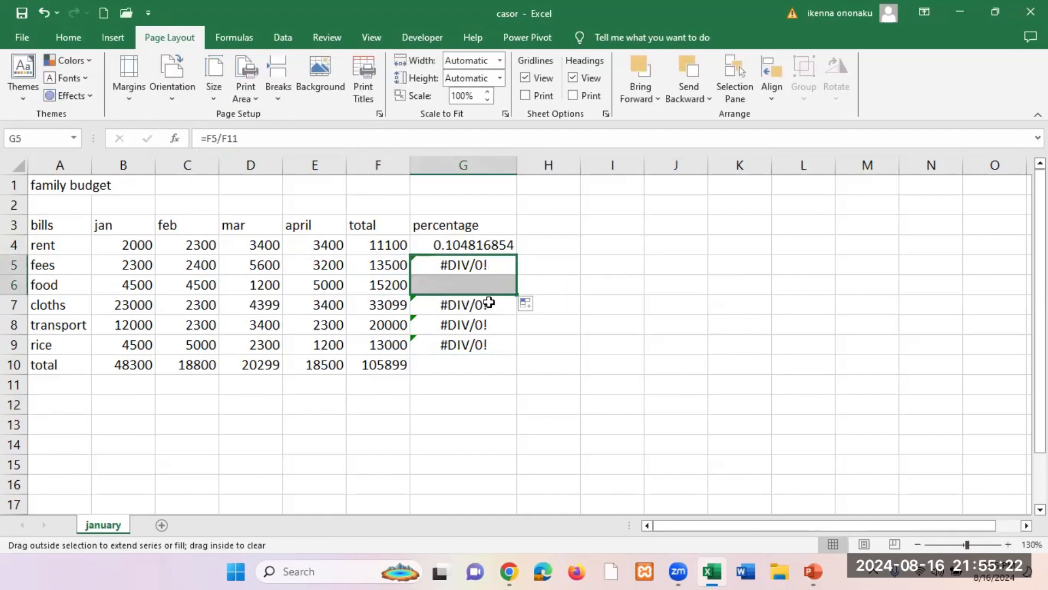
Check the references in G7 and F10, and clear the faulty percentage formulas in G5:G9
click(457, 307)
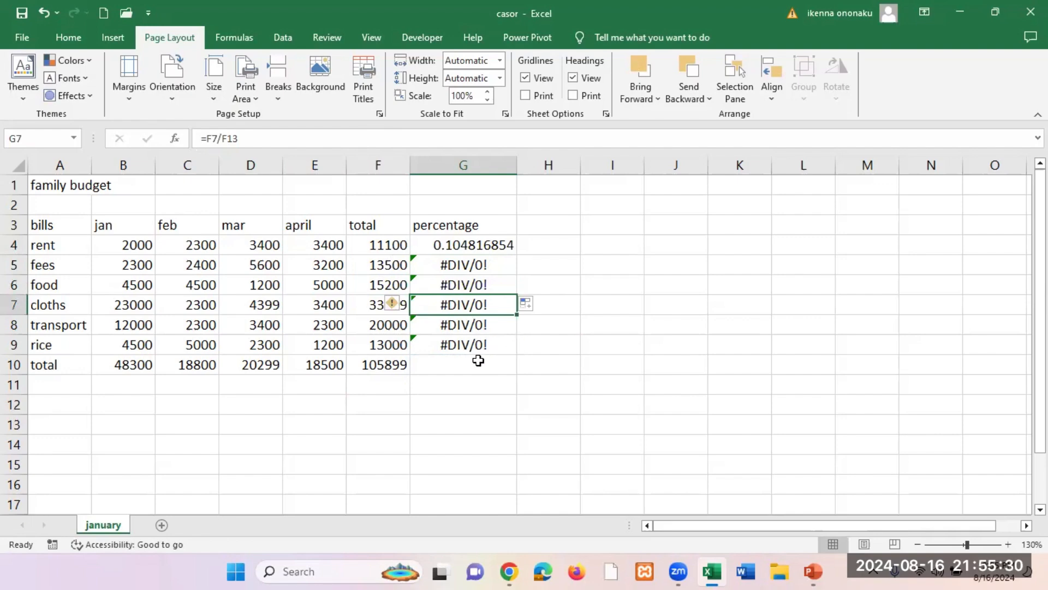
click(385, 369)
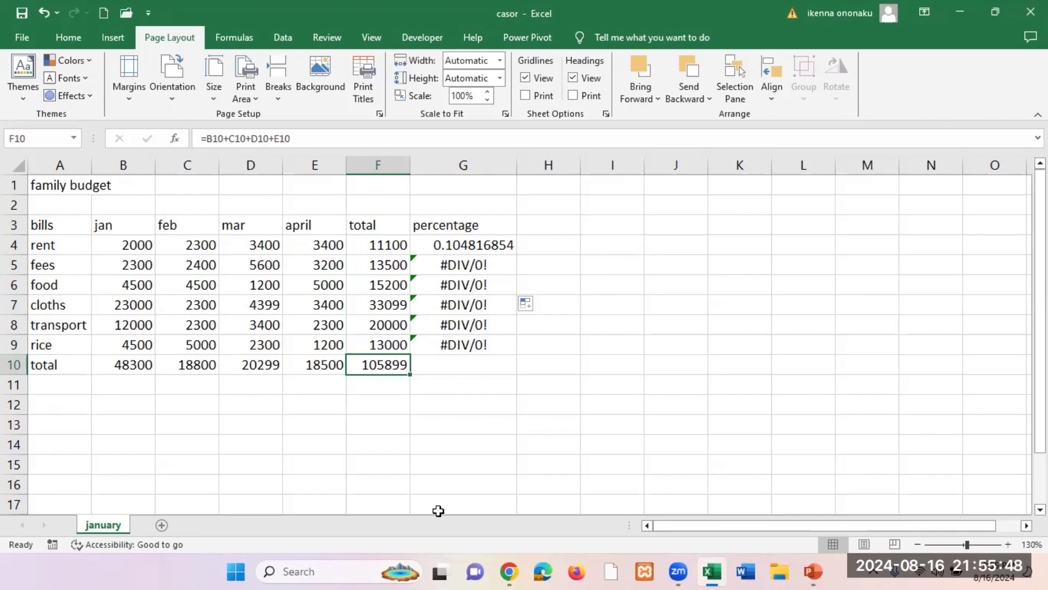
drag(463, 265, 465, 357)
key(Delete)
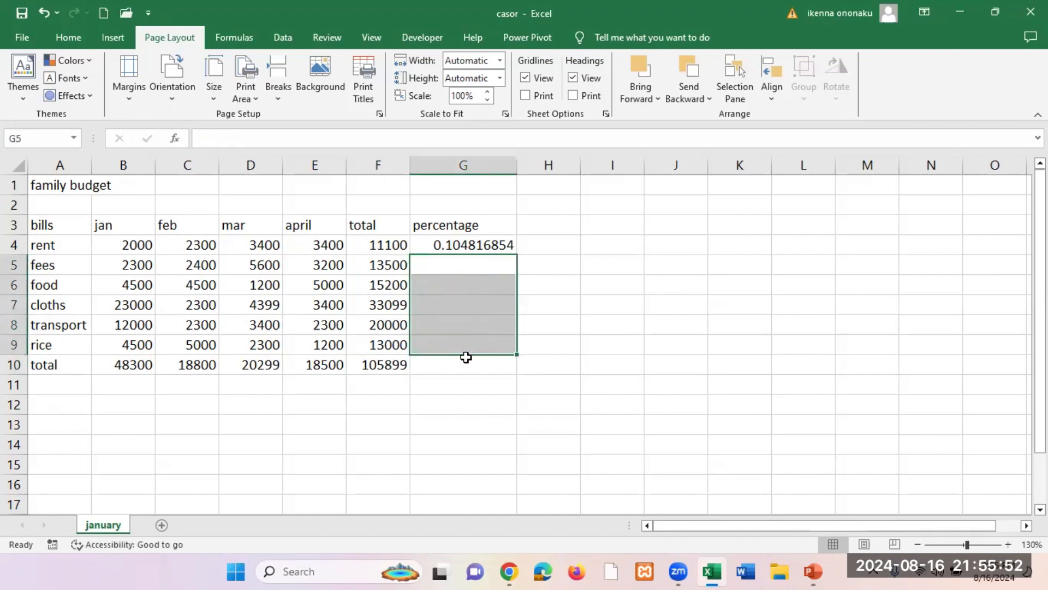
click(576, 331)
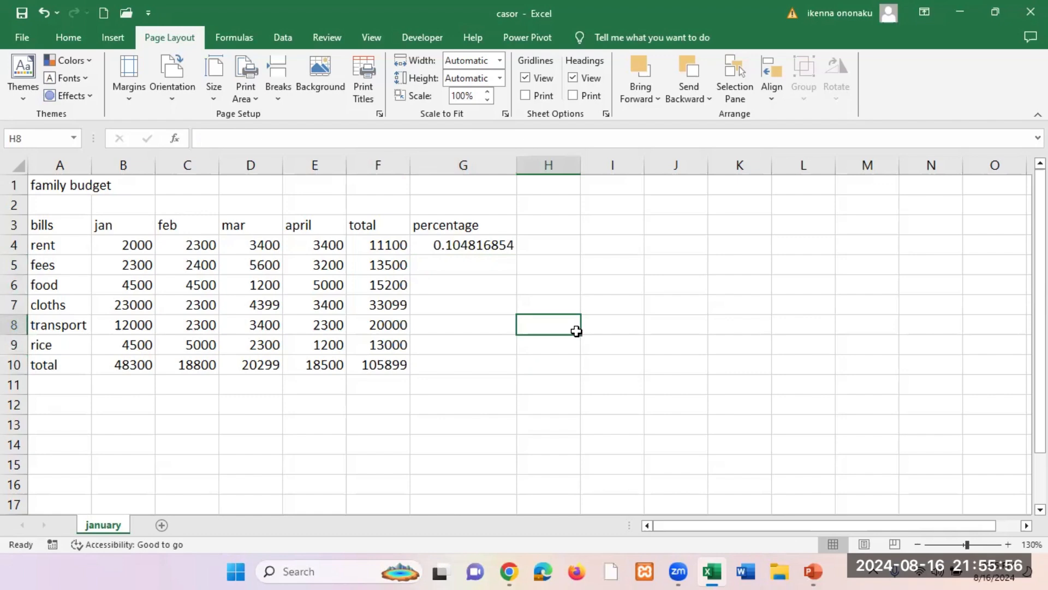
Make the grand total reference absolute in the rent percentage formula in G4, so it reads =F4/$F$10
click(382, 365)
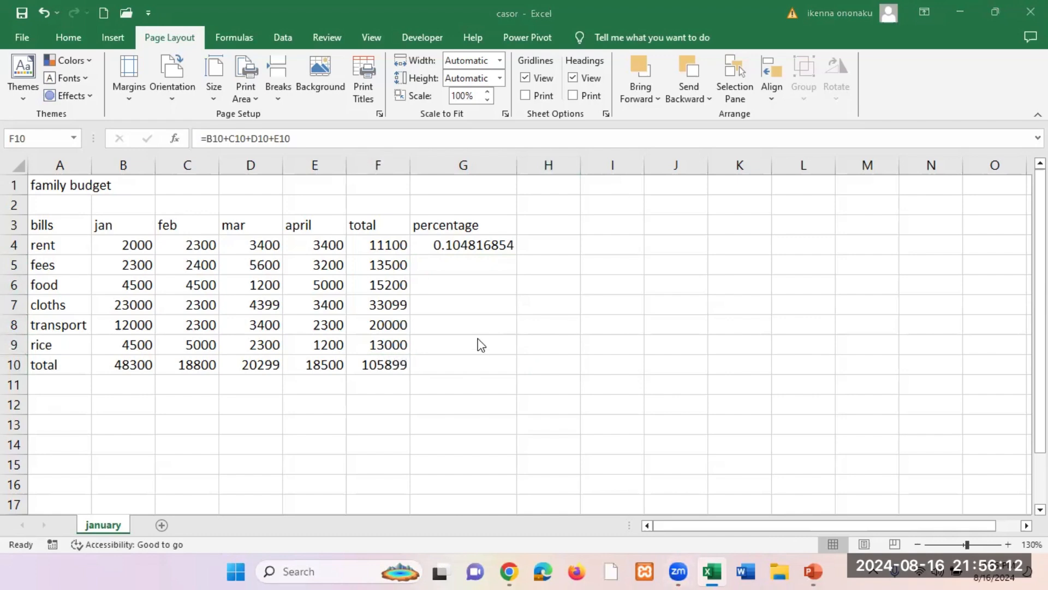
click(481, 364)
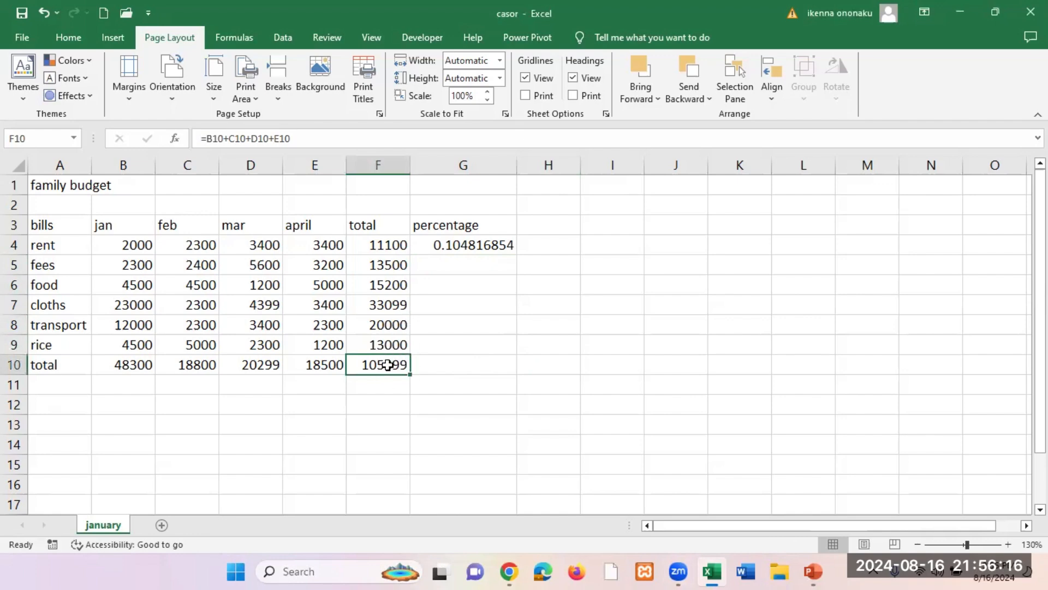
click(469, 245)
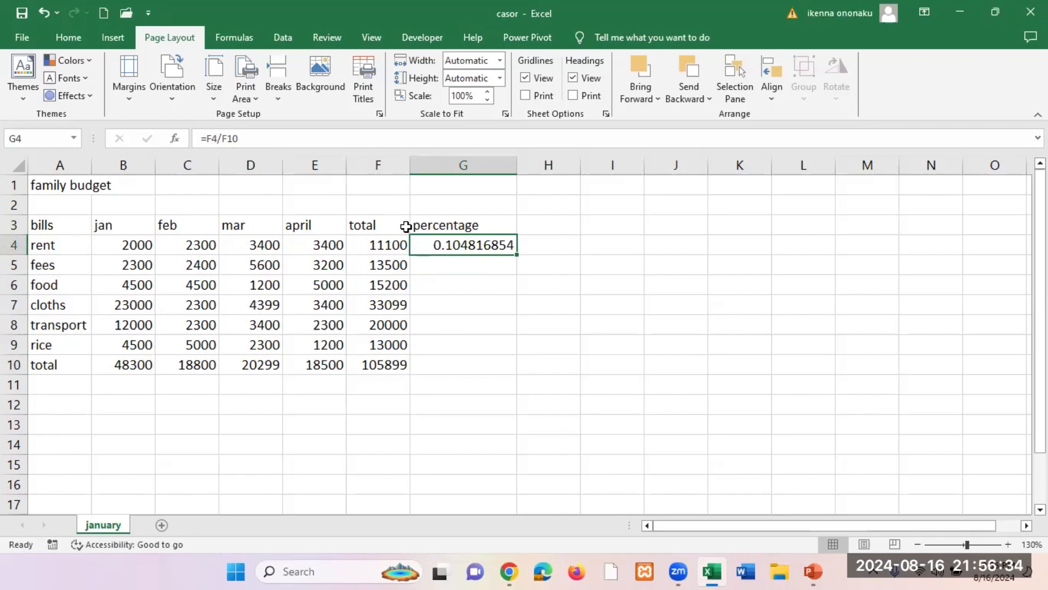
double_click(472, 244)
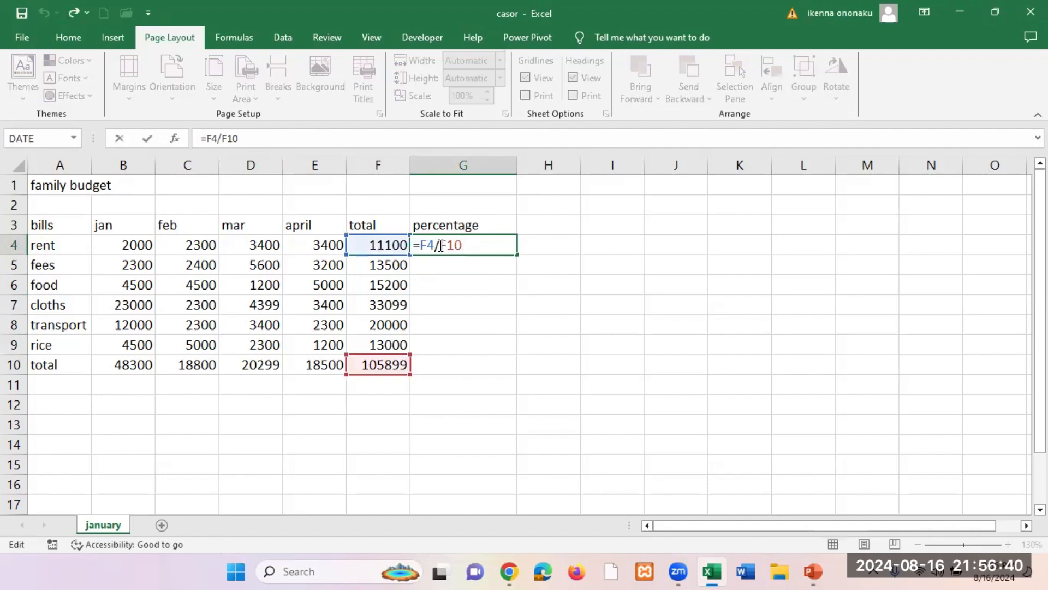
key(Left)
key(Left)
key(Left)
text($)
click(454, 245)
text($)
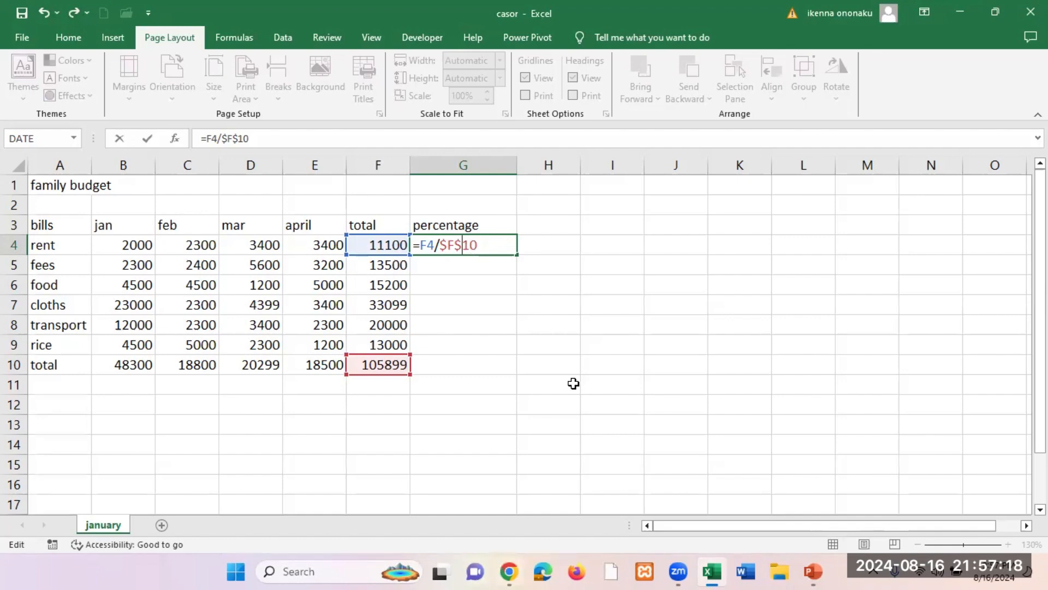
key(Return)
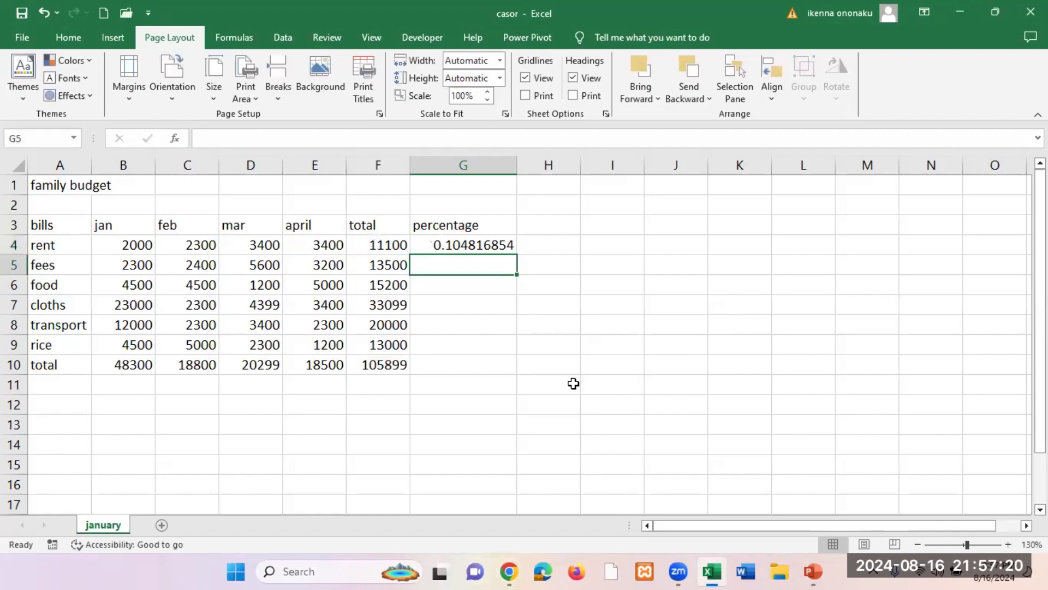
Fill the =F4/$F$10 formula from G4 down through the total row in G10
click(482, 244)
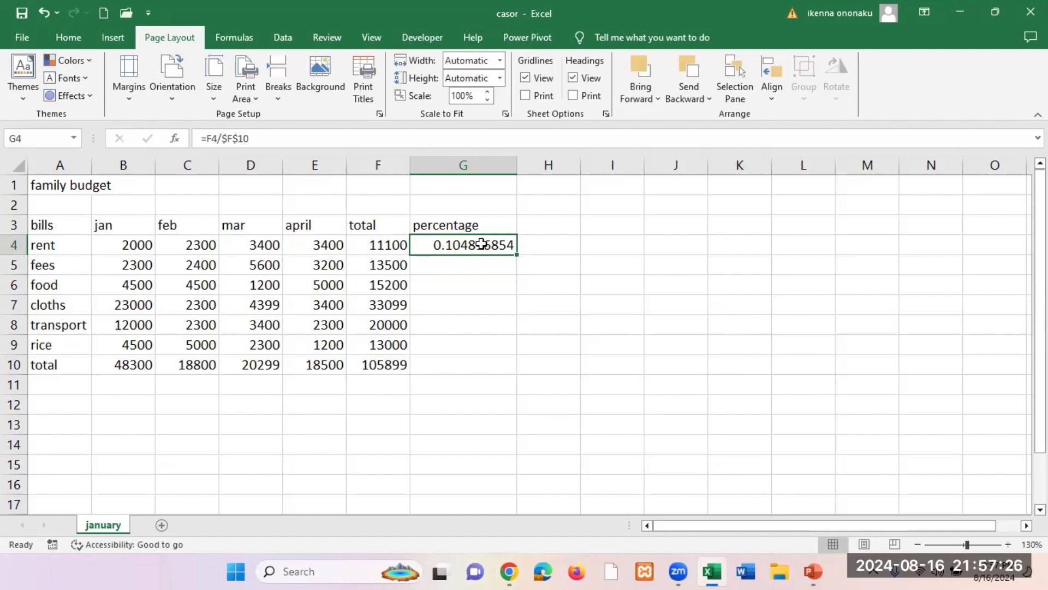
drag(516, 254, 519, 369)
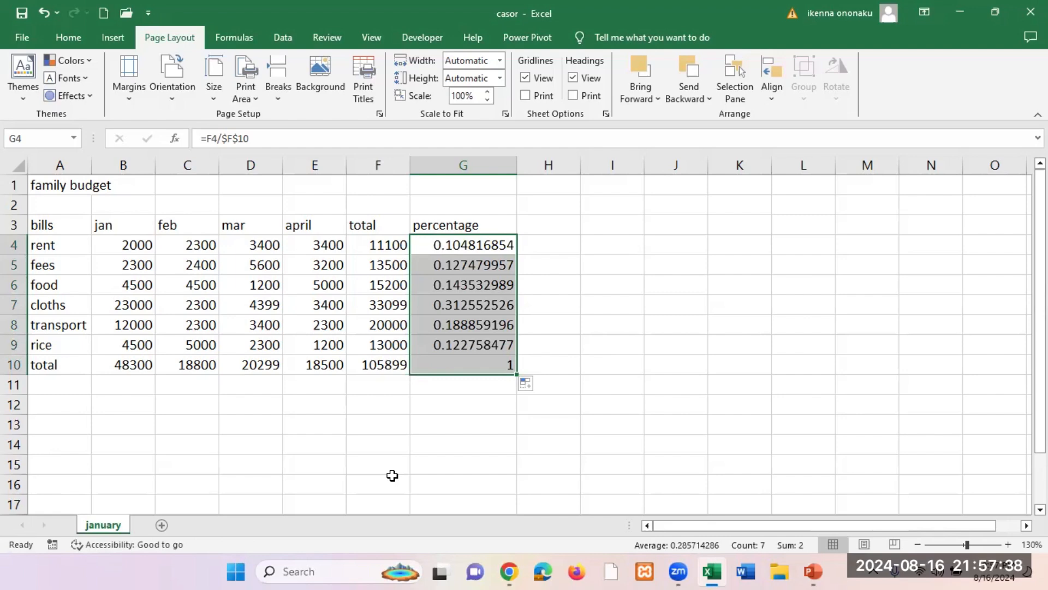
click(702, 223)
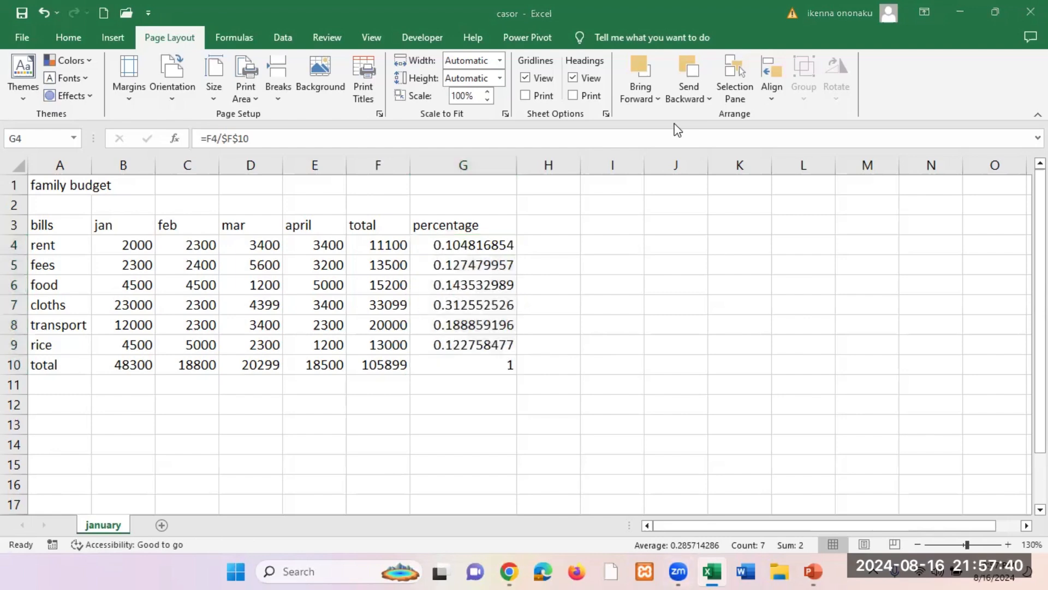
Check how the bill reference and the fixed $F$10 reference carry through the percentage formulas in G4 to G7
click(469, 245)
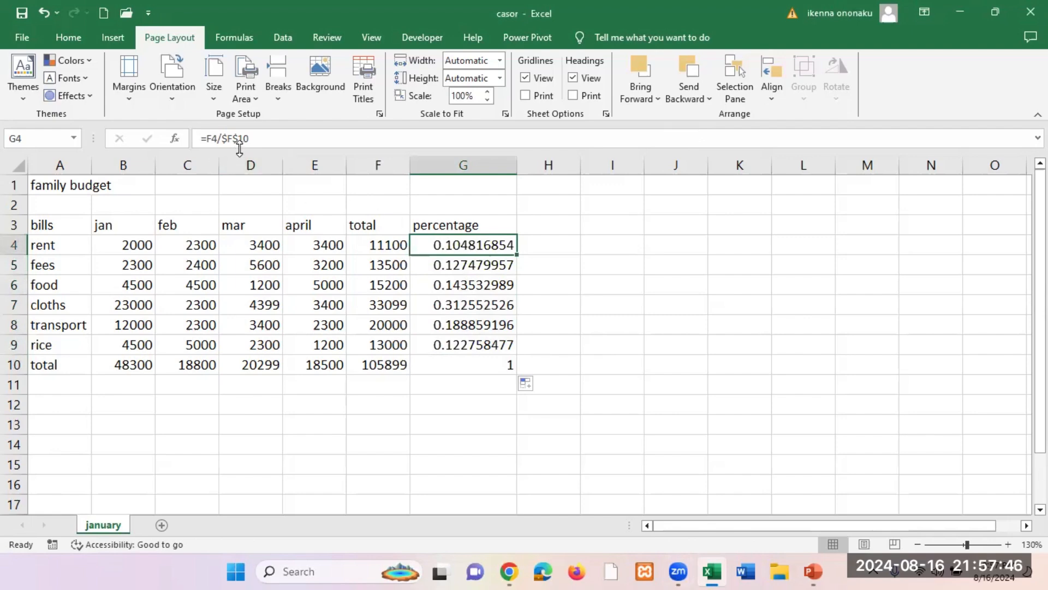
click(474, 264)
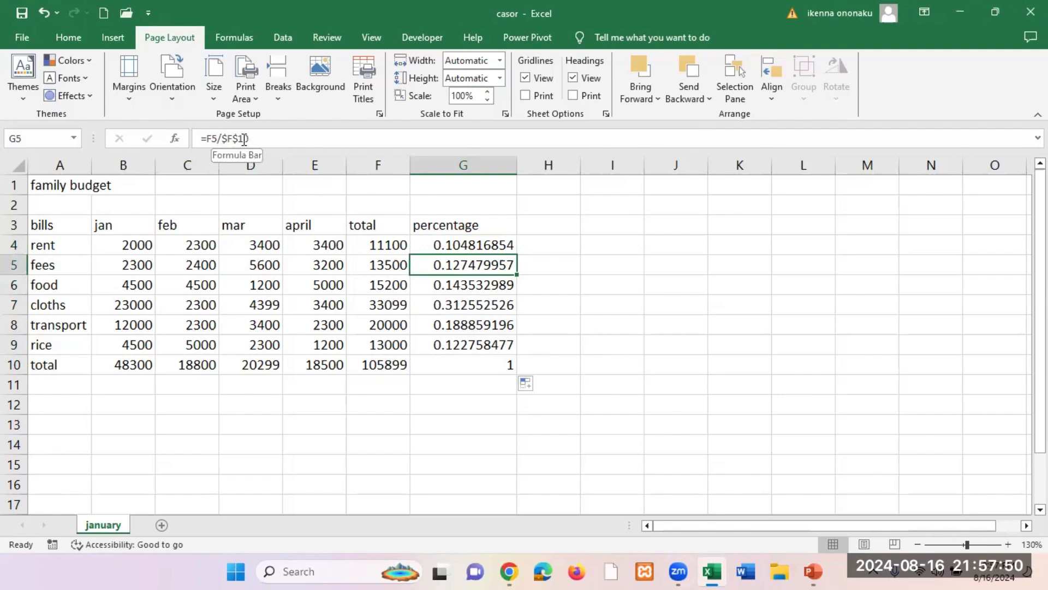
click(464, 284)
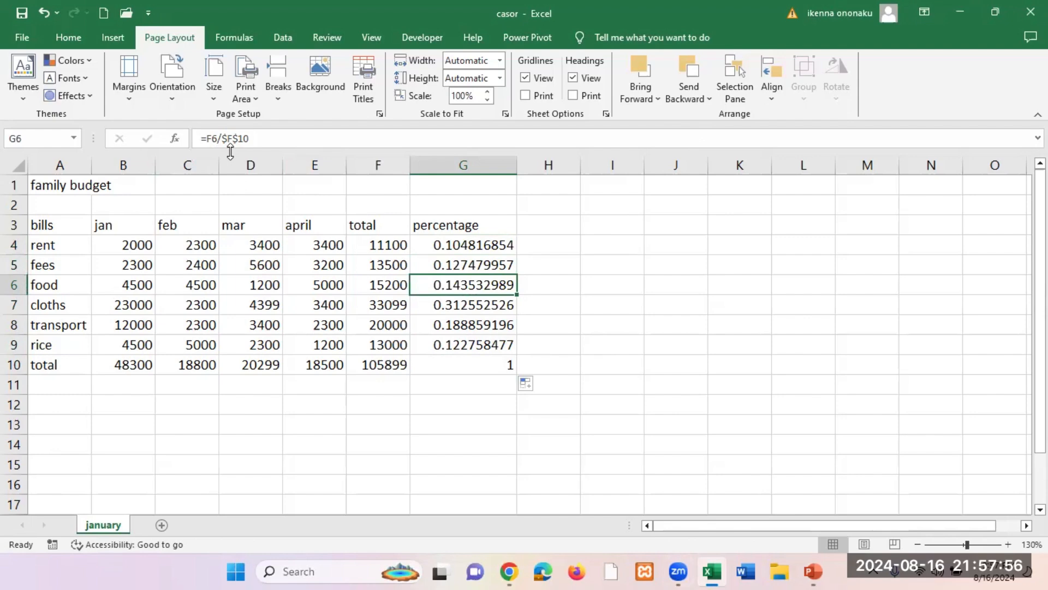
key(Down)
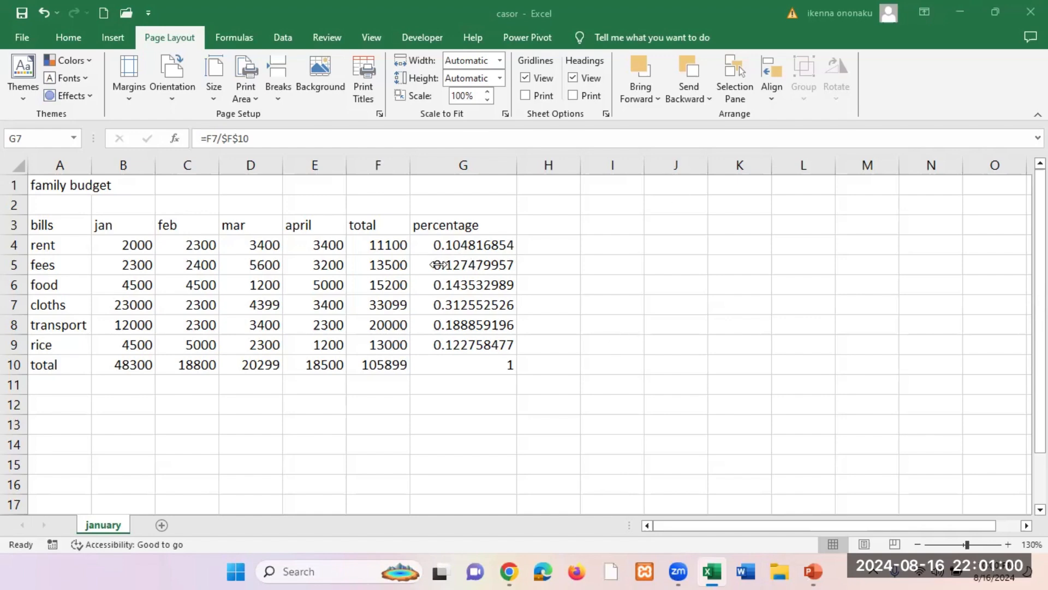
Clear the filled percentage formulas in G5:G10, keeping only the rent formula in G4
drag(439, 265, 494, 340)
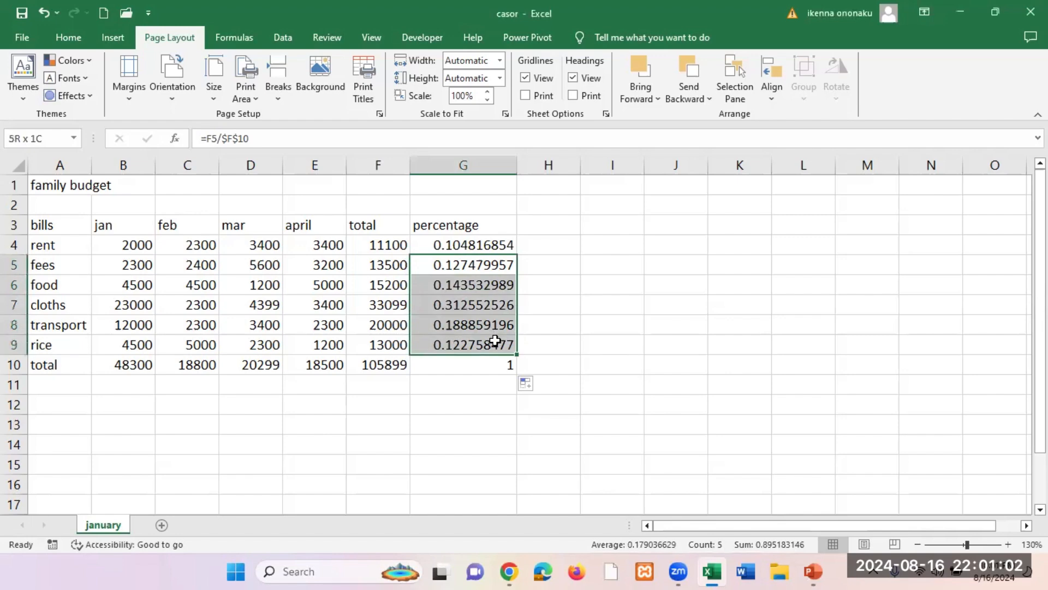
click(495, 342)
click(658, 327)
drag(439, 261, 503, 360)
key(Delete)
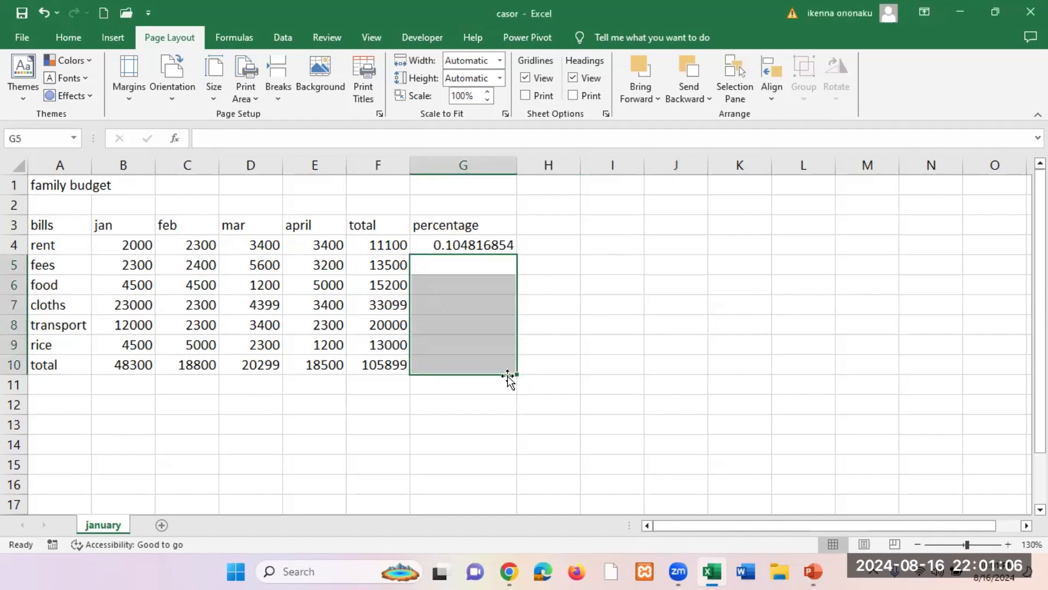
click(583, 322)
Examine the absolute reference in the rent percentage formula in G4 and the grand total cell F10 it refers to
click(466, 246)
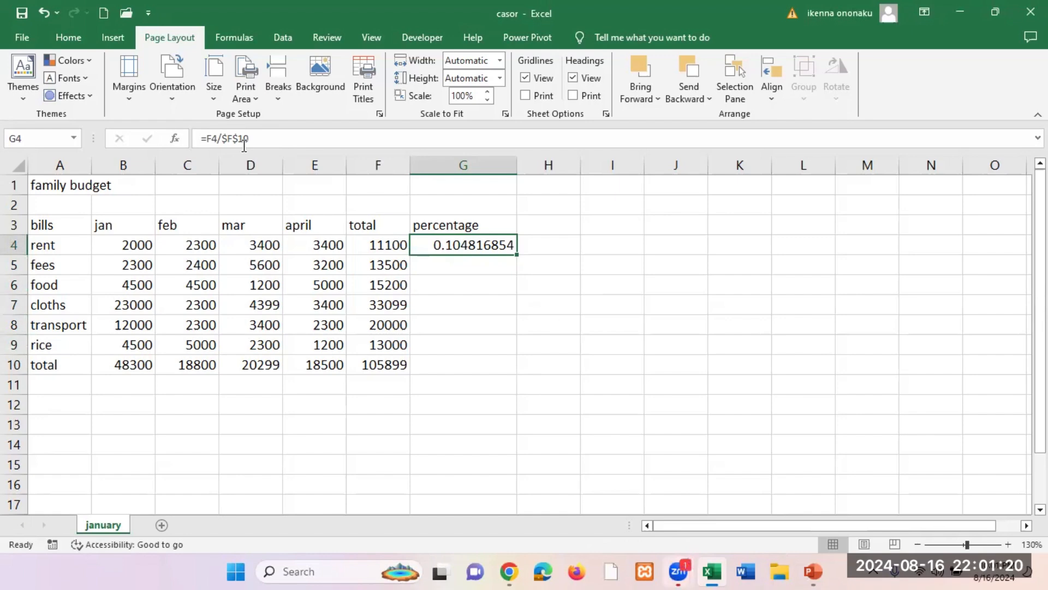
double_click(473, 246)
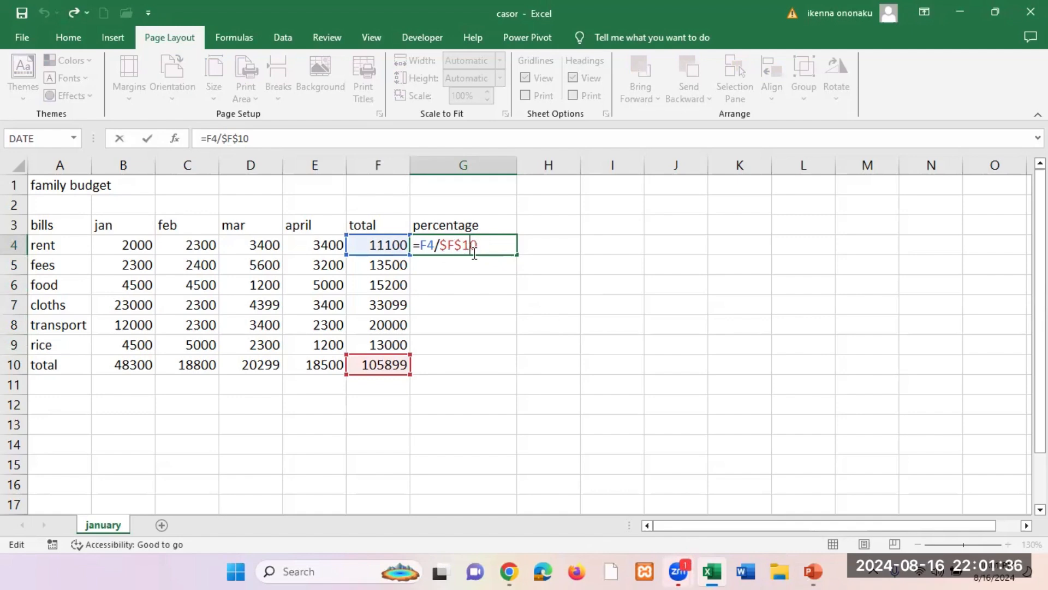
click(464, 351)
click(392, 371)
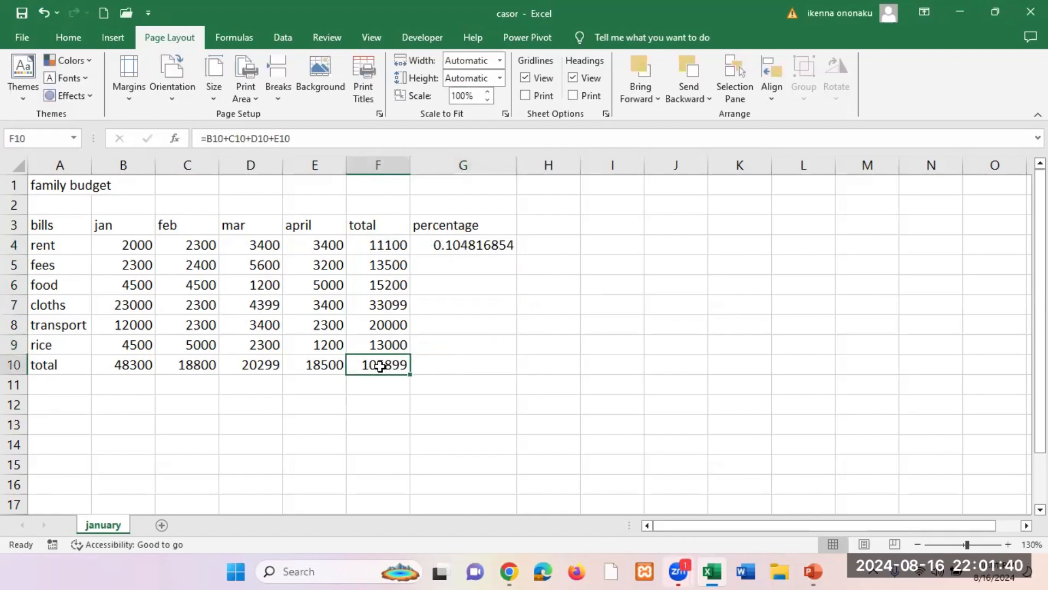
click(478, 246)
double_click(478, 247)
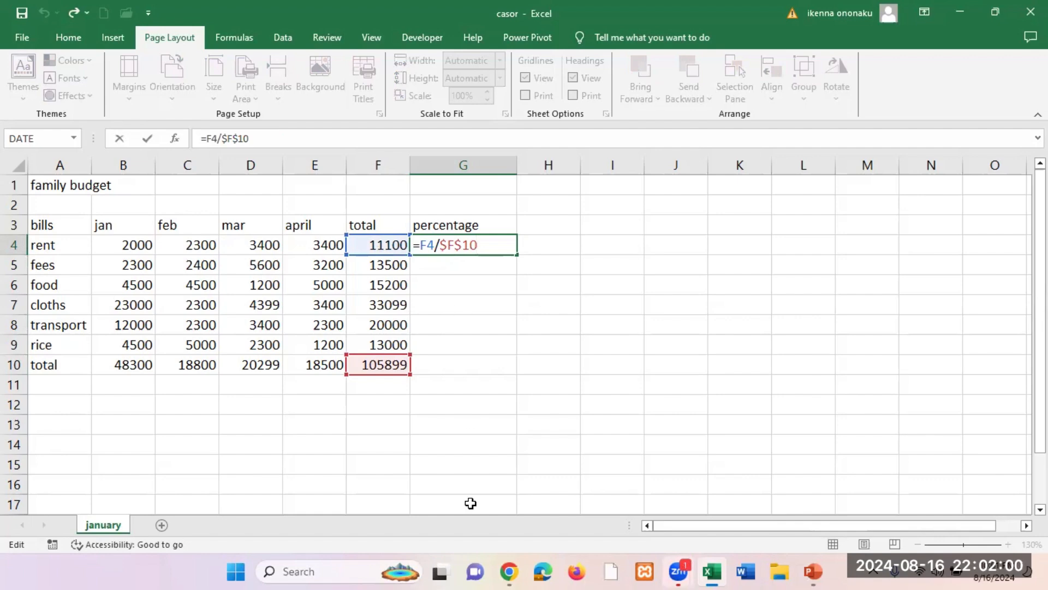
click(468, 424)
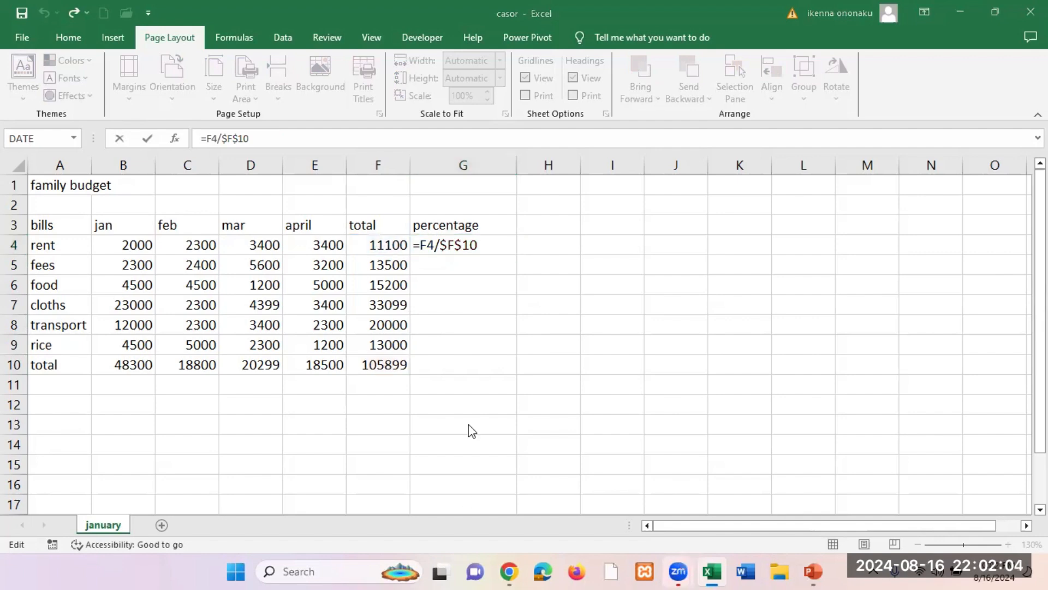